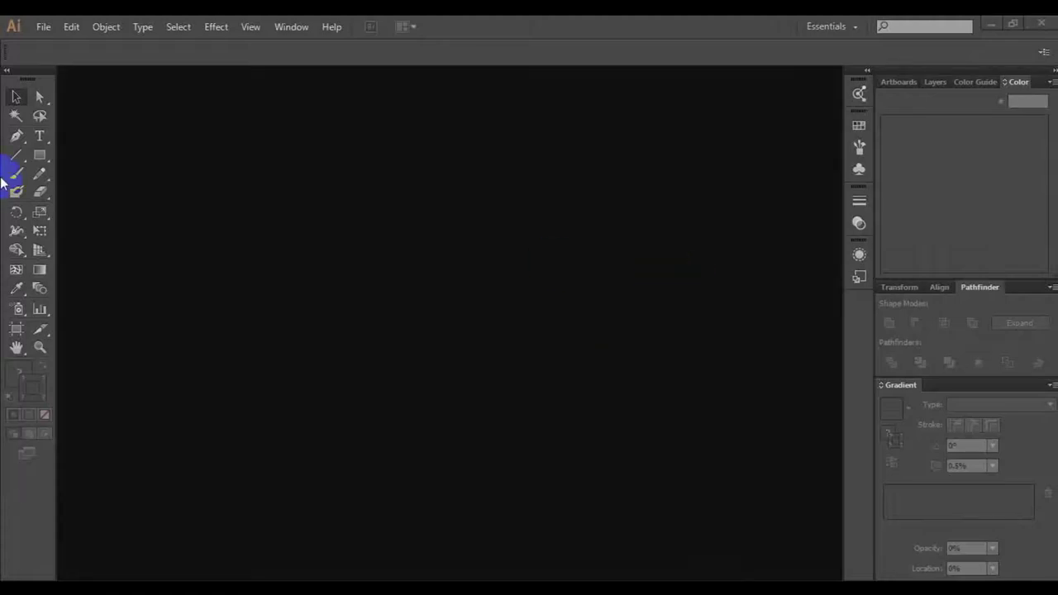
Step: Create a new blank Illustrator document with the default settings
left_click(43, 26)
left_click(154, 61)
key("Return")
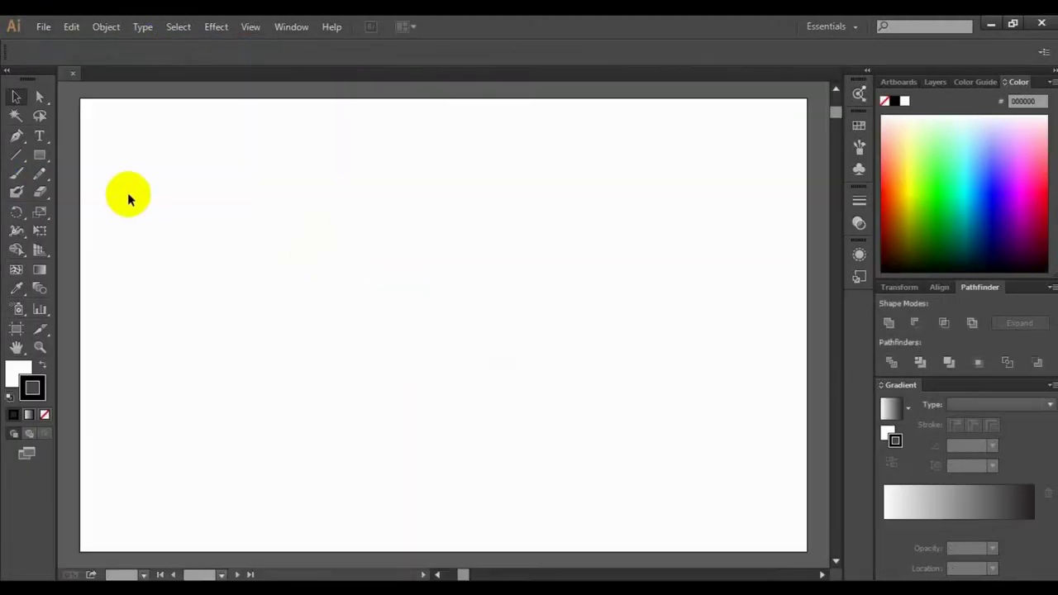
Step: Place the photo of the man in a suit from the Desktop onto the artboard
left_click(43, 26)
left_click(99, 281)
left_click(116, 174)
scroll(405, 240, "down", 5)
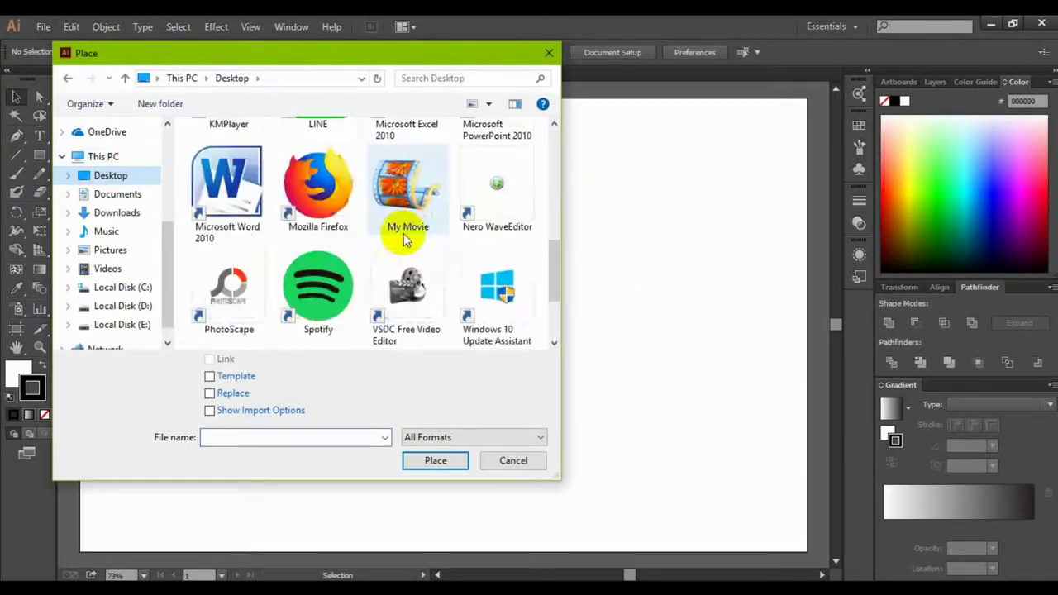
left_click(436, 461)
Step: Move and slightly enlarge the photo to fit the artboard, then deselect it
mouse_move(520, 517)
left_mouse_down()
mouse_move(339, 196)
mouse_move(397, 123)
left_mouse_up()
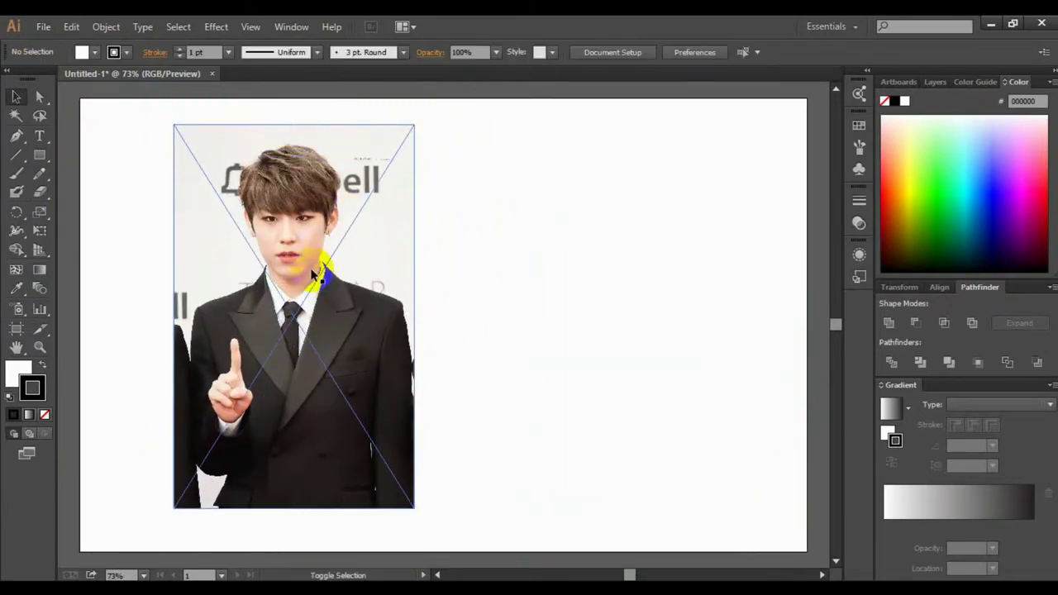
left_click_drag(314, 275, 323, 300)
left_click_drag(402, 123, 416, 116)
left_click_drag(343, 194, 347, 227)
left_click(935, 82)
Step: Zoom in on the face to 400% and switch to the Pen tool
key("ctrl+1")
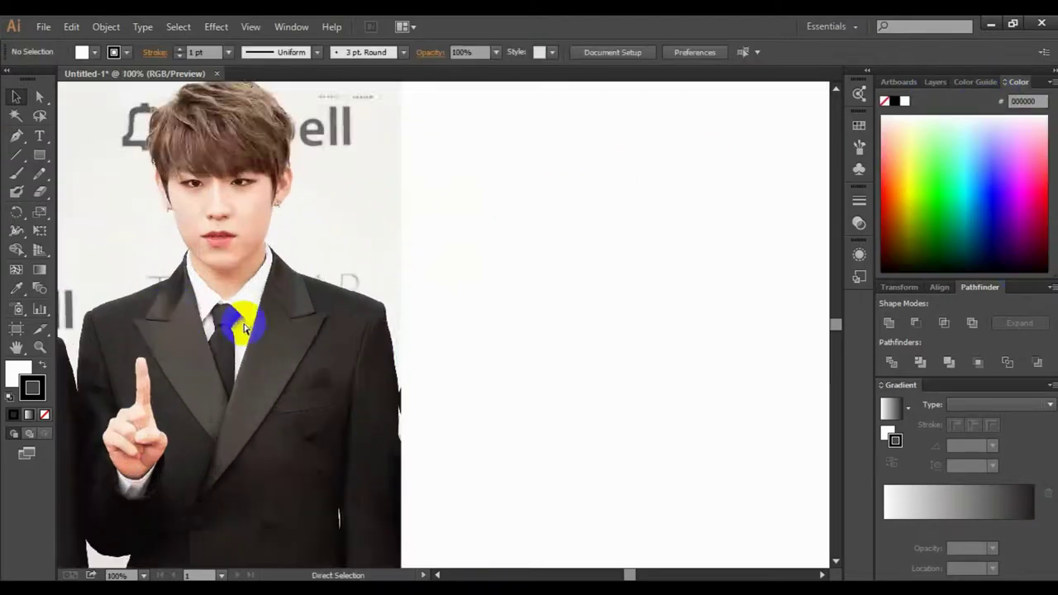
left_click(244, 330)
left_click(281, 353)
left_click(260, 383)
left_click(461, 402)
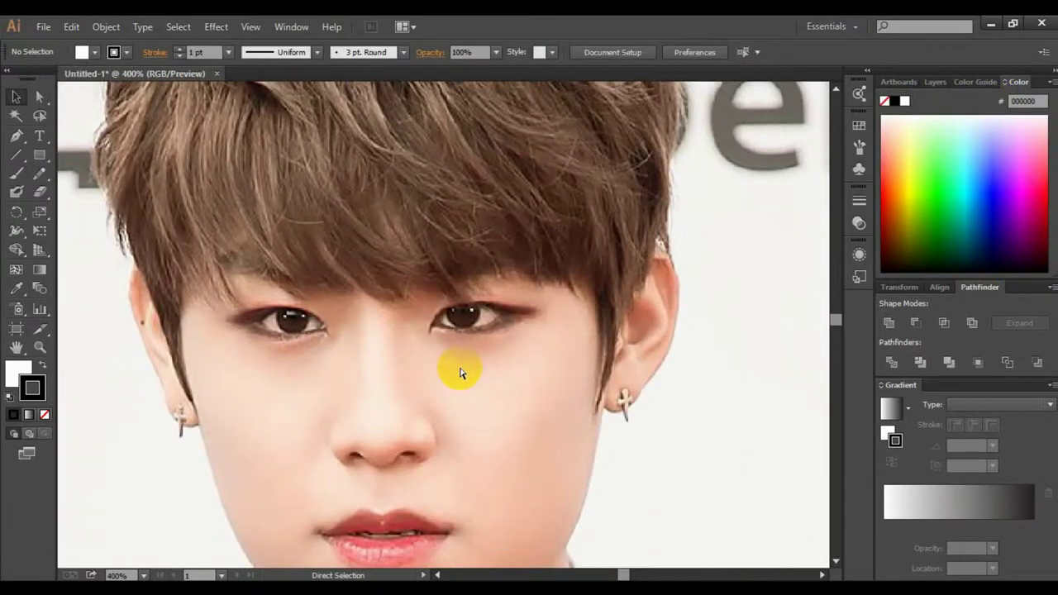
key("p")
key("ctrl+plus")
scroll(233, 286, "up", 2)
Step: Start the black outline at the hairline and curve it down the side of the head and ear
left_click(228, 288)
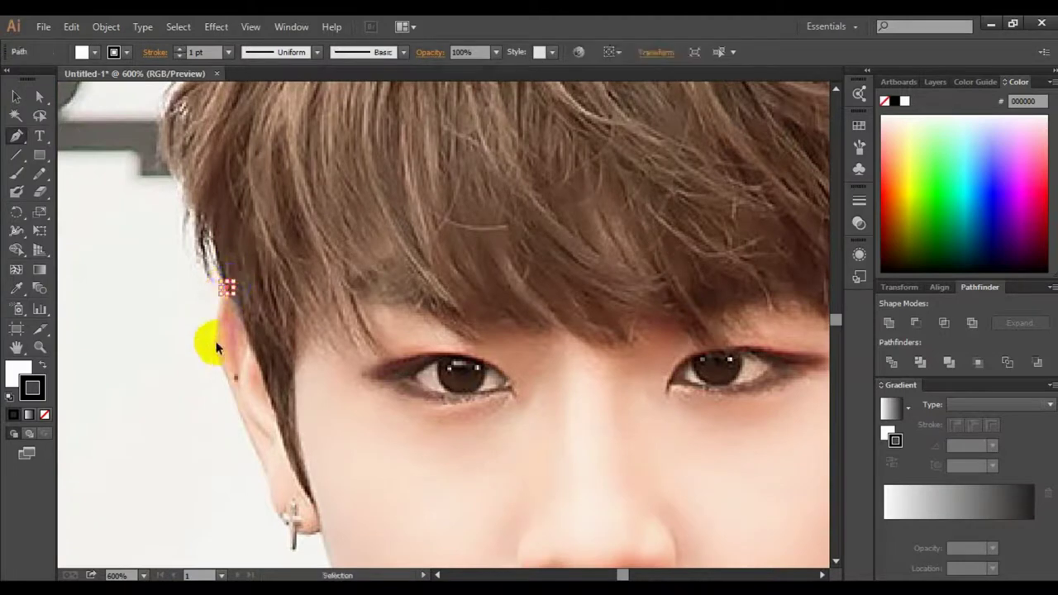
left_click_drag(234, 380, 212, 340)
left_click(243, 424)
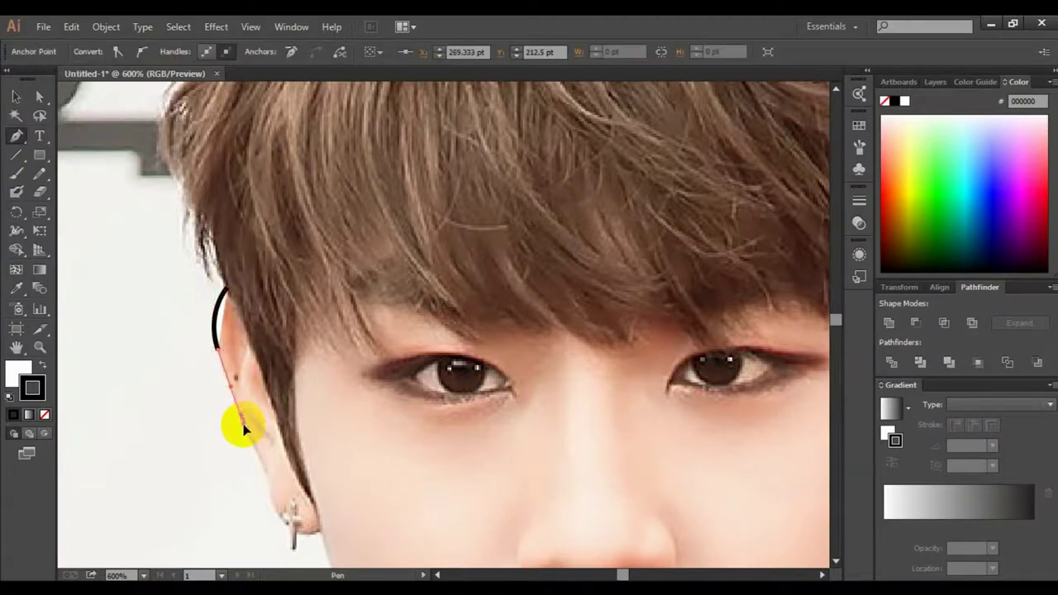
scroll(272, 425, "down", 2)
scroll(272, 425, "down", 2)
mouse_move(278, 354)
left_mouse_down()
mouse_move(291, 382)
mouse_move(323, 390)
left_mouse_up()
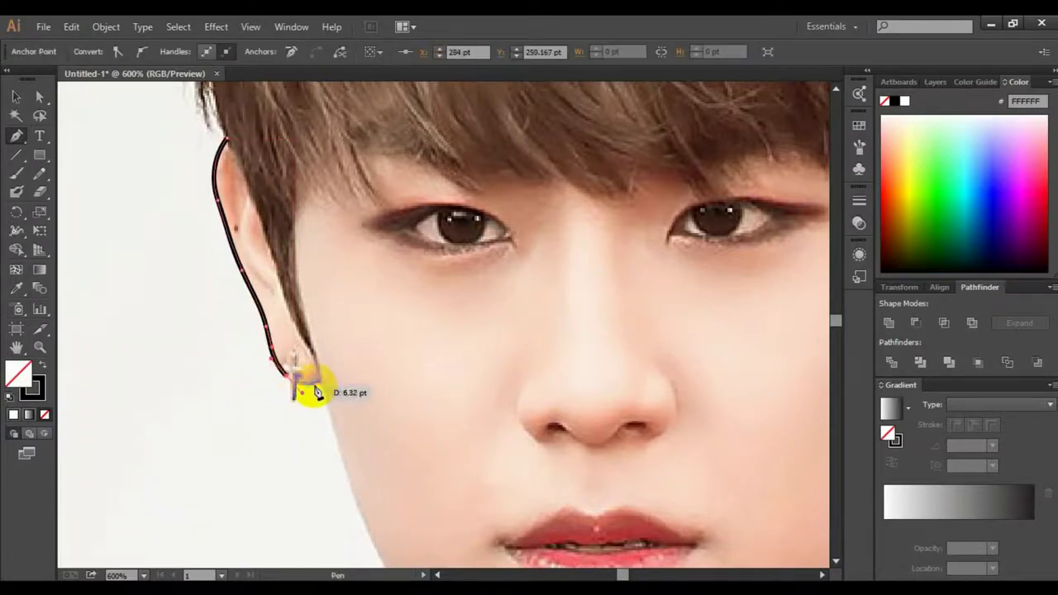
scroll(327, 411, "down", 4)
left_click_drag(341, 343, 342, 348)
scroll(371, 393, "down", 1)
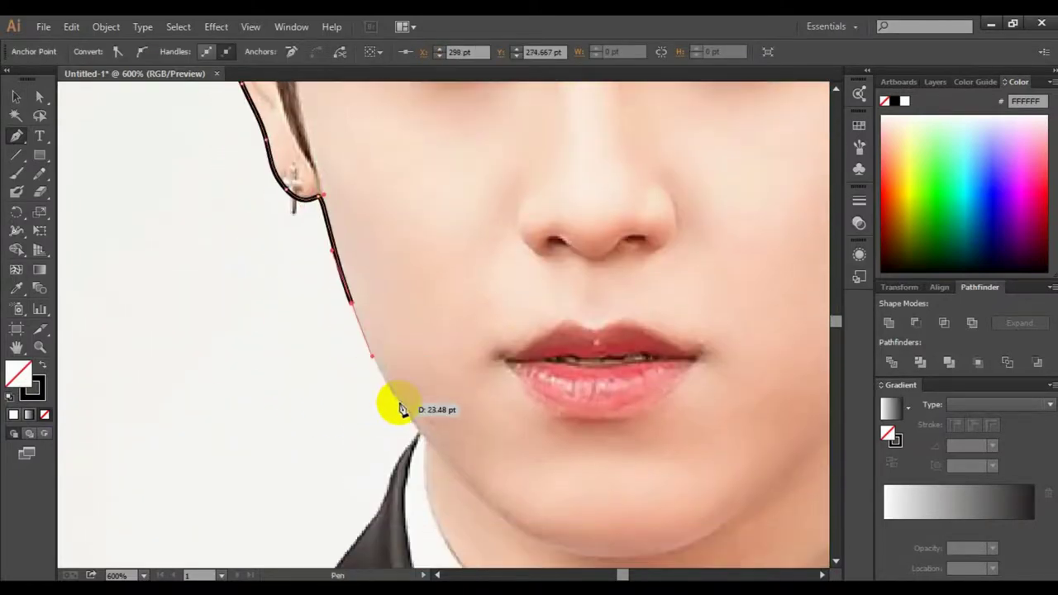
Step: Continue the outline along the jaw toward the chin
left_click(403, 405, "ctrl")
left_click_drag(351, 304, 350, 276)
left_click(374, 354)
scroll(373, 353, "down", 2)
left_click_drag(415, 339, 415, 335)
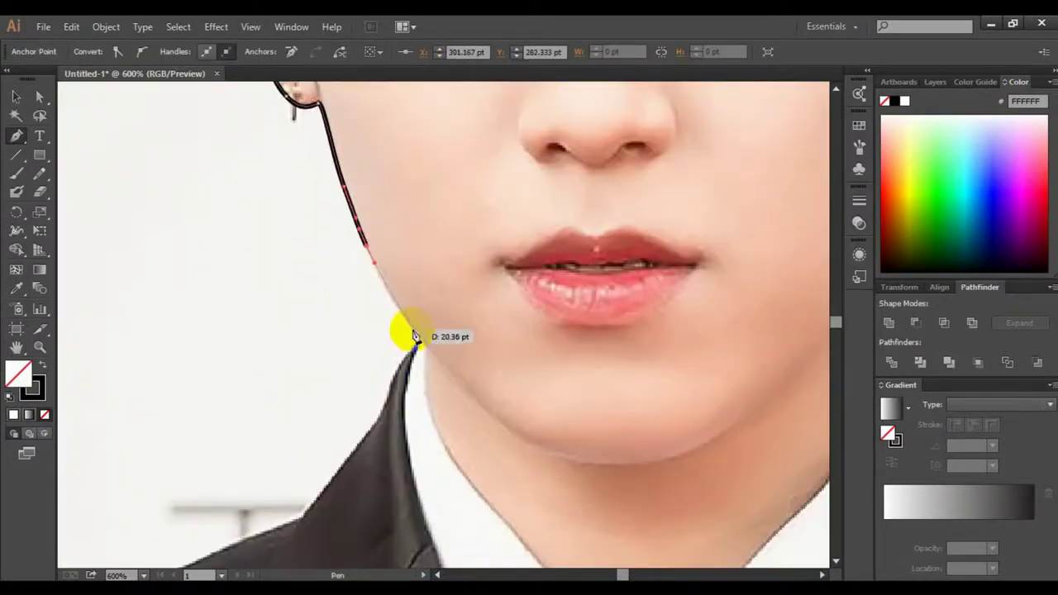
scroll(435, 362, "down", 1)
left_click_drag(513, 374, 552, 400)
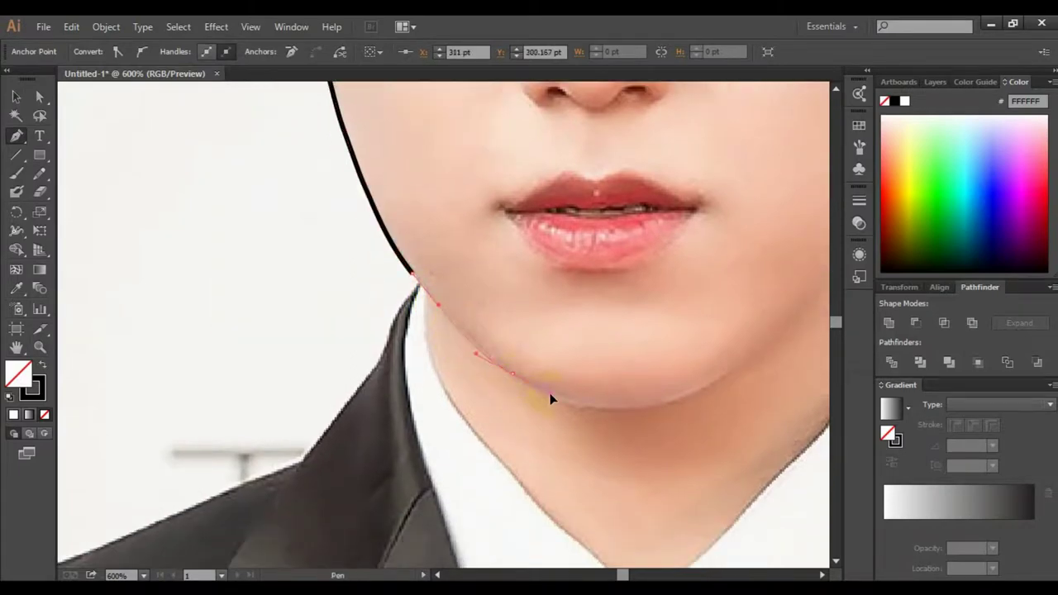
scroll(700, 411, "right", 3)
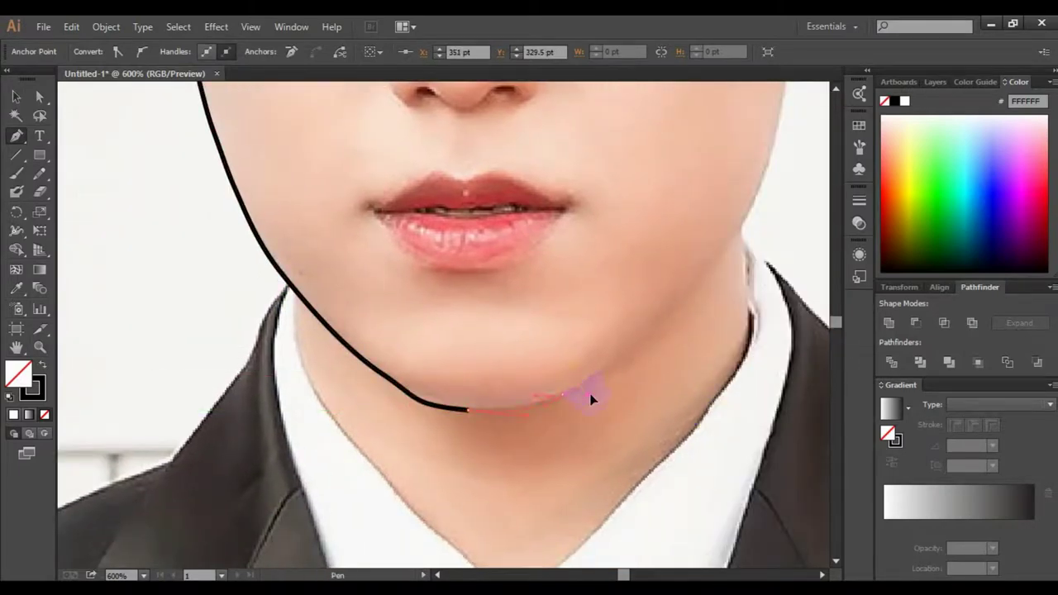
Step: Curve the outline around the chin and up the far jawline to the earlobe
left_click_drag(588, 384, 592, 371)
scroll(633, 348, "up", 1)
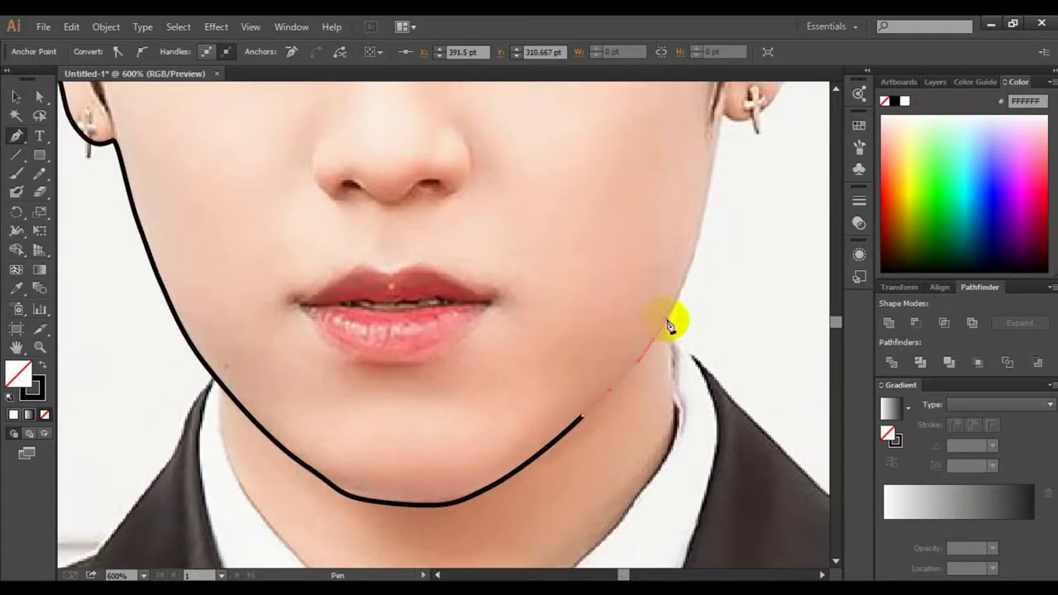
scroll(673, 319, "right", 1)
left_click(637, 366)
scroll(638, 366, "up", 3)
scroll(646, 350, "up", 1)
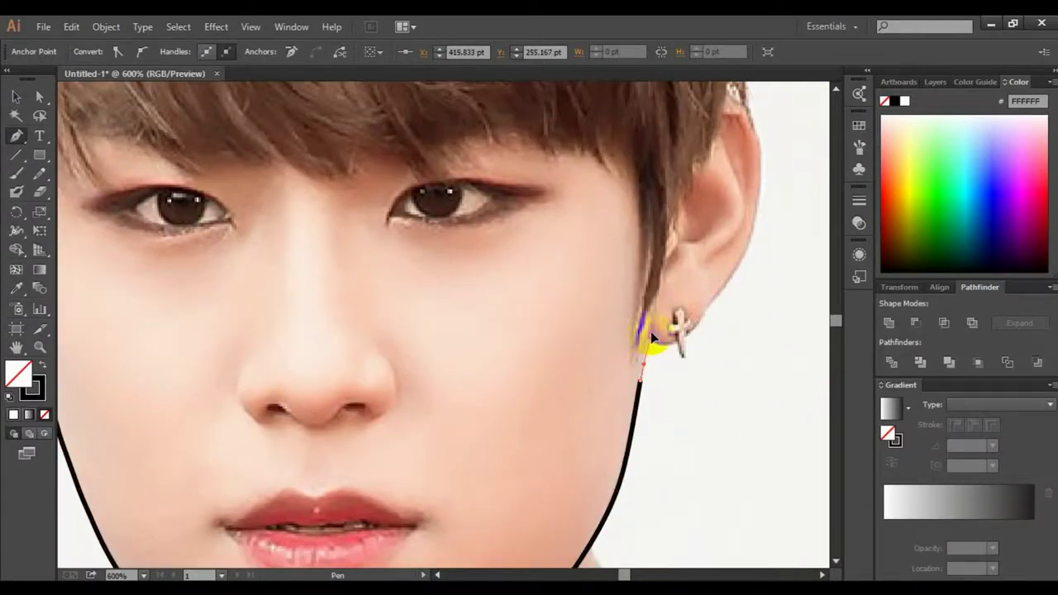
mouse_move(650, 342)
left_mouse_down()
mouse_move(424, 386)
mouse_move(567, 208)
left_mouse_up()
Step: Carry the outline up the ear's edge toward the hair
key("ctrl+plus")
key("ctrl+plus")
scroll(511, 248, "up", 1)
scroll(567, 208, "up", 2)
left_click_drag(514, 408, 530, 364)
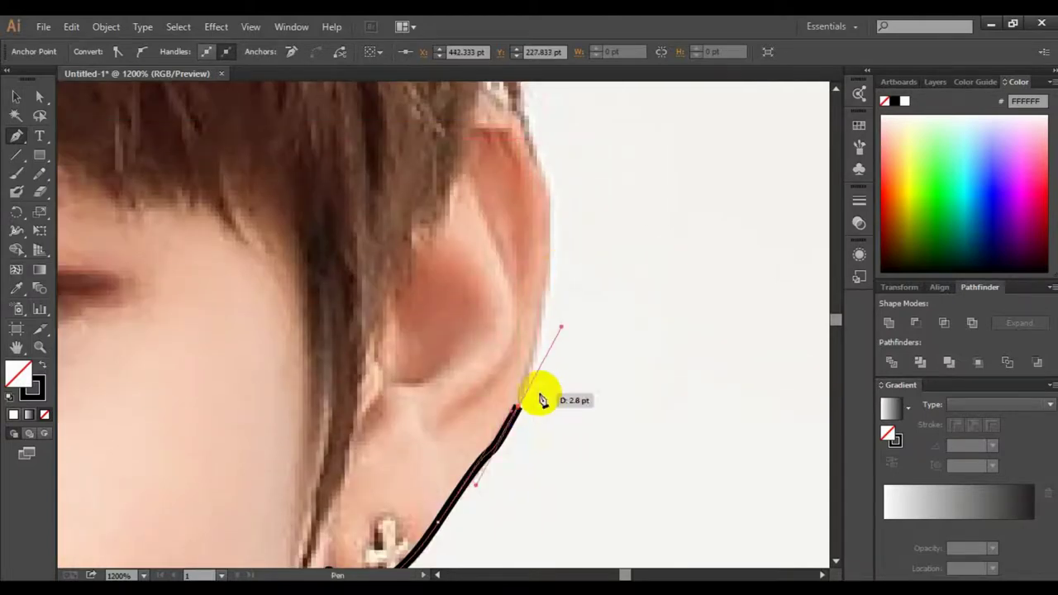
left_click_drag(542, 400, 560, 217)
scroll(559, 218, "up", 2)
scroll(537, 229, "up", 1)
scroll(372, 232, "left", 1)
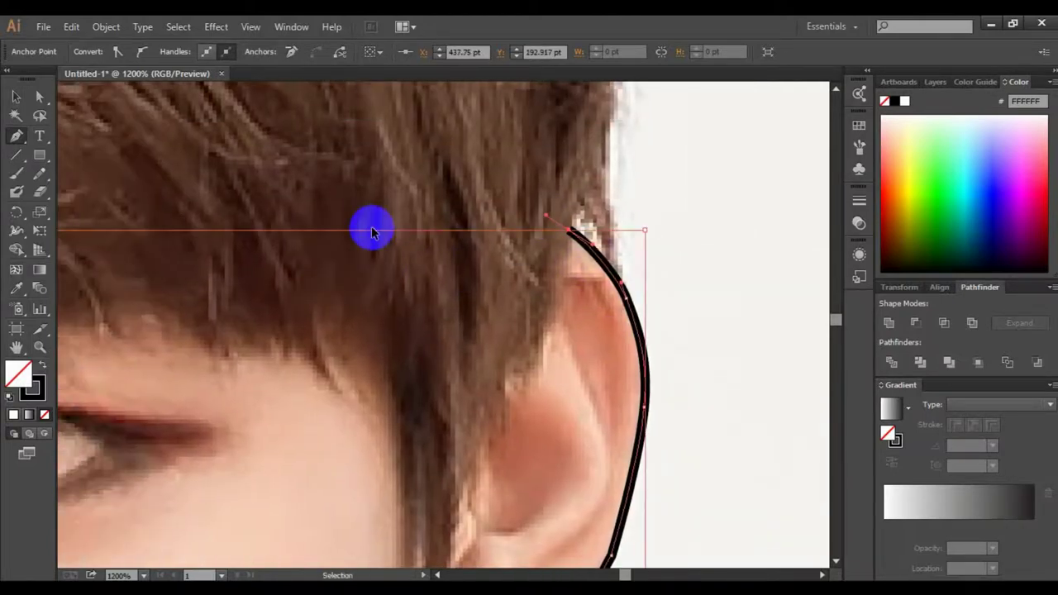
Step: Run the outline over the top of the hair down to the left ear, then start a red fringe strand
key("ctrl+minus")
key("ctrl+minus")
scroll(361, 220, "left", 1)
left_click_drag(451, 101, 560, 118)
left_click(126, 101)
scroll(224, 260, "left", 2)
left_click_drag(209, 307, 213, 312)
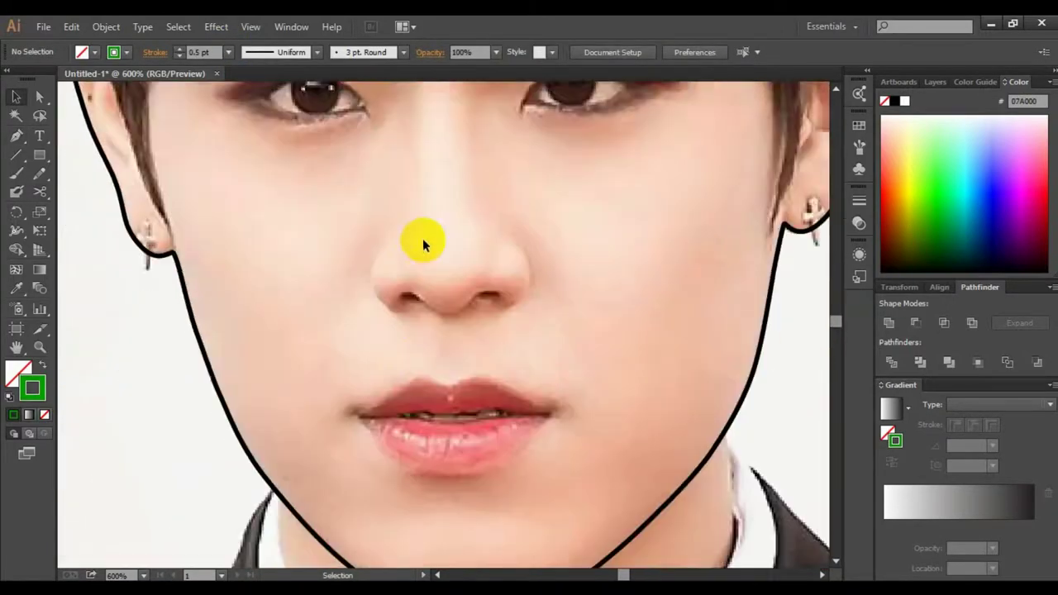
scroll(423, 246, "up", 4)
scroll(406, 229, "down", 1)
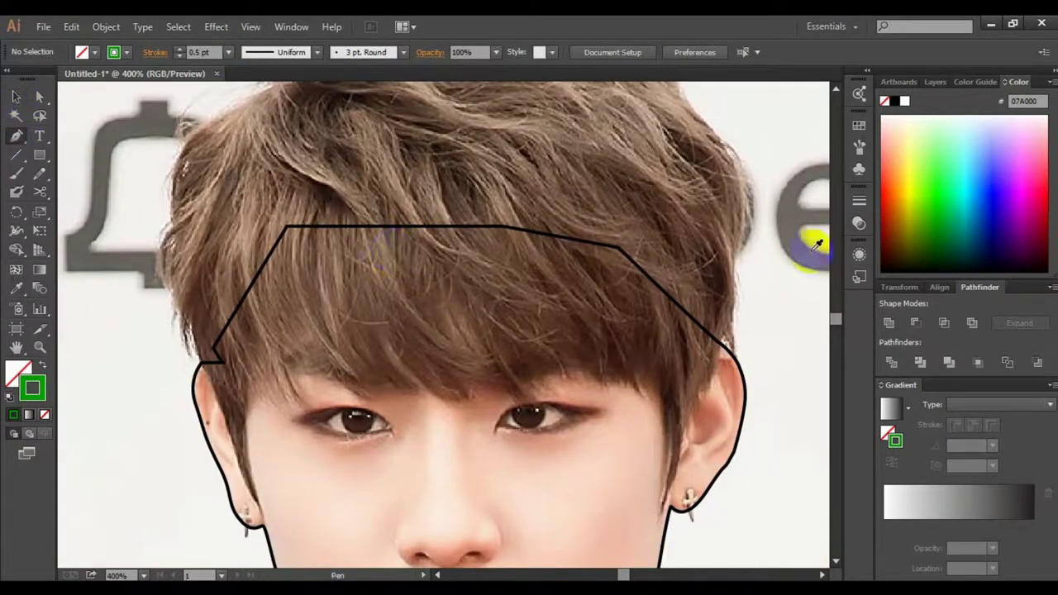
left_click_drag(393, 251, 456, 326)
Step: Finish the first red strand and draw a second one curving down the fringe
left_click(575, 411)
left_click(489, 370)
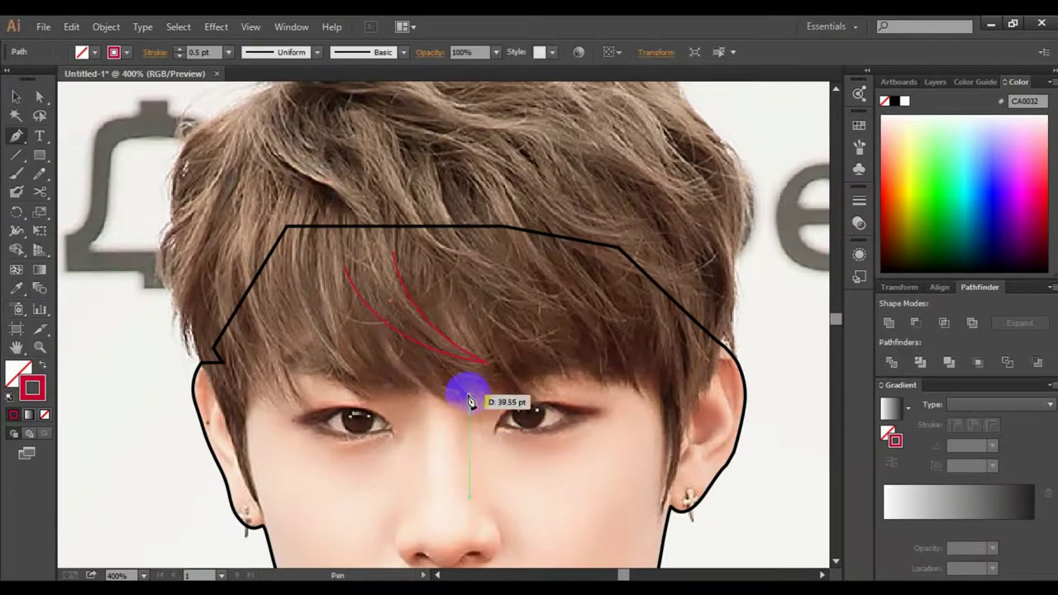
left_click_drag(467, 393, 354, 326)
key("p")
key("ctrl+plus")
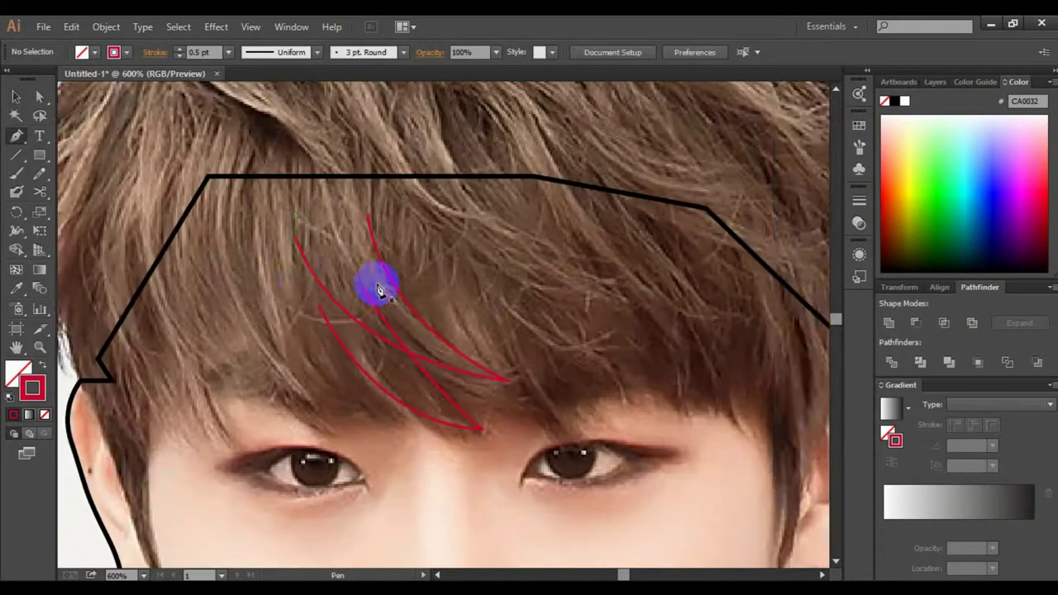
Step: Draw another red strand curving down the fringe toward the forehead
left_click(276, 197)
left_click_drag(382, 418, 364, 354)
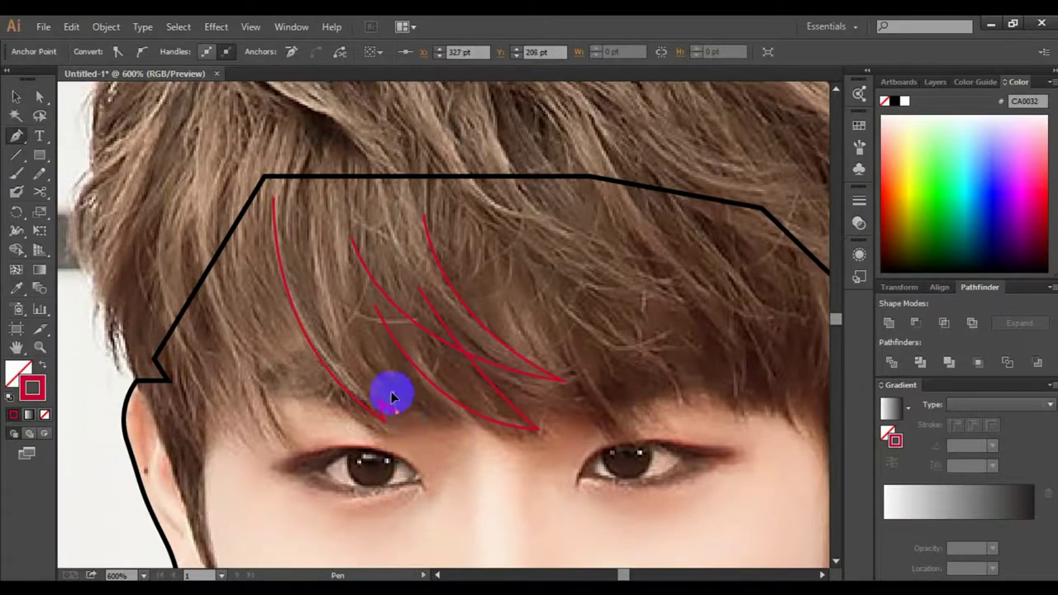
left_click_drag(454, 424, 454, 425)
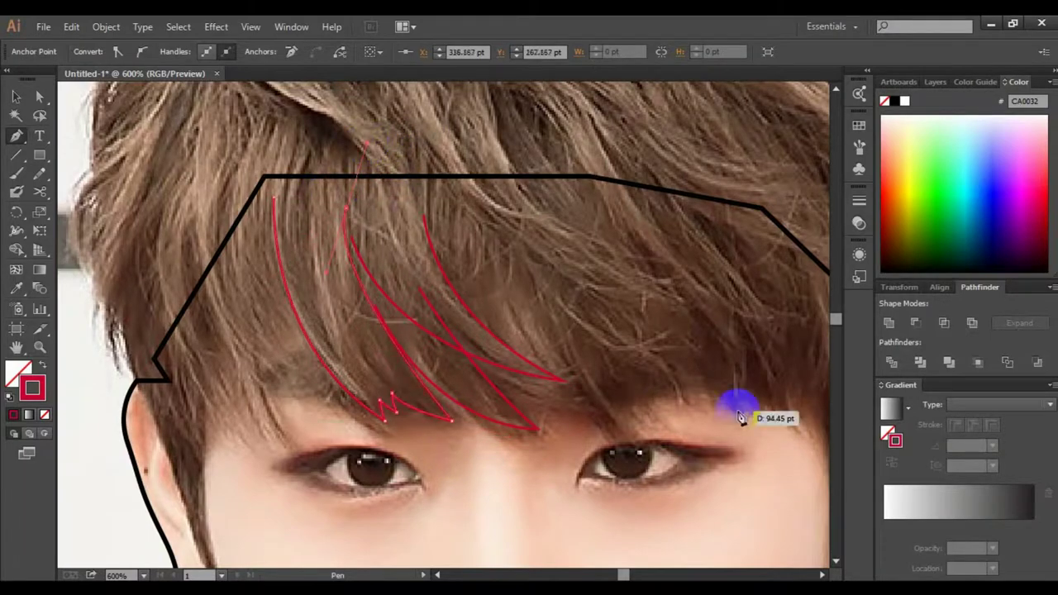
scroll(529, 293, "down", 1)
left_click(529, 294, "ctrl")
Step: Draw a slim curved red strand on the left side of the hair
left_click(187, 154)
left_click_drag(232, 430, 286, 527)
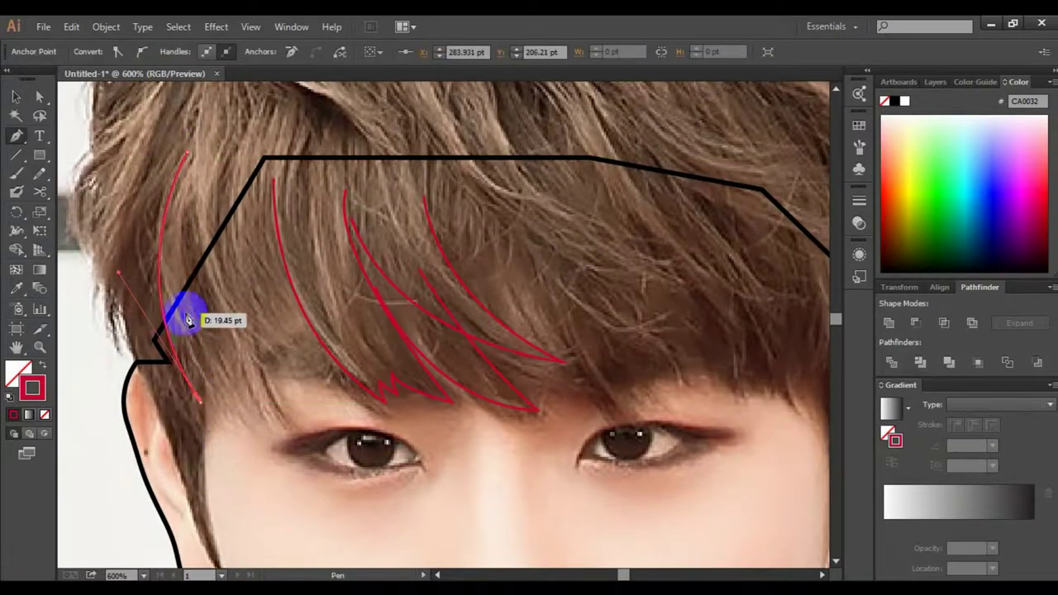
left_click_drag(187, 269, 199, 269)
left_click_drag(231, 430, 206, 397)
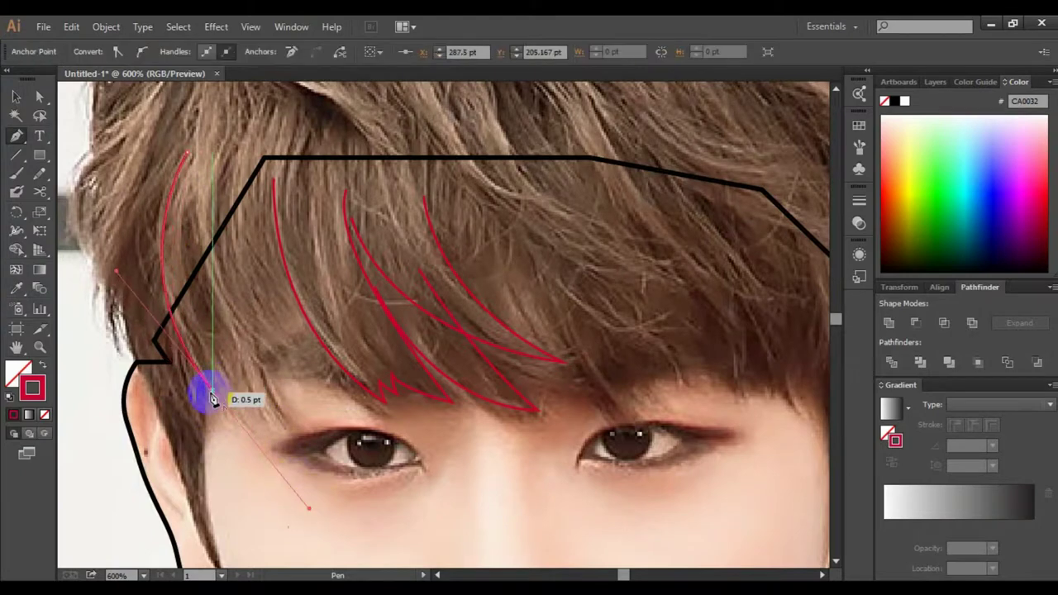
left_click_drag(199, 272, 193, 283)
left_click(238, 170)
key("p")
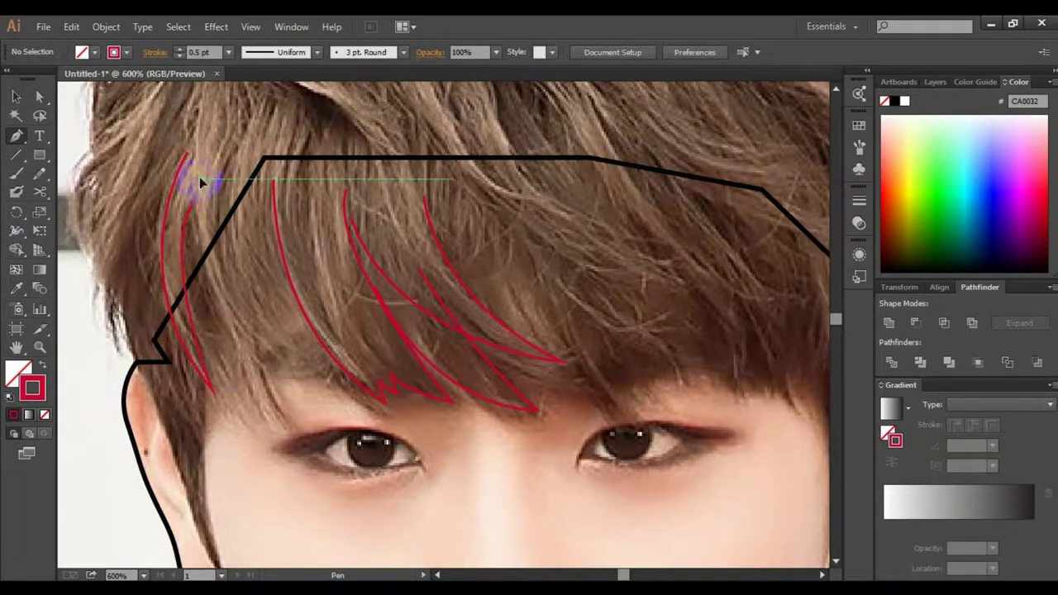
Step: Add two more red strands, one near the top of the hair and one in the left fringe
left_click(201, 177)
left_click(303, 143)
scroll(347, 146, "up", 1)
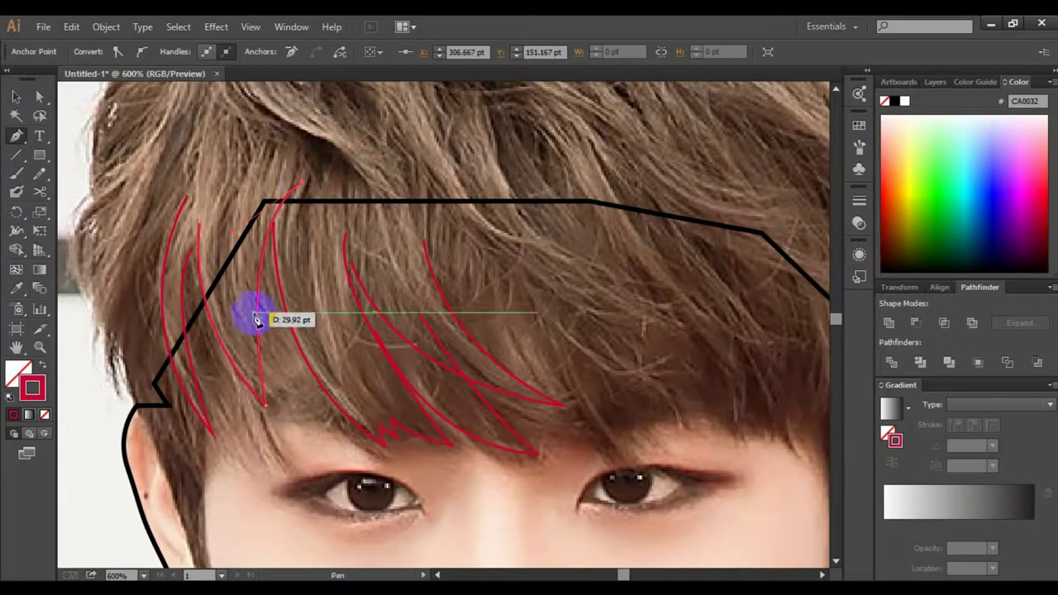
left_click(248, 306, "ctrl")
left_click(225, 301)
left_click(281, 400)
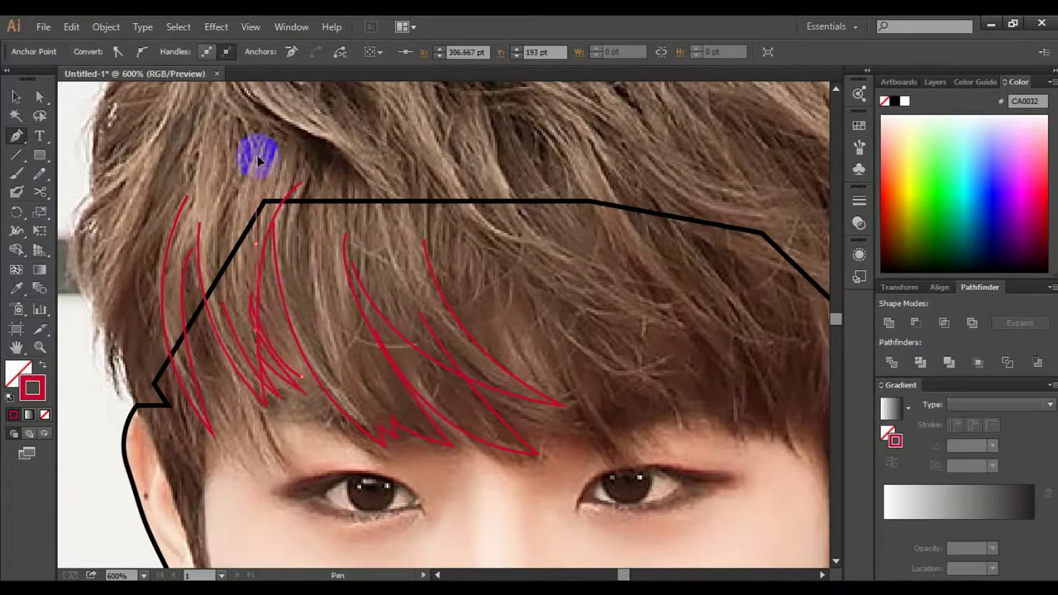
left_click(389, 288, "ctrl")
Step: Add more red strands along the bangs, beginning a new group near the right eye
scroll(238, 263, "down", 2)
scroll(238, 263, "left", 1)
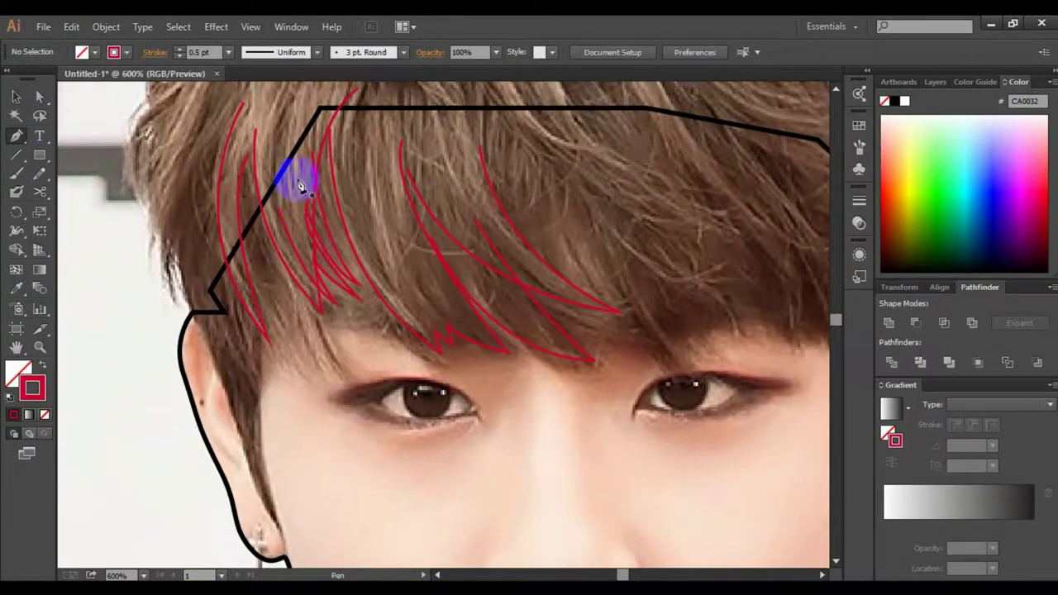
left_click_drag(296, 191, 299, 337)
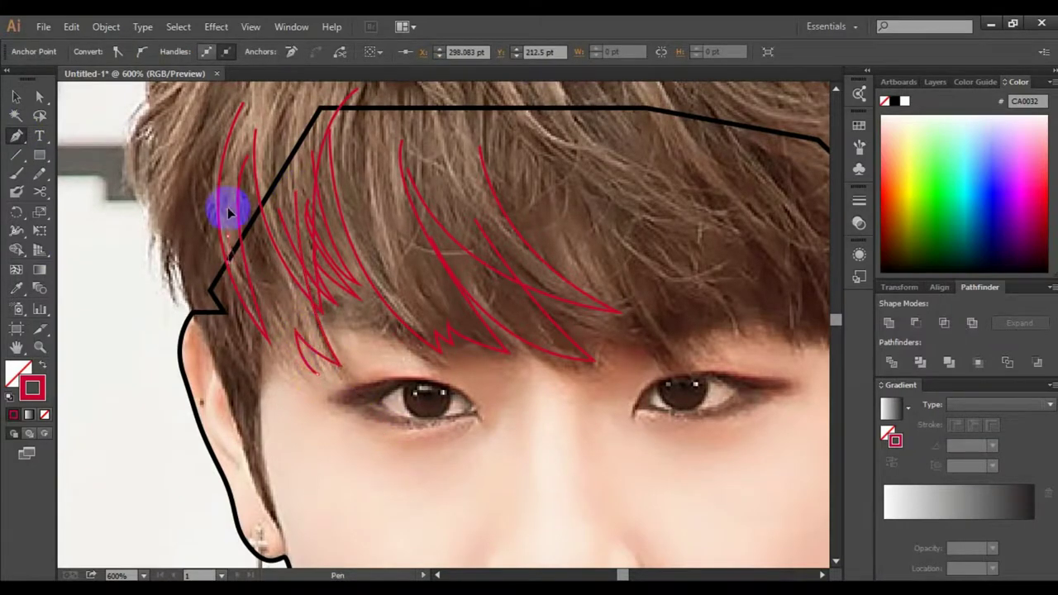
left_click(598, 441, "ctrl")
scroll(436, 286, "right", 3)
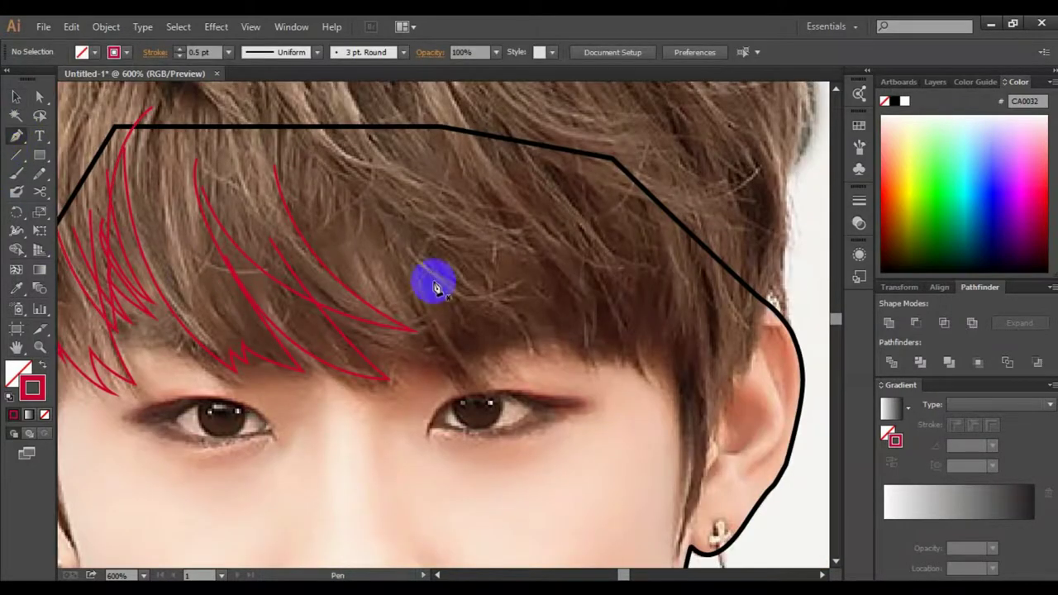
left_click(364, 182)
left_click_drag(454, 382, 554, 477)
Step: Finish the curved bangs strand and draw another red strand across the upper bangs
mouse_move(417, 261)
left_mouse_down()
mouse_move(438, 199)
mouse_move(499, 283)
left_mouse_up()
left_click_drag(436, 284, 449, 236)
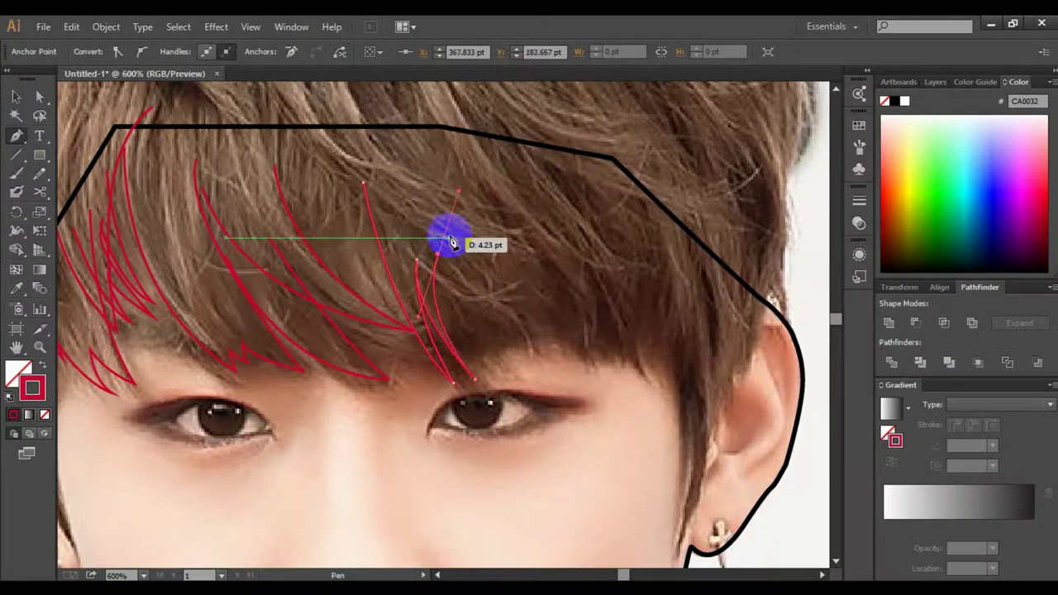
left_click(513, 295, "ctrl")
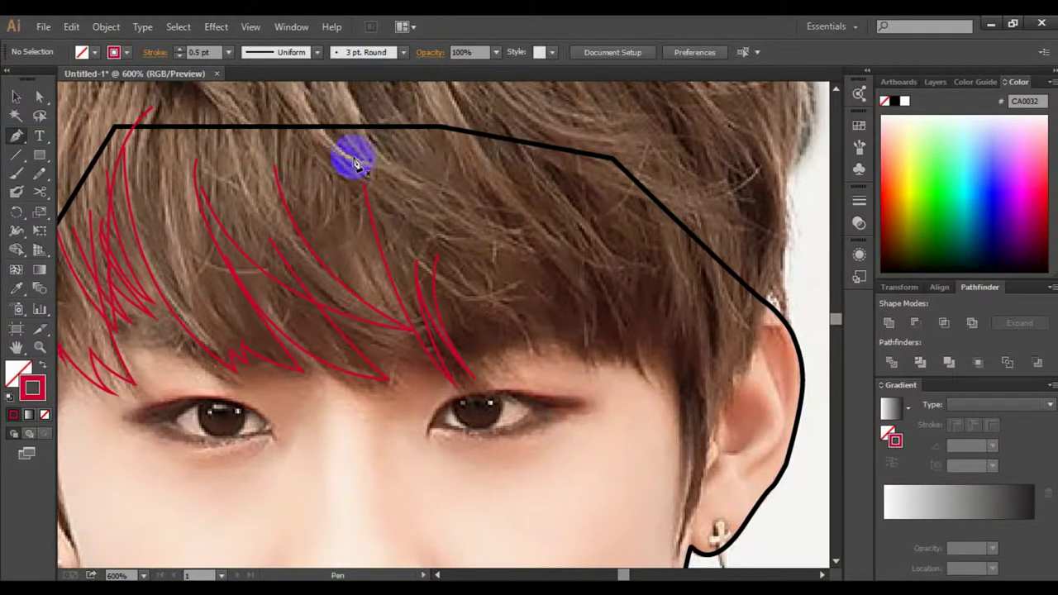
left_click(354, 157)
mouse_move(446, 193)
left_mouse_down()
mouse_move(486, 225)
mouse_move(444, 225)
left_mouse_up()
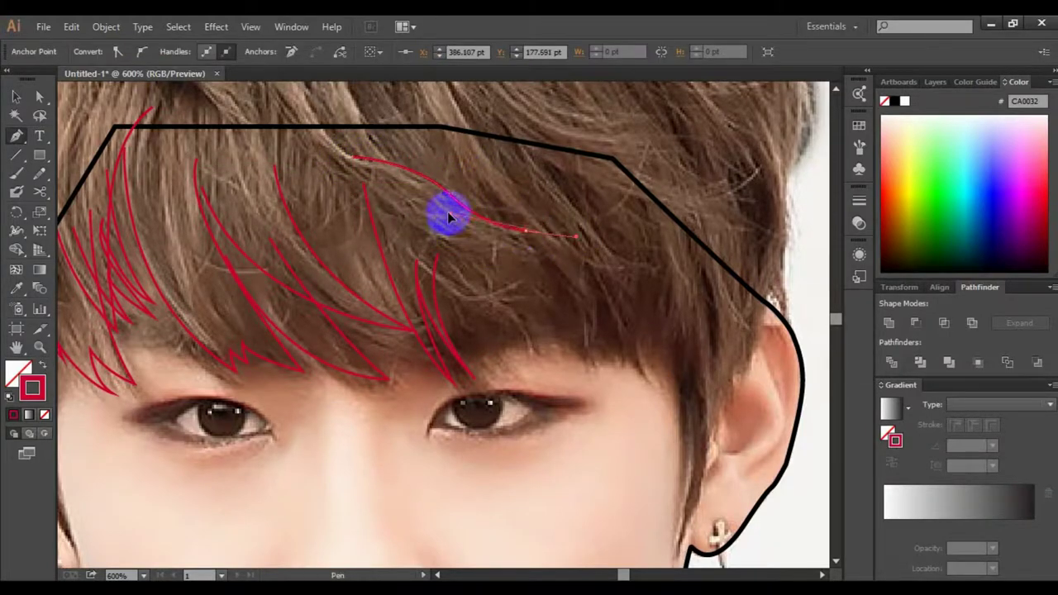
key("ctrl+z")
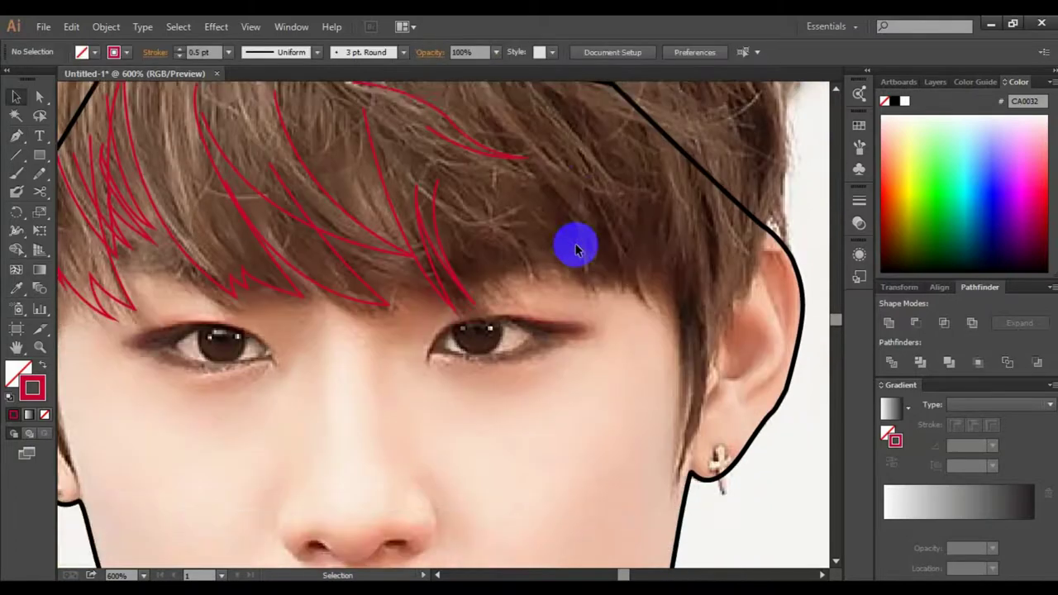
left_click(602, 257, "ctrl")
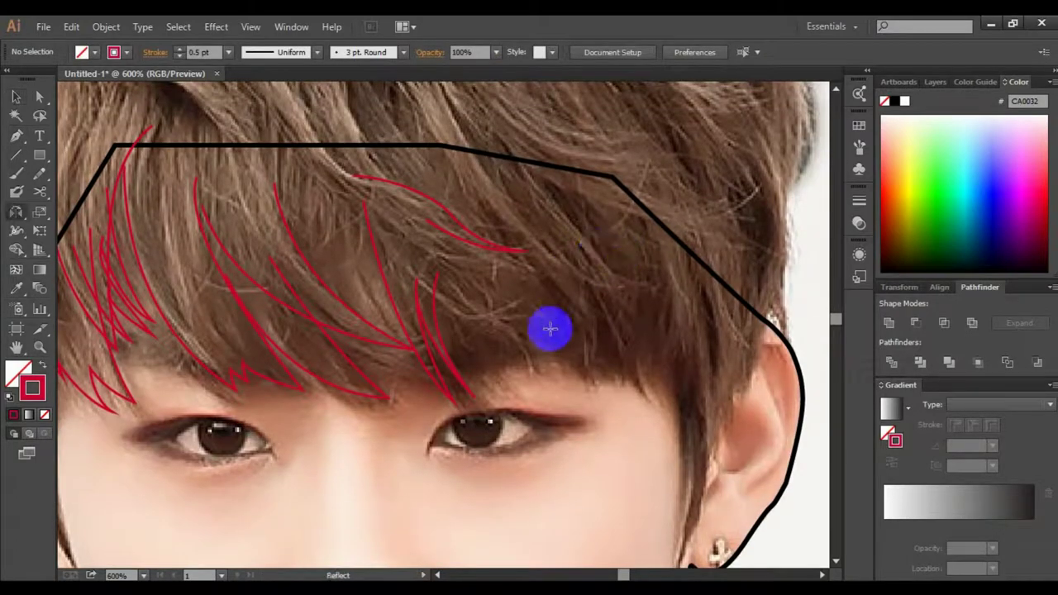
Step: Pen red strands down toward the eye and across the right bangs toward the brow
key("p")
left_click_drag(552, 281, 472, 272)
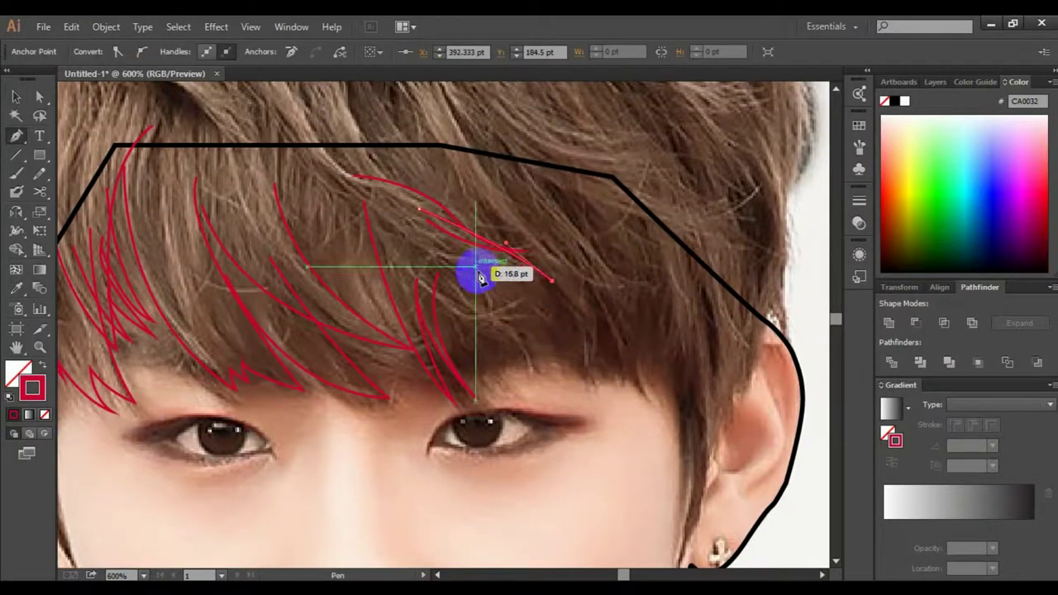
left_click(589, 364)
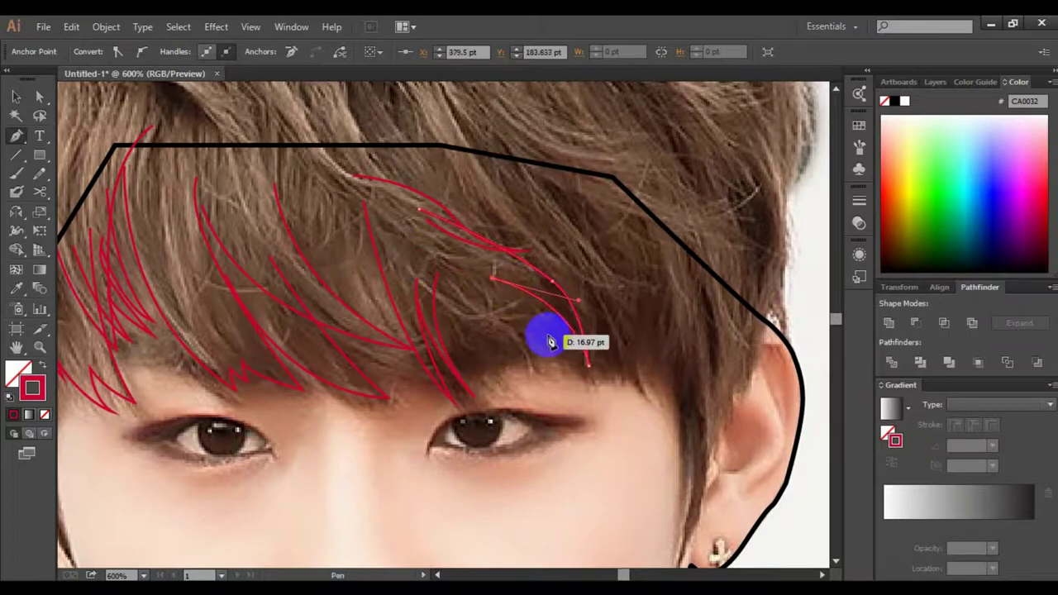
left_click(401, 250)
mouse_move(495, 323)
left_mouse_down()
mouse_move(591, 347)
mouse_move(527, 385)
mouse_move(534, 267)
left_mouse_up()
left_click(645, 321, "ctrl")
Step: Brush a freehand strand across the right bangs and pen one near the right temple
key("b")
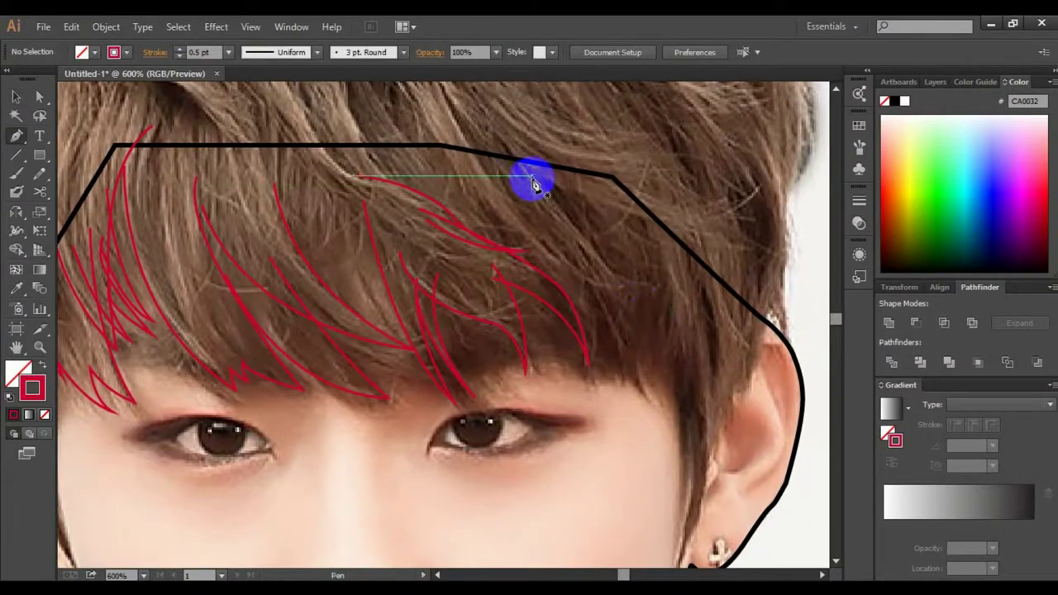
left_click_drag(532, 176, 637, 277)
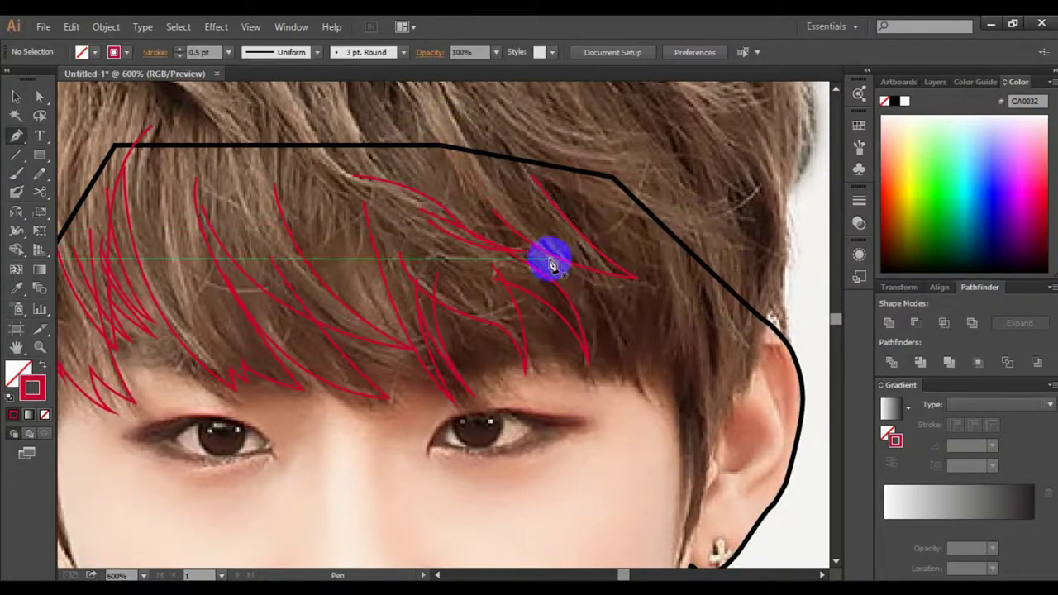
key("p")
left_click(571, 364)
left_click(588, 334)
left_click_drag(570, 301, 596, 230)
scroll(579, 160, "up", 5)
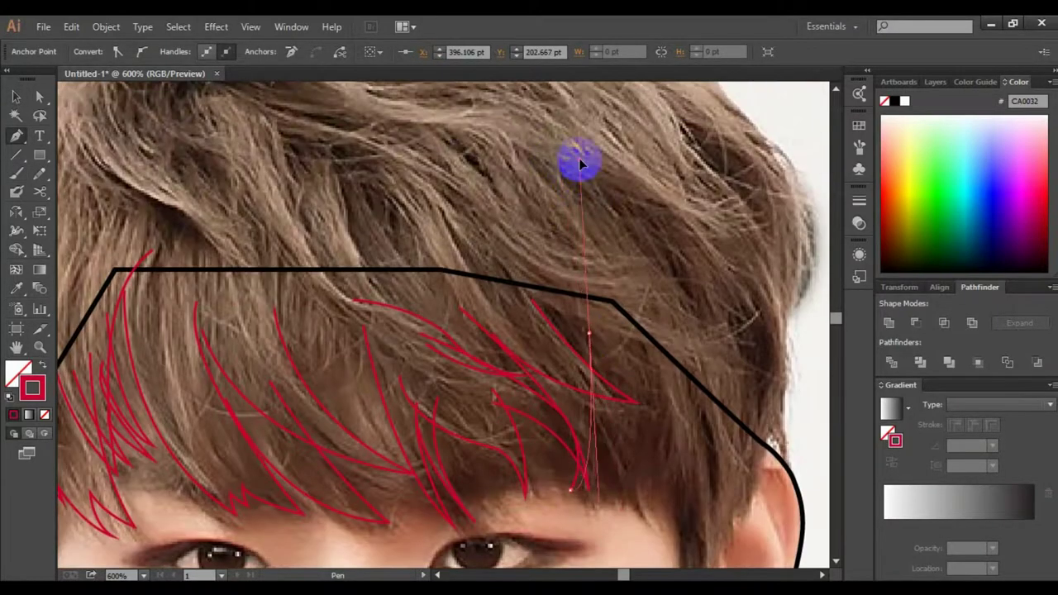
left_click(678, 300, "ctrl")
scroll(654, 356, "down", 3)
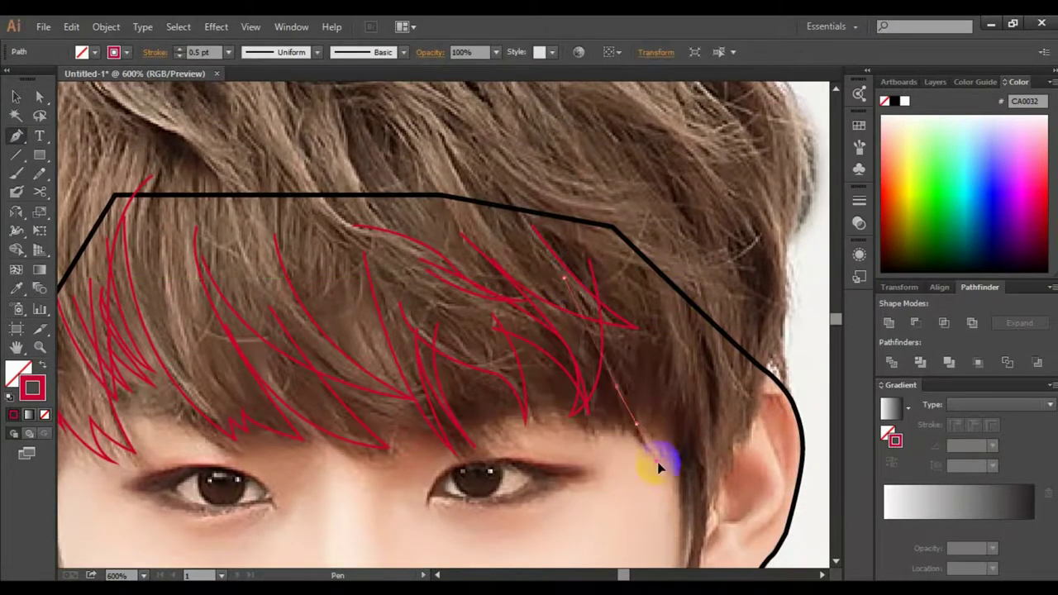
Step: Draw a zigzag red strand from the right temple down beside the ear
key("v")
scroll(711, 298, "down", 3)
scroll(703, 343, "up", 3)
key("p")
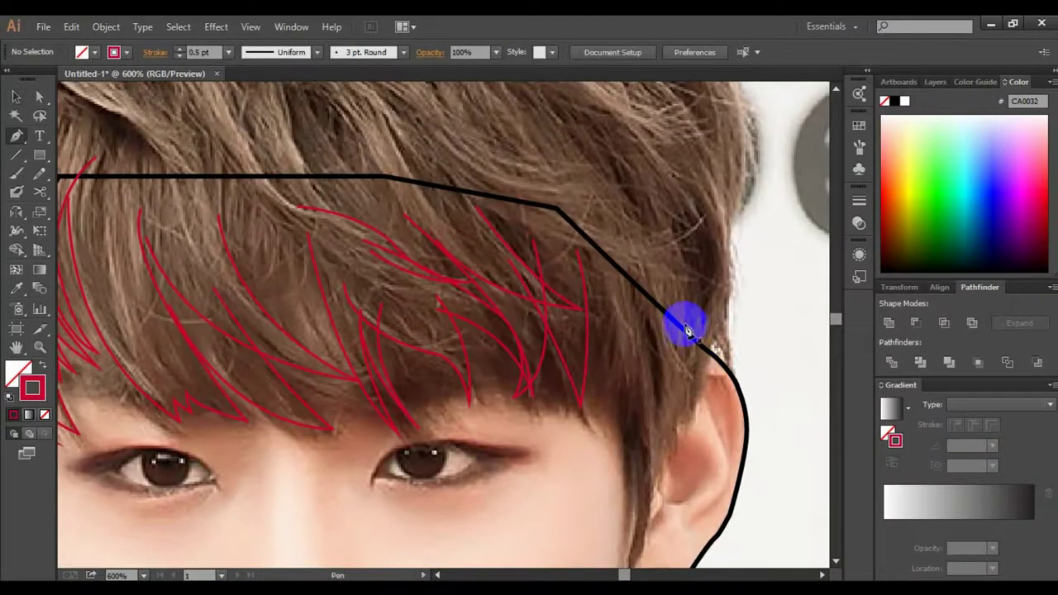
left_click(563, 234)
mouse_move(632, 313)
left_mouse_down()
mouse_move(622, 308)
mouse_move(643, 417)
left_mouse_up()
scroll(637, 413, "down", 1)
scroll(741, 384, "up", 3)
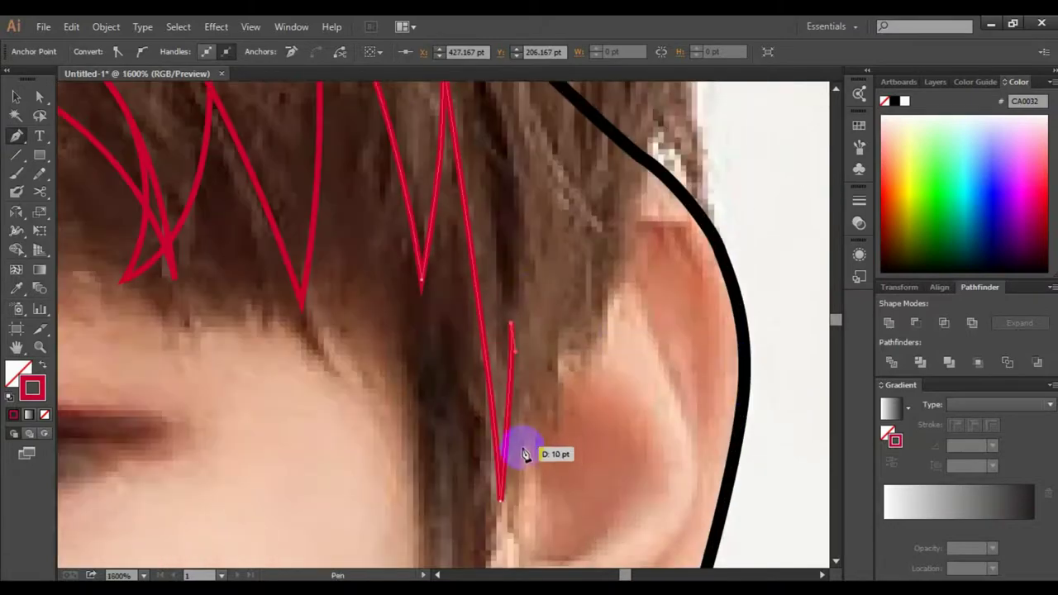
left_click_drag(508, 444, 536, 317)
left_click(578, 302)
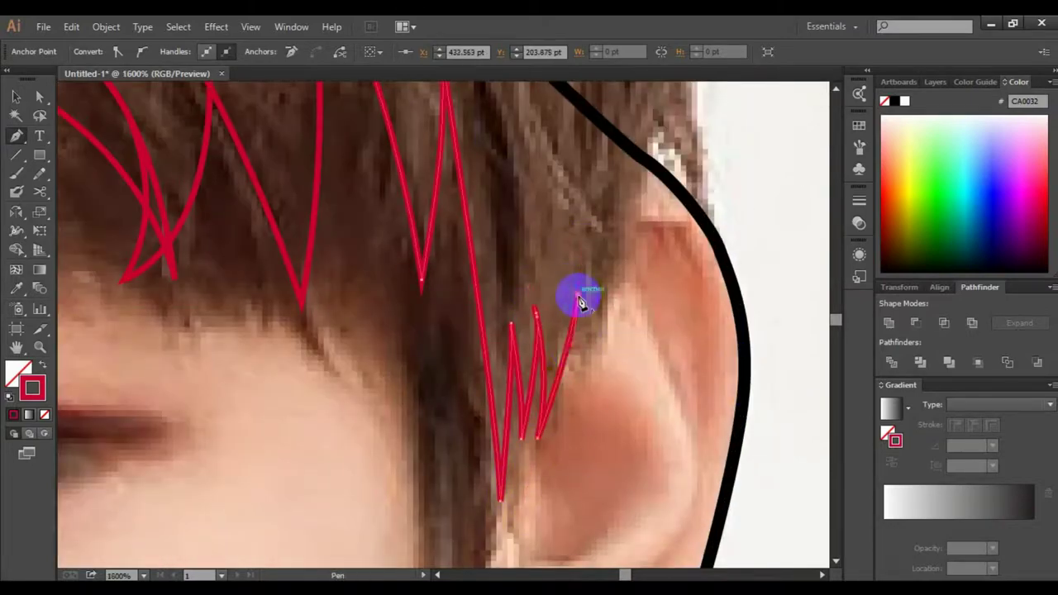
left_click(653, 161)
scroll(531, 237, "down", 2)
key("v")
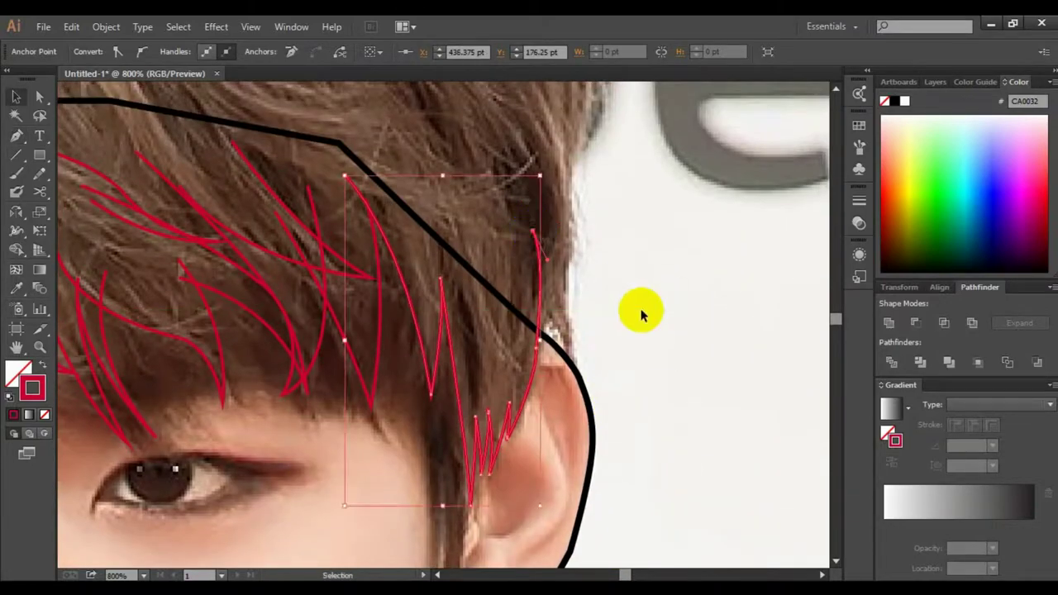
Step: Start a yellow curved path along the hair's right edge
left_click(642, 306)
scroll(157, 308, "down", 2)
scroll(475, 244, "down", 1)
scroll(476, 244, "up", 3)
left_click(500, 193)
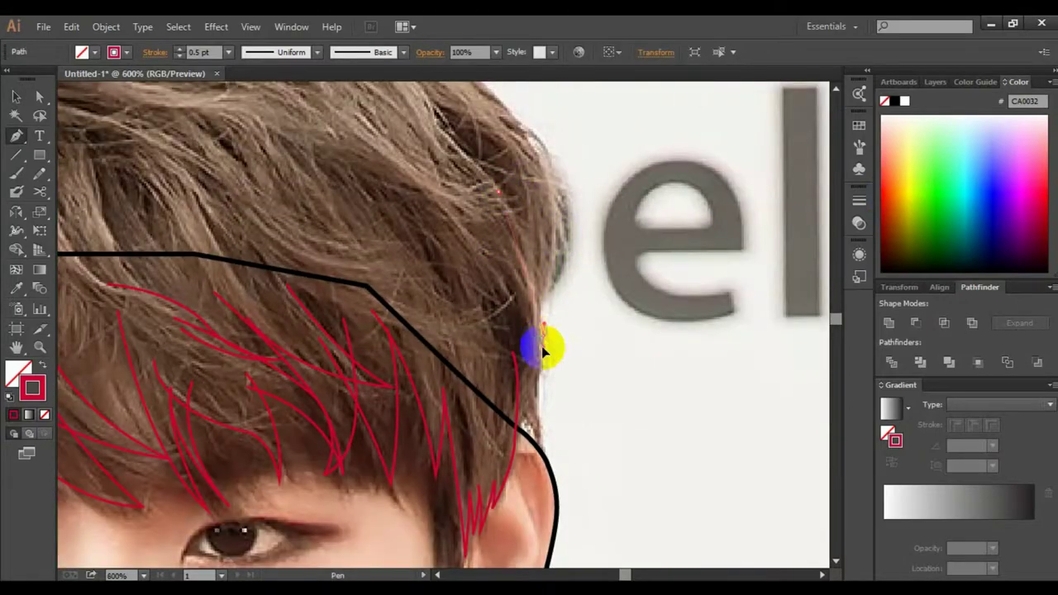
left_click_drag(546, 333, 547, 428)
left_click_drag(439, 231, 442, 231)
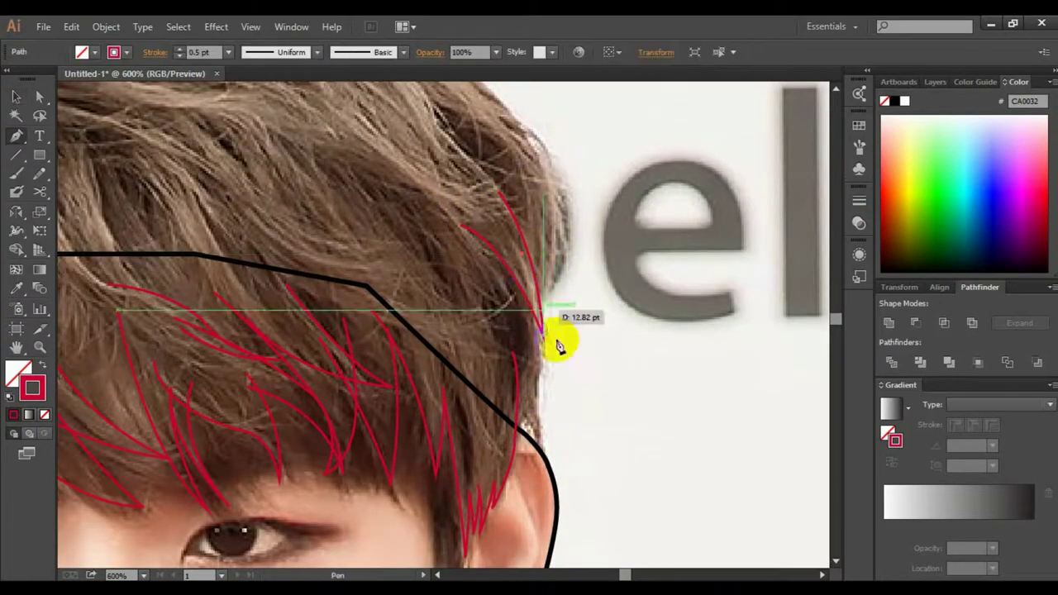
left_click_drag(500, 447, 413, 484)
left_click_drag(460, 225, 491, 308)
key("v")
left_click(651, 386)
Step: Adjust and select the new yellow hair-edge path
scroll(651, 387, "up", 3)
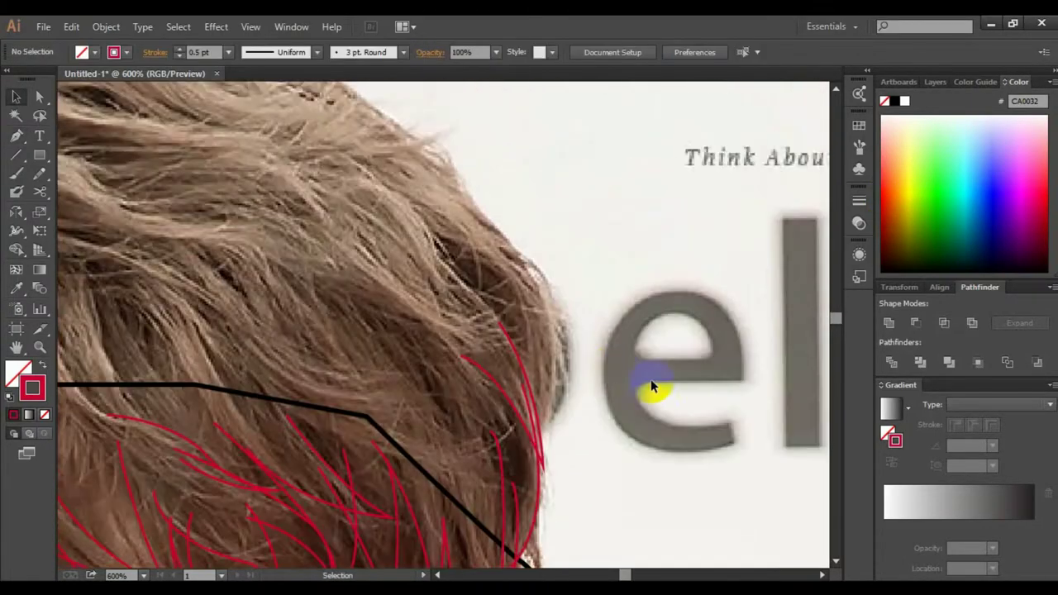
left_click_drag(538, 248, 560, 344)
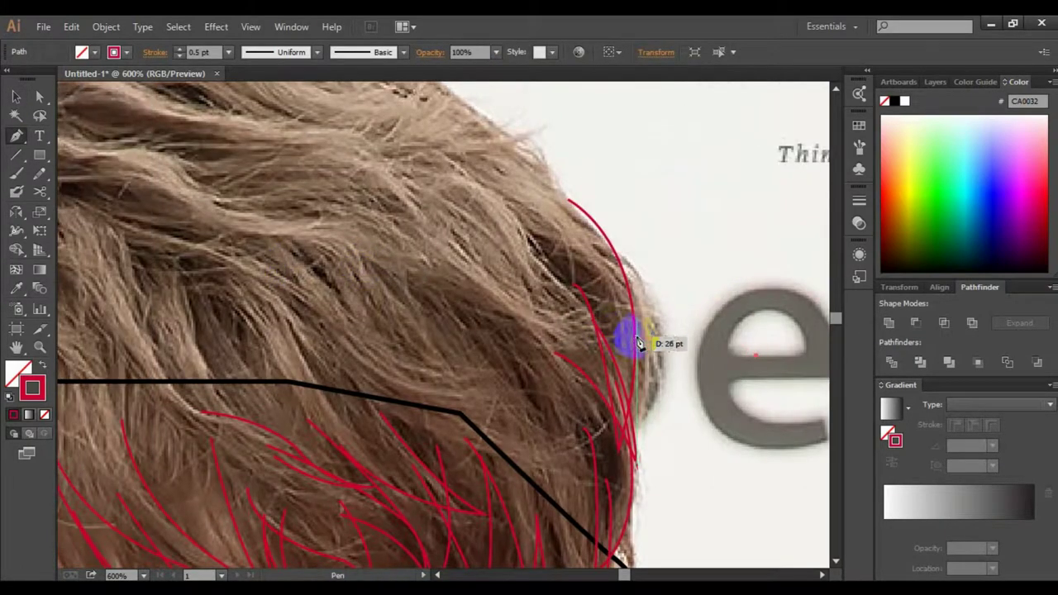
key("v")
left_click(626, 338)
scroll(648, 397, "up", 3)
Step: Extend the yellow outline over the hair top and down the left edge to the ear
key("p")
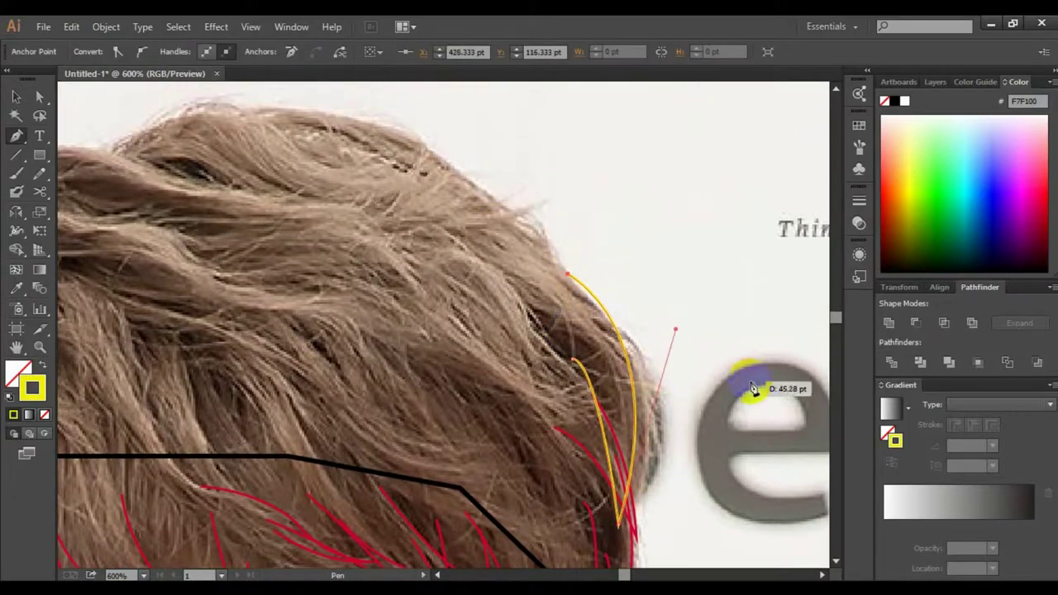
mouse_move(565, 222)
left_mouse_down()
mouse_move(442, 162)
mouse_move(350, 208)
left_mouse_up()
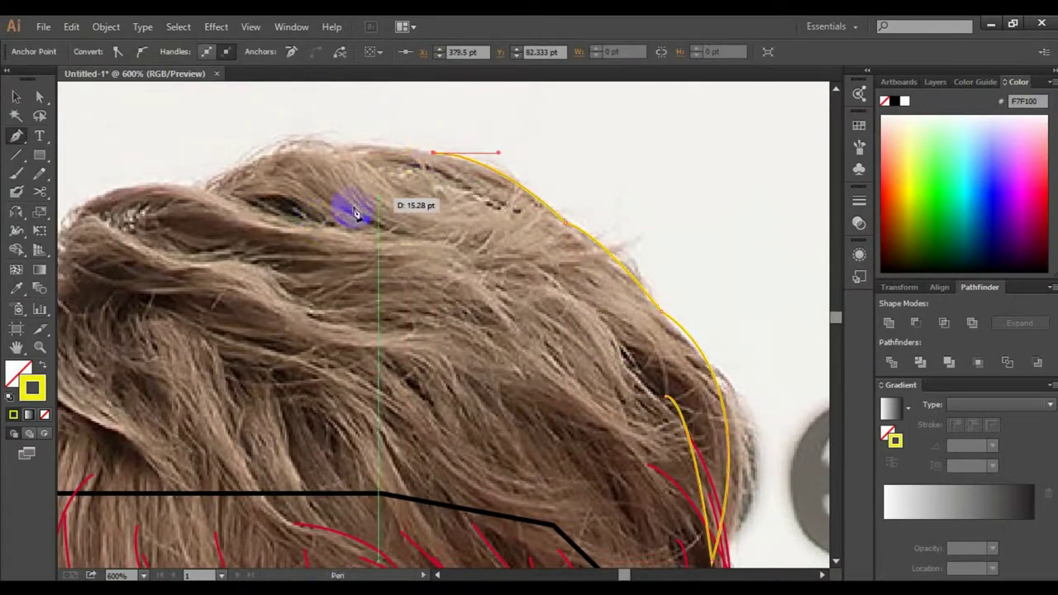
scroll(349, 208, "up", 2)
mouse_move(456, 219)
left_mouse_down()
mouse_move(71, 283)
mouse_move(285, 280)
left_mouse_up()
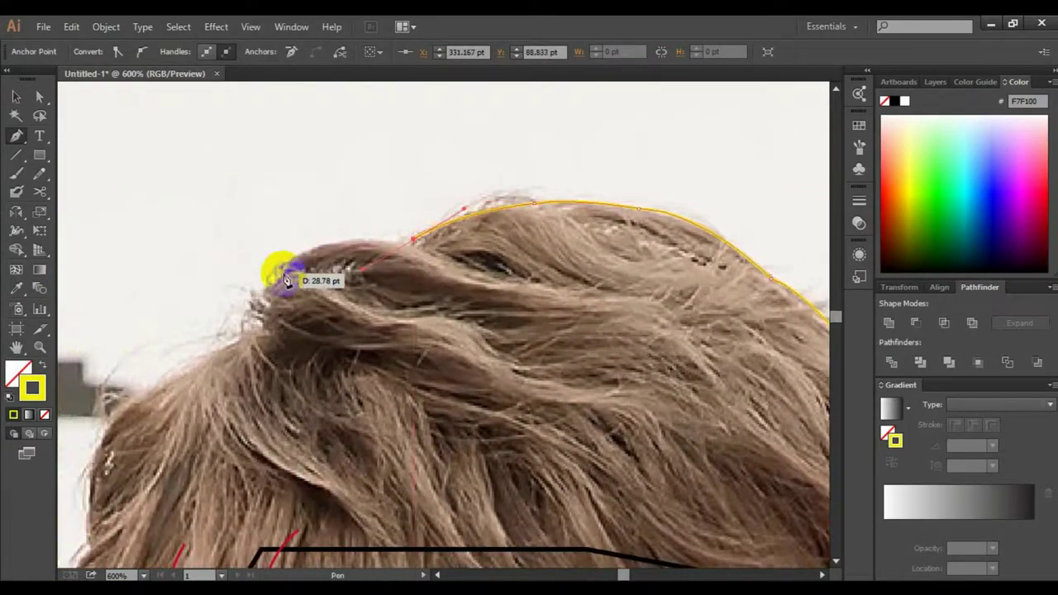
left_click_drag(160, 355, 306, 315)
scroll(319, 343, "down", 2)
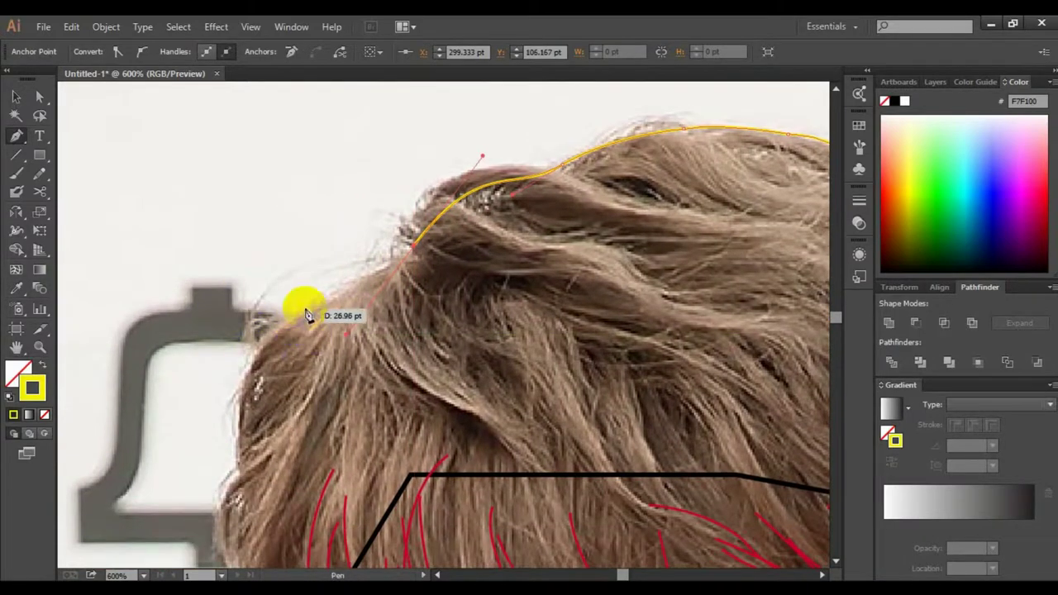
left_click_drag(234, 378, 243, 356)
mouse_move(305, 314)
left_mouse_down()
mouse_move(246, 349)
mouse_move(381, 276)
left_mouse_up()
left_click_drag(284, 319, 224, 485)
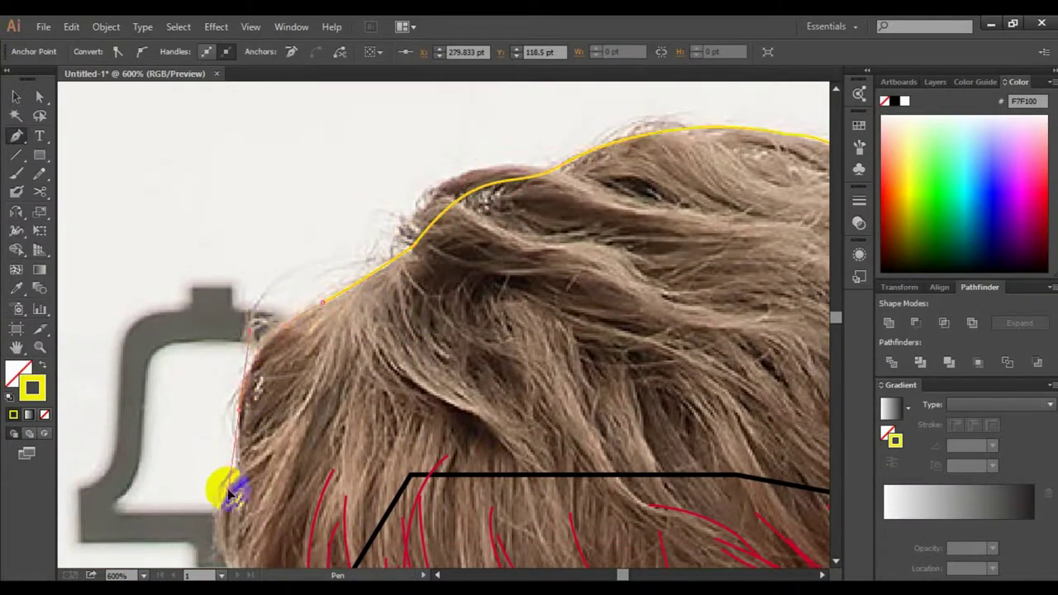
scroll(232, 414, "down", 3)
scroll(273, 396, "down", 3)
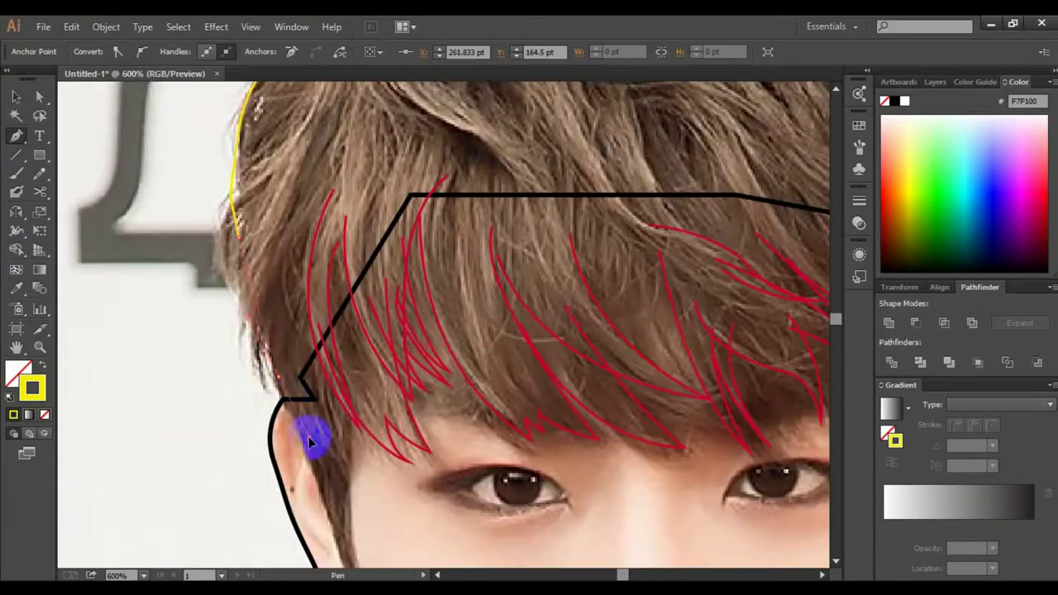
left_click_drag(314, 405, 302, 356)
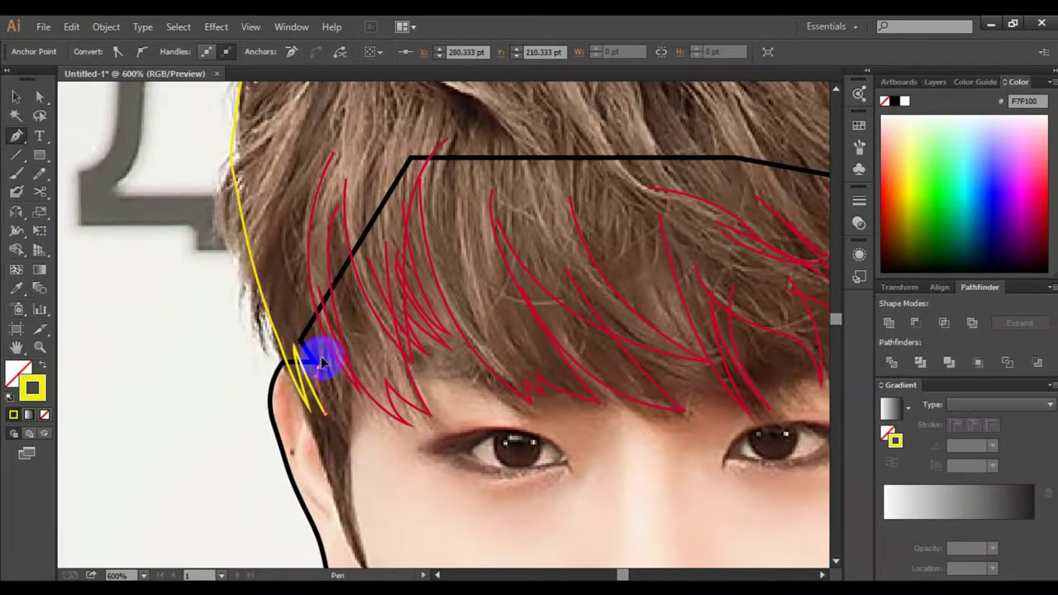
left_click_drag(356, 467, 347, 444)
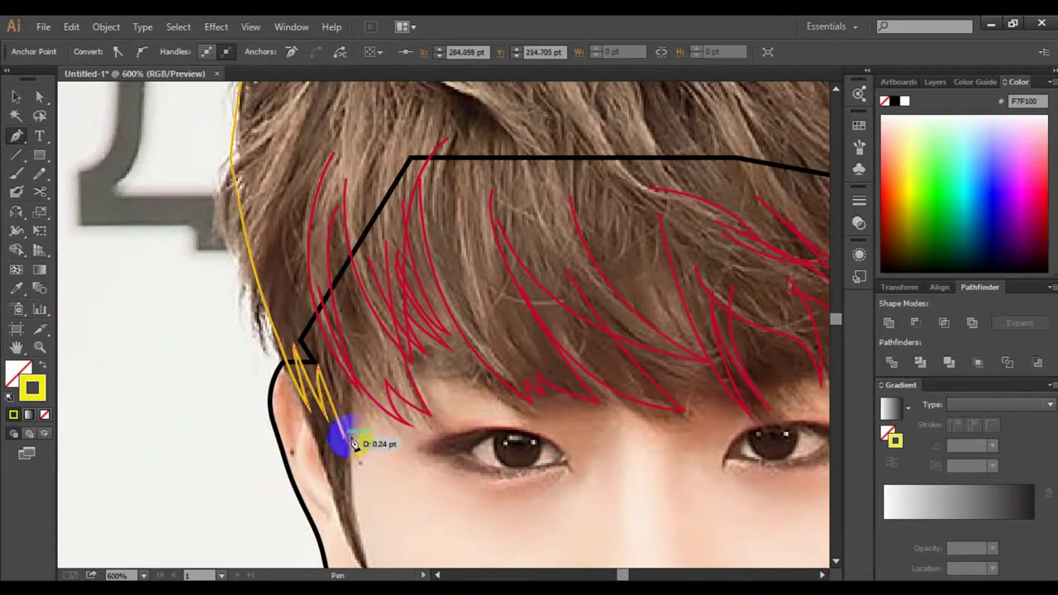
Step: Carry the yellow outline over the hairline, across the head top and down the right side
left_click_drag(353, 324, 353, 362)
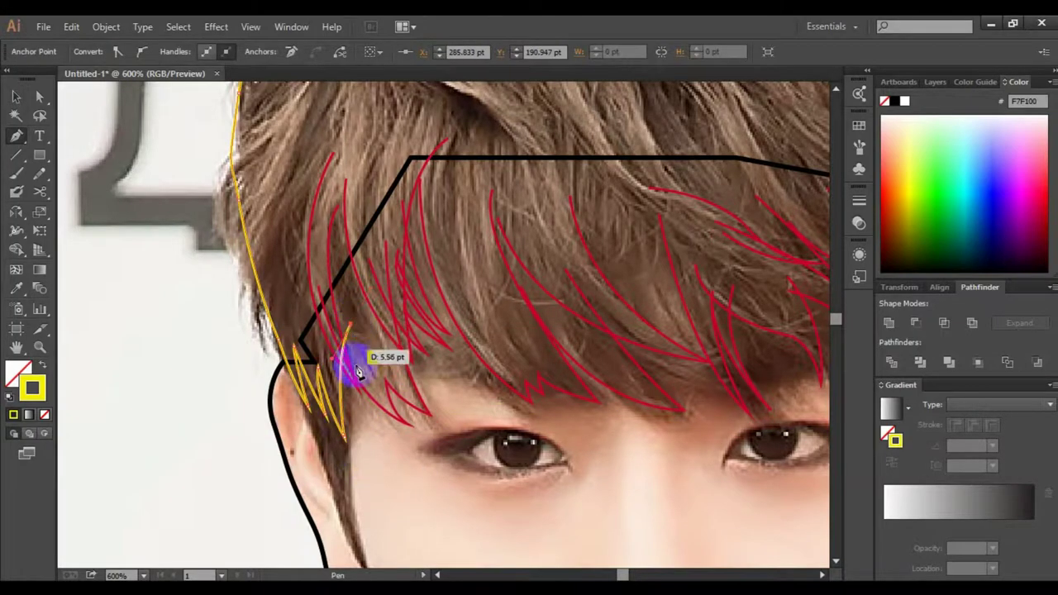
scroll(507, 307, "up", 2)
scroll(508, 307, "down", 1)
left_click_drag(363, 235, 389, 177)
left_click_drag(480, 171, 590, 170)
left_click_drag(666, 171, 722, 193)
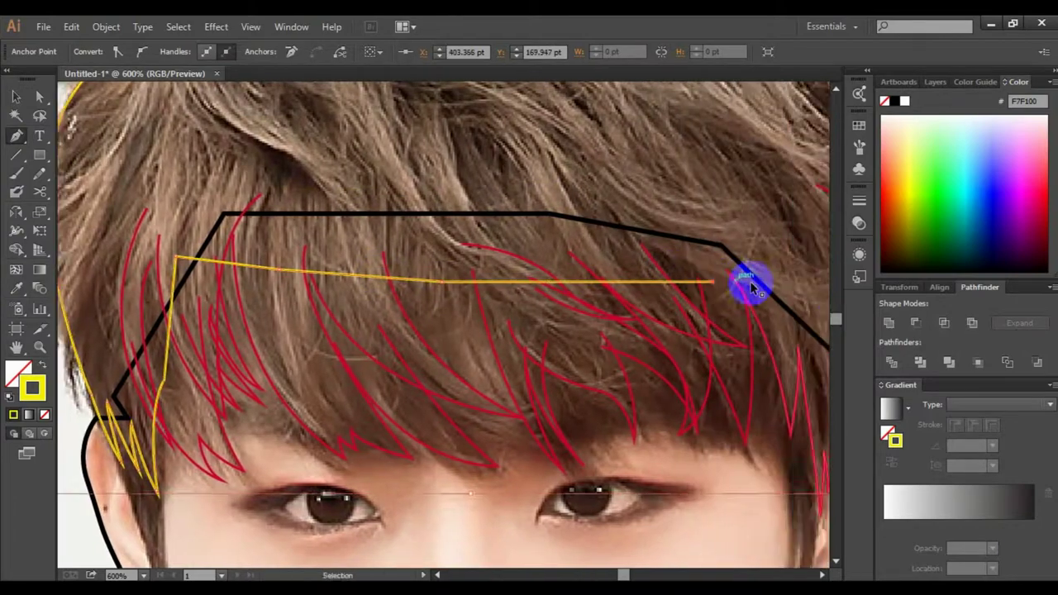
left_click_drag(751, 283, 755, 347)
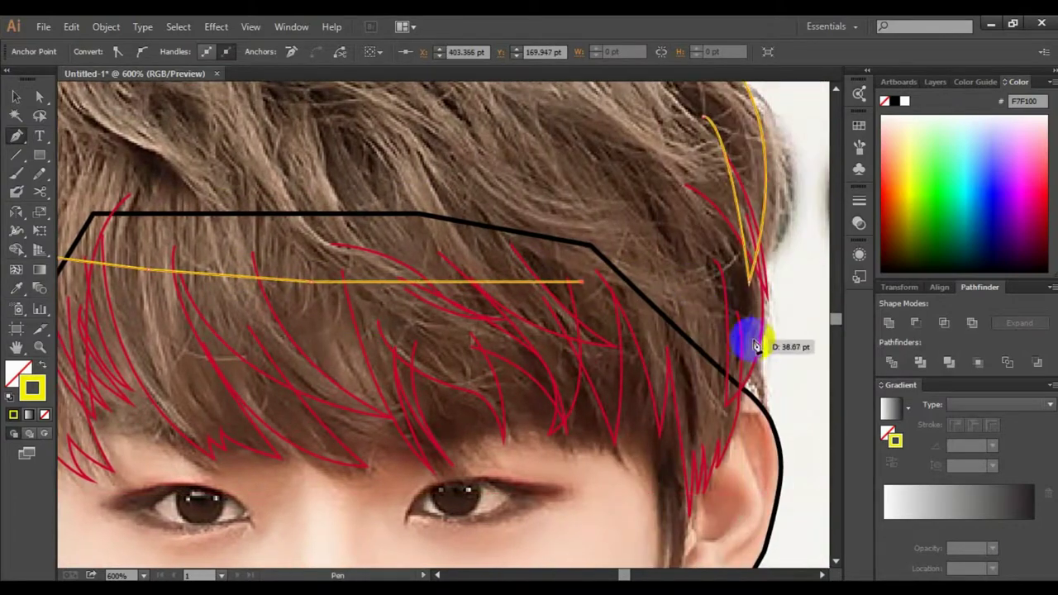
scroll(755, 347, "up", 3)
scroll(744, 244, "up", 1)
left_click(701, 248)
scroll(792, 338, "down", 3)
key("v")
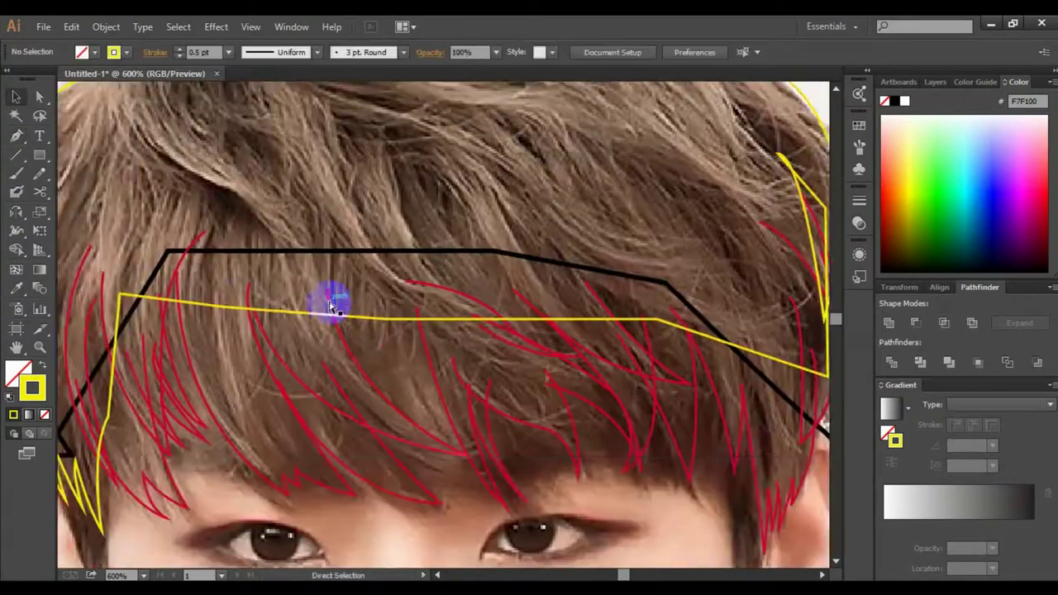
scroll(355, 310, "down", 2)
Step: Set the stroke to cyan and draw a curved cyan strand down the left hair
scroll(307, 267, "up", 2)
left_click(949, 231)
scroll(324, 314, "left", 3)
key("p")
scroll(368, 258, "up", 2)
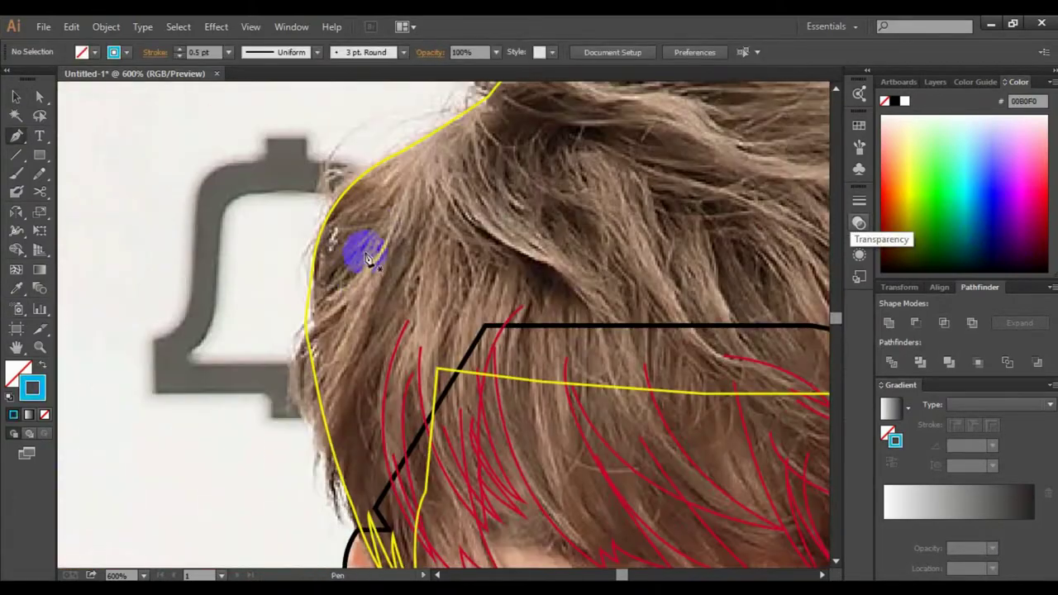
left_click(368, 258)
left_click_drag(313, 413, 343, 345)
scroll(342, 322, "down", 1)
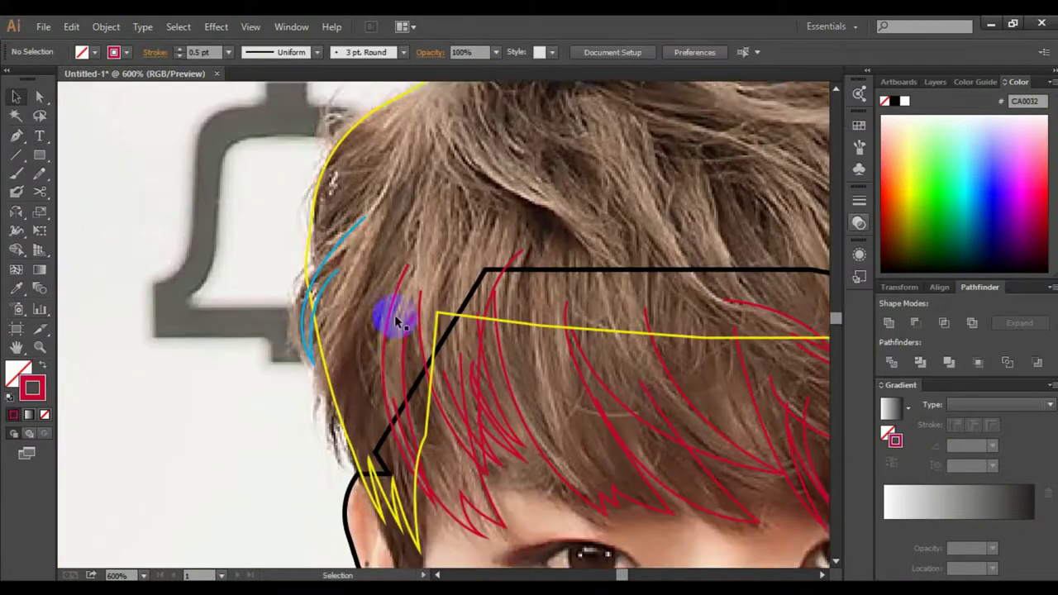
scroll(348, 306, "down", 1)
Step: Undo a misdrawn red strand, draw a replacement down the left hair, and zoom out
left_click_drag(362, 249, 346, 322)
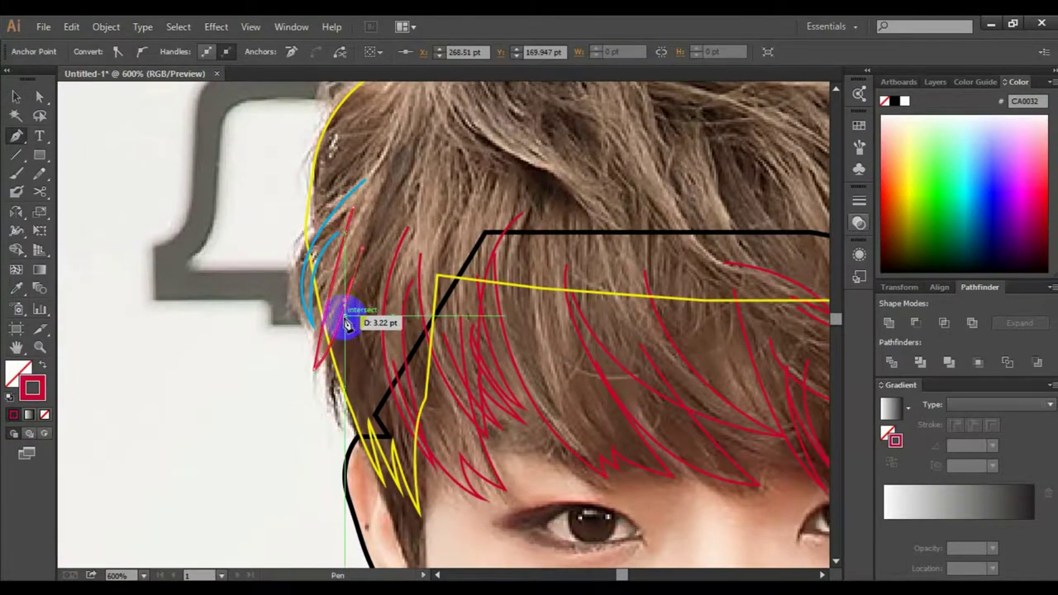
key("ctrl+z")
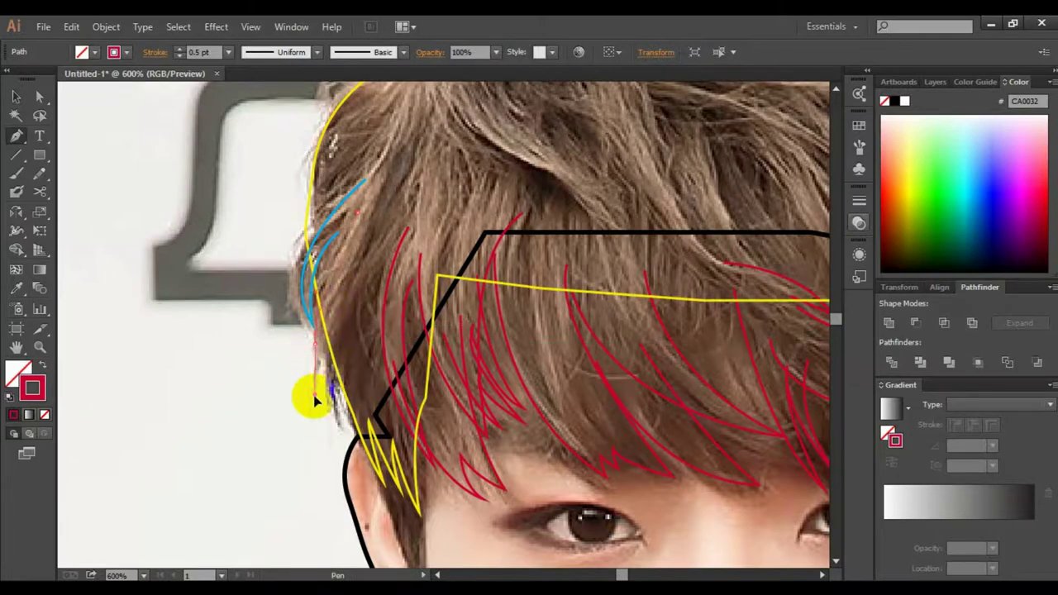
left_click_drag(314, 401, 312, 391)
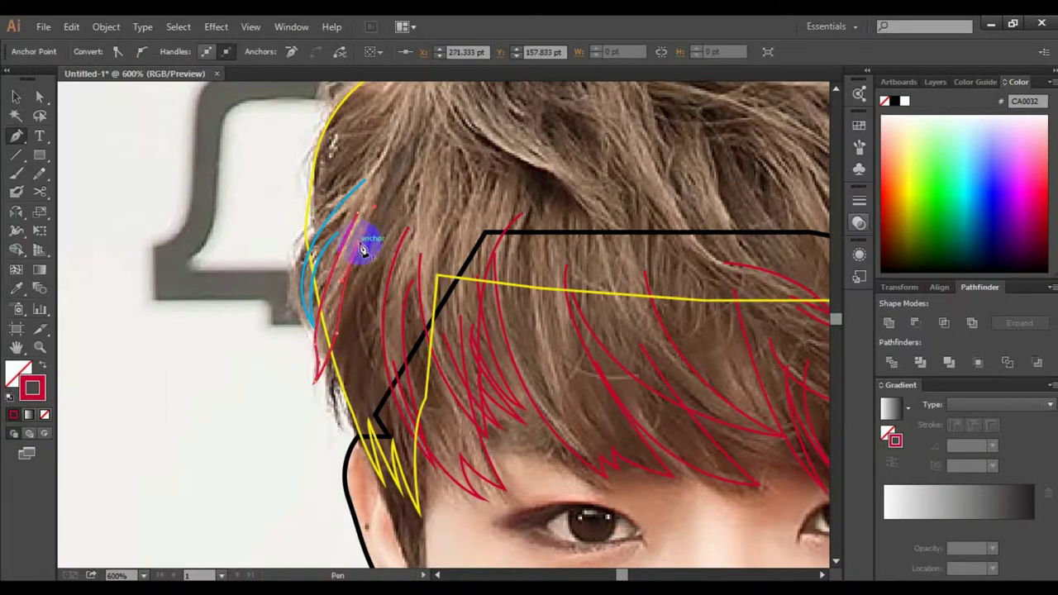
scroll(355, 314, "down", 3)
left_click(324, 371)
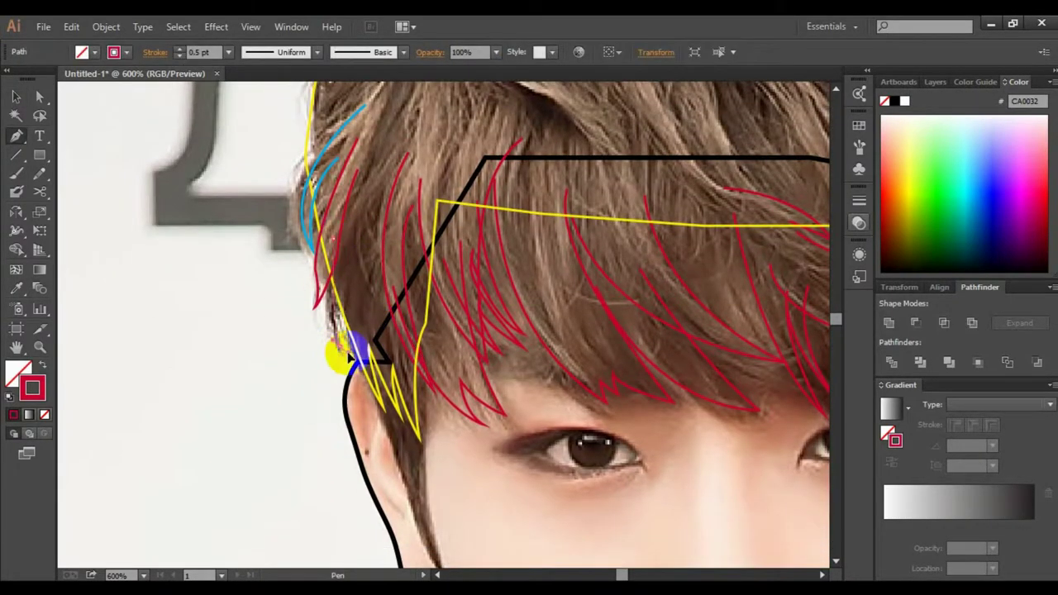
left_click(423, 347)
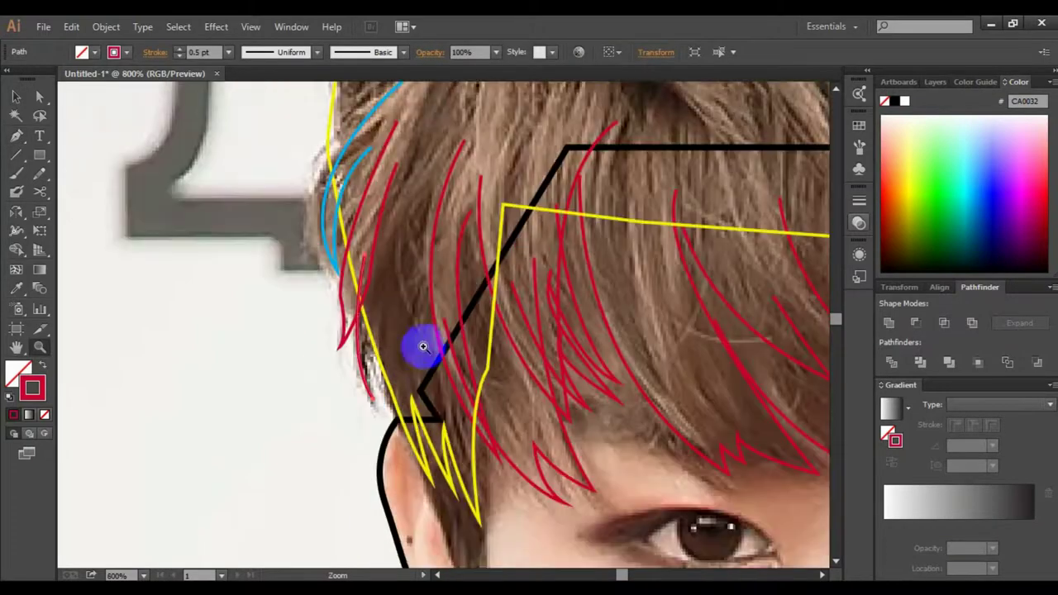
left_click(378, 336, "alt")
key("v")
key("ctrl+minus")
key("ctrl+minus")
key("ctrl+minus")
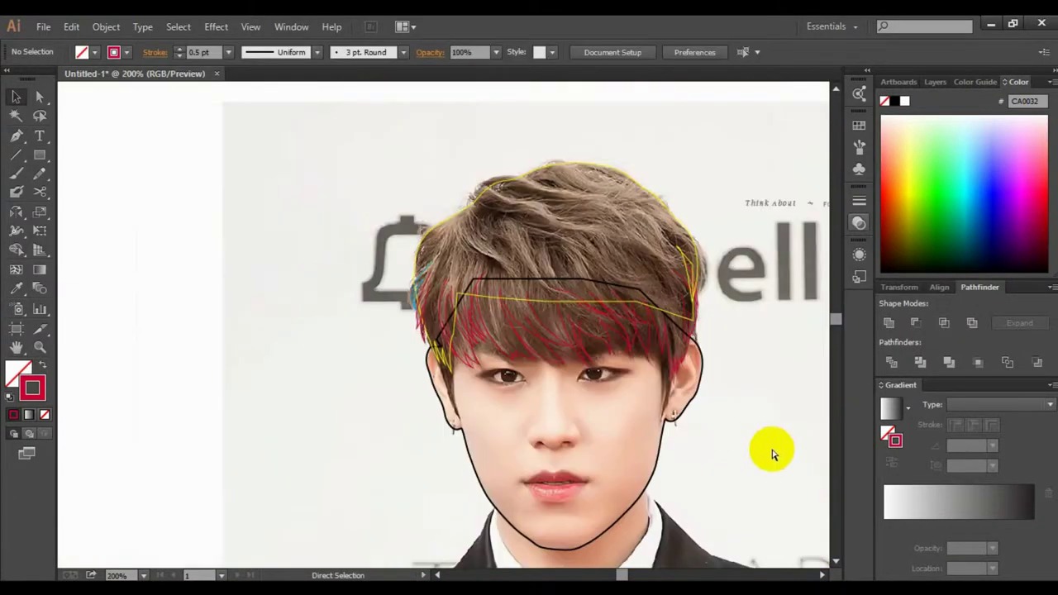
Step: Draw a four-point red strand near the crown
scroll(750, 420, "up", 2)
scroll(313, 261, "up", 1)
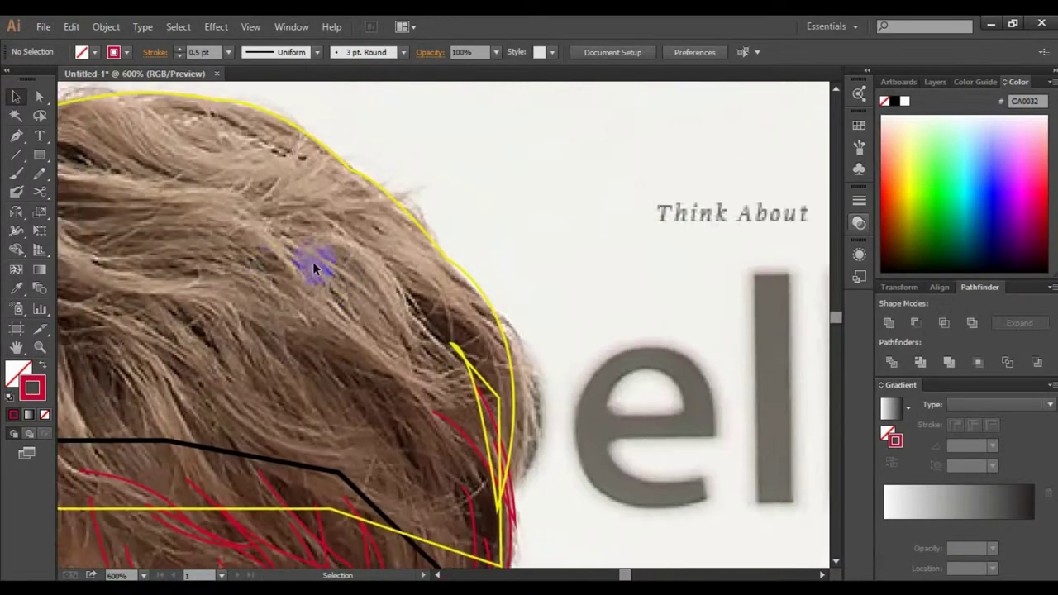
key("p")
left_click(351, 196)
left_click(482, 187)
left_click(374, 211)
left_click(539, 208)
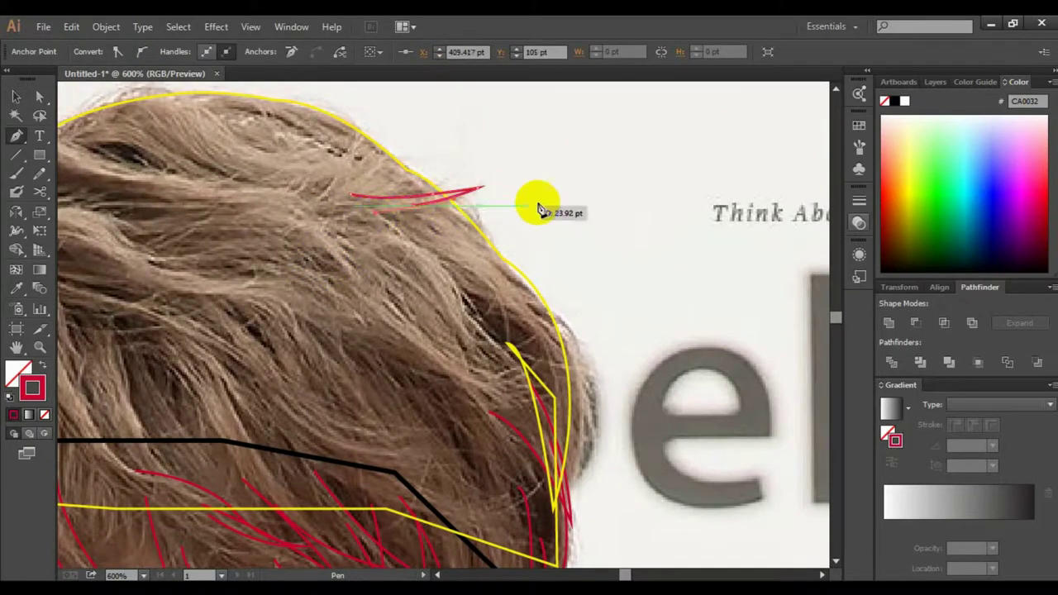
scroll(307, 284, "down", 5)
Step: Switch to a light blue stroke and draw two curved lines beside the ear
left_click(968, 189)
left_click_drag(496, 335, 508, 347)
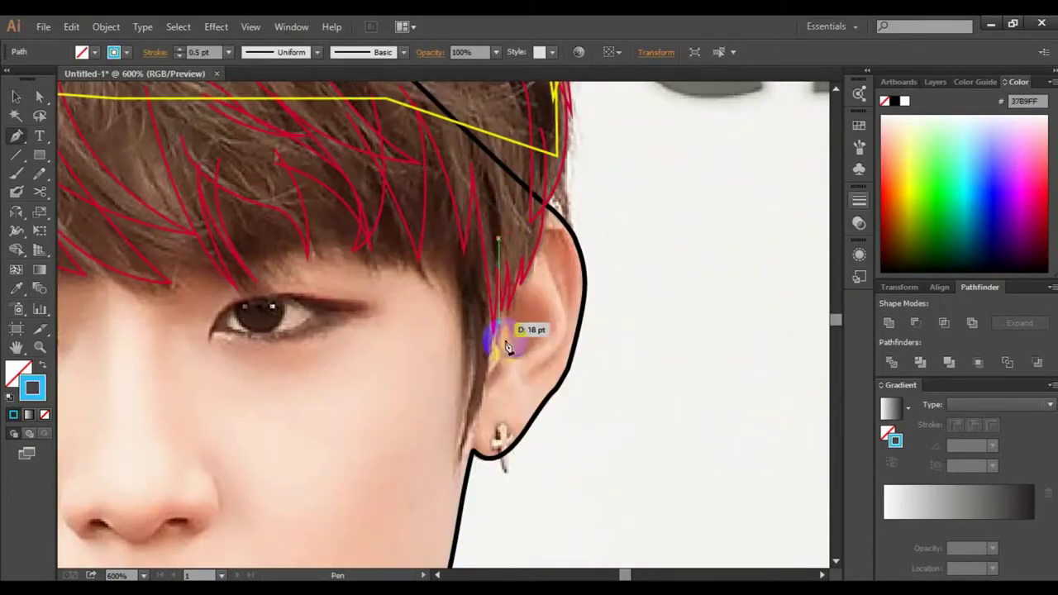
left_click_drag(468, 438, 467, 469)
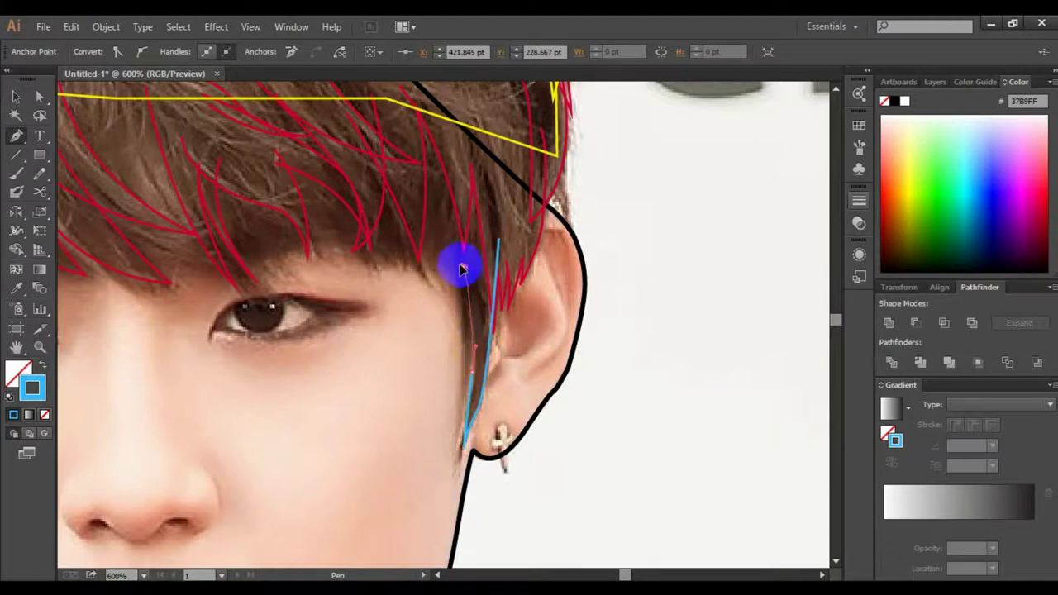
left_click_drag(467, 237, 465, 248)
scroll(626, 314, "left", 3)
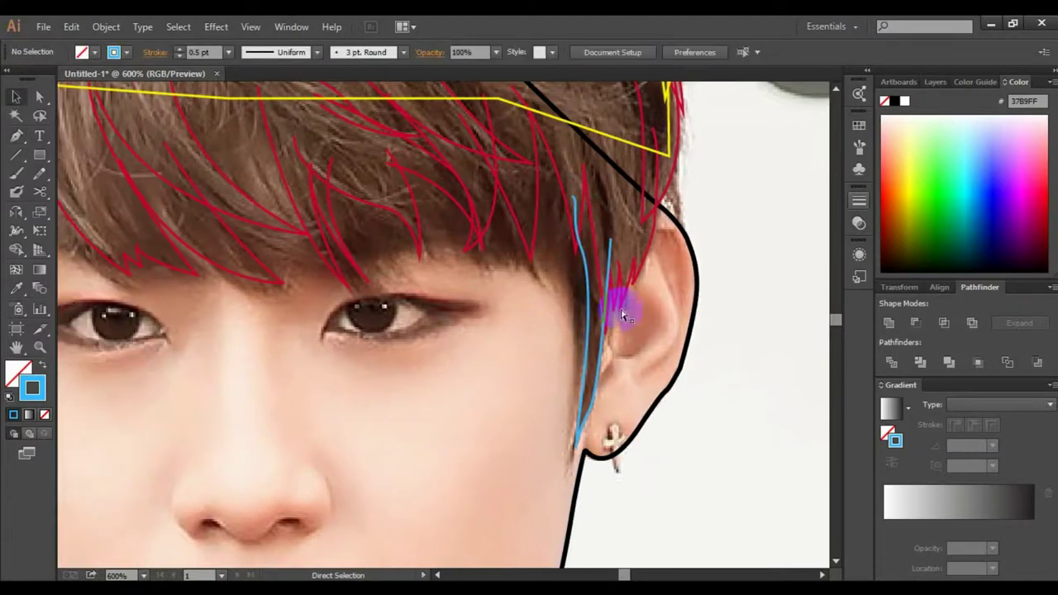
left_click(560, 147)
left_click_drag(549, 260, 533, 300)
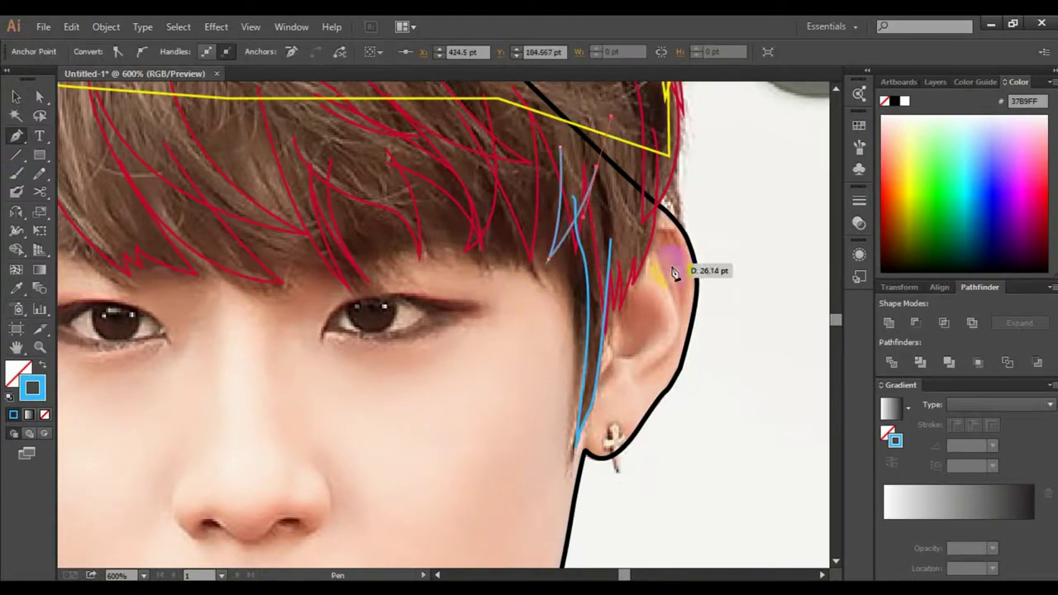
scroll(675, 274, "left", 10)
Step: Draw a light blue sideburn line by the other ear and check the face zoomed out
left_click_drag(286, 311, 289, 395)
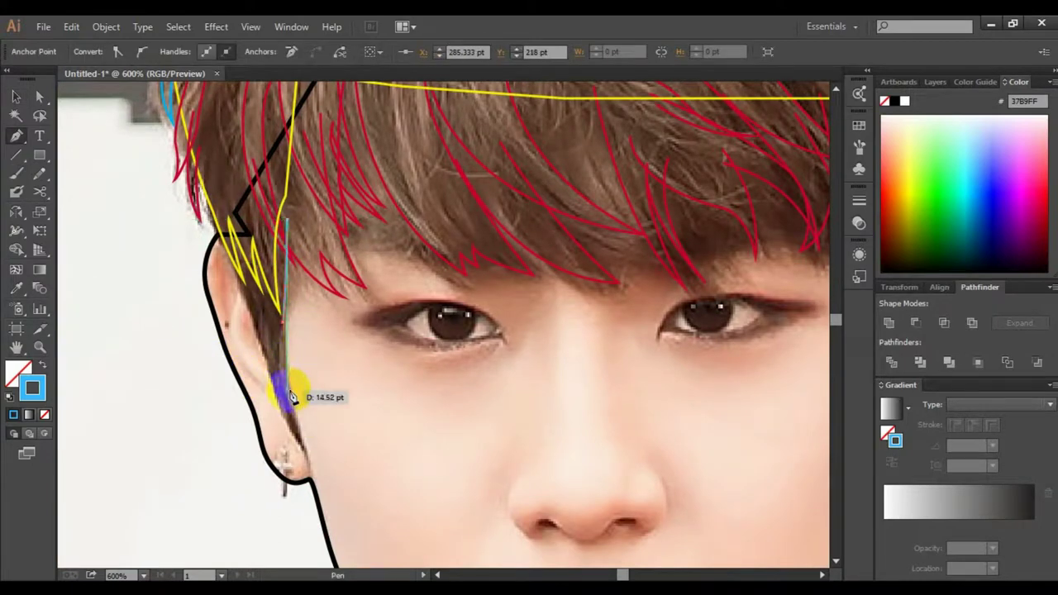
scroll(296, 418, "down", 1)
left_click_drag(308, 463, 313, 449)
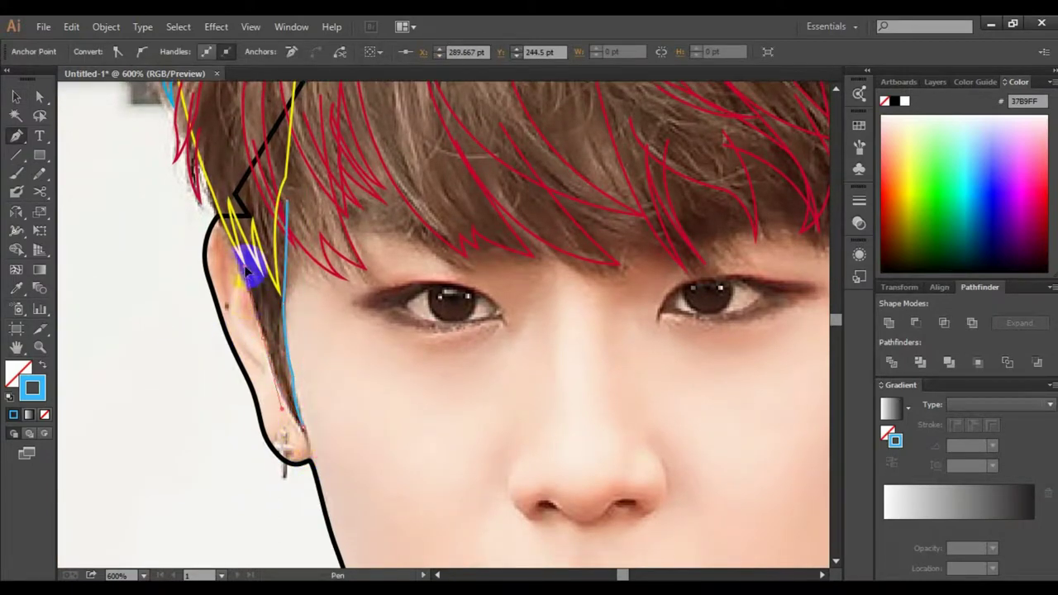
scroll(239, 255, "up", 3)
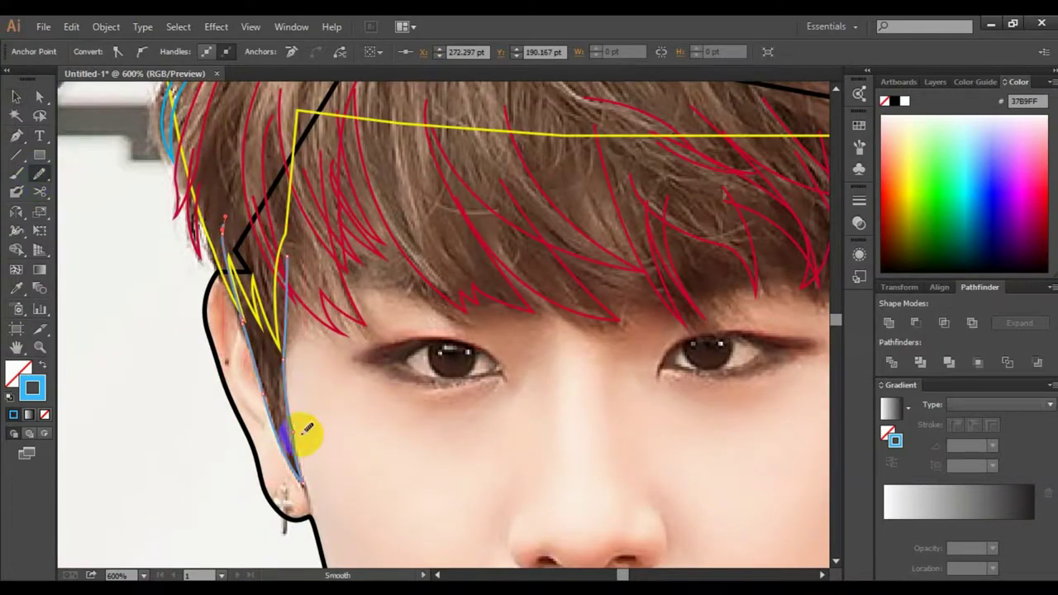
left_click(350, 417, "ctrl")
scroll(378, 406, "right", 8)
key("ctrl+minus")
key("ctrl+plus")
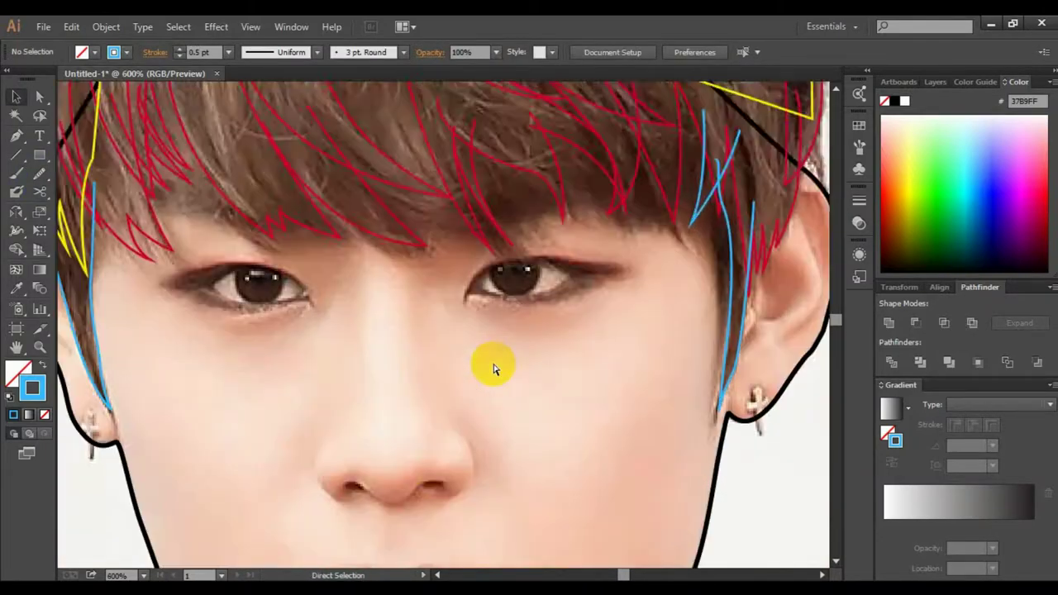
key("ctrl+plus")
Step: Pen a blue curved outline of one eyebrow
left_click_drag(324, 300, 344, 283)
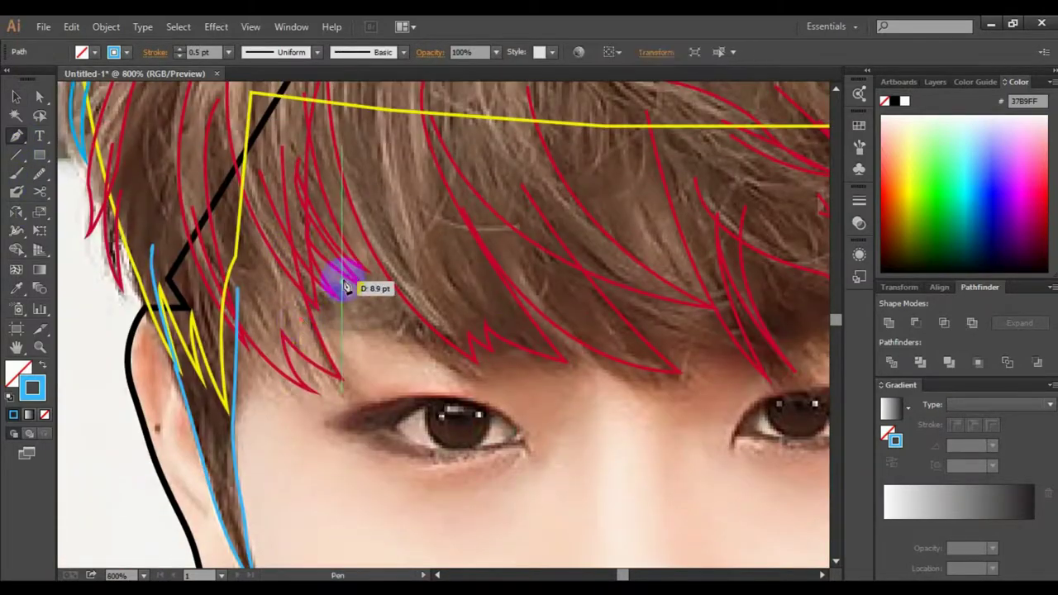
left_click_drag(542, 313, 569, 344)
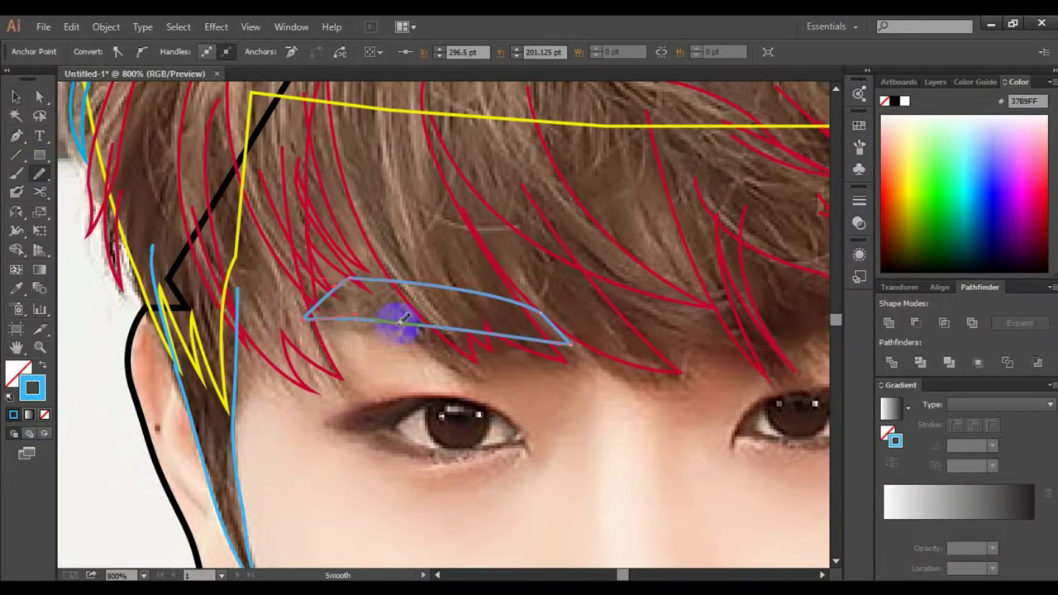
key("v")
scroll(392, 248, "right", 5)
Step: Reflect a vertical copy of the eyebrow and drag it onto the other eyebrow
right_click(351, 267)
left_click(545, 524)
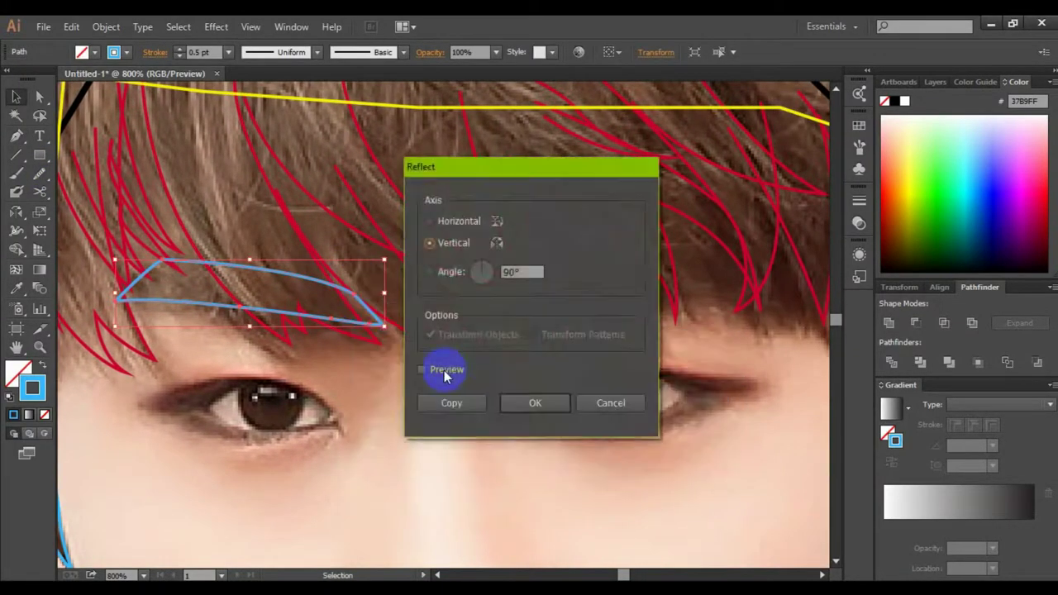
left_click(452, 403)
left_click_drag(326, 297, 726, 295)
scroll(477, 479, "down", 5)
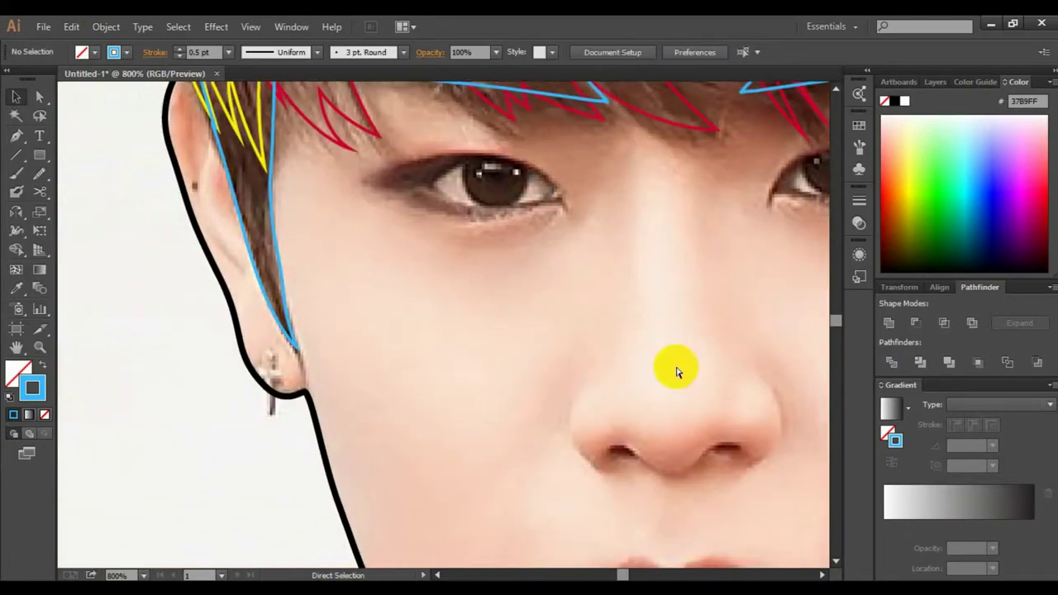
scroll(676, 372, "up", 3)
scroll(676, 372, "right", 3)
Step: Trace a closed green almond outline along the eye's upper and lower lids, then deselect
key("p")
key("ctrl+equal")
left_click(353, 240)
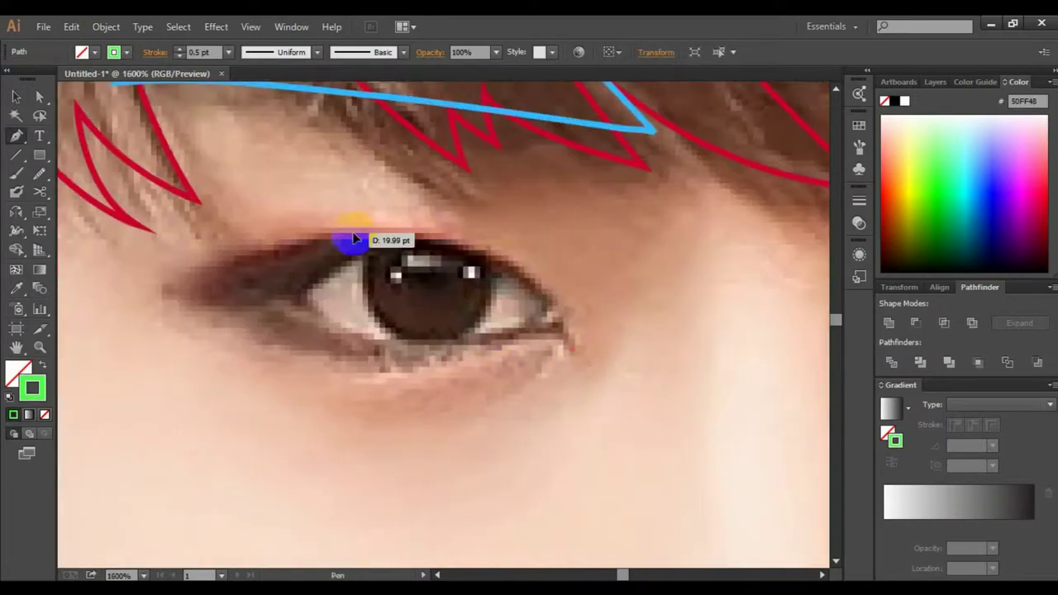
left_click_drag(353, 235, 177, 295)
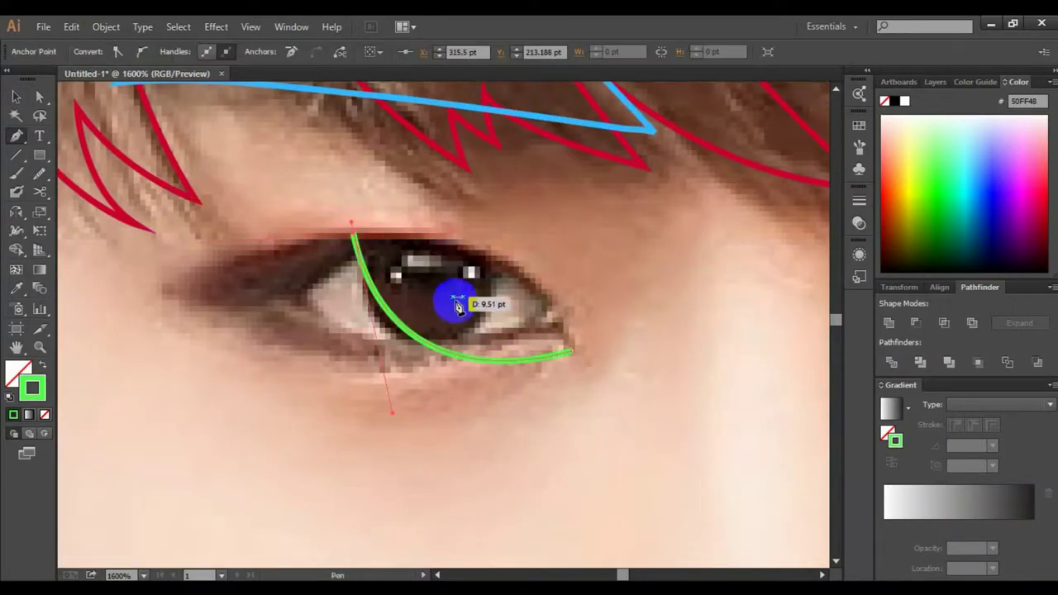
left_click_drag(334, 251, 187, 291)
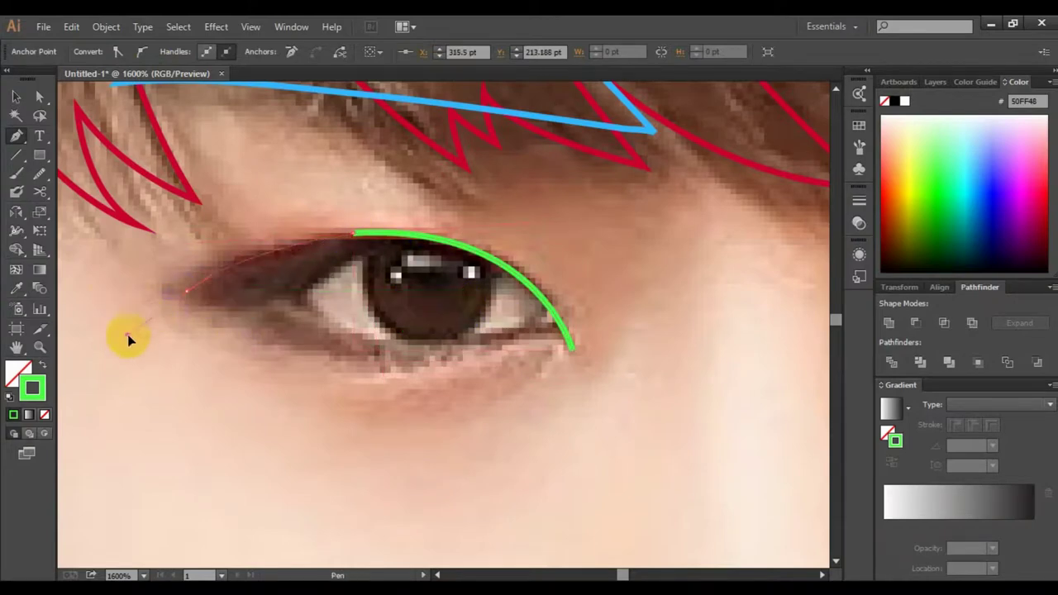
left_click_drag(259, 306, 339, 367)
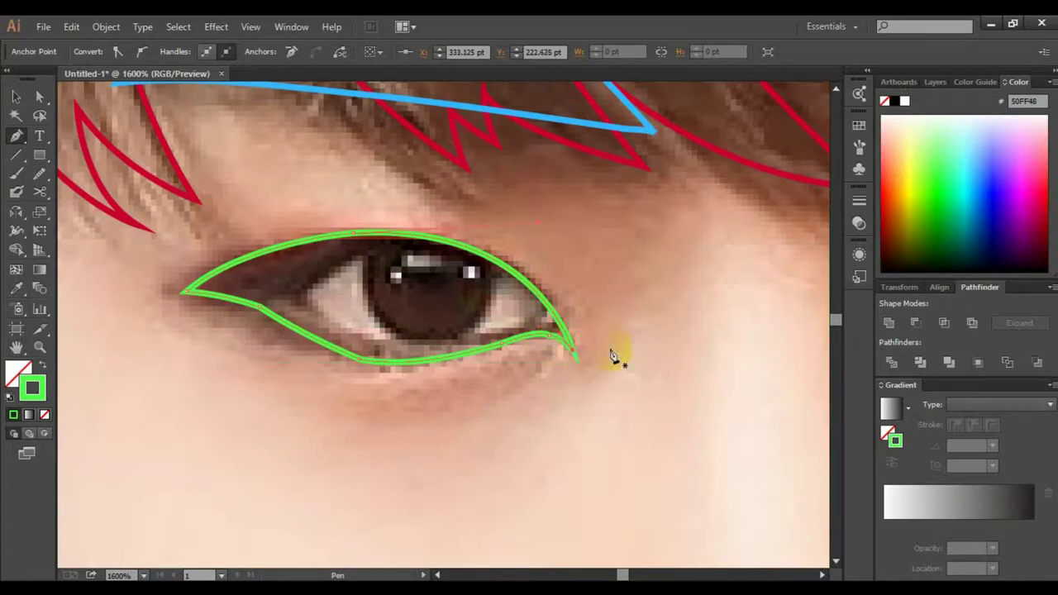
key("v")
key("v")
left_click(574, 420)
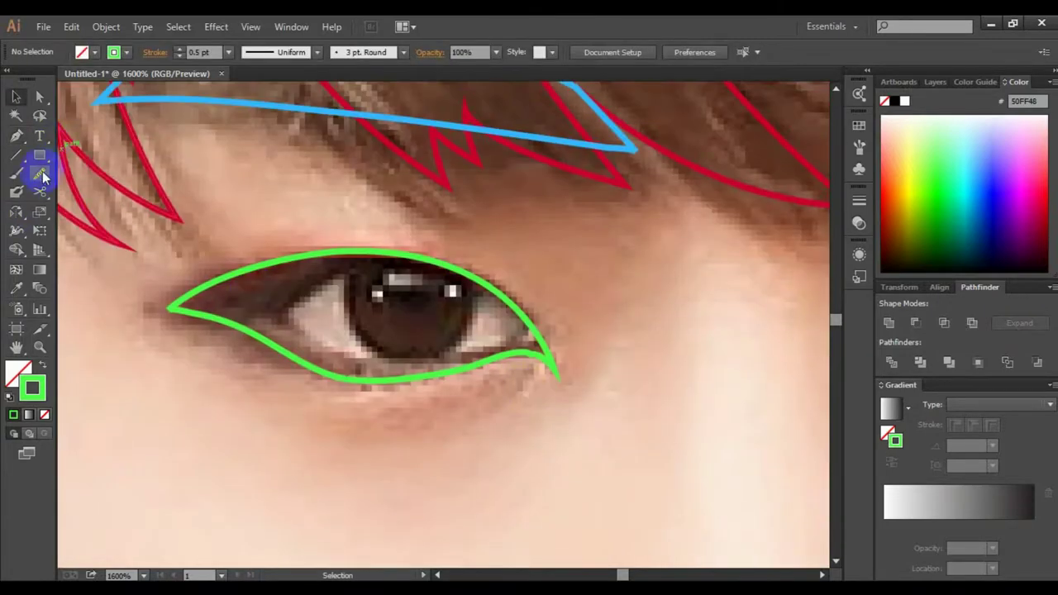
Step: Trace the inner eye opening as a closed orange outline and smooth its left corner
left_click(287, 311)
left_click_drag(351, 268, 498, 306)
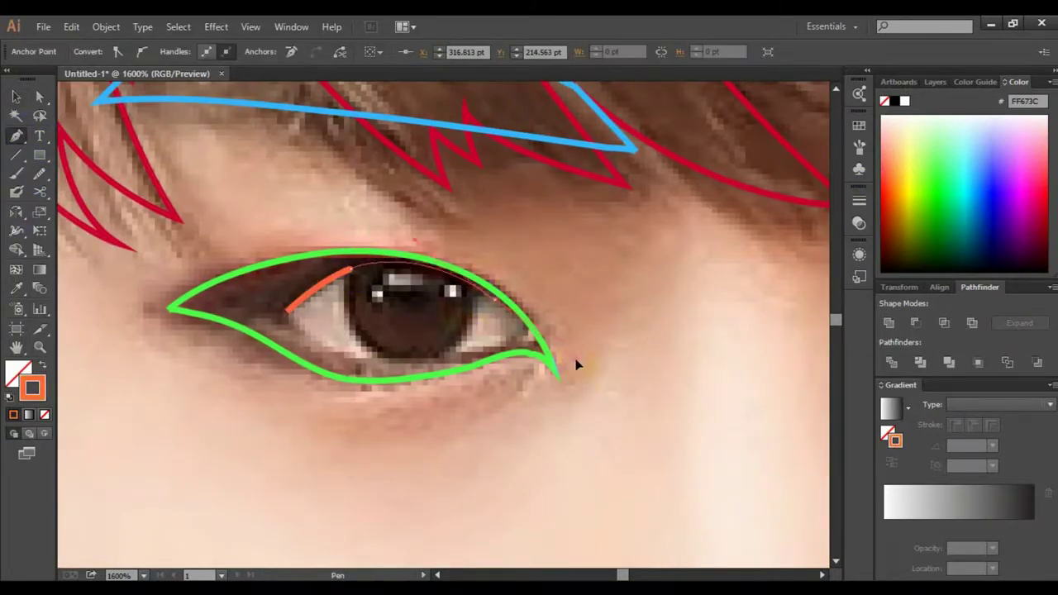
key("ctrl+plus")
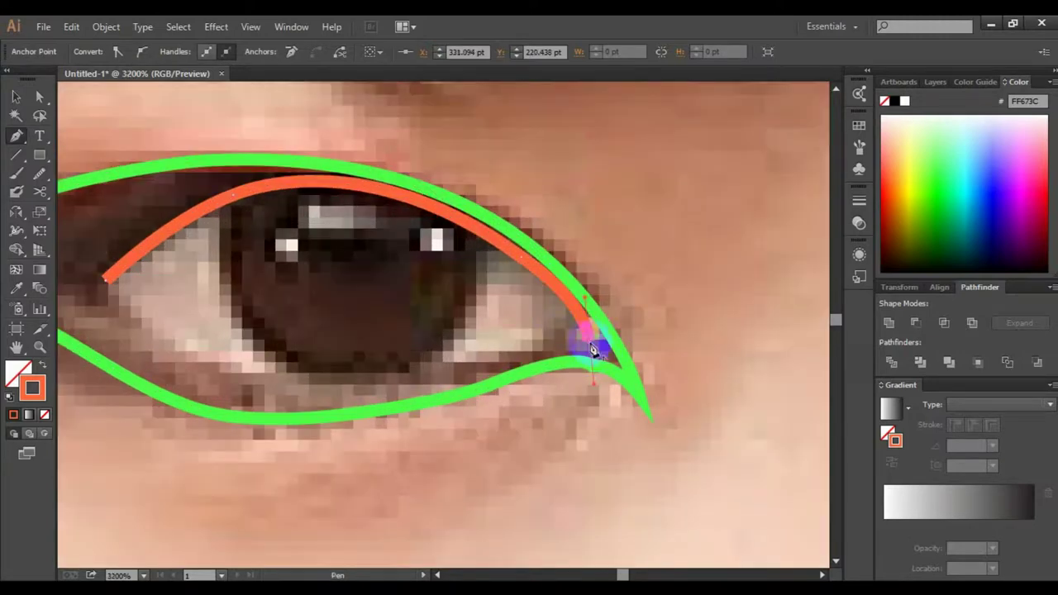
left_click_drag(205, 282, 287, 302)
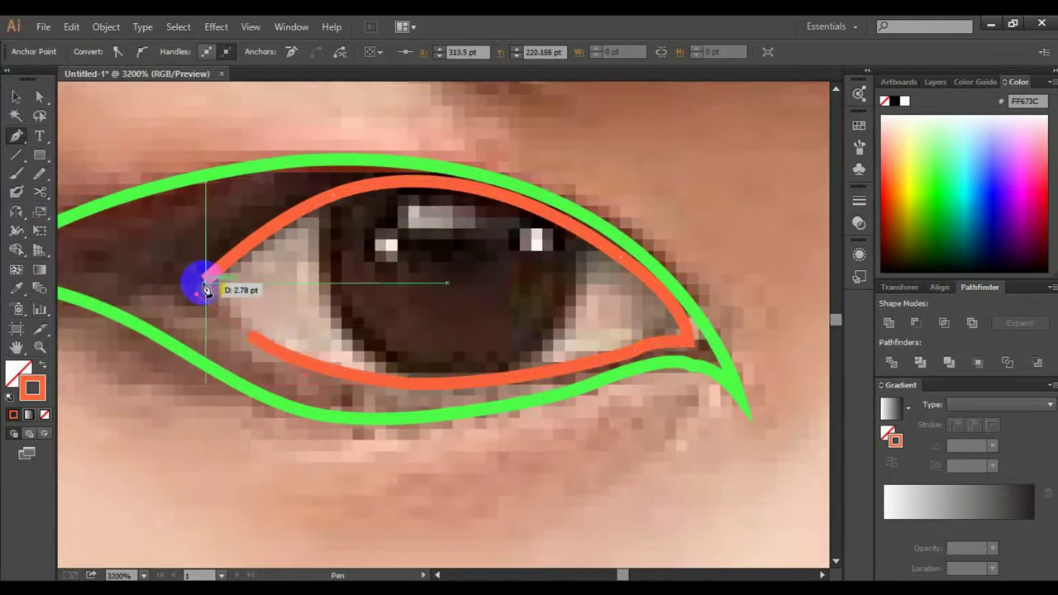
key("n")
left_click_drag(276, 356, 248, 338)
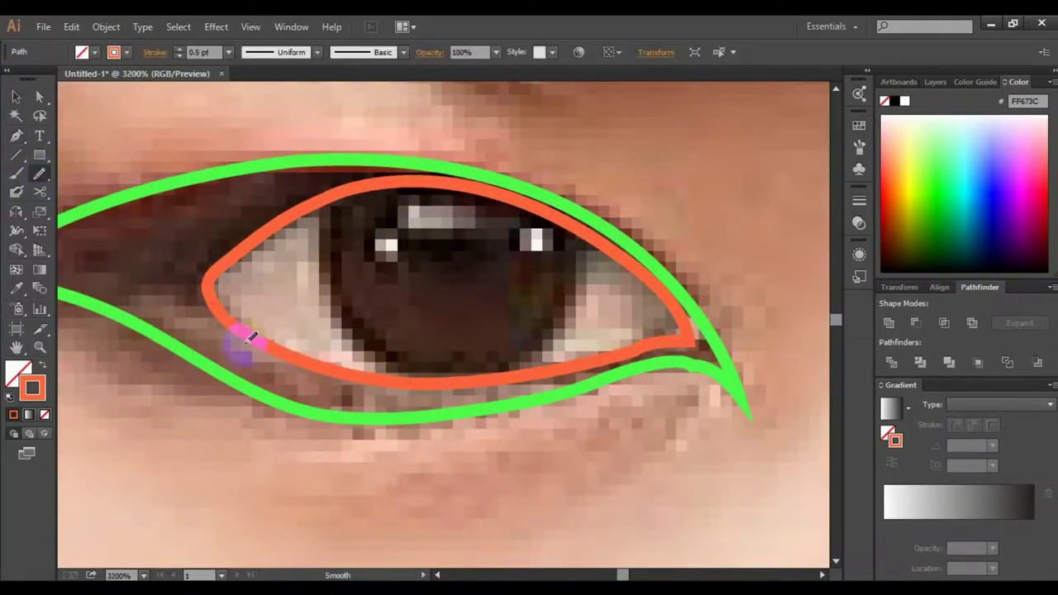
left_click(679, 473)
key("ctrl+minus")
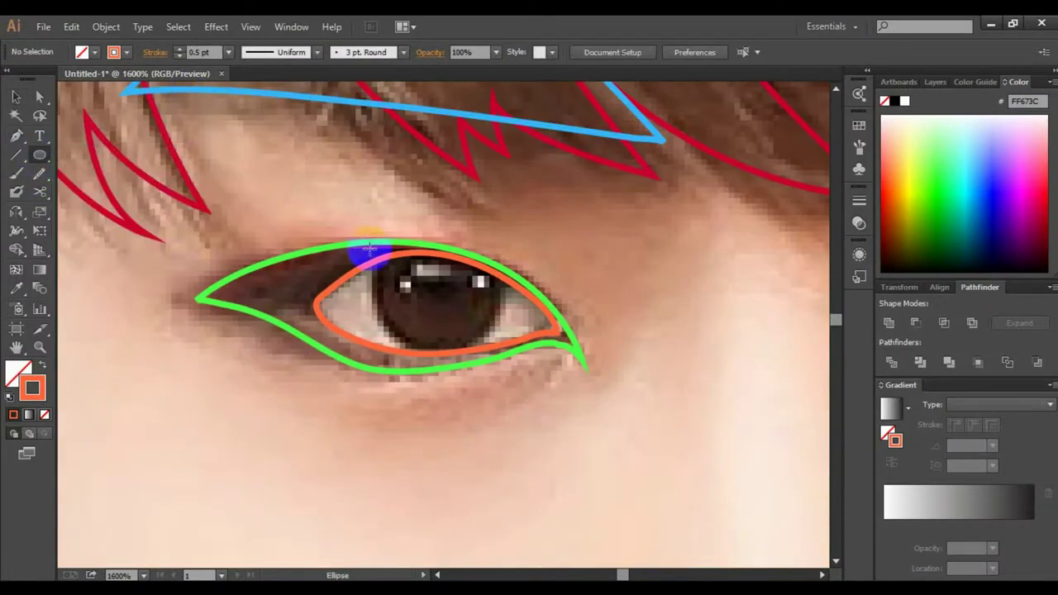
Step: Draw an orange circle around the iris and merge it with the eye outline using Pathfinder
left_click_drag(370, 248, 513, 377)
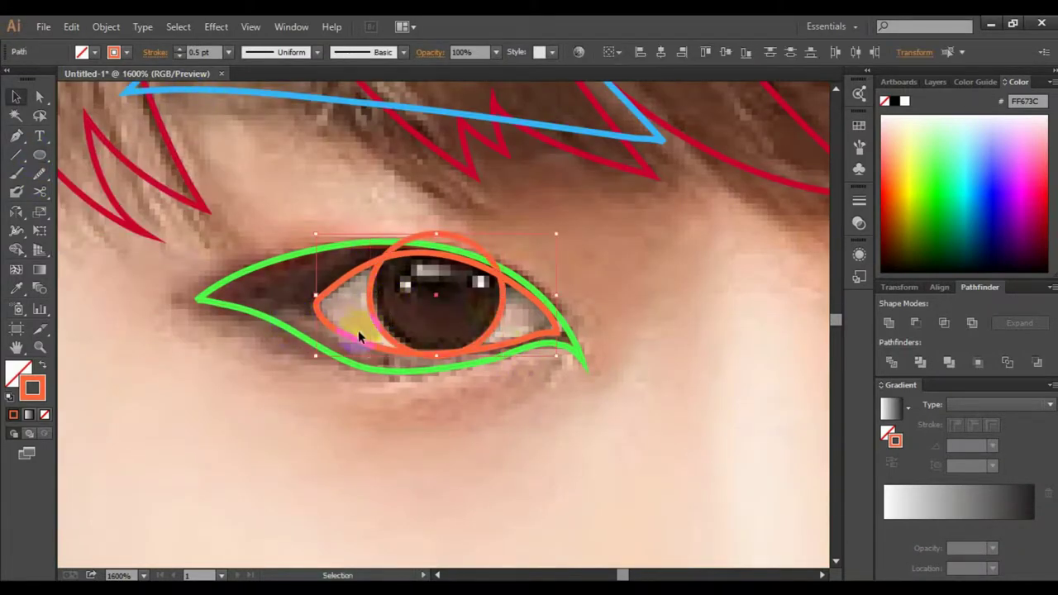
left_click(394, 307)
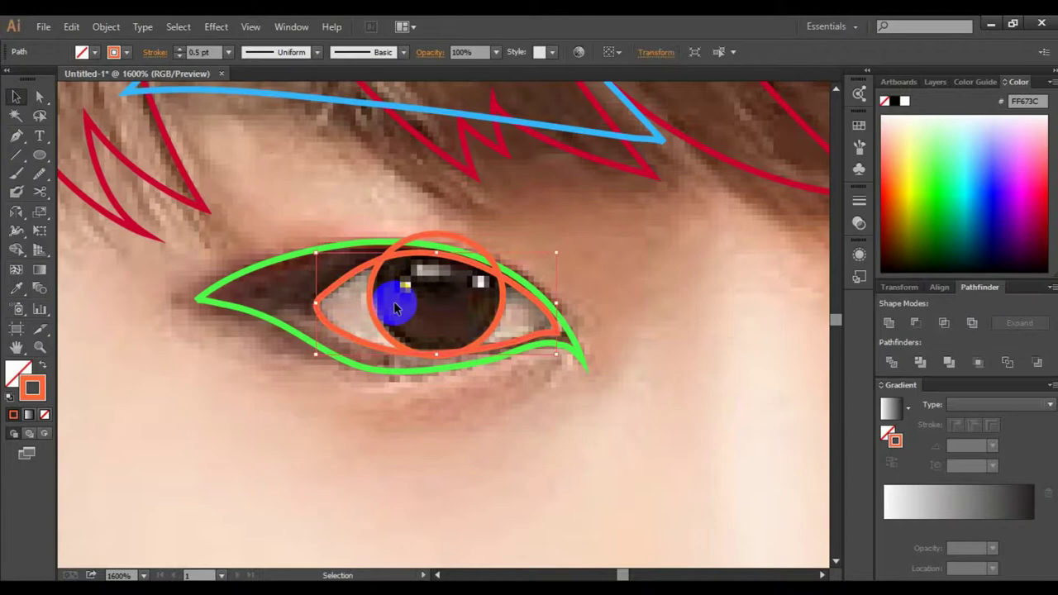
left_click(944, 322)
scroll(685, 314, "right", 5)
scroll(686, 314, "right", 10)
Step: Trace the second eye's outline in green along both eyelids and smooth the inner corner
key("p")
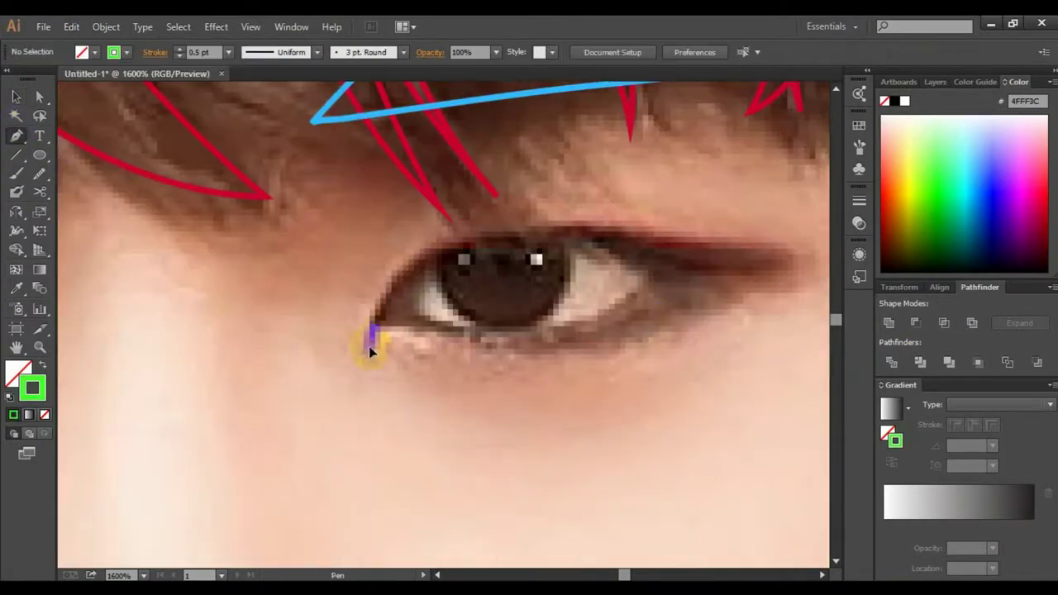
left_click_drag(369, 345, 475, 212)
left_click_drag(624, 234, 765, 245)
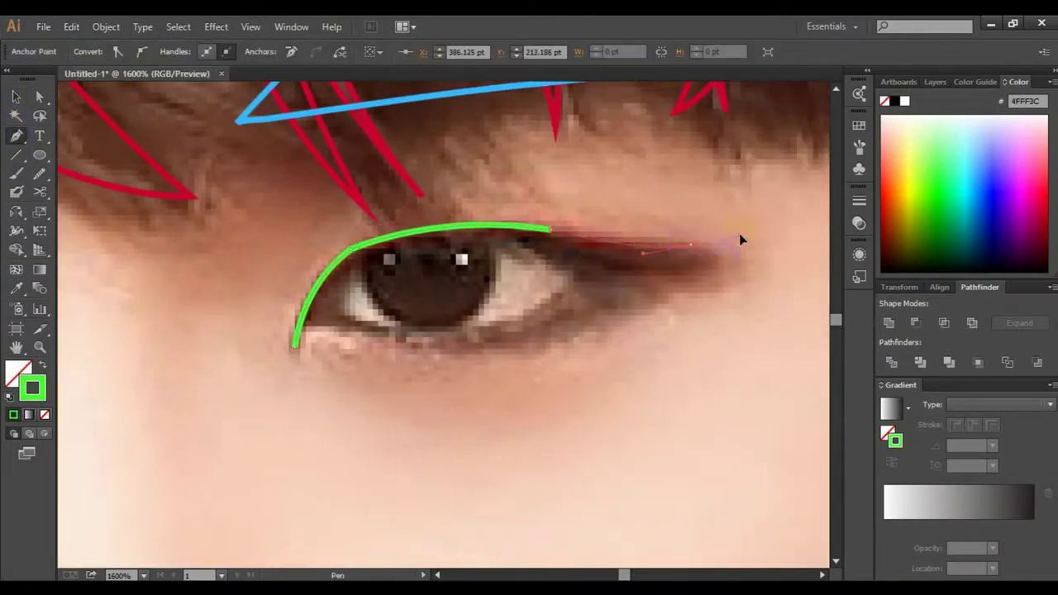
left_click(694, 245)
left_click_drag(631, 271, 586, 279)
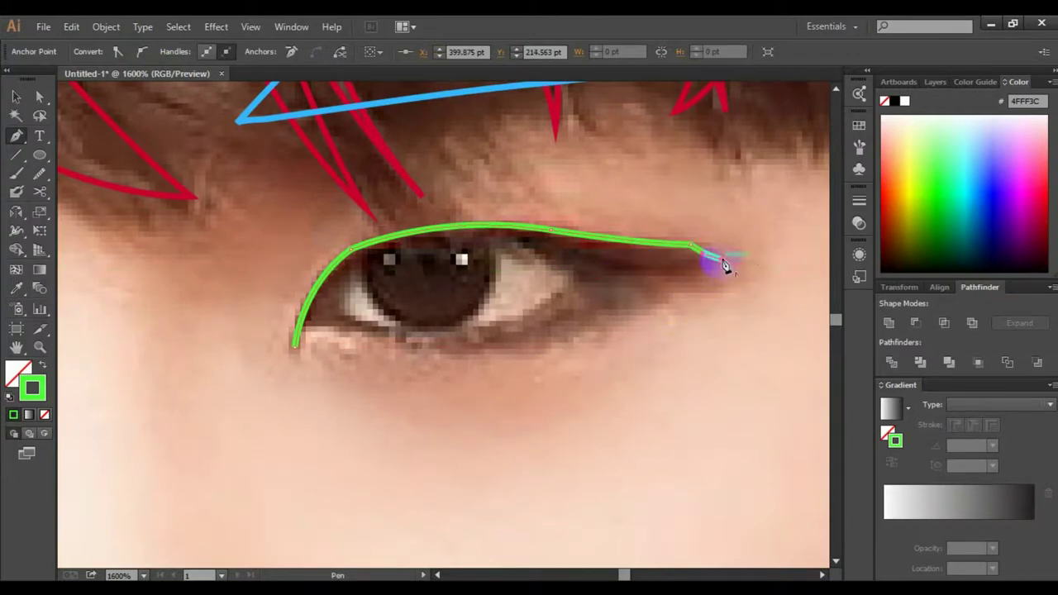
left_click_drag(723, 261, 627, 314)
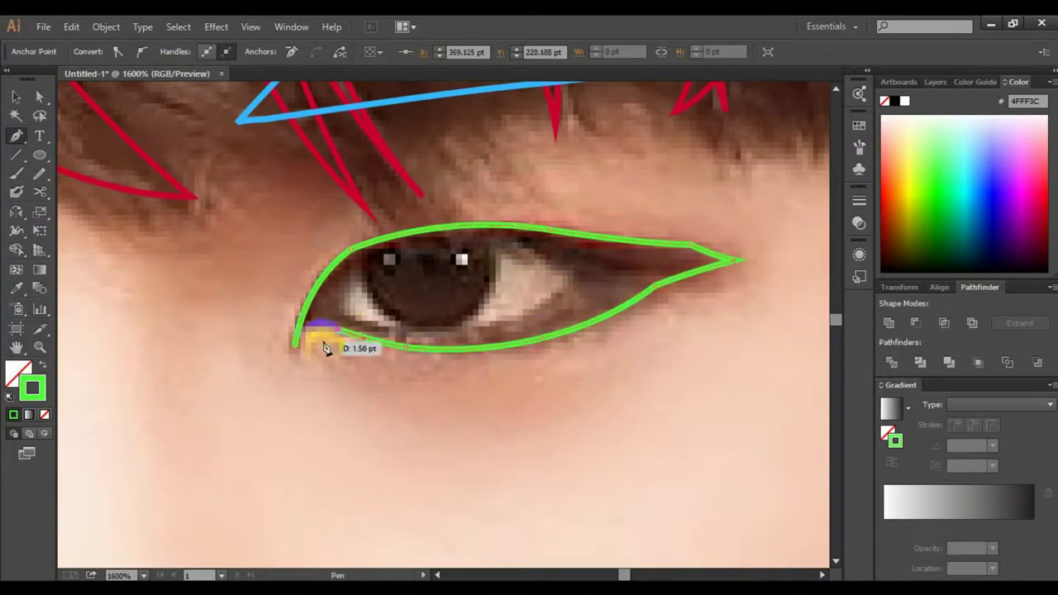
left_click_drag(329, 388, 363, 413)
key("ctrl+equal")
key("ctrl+equal")
key("ctrl+equal")
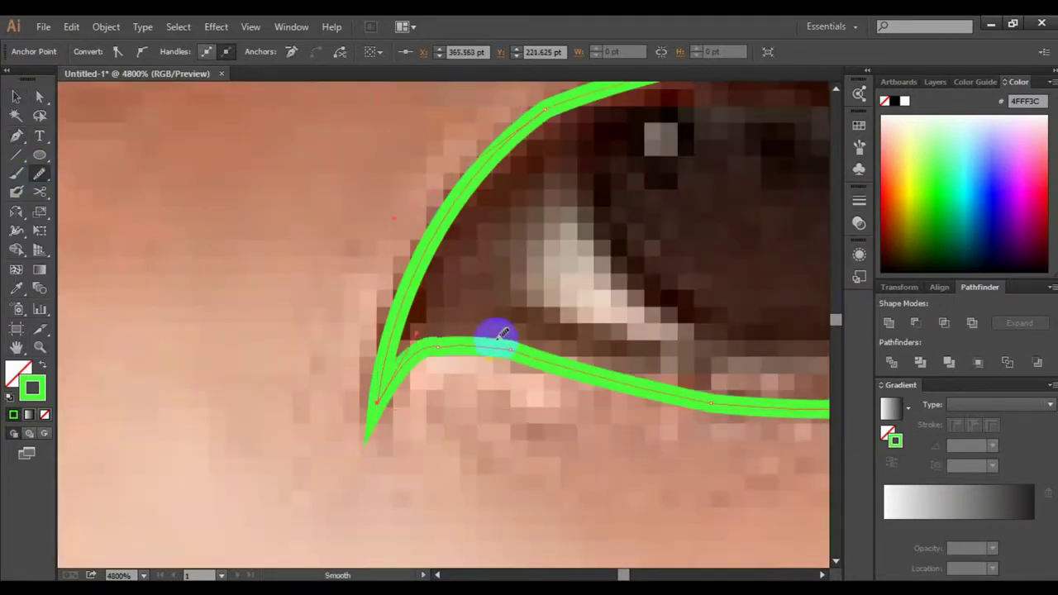
left_click_drag(503, 333, 451, 342)
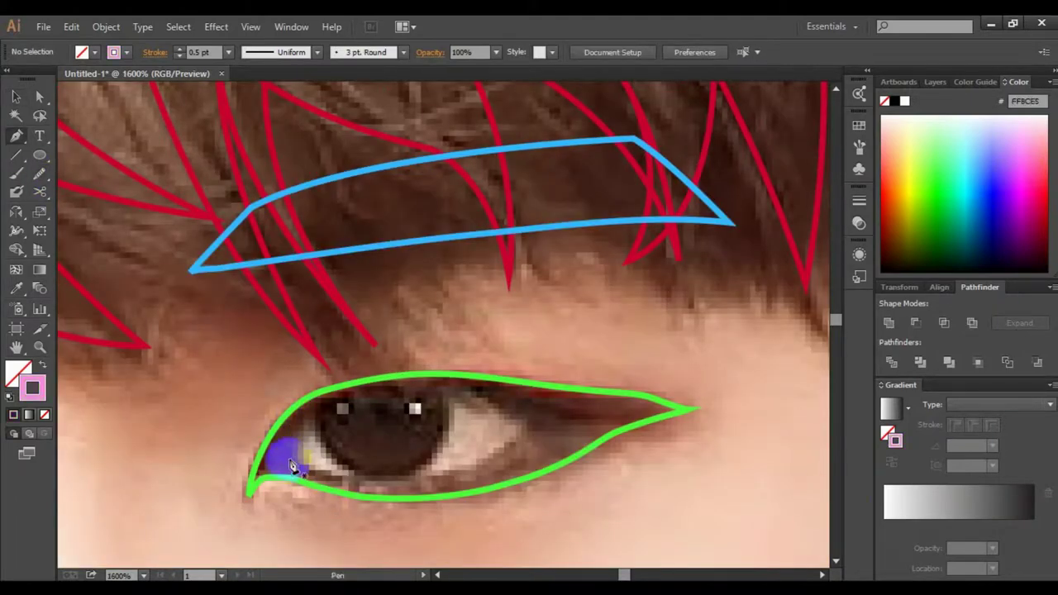
Step: Trace the second eye's inner opening in pink, smooth it, and circle the iris
left_click(288, 454)
left_click_drag(444, 385, 531, 430)
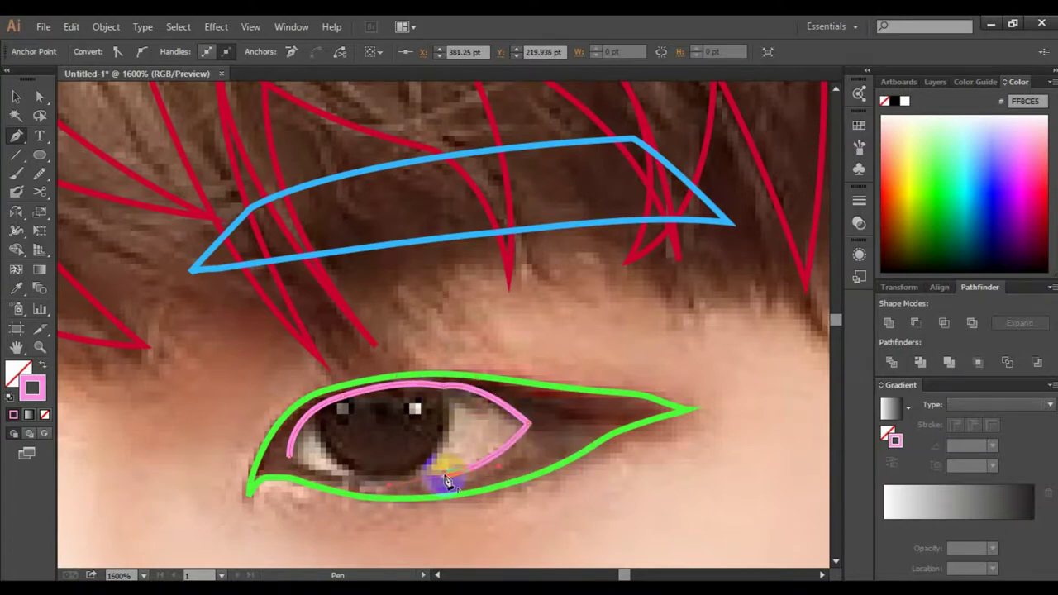
key("shift+n")
left_click_drag(447, 385, 419, 386)
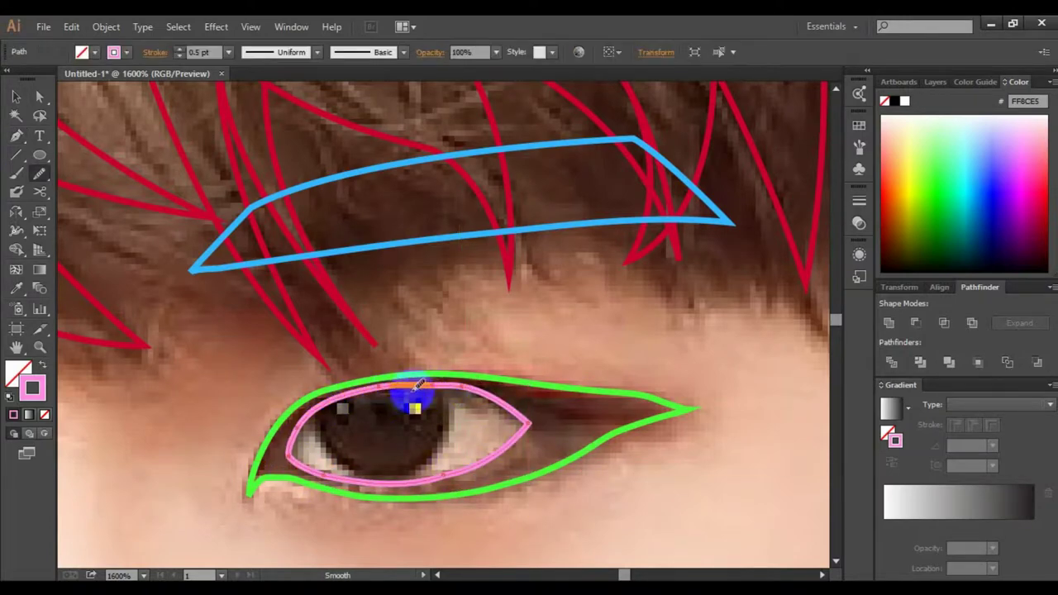
key("l")
left_click_drag(316, 362, 449, 488)
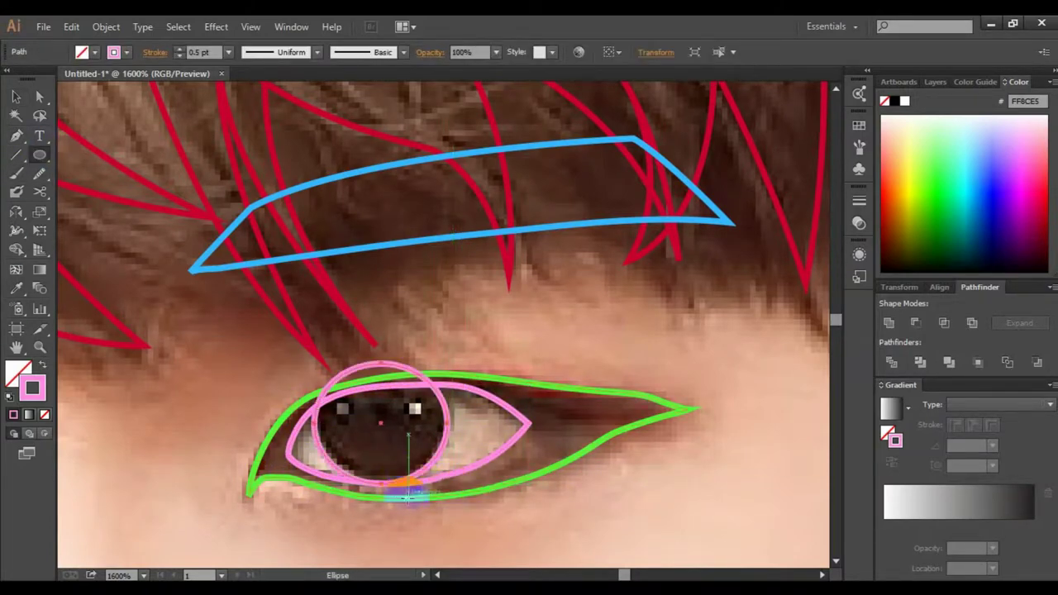
Step: Select both pink eye shapes and combine them into one with Pathfinder
key("v")
left_click(418, 430)
left_click(71, 27)
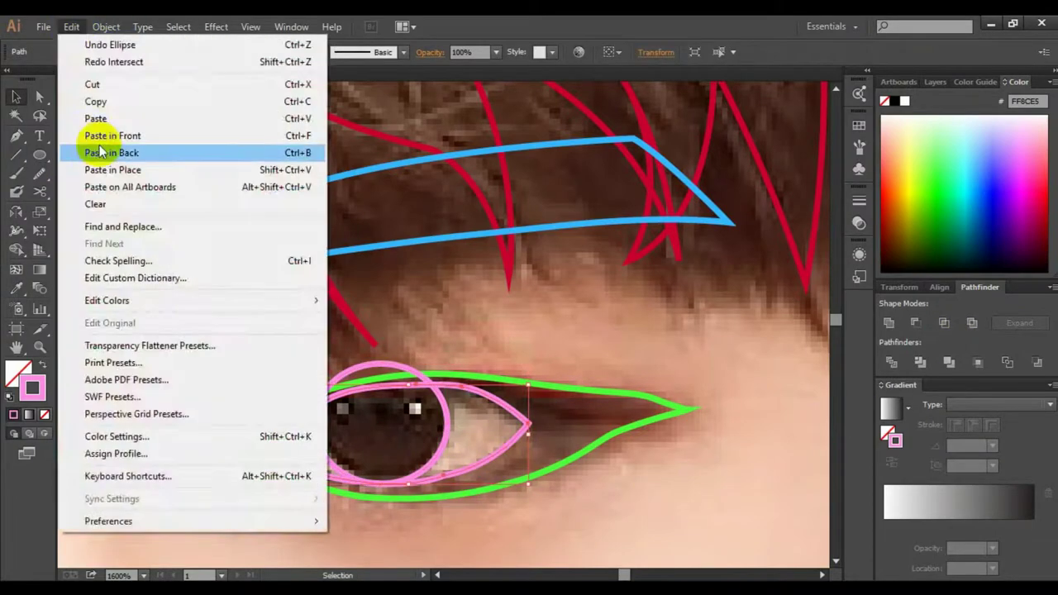
left_click(172, 152)
left_click(914, 356)
left_click(568, 288)
scroll(567, 288, "down", 3)
scroll(267, 355, "down", 2)
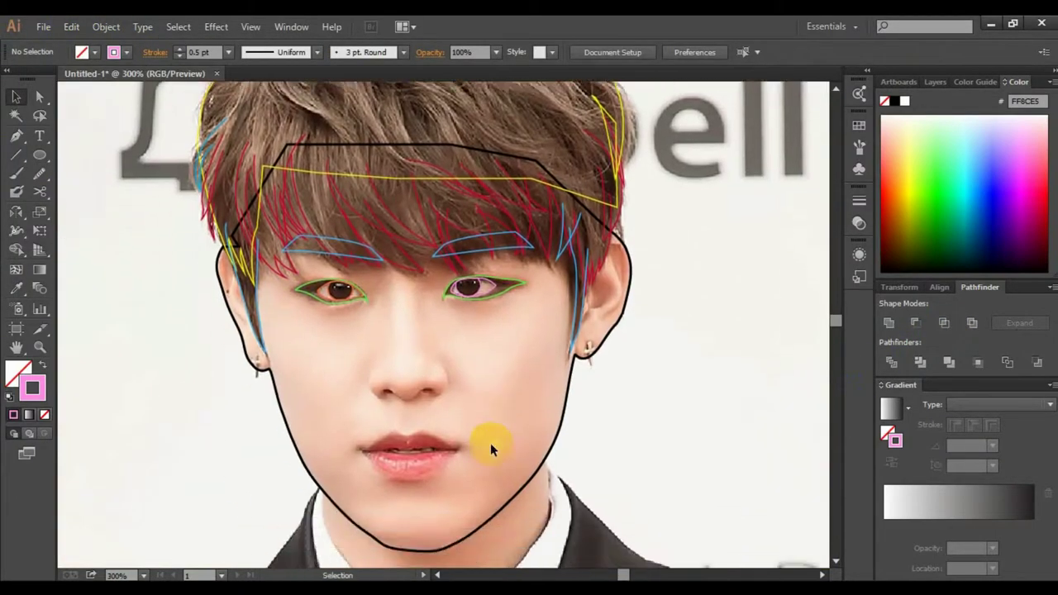
scroll(489, 441, "up", 3)
Step: Draw a first purple nostril-base path, then delete it to start over
scroll(417, 267, "down", 2)
key("p")
scroll(657, 337, "up", 3)
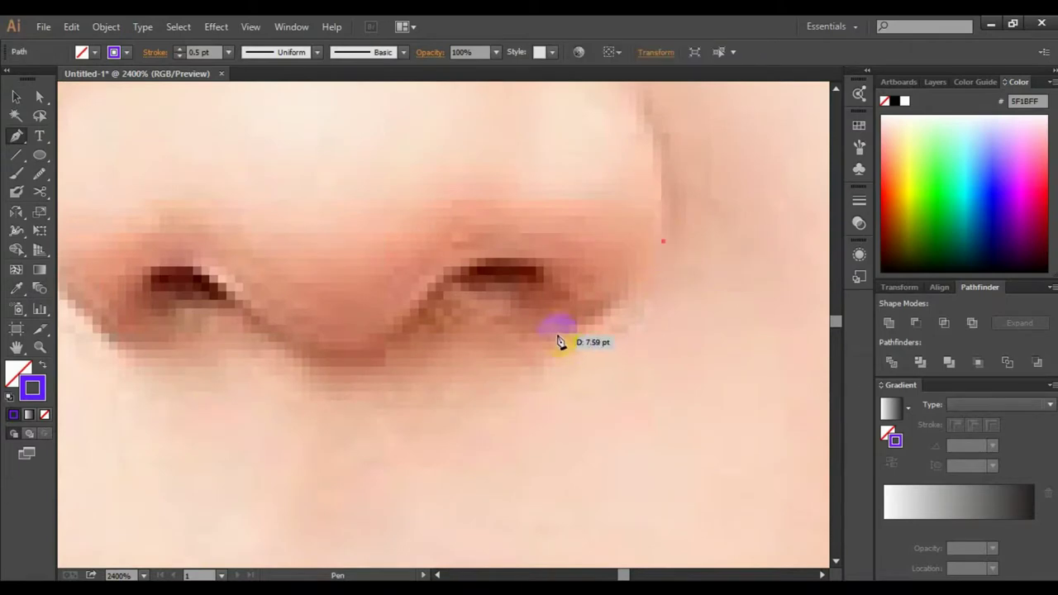
left_click_drag(558, 335, 647, 303)
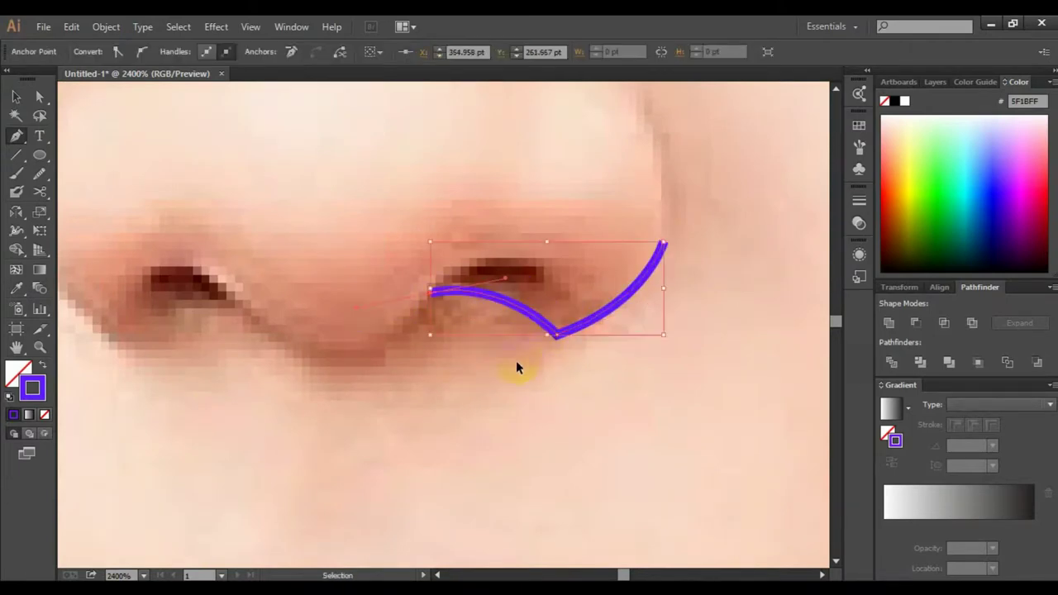
left_click_drag(368, 360, 337, 354)
scroll(338, 353, "left", 2)
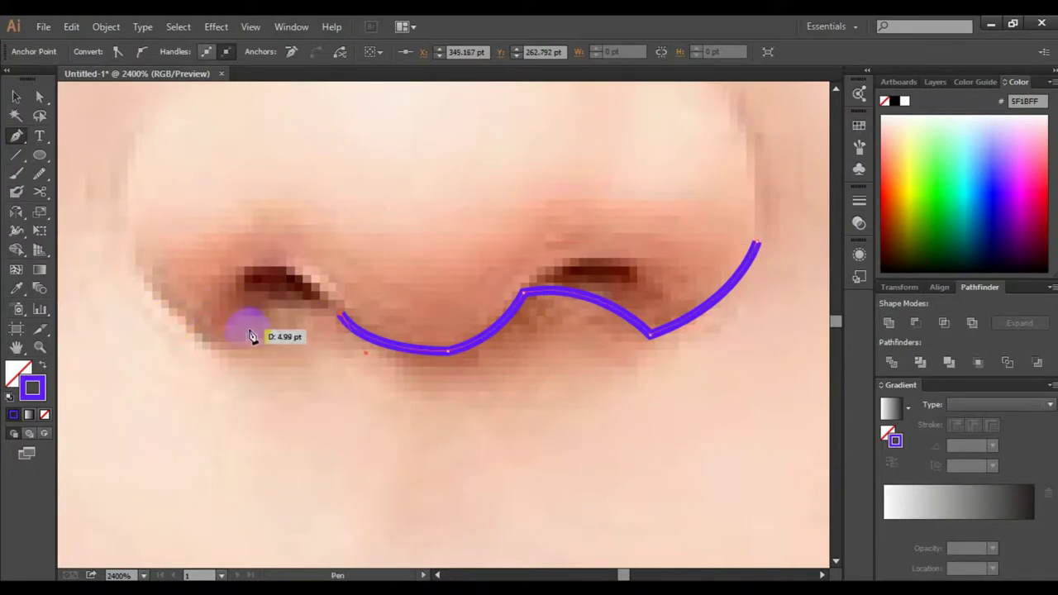
left_click_drag(142, 284, 130, 227)
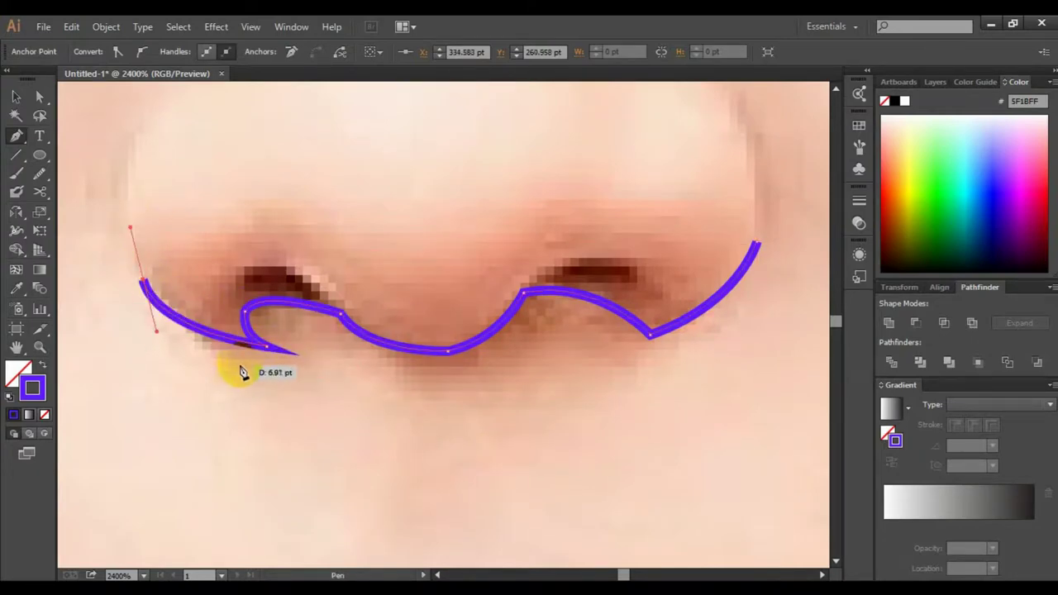
left_click_drag(327, 382, 299, 380)
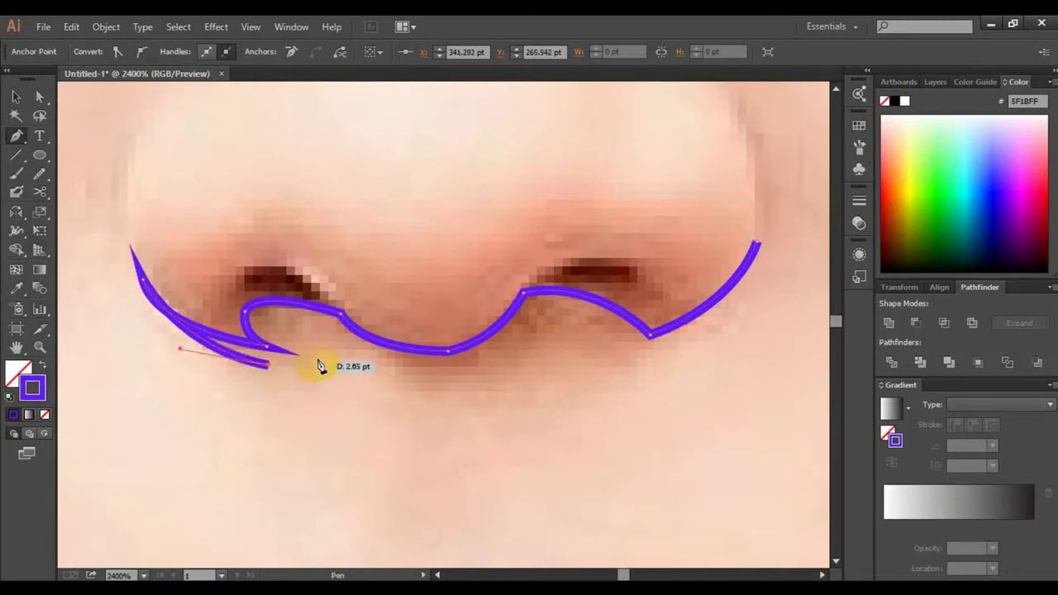
key("v")
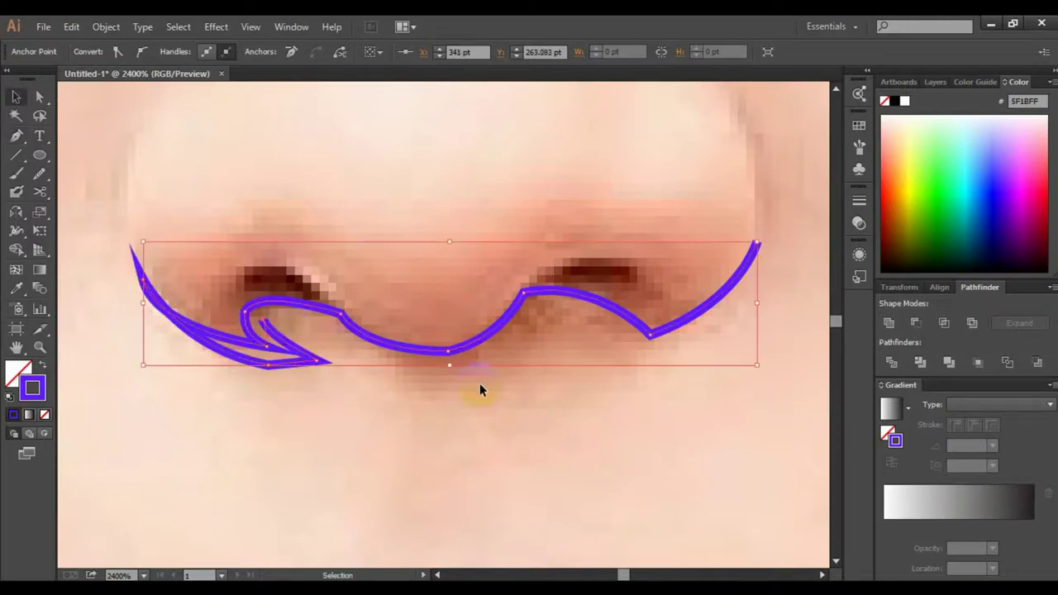
key("Delete")
Step: Redraw the wavy double nostril base as one closed purple shape and smooth it
mouse_move(156, 296)
left_mouse_down()
mouse_move(220, 350)
mouse_move(283, 363)
left_mouse_up()
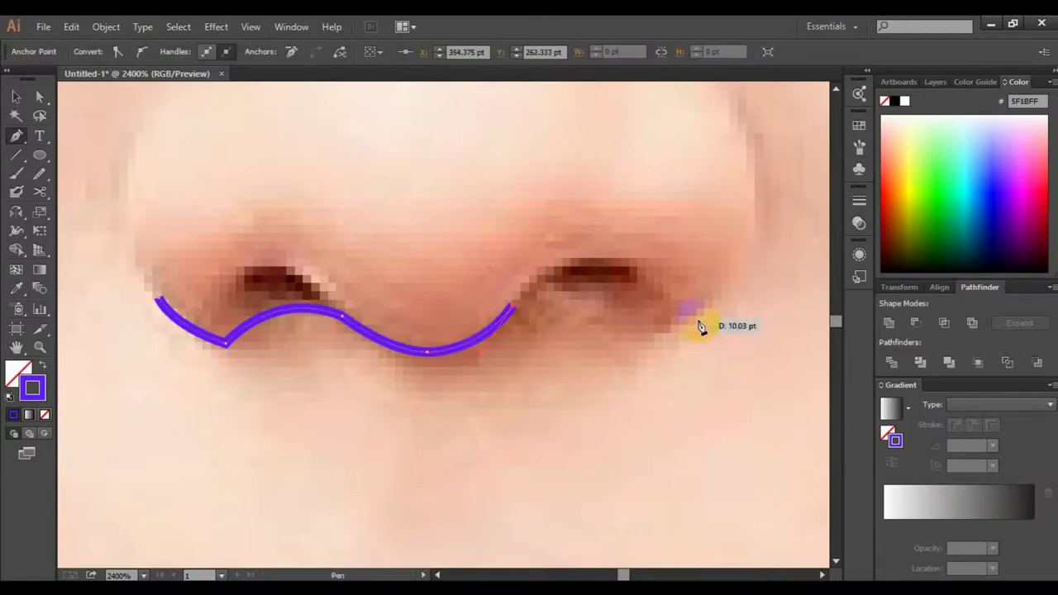
left_click_drag(652, 324, 752, 248)
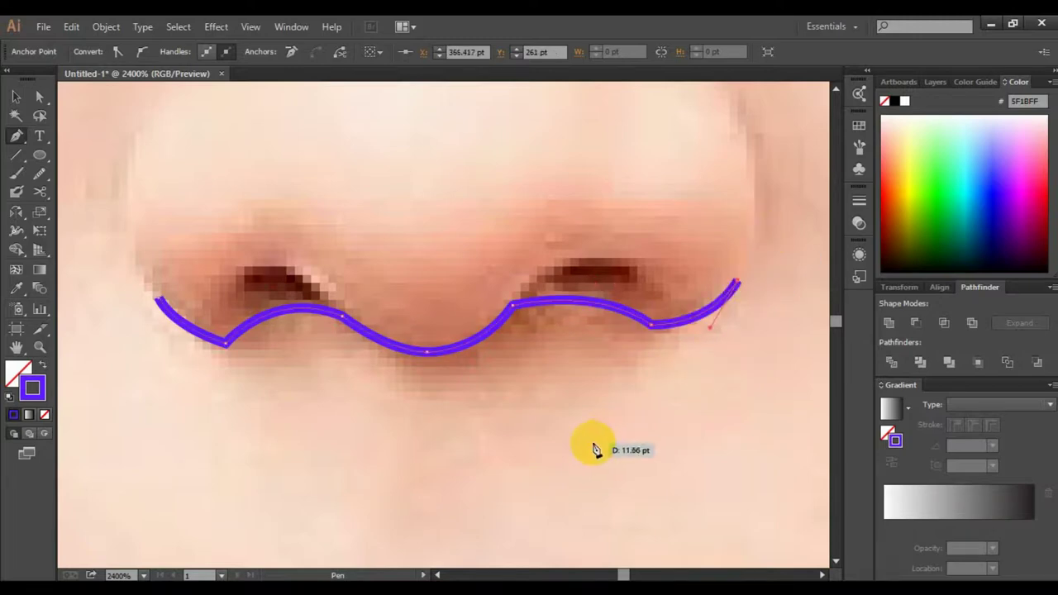
left_click_drag(457, 353, 446, 360)
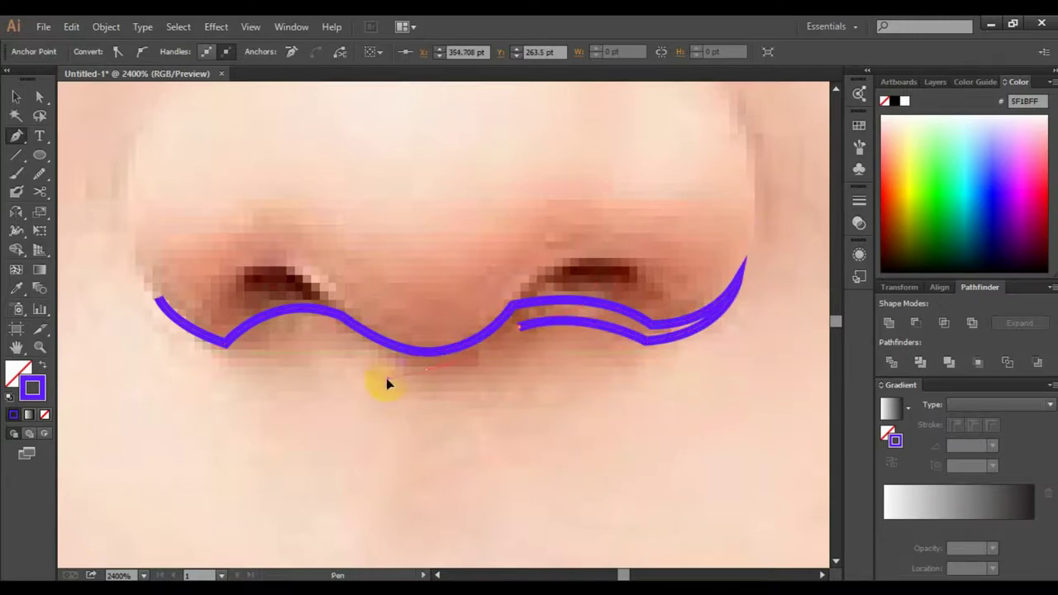
left_click_drag(337, 338, 306, 329)
left_click(234, 357)
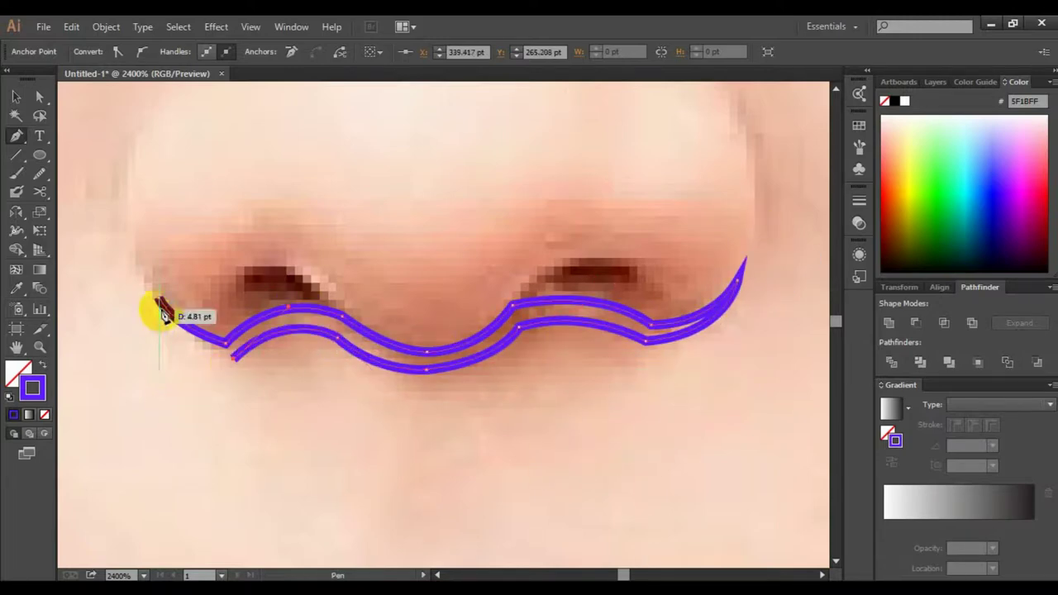
left_click_drag(158, 299, 138, 246)
left_click_drag(199, 330, 221, 340)
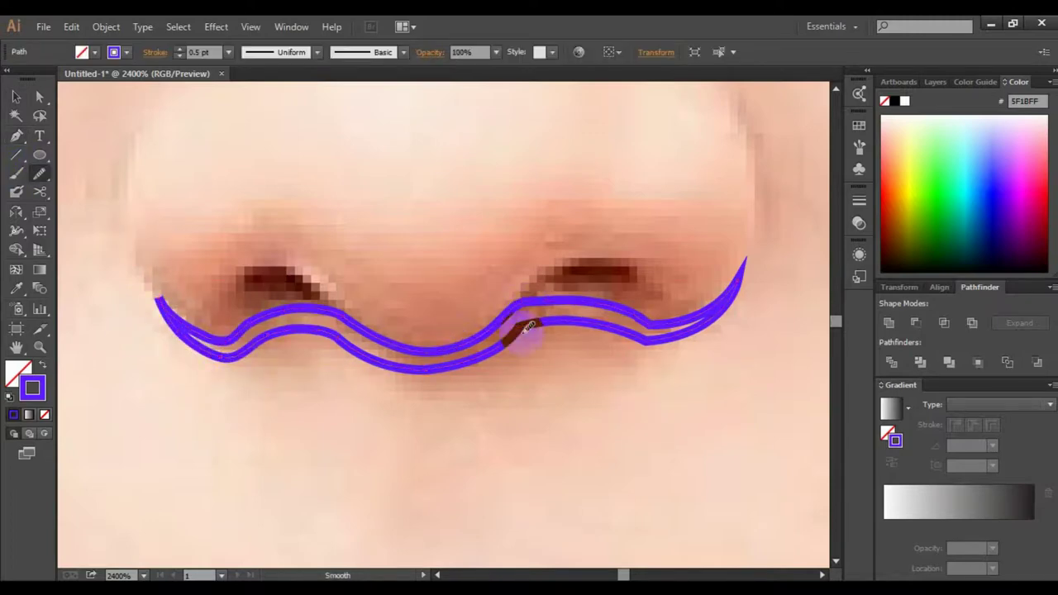
left_click_drag(716, 314, 741, 300)
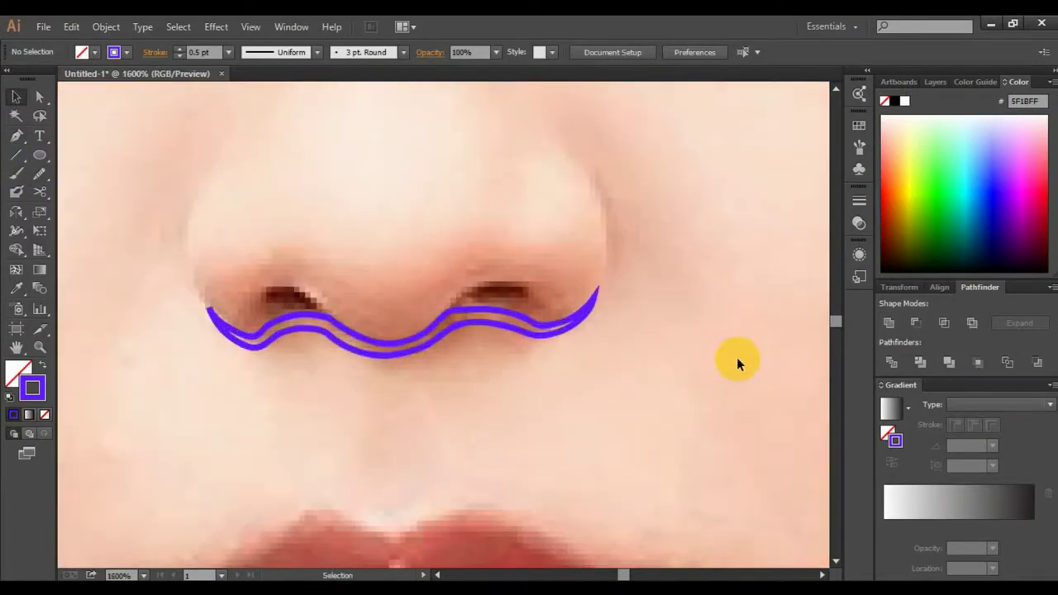
scroll(223, 348, "up", 1)
Step: Outline the left and right nostril openings in purple
left_click(308, 233)
left_click_drag(376, 266, 379, 285)
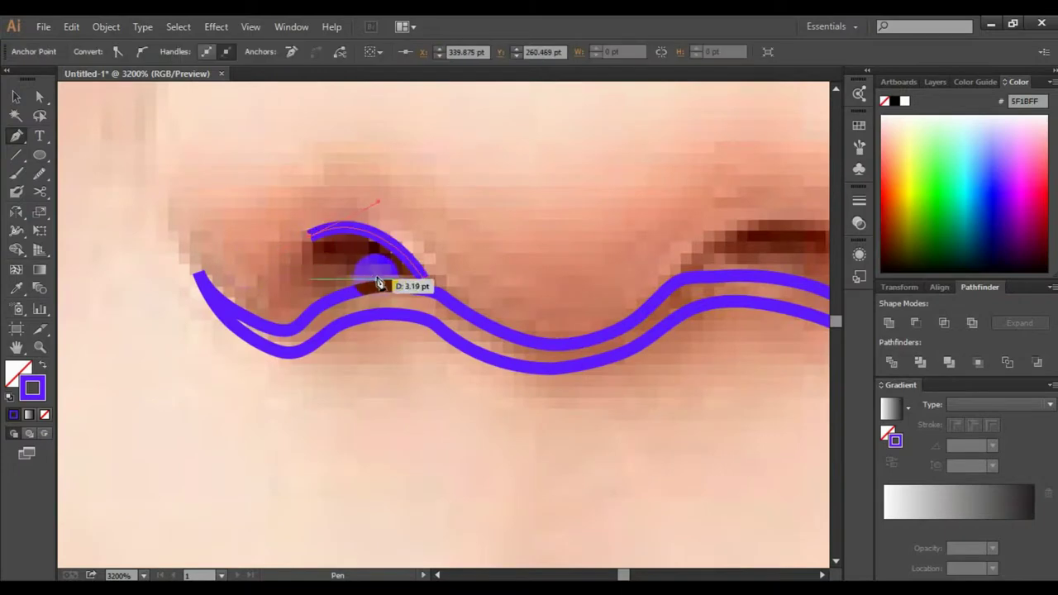
scroll(508, 277, "right", 5)
left_click(425, 252)
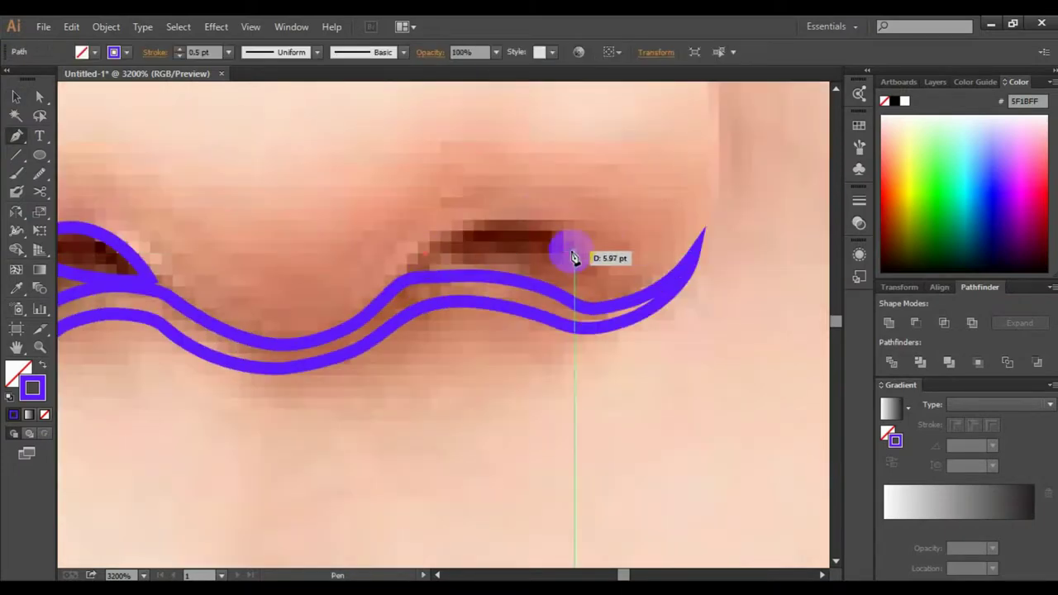
left_click_drag(562, 248, 605, 316)
left_click_drag(415, 254, 552, 376)
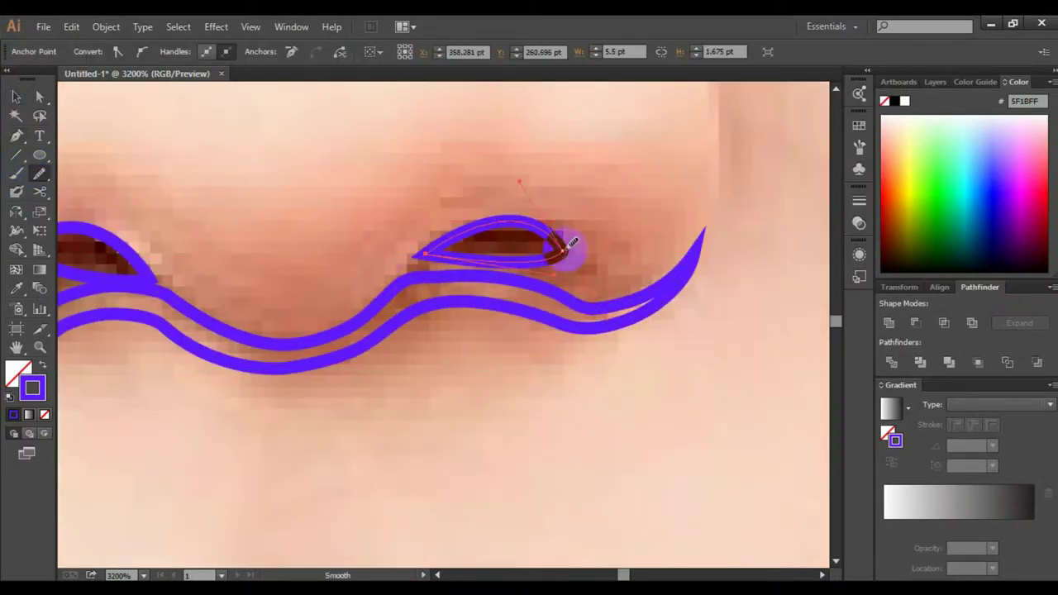
scroll(570, 244, "down", 2)
scroll(488, 355, "up", 3)
Step: Draw a purple curve along the right nostril wing
key("p")
left_click(436, 519)
left_click_drag(445, 285, 446, 287)
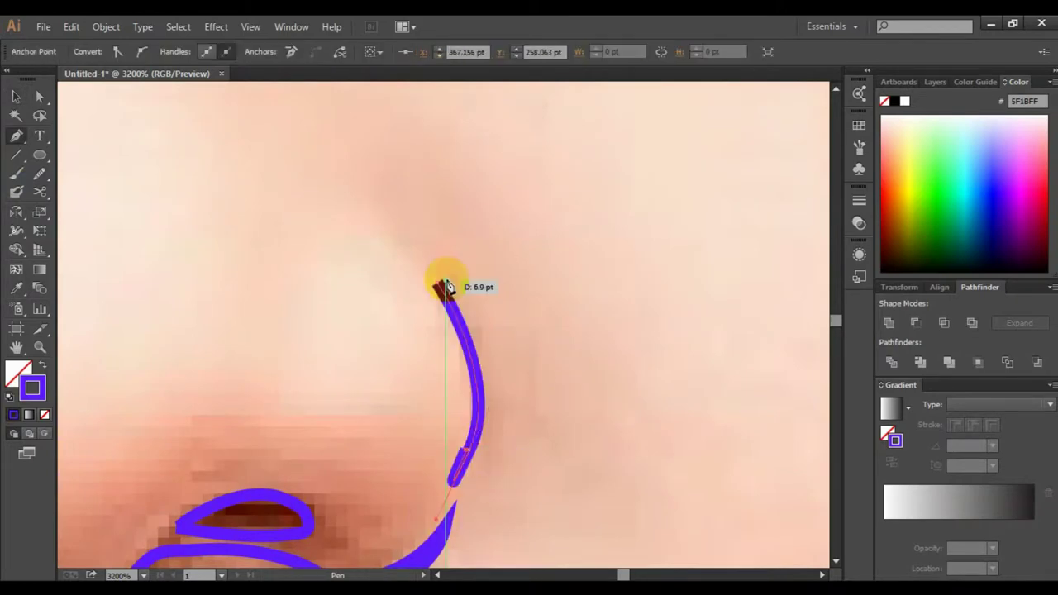
left_click_drag(471, 445, 496, 376)
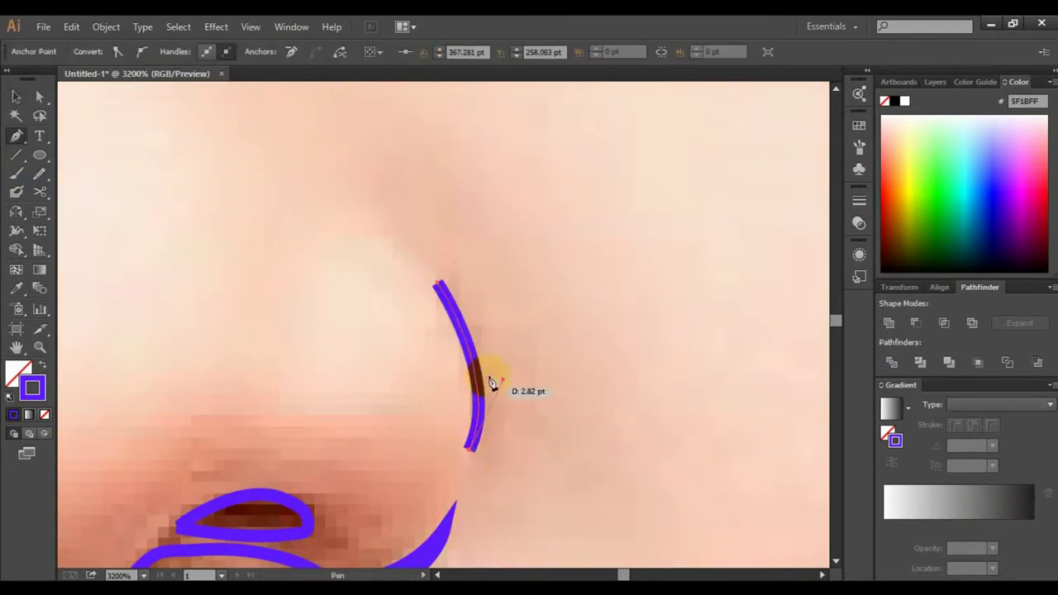
scroll(678, 328, "down", 3)
scroll(557, 290, "down", 2)
scroll(432, 212, "up", 1)
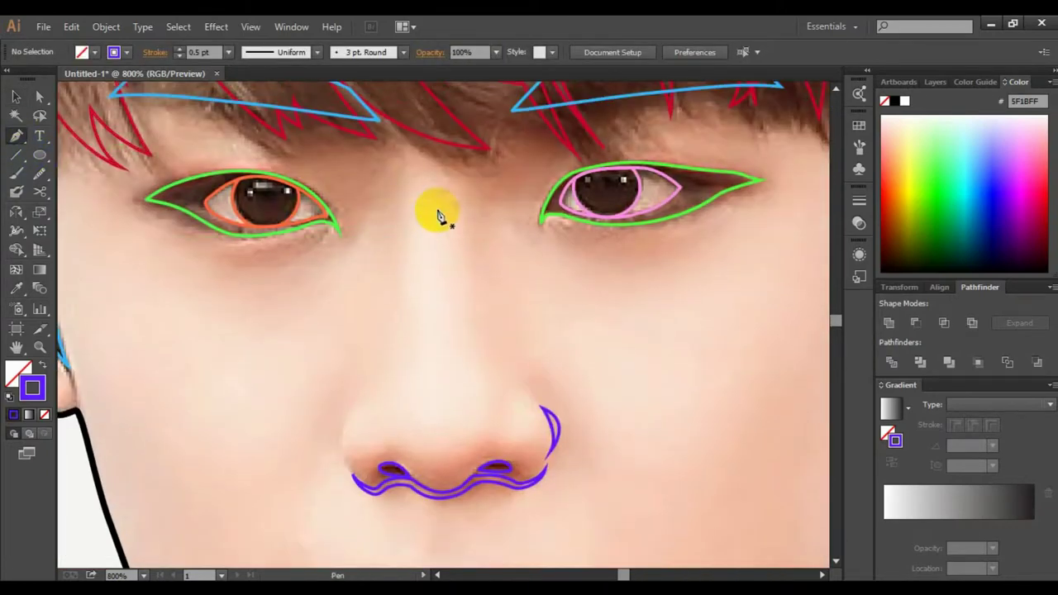
Step: Draw a straight-sided purple highlight shape down the nose bridge
left_click(438, 210)
left_click(443, 364)
key("ctrl+z")
left_click(437, 354)
left_click(478, 354)
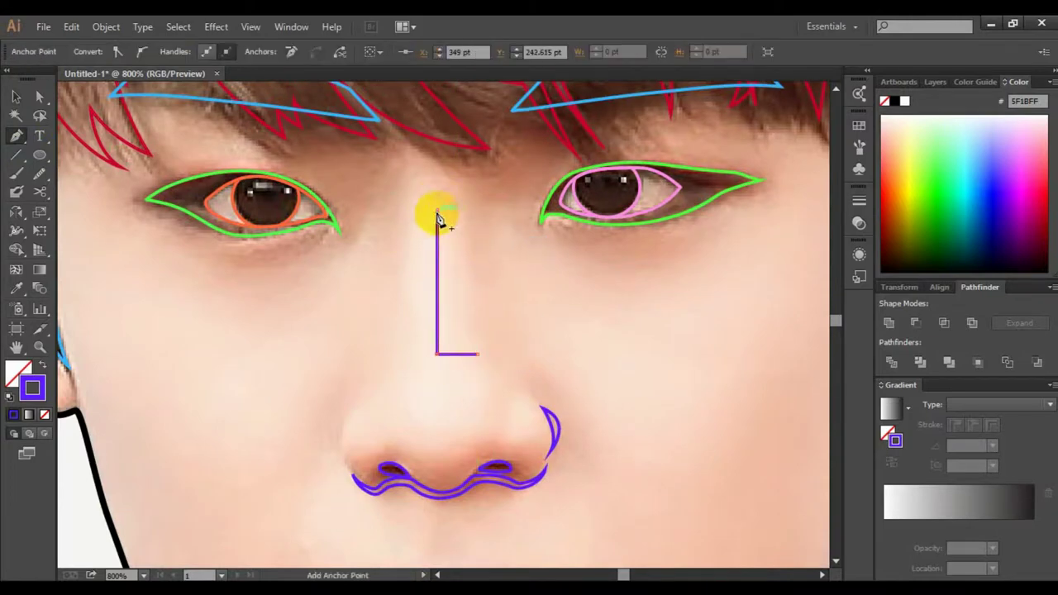
scroll(388, 409, "left", 2)
scroll(387, 412, "down", 2)
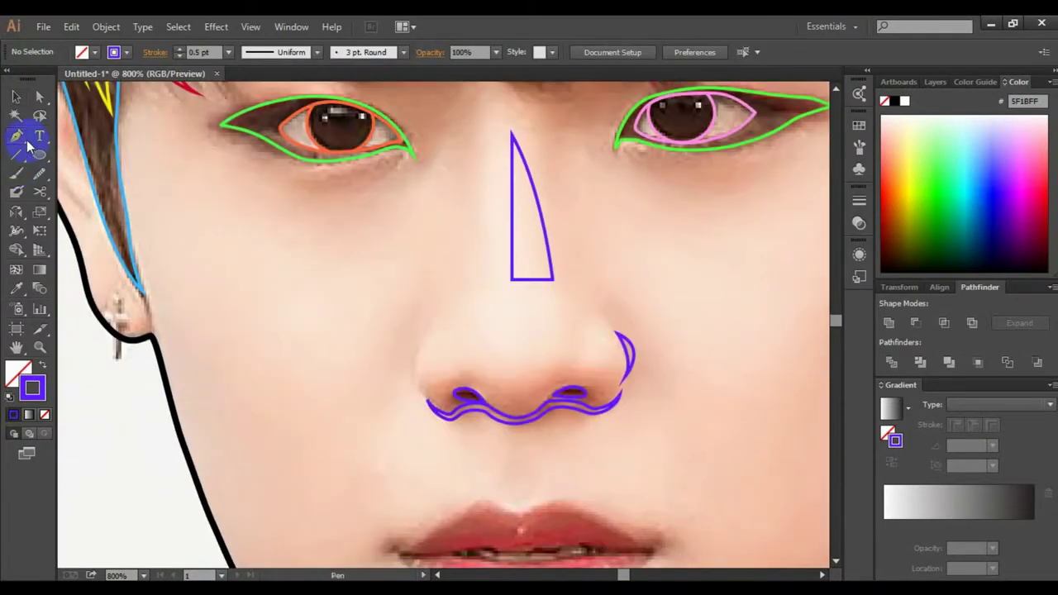
Step: Draw a leaf-shaped shading outline on the nose's left side and smooth it
left_click(413, 314)
mouse_move(360, 414)
left_mouse_down()
mouse_move(363, 423)
mouse_move(405, 373)
left_mouse_up()
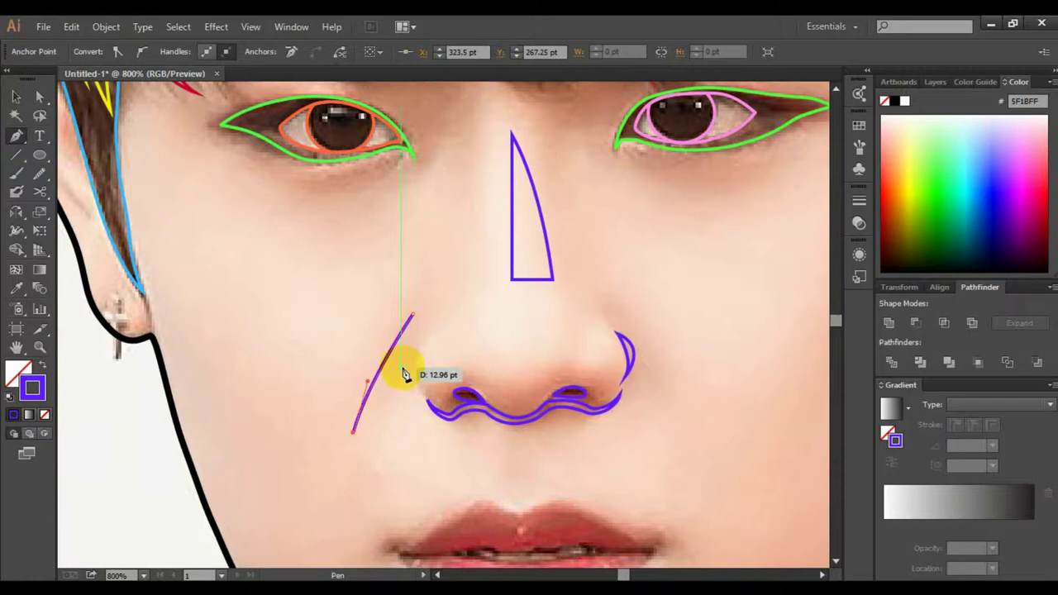
left_click(415, 321)
left_click(39, 172)
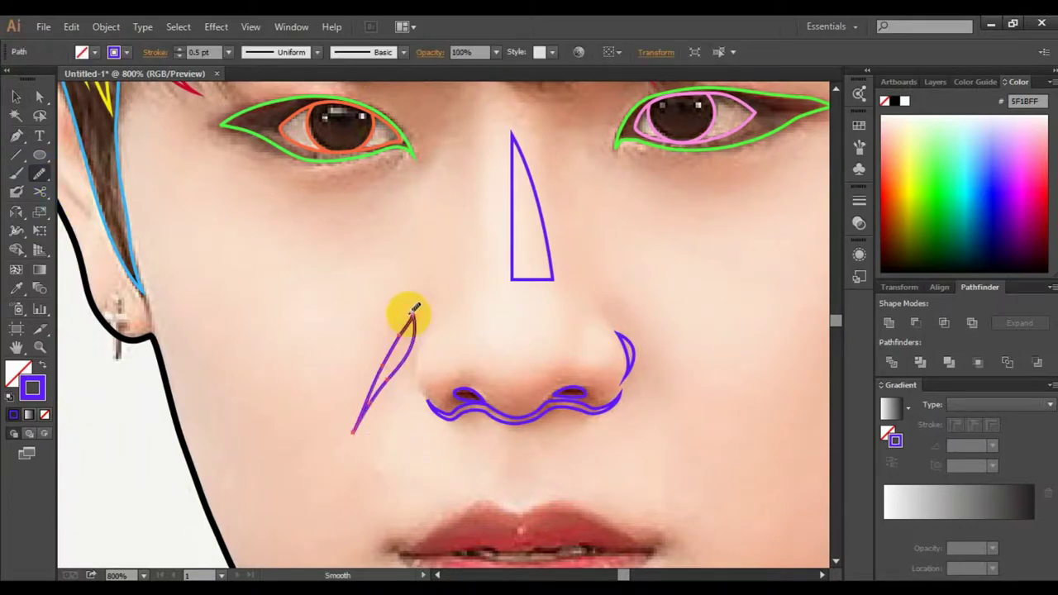
key("ctrl+shift+a")
scroll(424, 468, "right", 2)
scroll(354, 396, "down", 5)
scroll(354, 396, "up", 2)
Step: Trace the upper lip as a closed green outline and smooth its mouth line
key("p")
key("ctrl+plus")
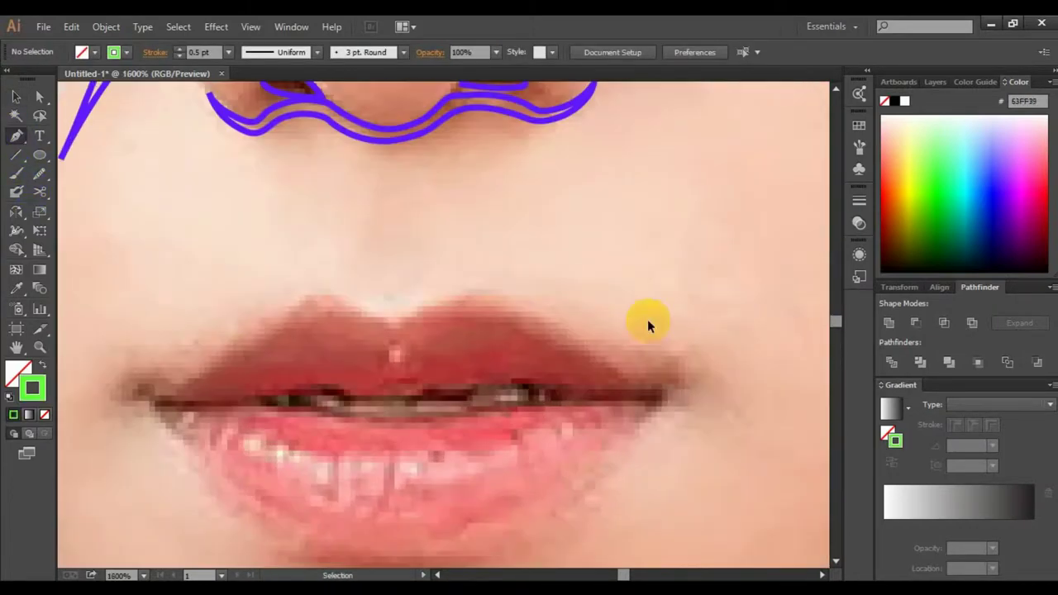
scroll(649, 325, "left", 1)
left_click(175, 403)
left_click_drag(263, 346, 268, 352)
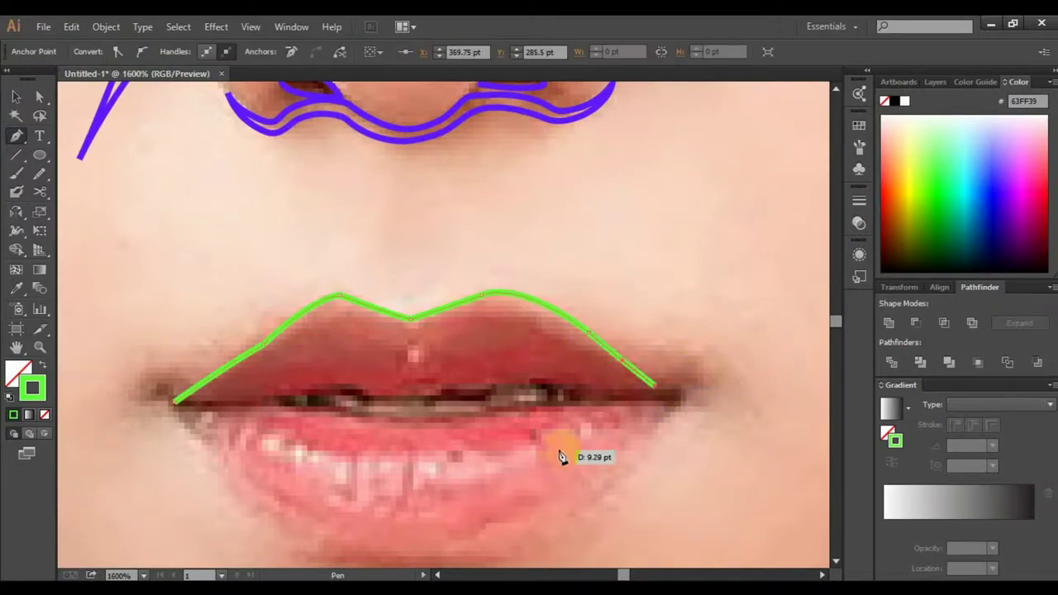
left_click_drag(676, 403, 683, 392)
mouse_move(565, 386)
left_mouse_down()
mouse_move(496, 366)
mouse_move(367, 395)
left_mouse_up()
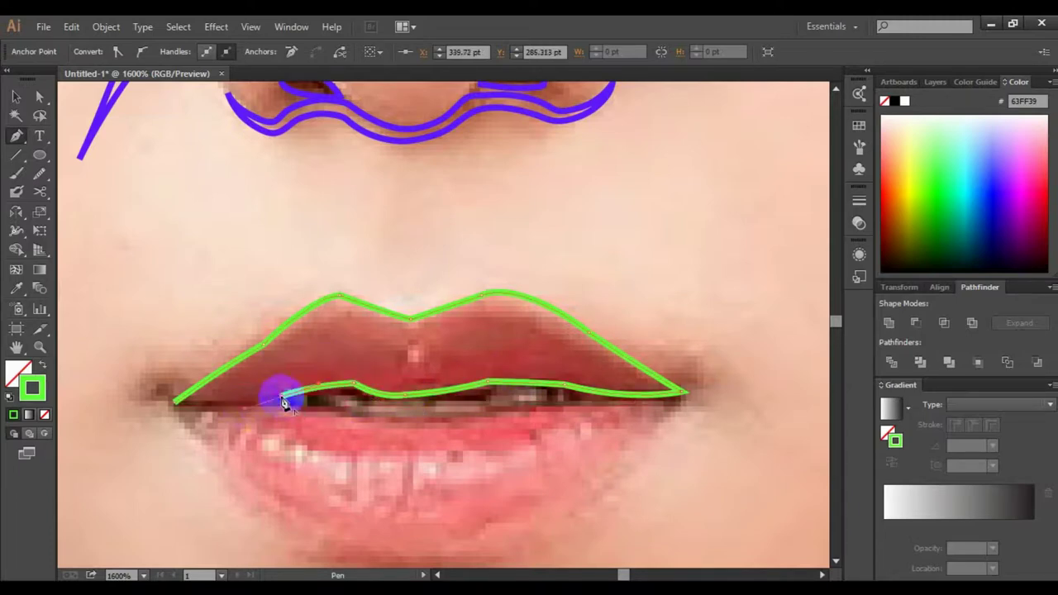
left_click_drag(176, 402, 154, 399)
key("n")
left_click_drag(303, 397, 409, 393)
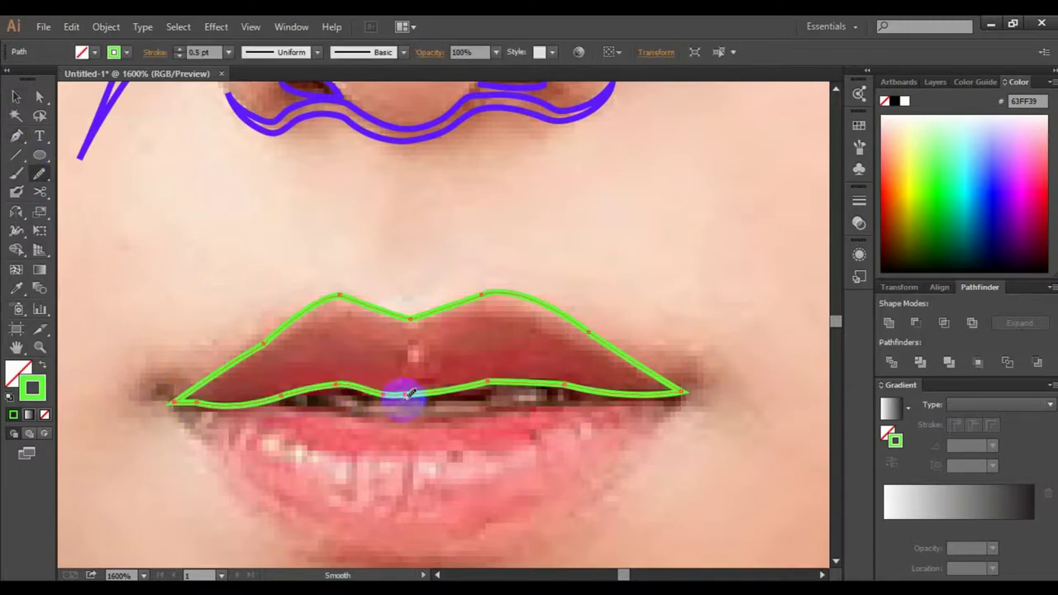
scroll(530, 387, "down", 3)
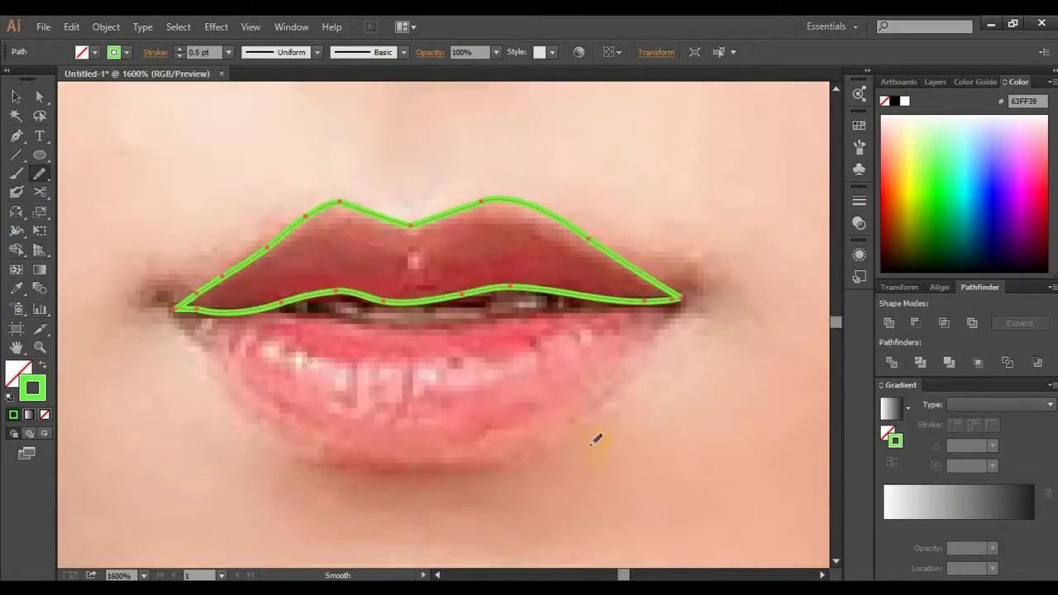
left_click(664, 427, "ctrl")
Step: Trace the lower lip as a closed green outline and smooth its curves
key("p")
left_click(603, 298)
mouse_move(427, 293)
left_mouse_down()
mouse_move(426, 327)
mouse_move(304, 344)
left_mouse_up()
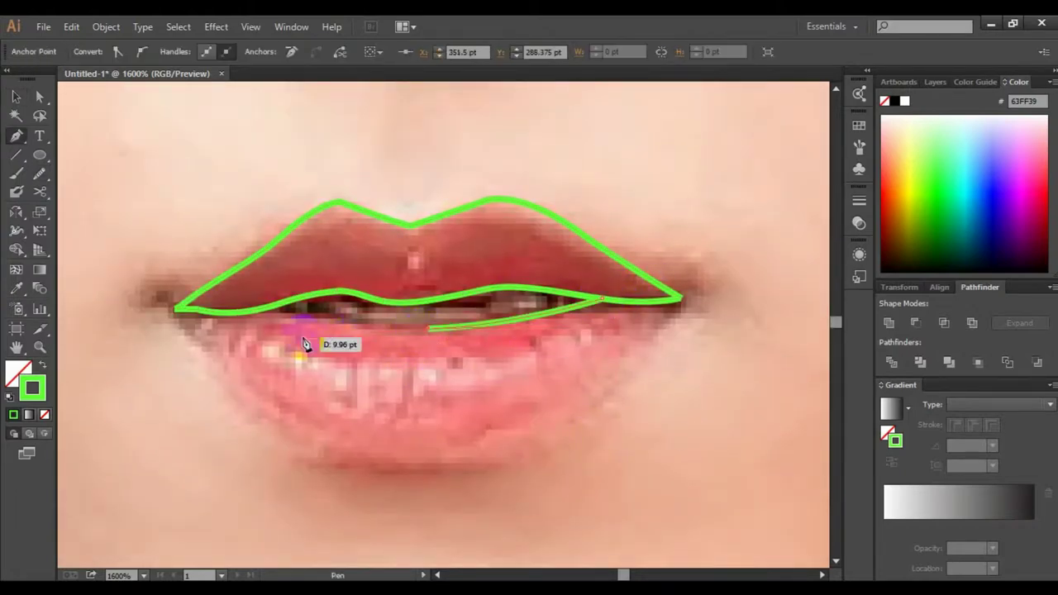
left_click_drag(176, 308, 196, 325)
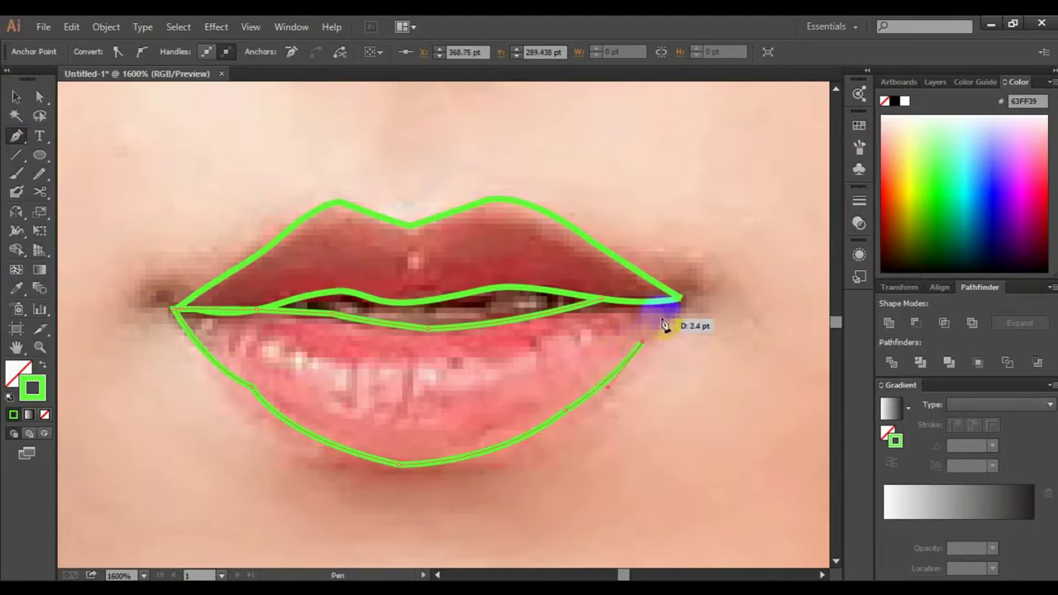
left_click_drag(664, 325, 666, 323)
left_click_drag(605, 307, 606, 306)
left_click(39, 174)
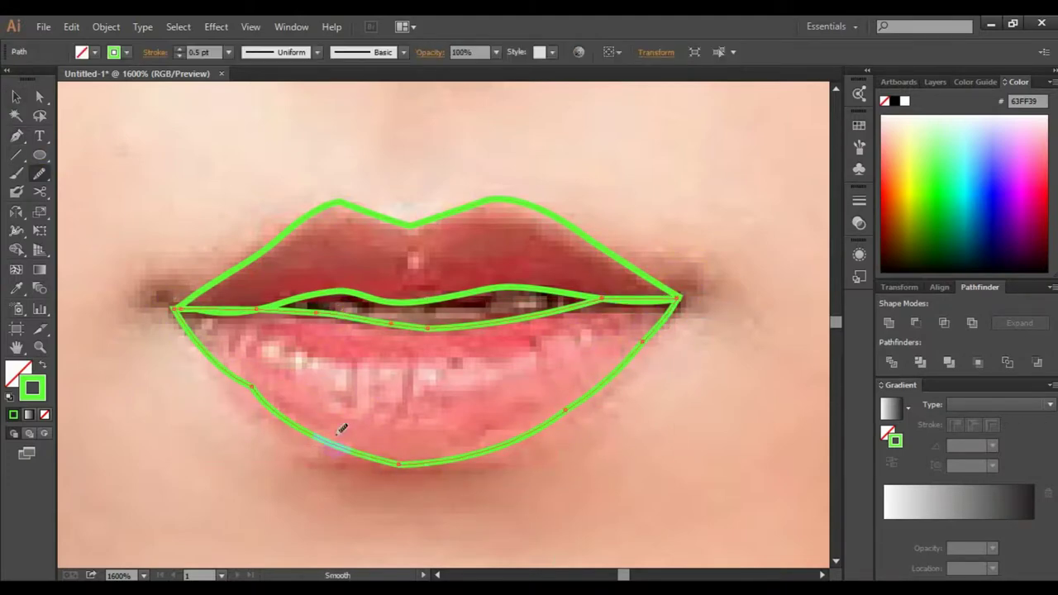
left_click_drag(453, 471, 463, 468)
left_click_drag(547, 424, 575, 414)
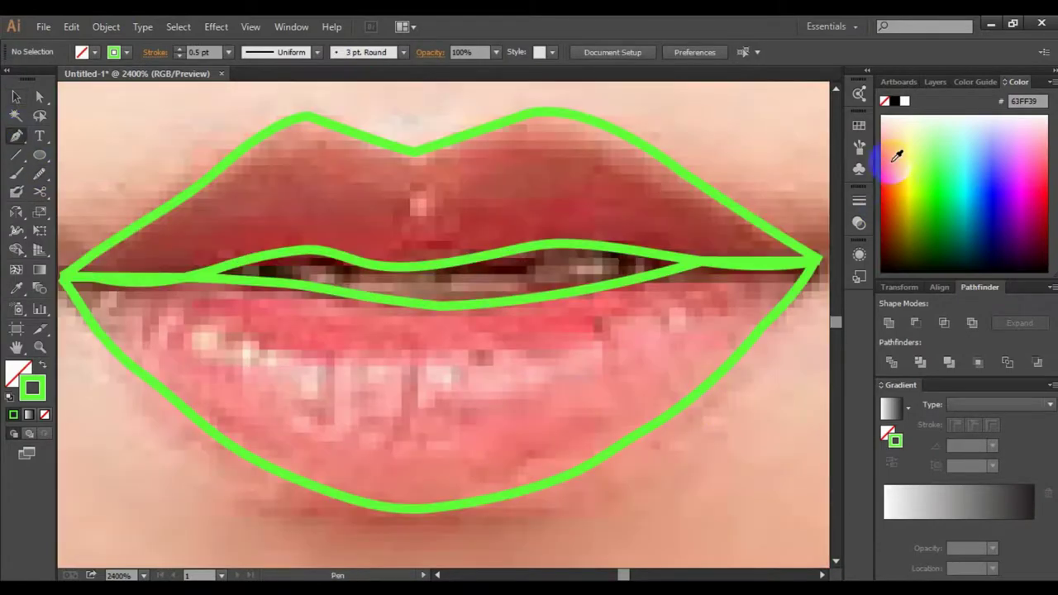
left_click(897, 155)
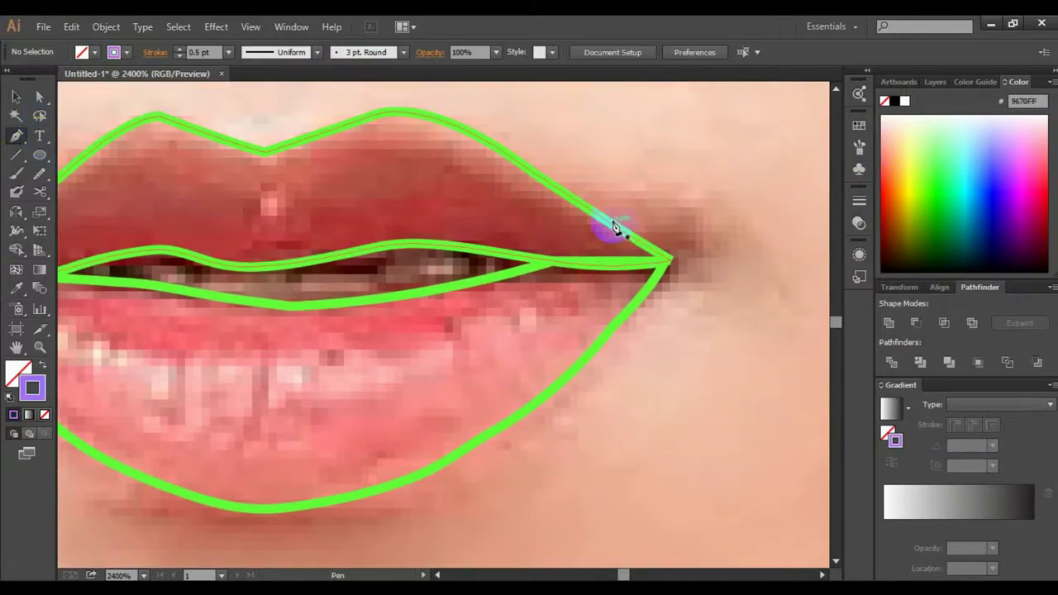
Step: Draw a purple loop outlining the right mouth corner
left_click_drag(604, 219, 722, 248)
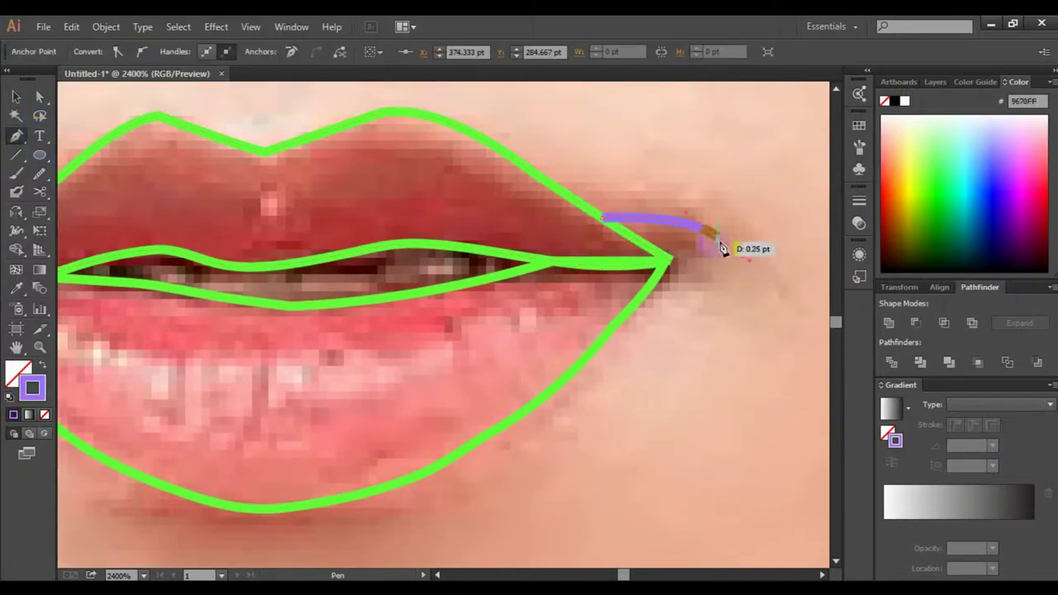
left_click(769, 372, "ctrl")
key("ctrl+minus")
key("ctrl+minus")
key("ctrl+minus")
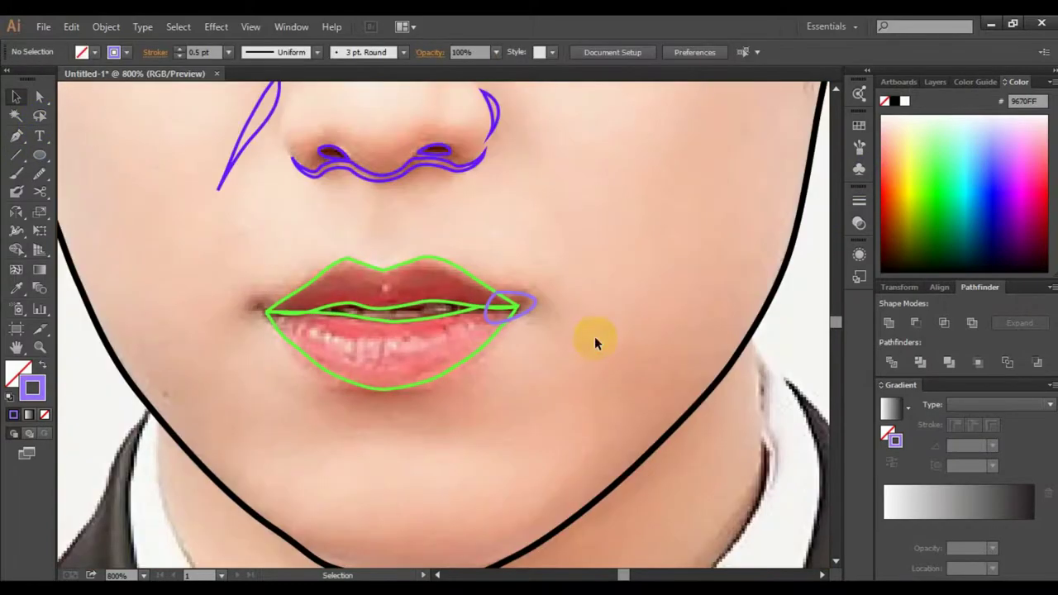
key("ctrl+plus")
key("ctrl+plus")
key("ctrl+plus")
scroll(420, 231, "up", 3)
Step: Outline the dark gap and teeth between the lips as a closed purple shape
left_click(124, 247)
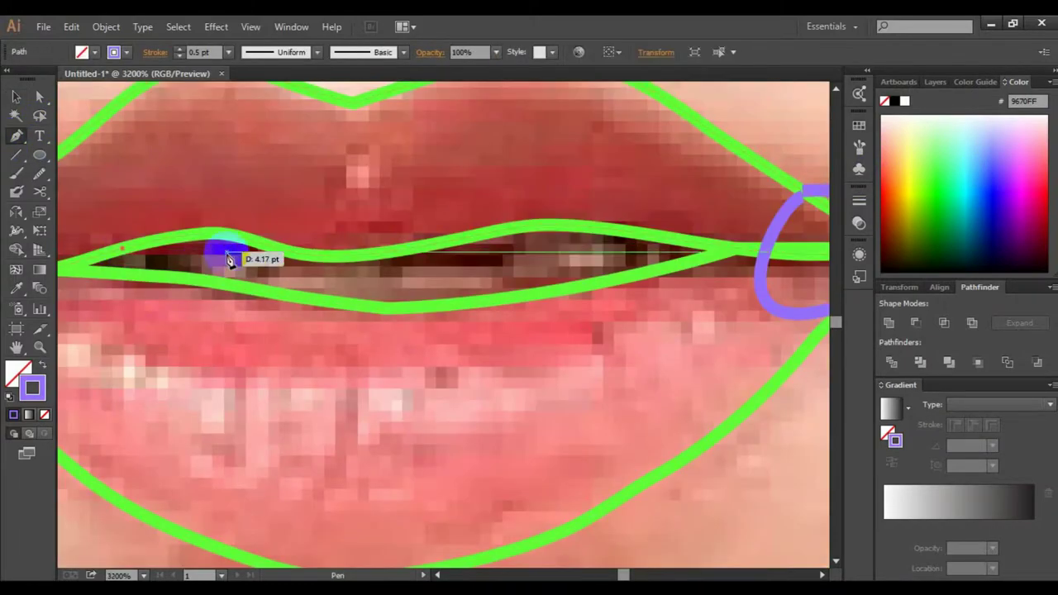
left_click_drag(237, 257, 248, 258)
left_click_drag(402, 267, 506, 270)
left_click(529, 225)
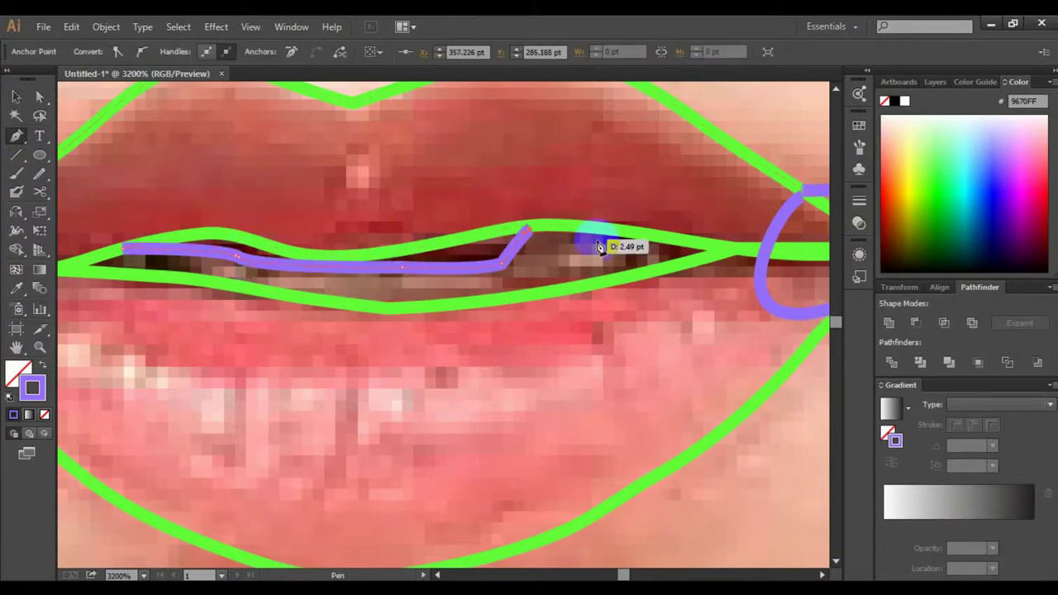
left_click_drag(637, 231, 635, 281)
left_click_drag(123, 246, 147, 295)
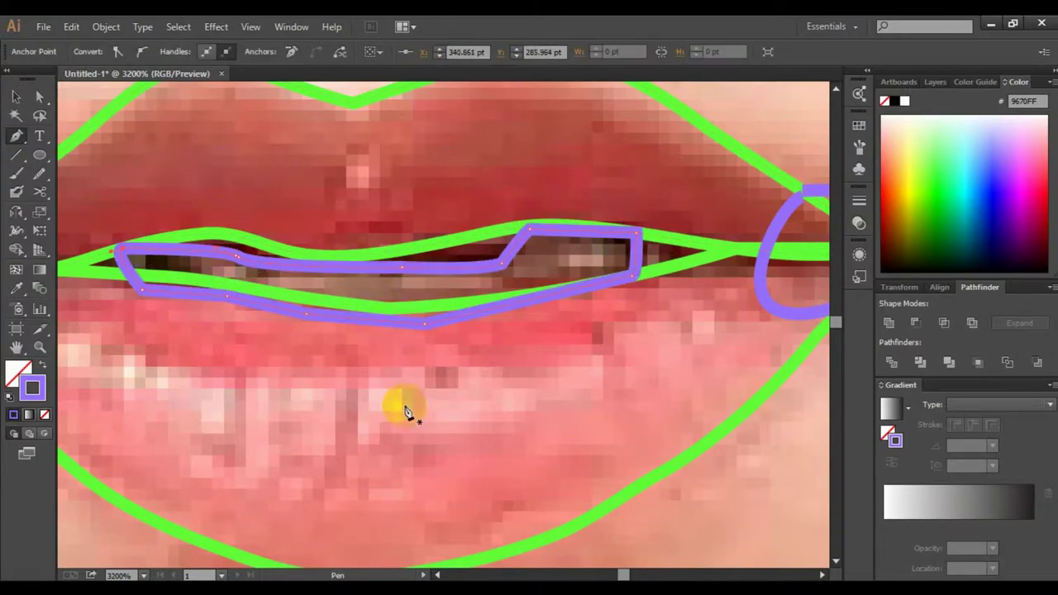
key("ctrl+minus")
key("ctrl+minus")
key("ctrl+minus")
key("v")
key("ctrl+plus")
key("ctrl+plus")
left_click(940, 161)
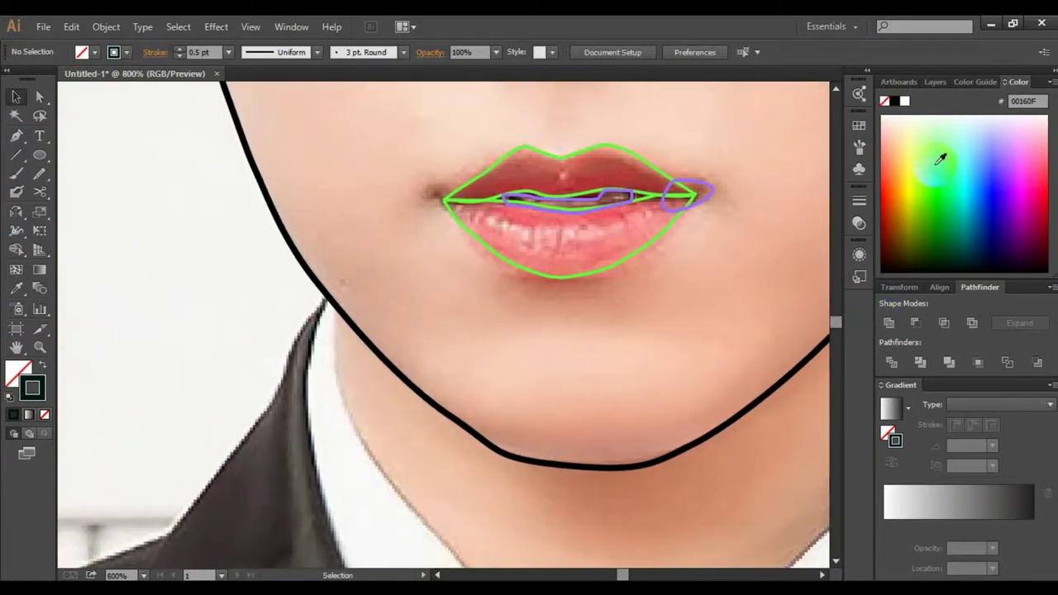
scroll(347, 323, "left", 3)
Step: Start a light green (#AAFF69) Pen outline at the neck, curving it down the lapel and jacket edge
key("p")
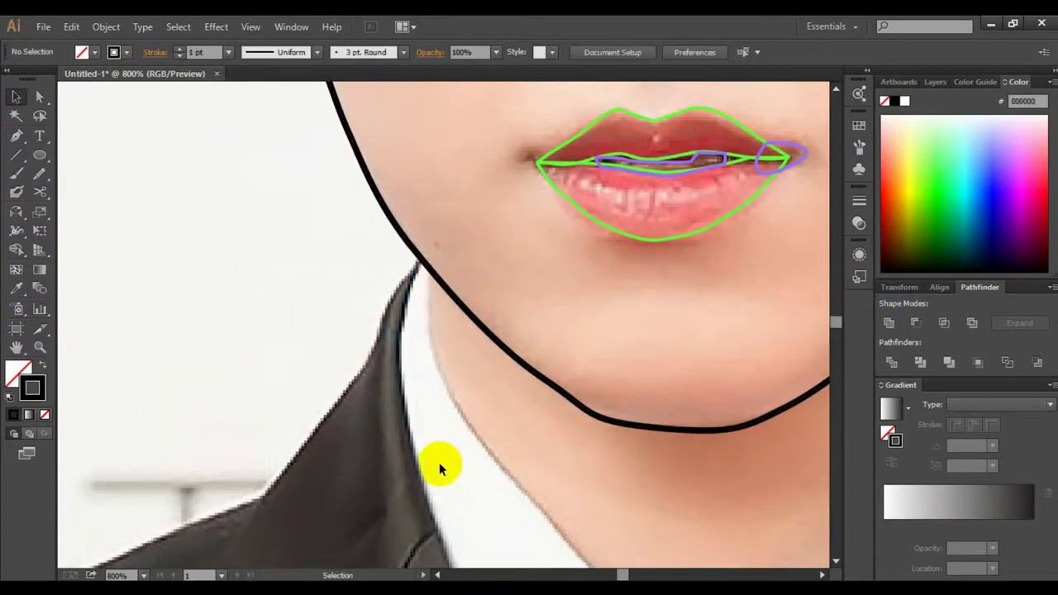
left_click(419, 259)
left_click_drag(388, 304, 374, 360)
left_click(910, 201)
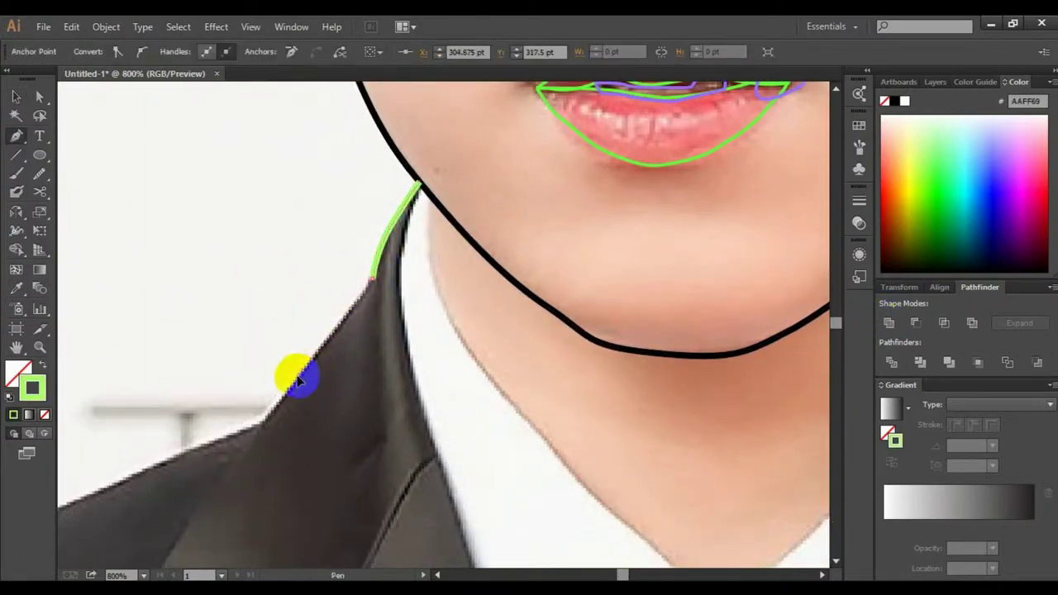
left_click_drag(292, 364, 303, 378)
left_click_drag(322, 327, 331, 330)
mouse_move(238, 406)
left_mouse_down()
mouse_move(236, 358)
mouse_move(163, 403)
mouse_move(289, 378)
mouse_move(281, 403)
mouse_move(243, 377)
left_mouse_up()
Step: Extend the green outline further down the jacket edge toward the cuff
scroll(272, 388, "down", 5)
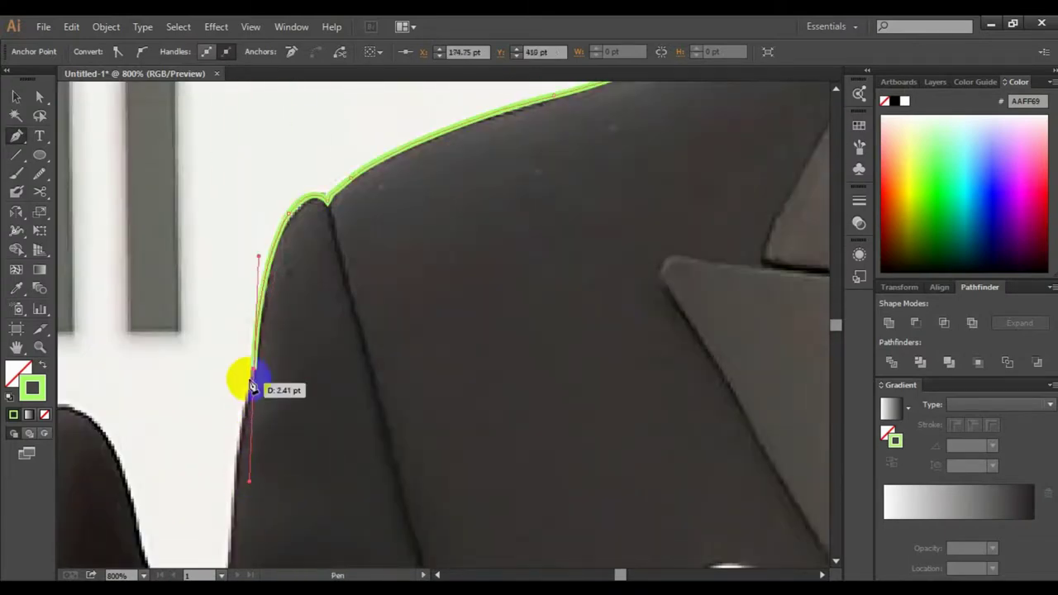
scroll(273, 384, "left", 2)
scroll(294, 331, "down", 3)
scroll(281, 381, "down", 2)
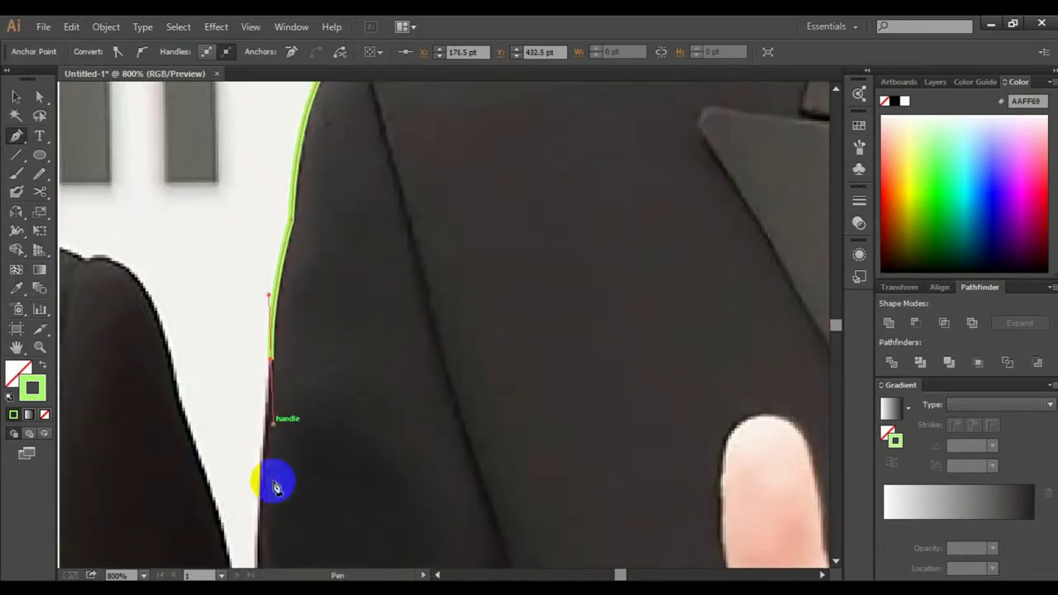
scroll(264, 455, "down", 3)
left_click_drag(257, 420, 254, 517)
scroll(259, 460, "down", 5)
scroll(284, 377, "down", 5)
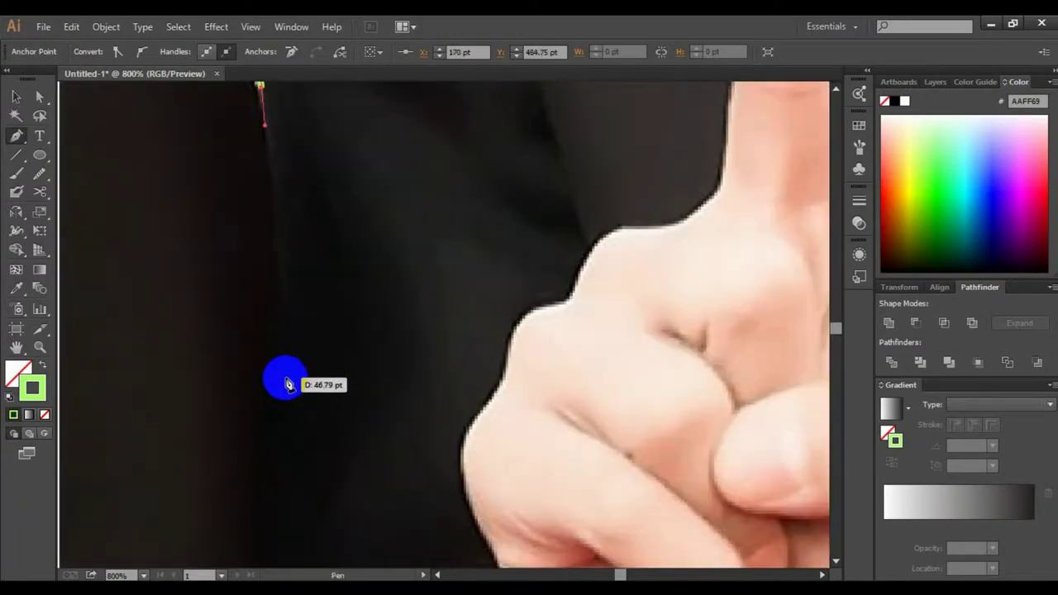
left_click_drag(262, 293, 268, 437)
scroll(484, 461, "down", 6)
scroll(277, 383, "up", 3)
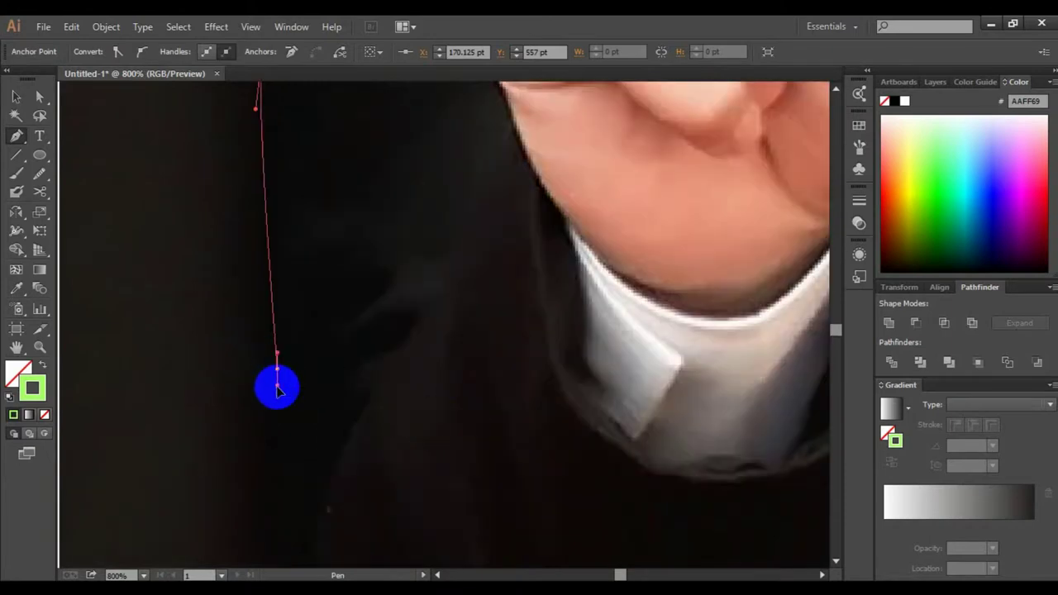
scroll(305, 373, "down", 2)
scroll(327, 456, "down", 1)
left_click_drag(327, 456, 387, 548)
scroll(388, 496, "down", 5)
left_click_drag(471, 378, 520, 379)
left_click_drag(595, 391, 649, 389)
Step: Anchor the outline at the cuff tip and continue it along the sleeve edge
left_click(685, 373)
scroll(662, 381, "down", 3)
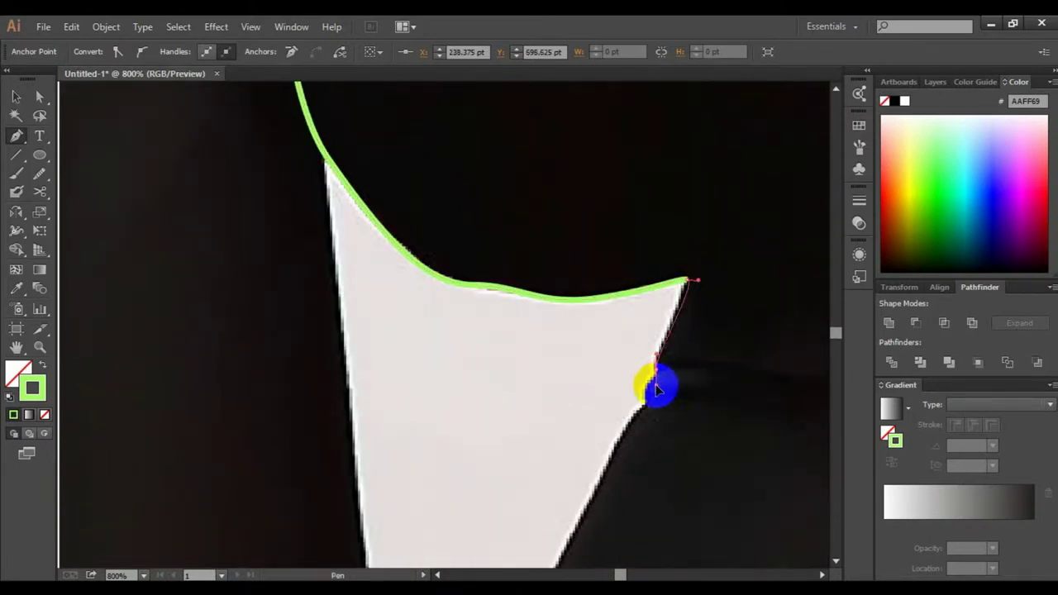
scroll(654, 397, "right", 3)
left_click(565, 370)
scroll(565, 370, "down", 3)
scroll(559, 323, "down", 3)
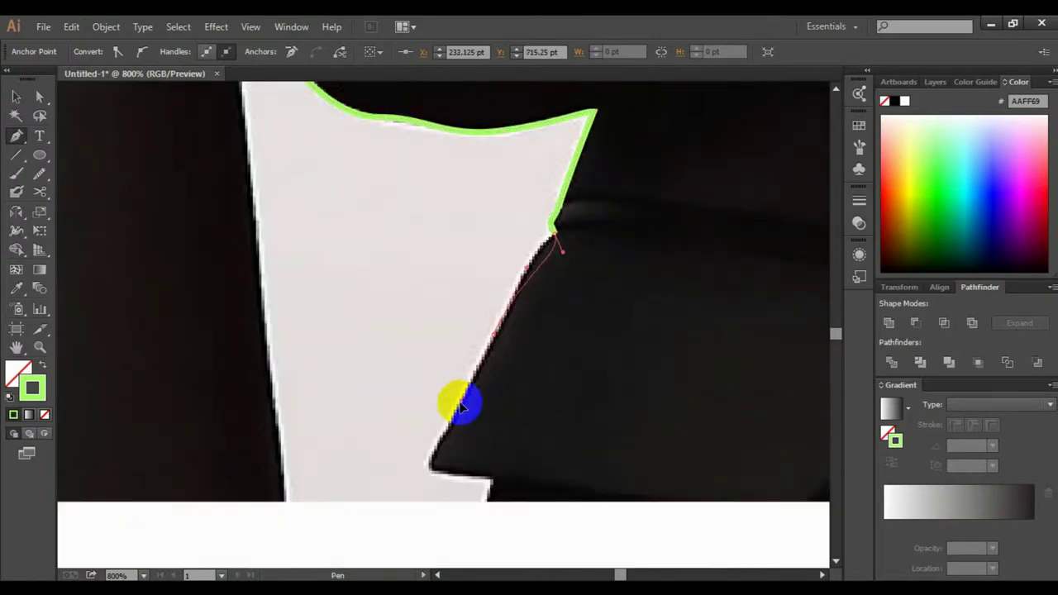
mouse_move(502, 312)
left_mouse_down()
mouse_move(443, 448)
mouse_move(475, 370)
left_mouse_up()
scroll(475, 370, "down", 3)
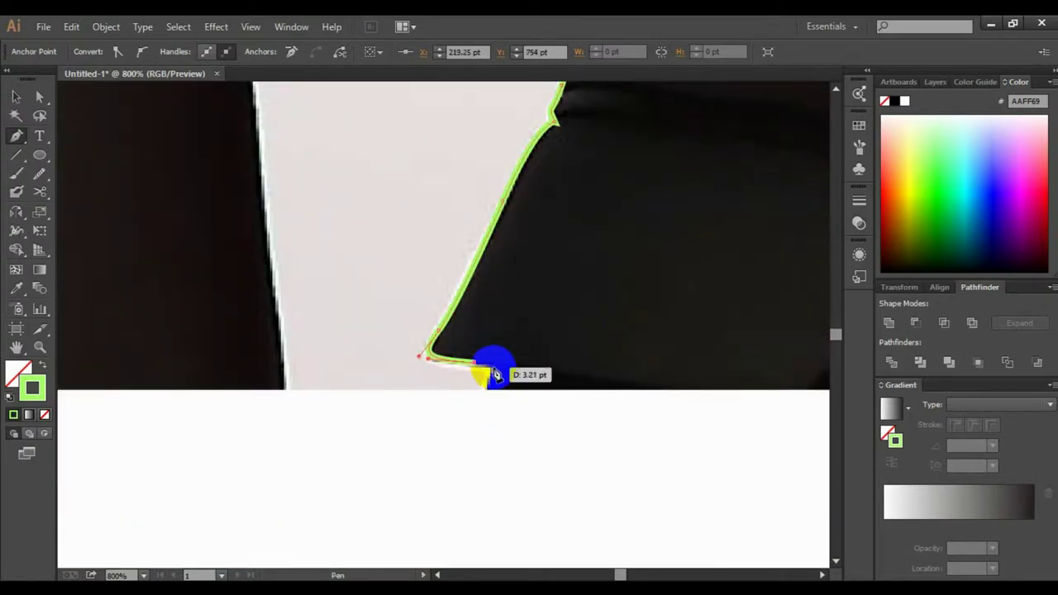
scroll(605, 406, "right", 5)
scroll(642, 385, "right", 3)
scroll(609, 373, "right", 3)
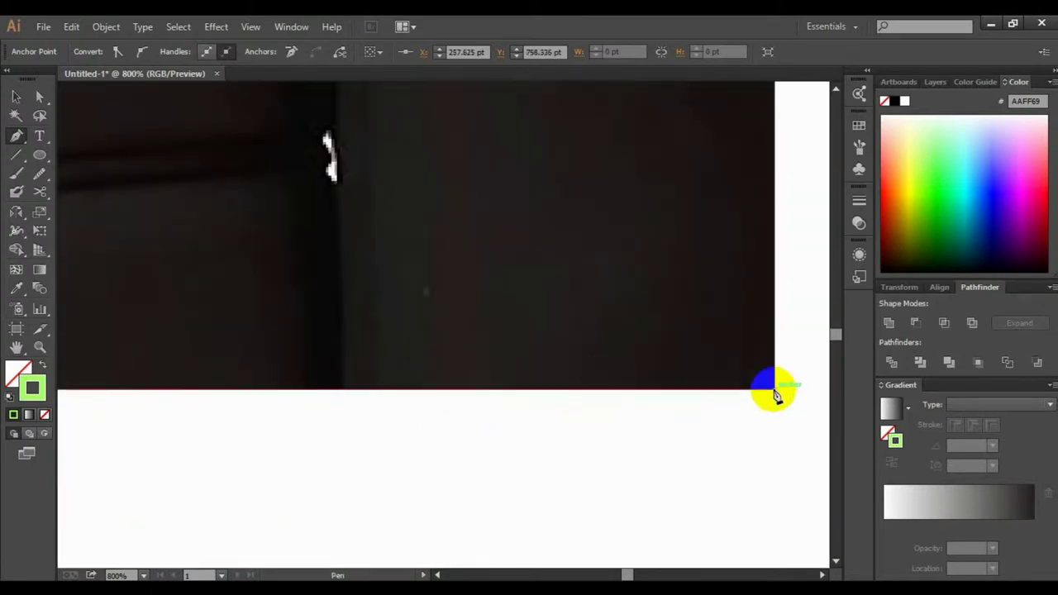
scroll(775, 396, "down", 2)
scroll(690, 366, "up", 3)
scroll(650, 418, "down", 2)
scroll(609, 421, "up", 2)
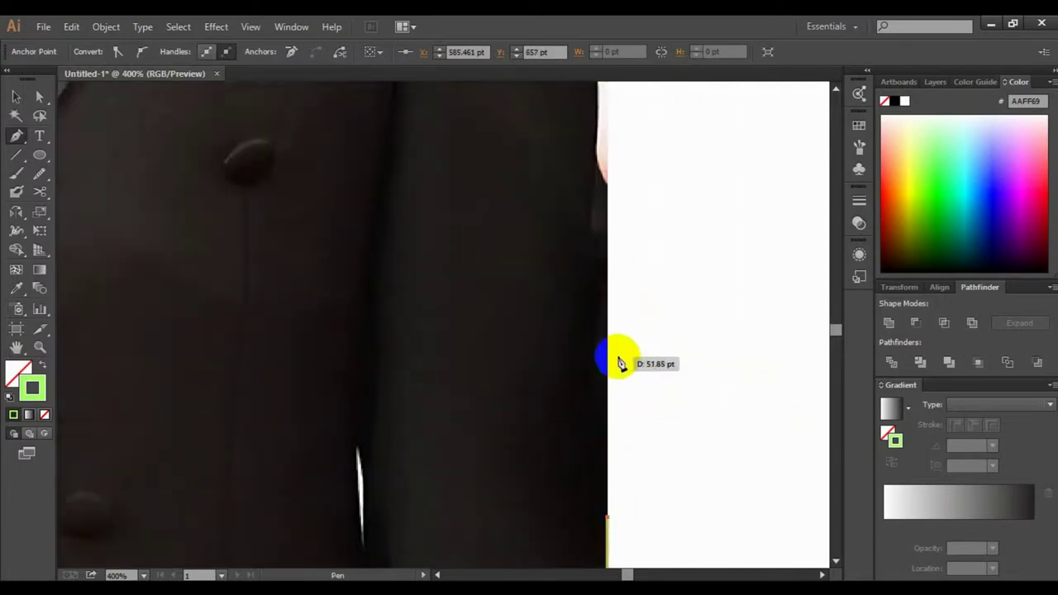
Step: Run the outline up the jacket's outer edge and along the picture's bottom edge
left_click(598, 280)
scroll(578, 302, "down", 3)
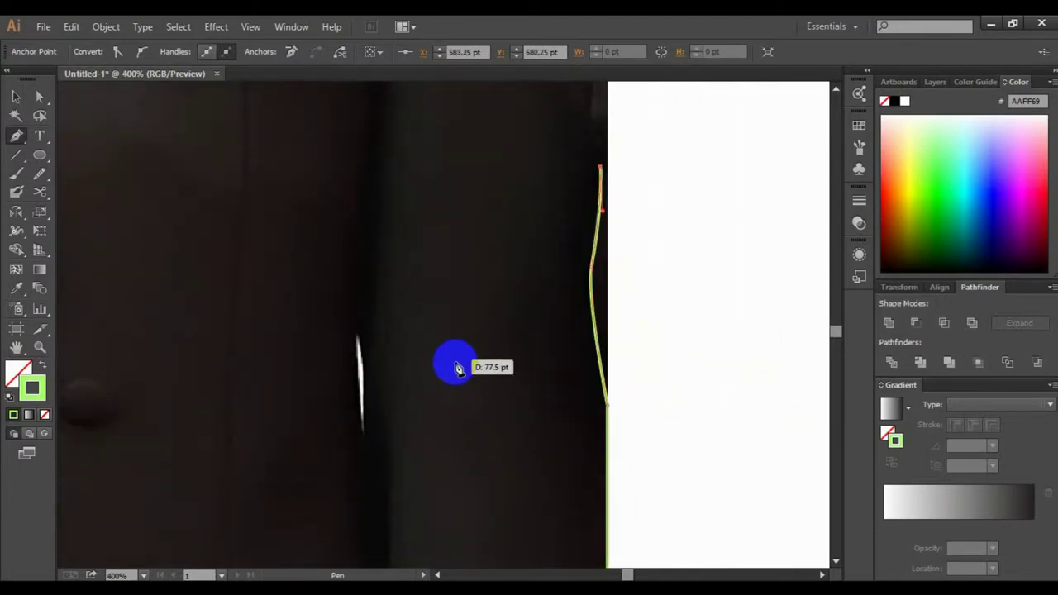
scroll(529, 339, "down", 5)
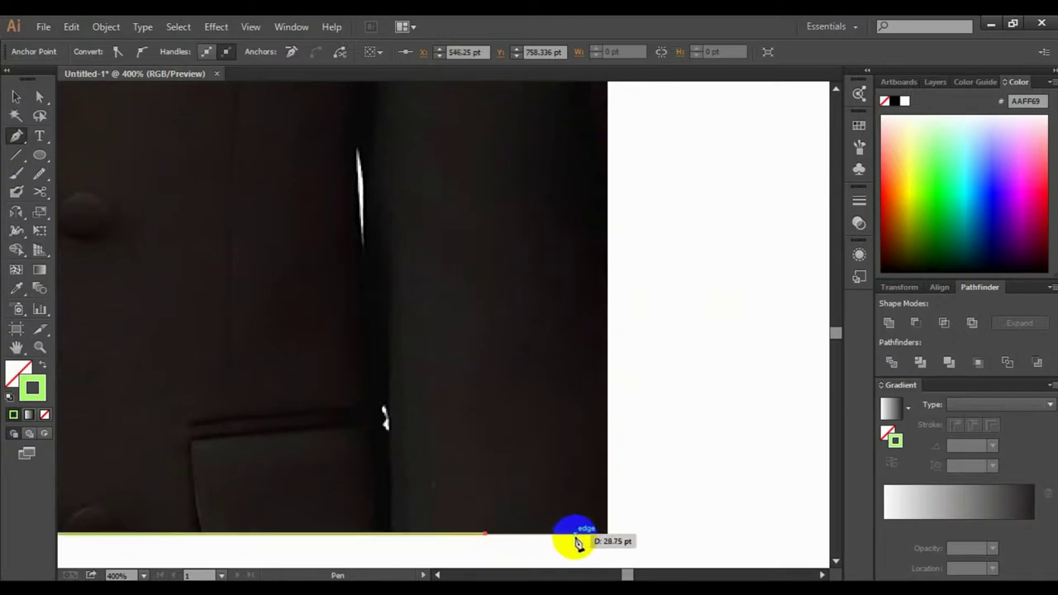
left_click(582, 539)
scroll(598, 224, "up", 6)
scroll(598, 224, "up", 3)
scroll(598, 232, "up", 2)
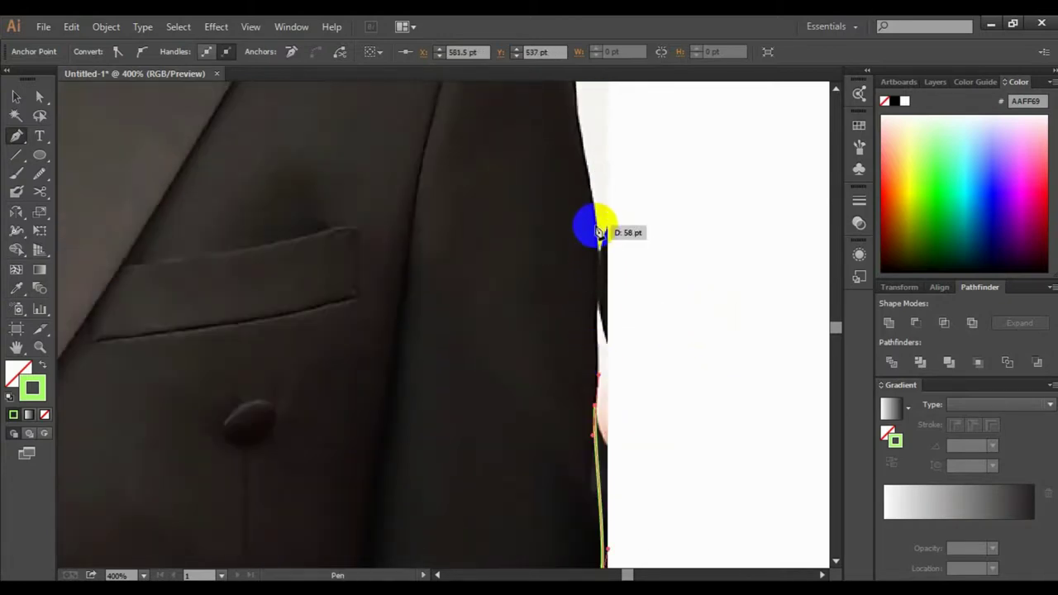
scroll(598, 232, "up", 3)
scroll(567, 273, "up", 3)
scroll(555, 295, "up", 3)
scroll(543, 267, "up", 3)
left_click_drag(542, 362, 511, 364)
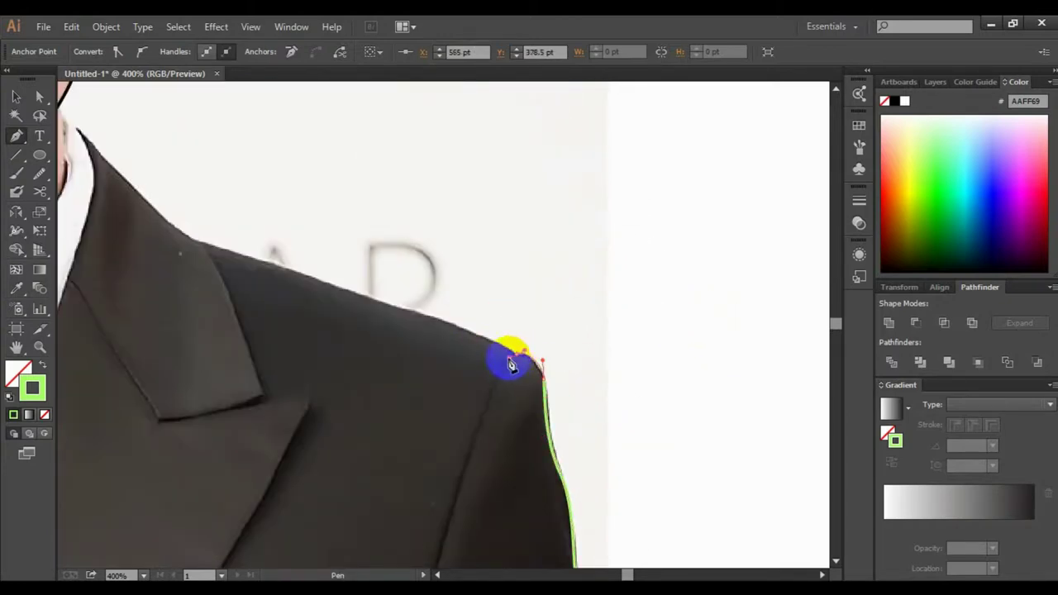
scroll(510, 364, "up", 2)
Step: Curve the outline over the shoulder to the lapel-shoulder corner and up to the neck
left_click_drag(679, 364, 637, 365)
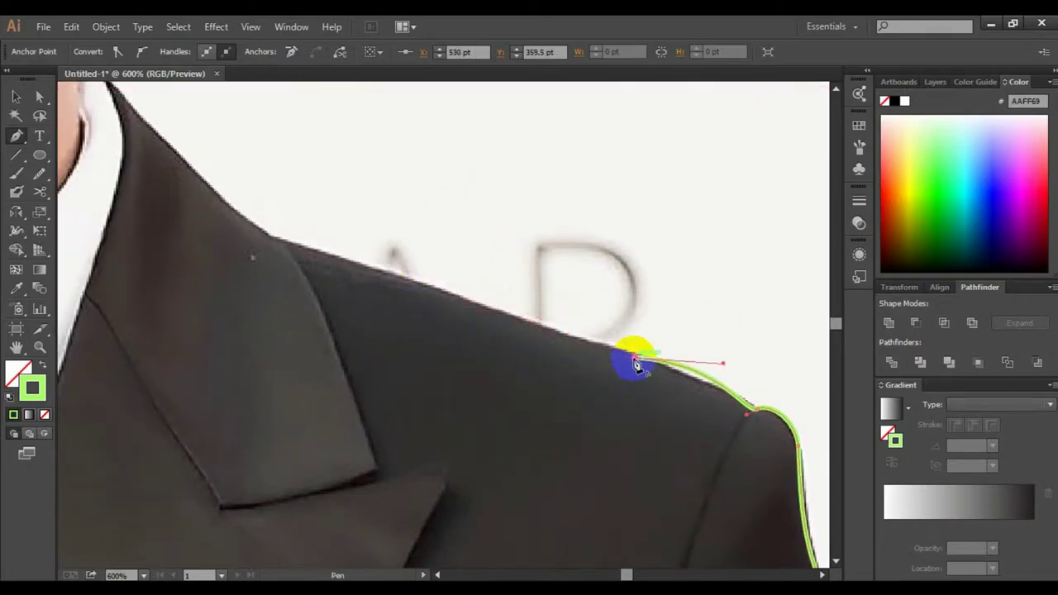
scroll(637, 365, "left", 3)
scroll(406, 331, "up", 3)
left_click(571, 364)
scroll(488, 314, "up", 2)
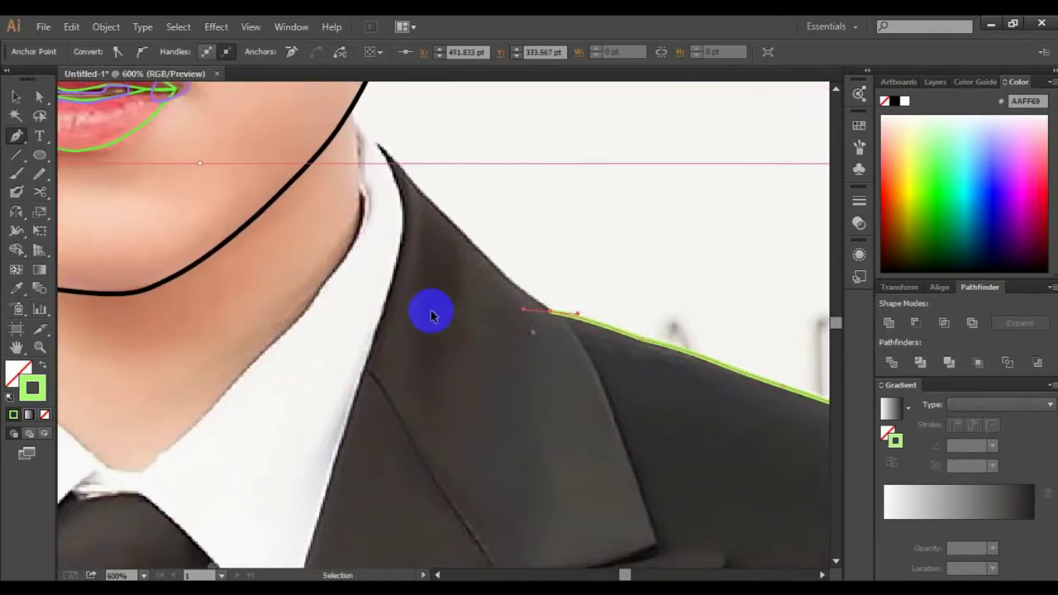
scroll(467, 238, "up", 3)
scroll(436, 301, "up", 2)
left_click(456, 246)
scroll(552, 331, "up", 2)
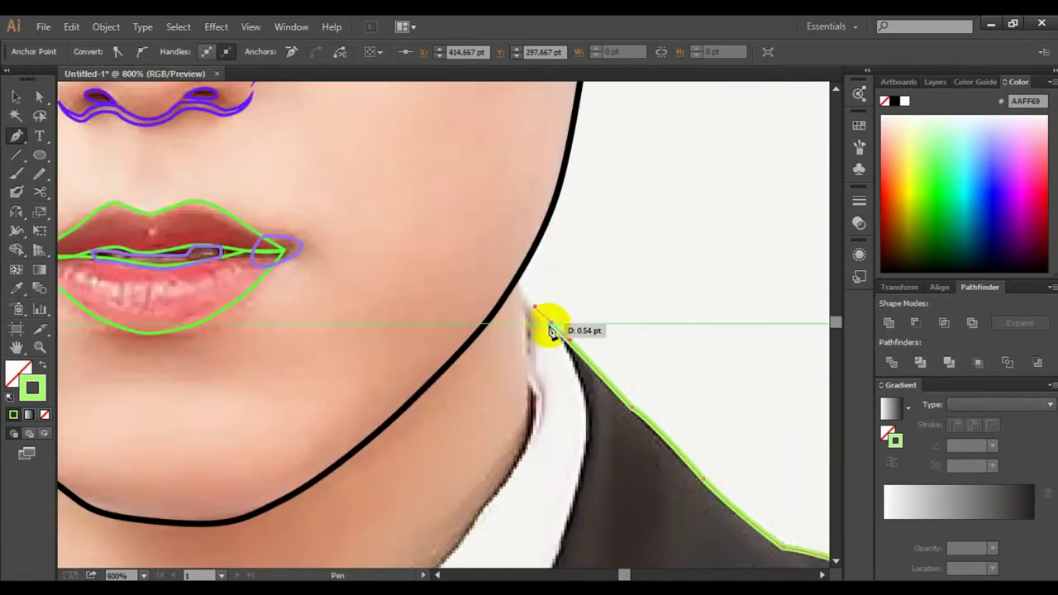
scroll(552, 331, "down", 3)
scroll(548, 444, "down", 3)
Step: Trace the inner lapel edge beside the tie up toward the collar
left_click_drag(534, 393, 567, 289)
scroll(496, 402, "down", 3)
scroll(496, 402, "down", 3)
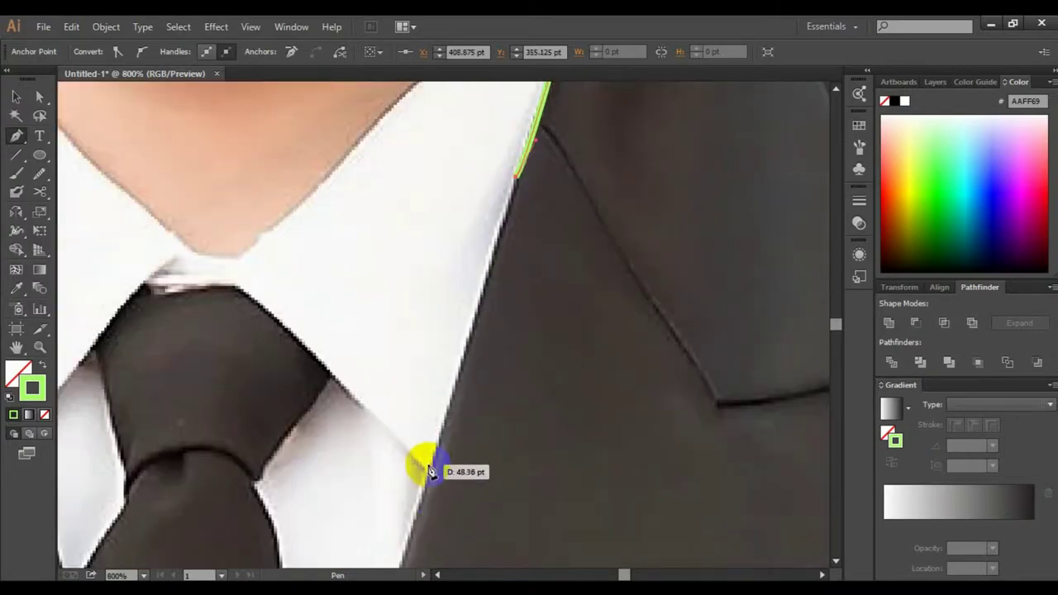
scroll(432, 260, "down", 3)
scroll(336, 421, "down", 3)
scroll(332, 419, "down", 3)
left_click_drag(339, 413, 299, 519)
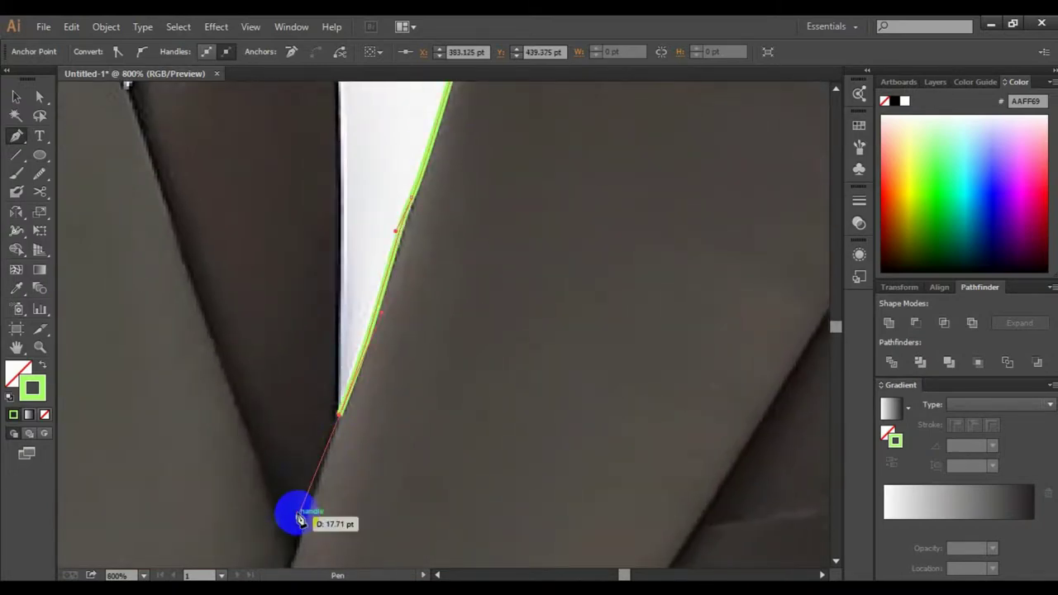
scroll(299, 520, "down", 3)
scroll(207, 338, "left", 1)
left_click_drag(363, 385, 331, 437)
scroll(399, 287, "up", 1)
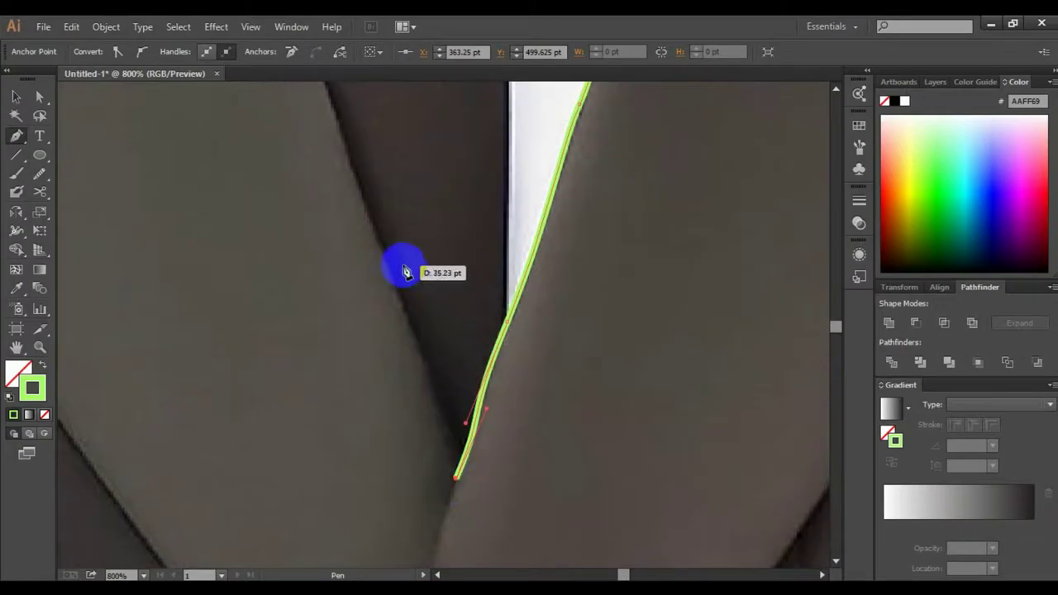
left_click(347, 177)
scroll(383, 461, "up", 3)
left_click(304, 225)
scroll(318, 222, "up", 3)
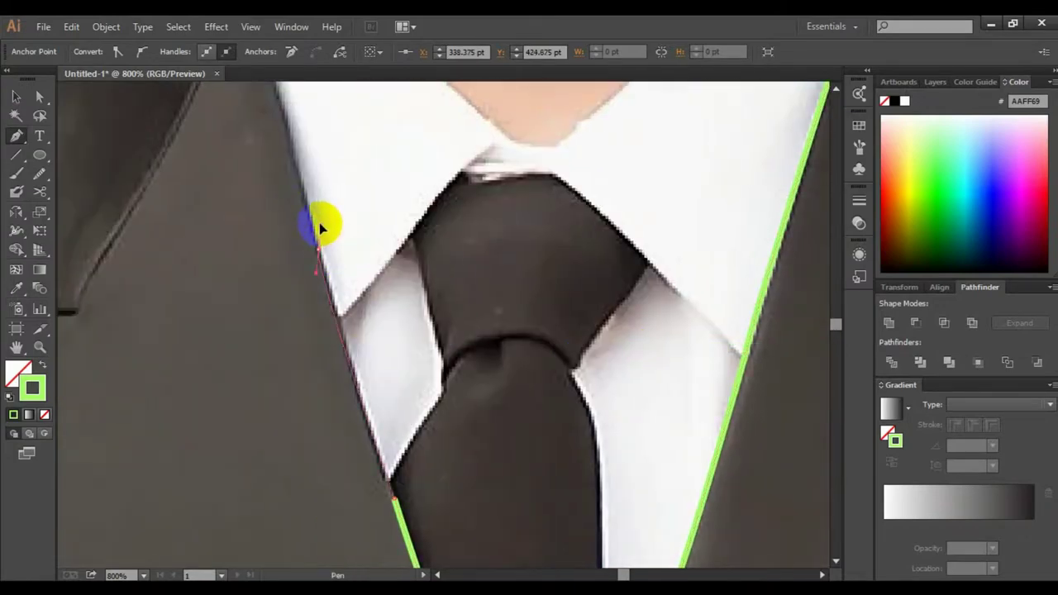
scroll(259, 241, "up", 3)
scroll(295, 206, "up", 3)
left_click(344, 208)
scroll(386, 167, "up", 3)
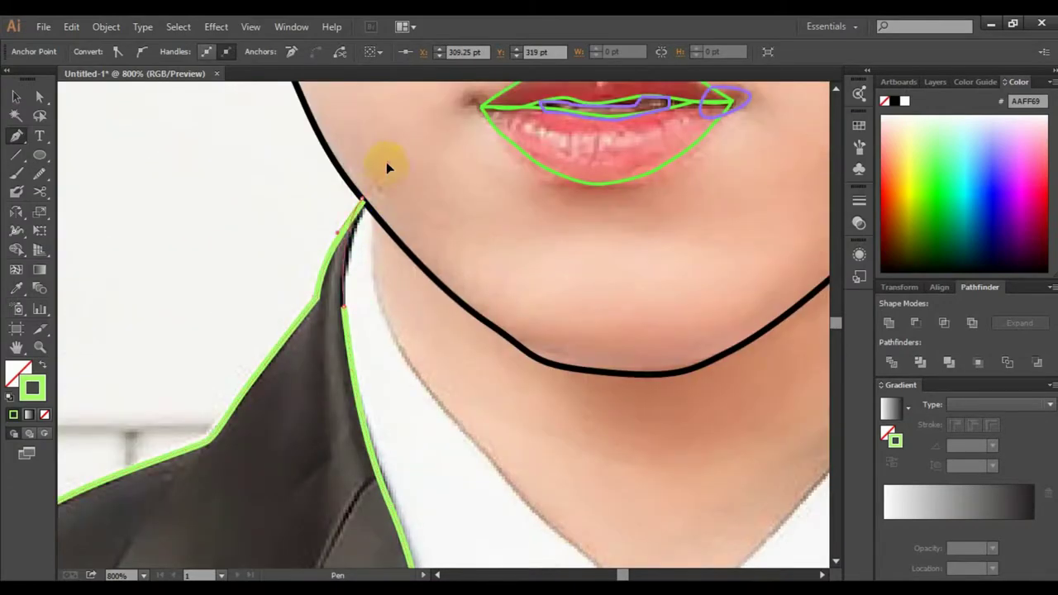
Step: Finish and deselect the jacket outline, then resume drawing from its end point at the neck
left_click(476, 362)
scroll(477, 362, "down", 3)
key("p")
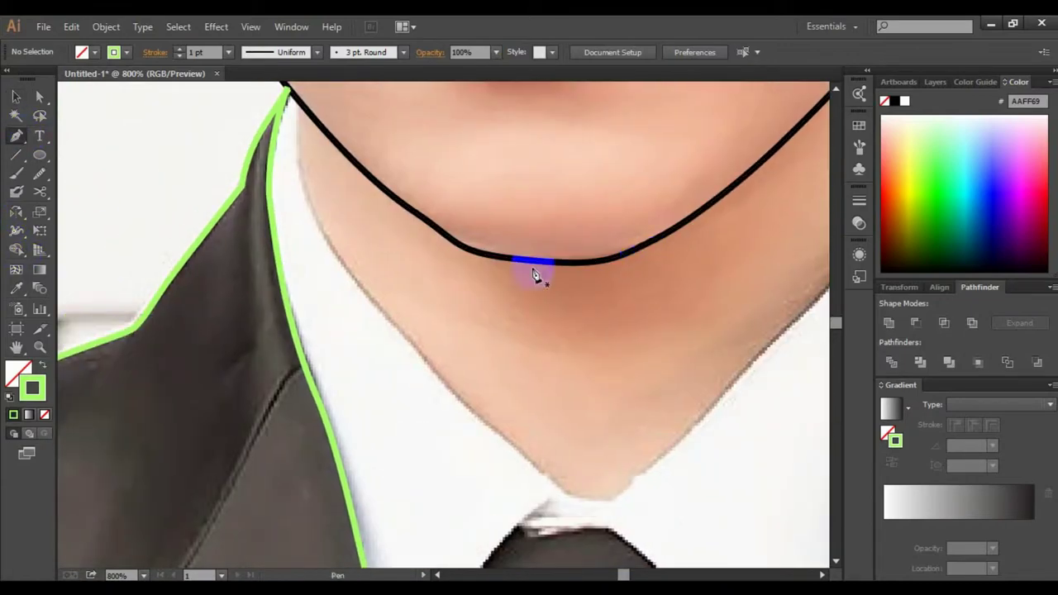
scroll(529, 246, "up", 3)
left_click(289, 194)
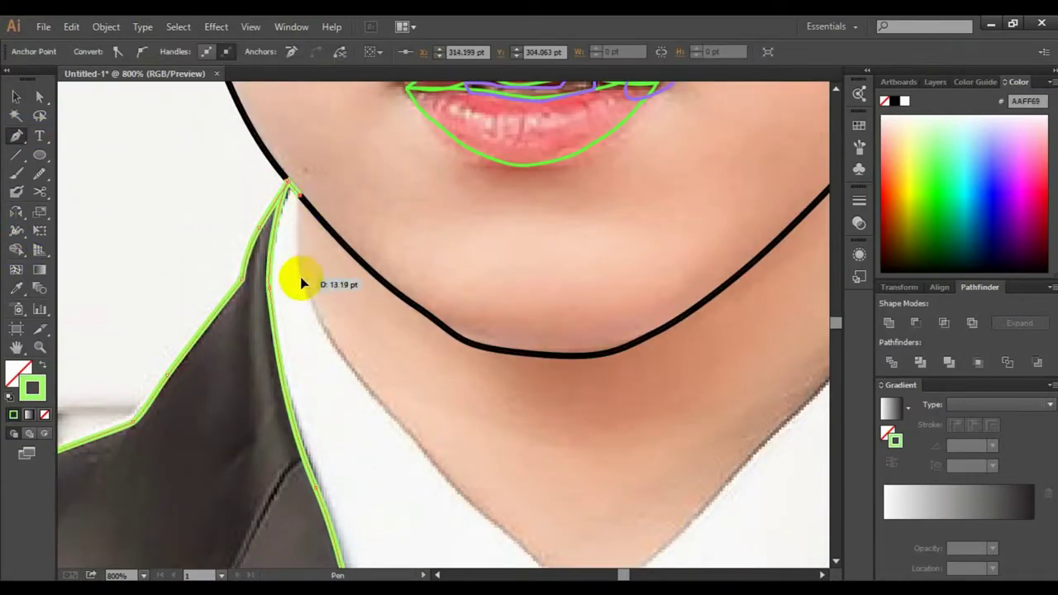
Step: Draw a blue line from the collar point along the neck edge
left_click(579, 243, "ctrl")
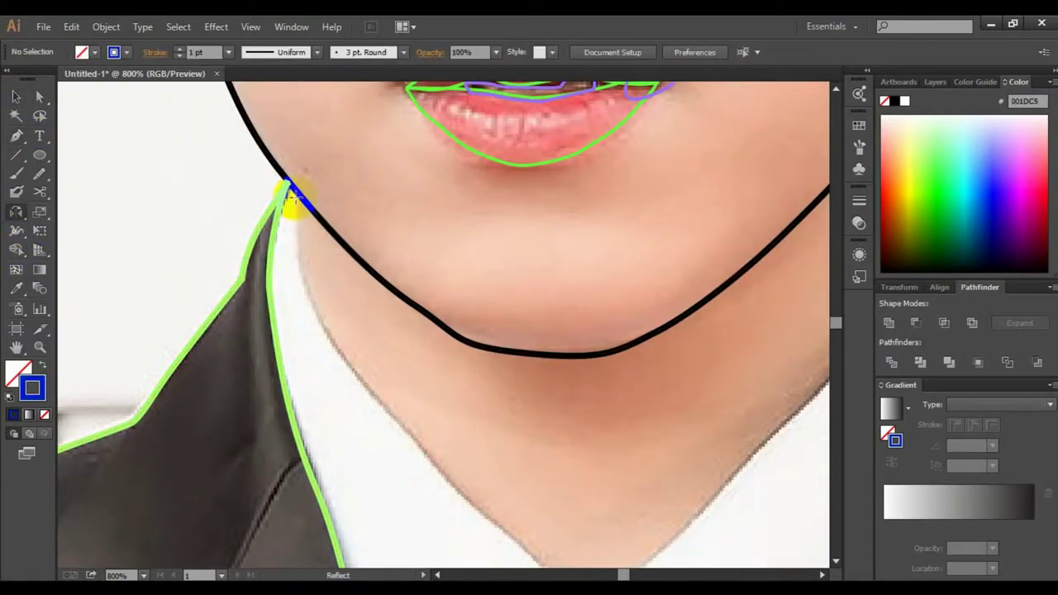
left_click_drag(307, 290, 411, 336)
scroll(411, 337, "down", 3)
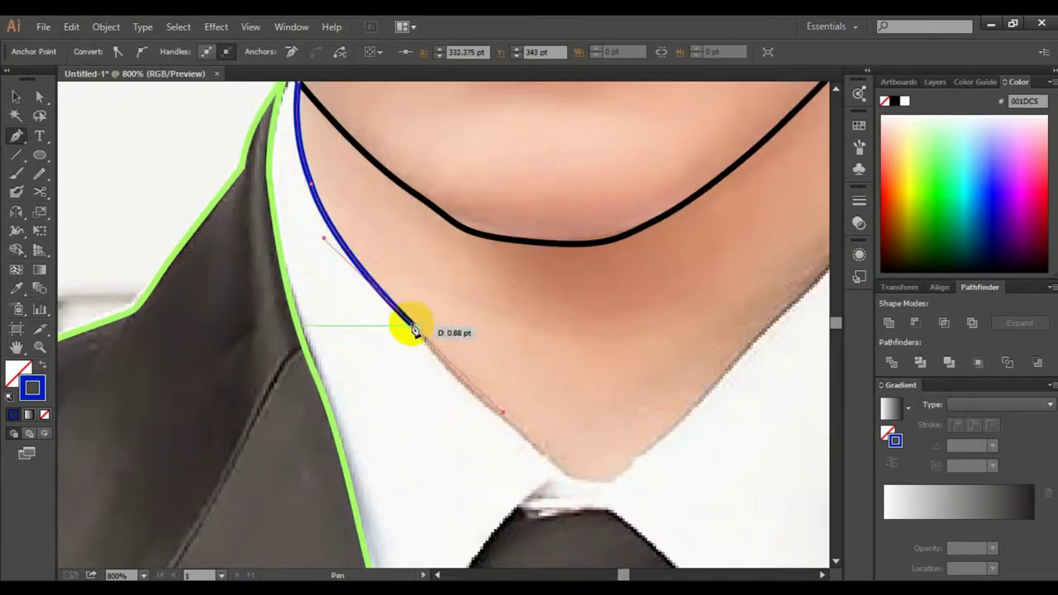
left_click_drag(583, 482, 647, 472)
scroll(728, 387, "right", 3)
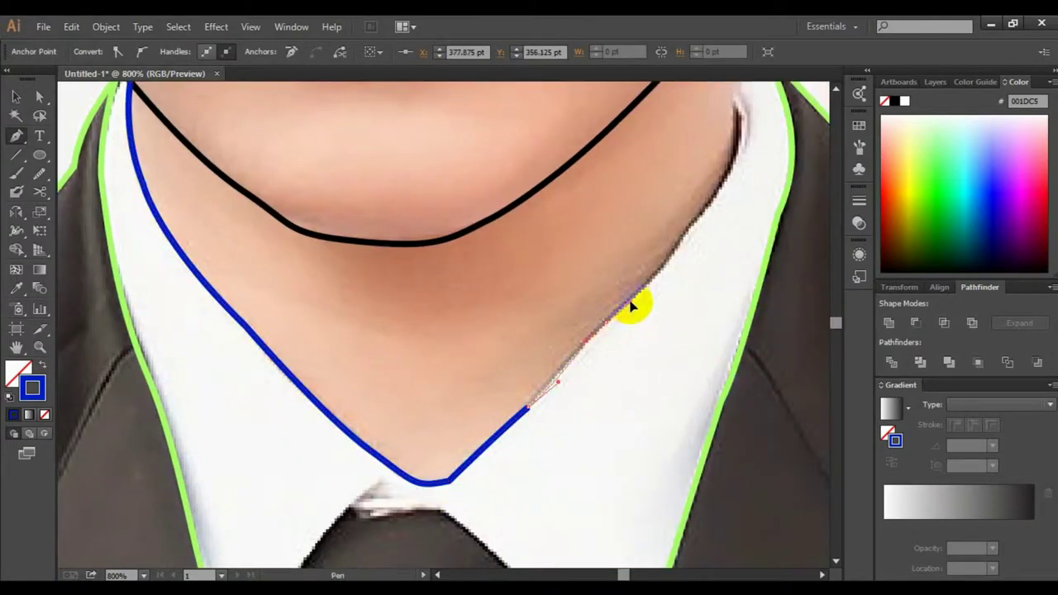
left_click_drag(549, 381, 627, 306)
left_click_drag(663, 259, 685, 284)
Step: Continue the blue collar outline up the neck, close it at its start and deselect it
scroll(685, 284, "right", 3)
scroll(686, 283, "up", 3)
left_click_drag(570, 294, 573, 300)
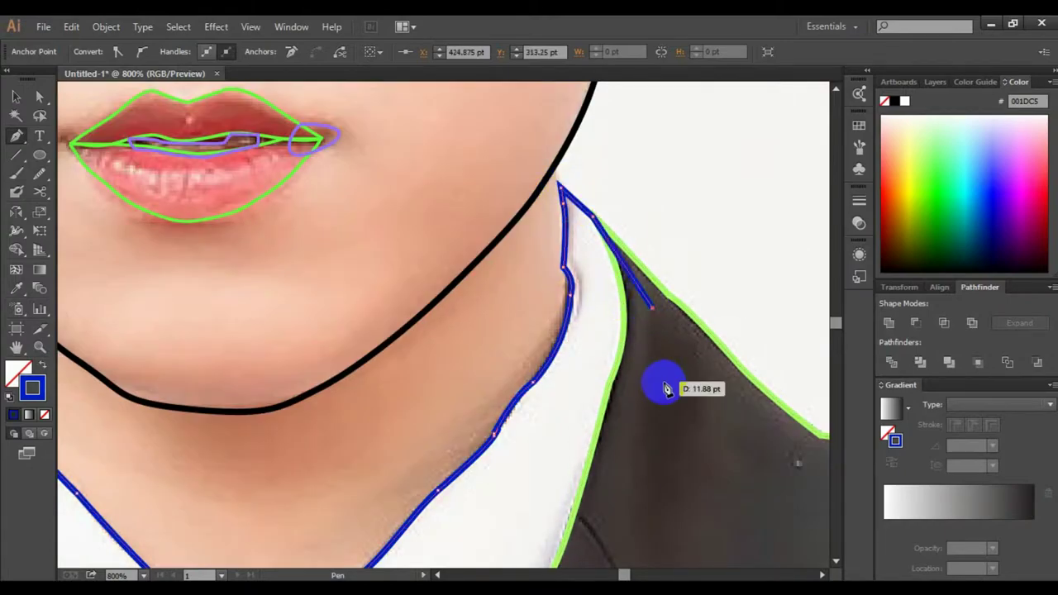
scroll(661, 377, "down", 5)
scroll(460, 501, "down", 5)
scroll(177, 371, "down", 3)
left_click_drag(330, 230, 250, 295)
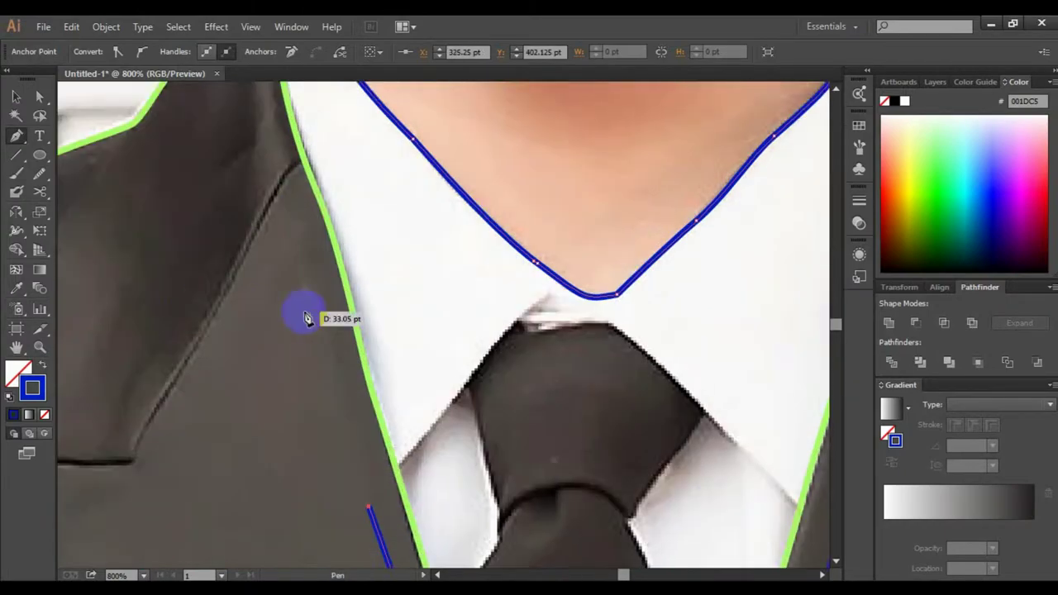
scroll(302, 307, "up", 5)
left_click(285, 170)
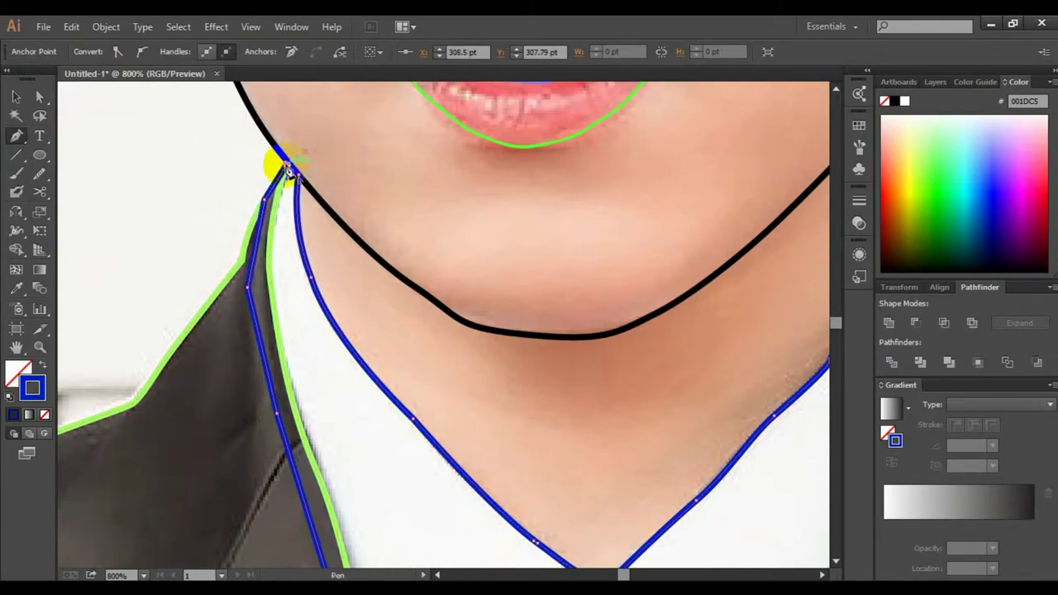
left_click(228, 459, "ctrl")
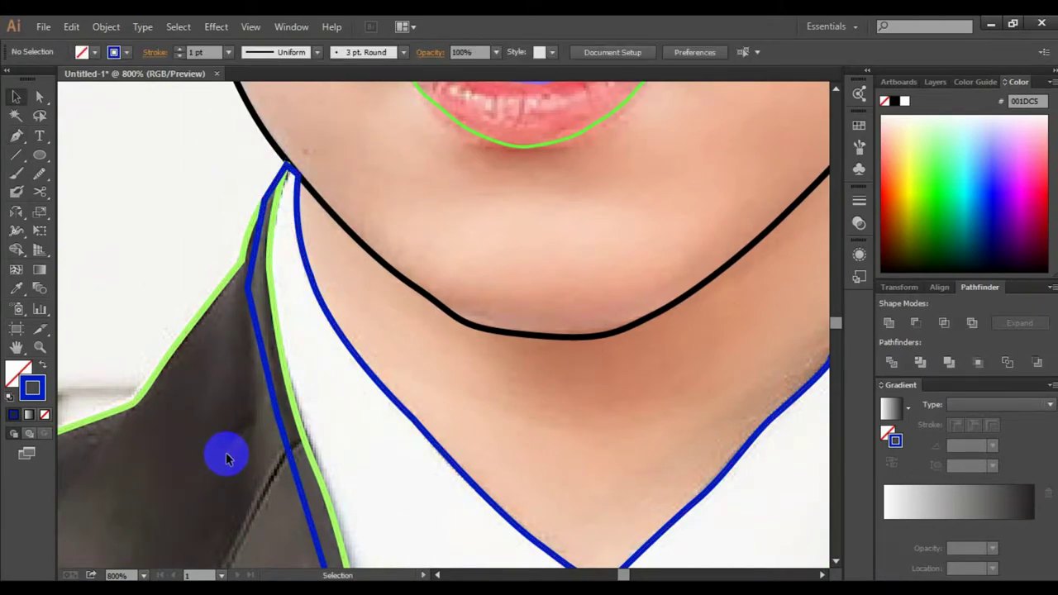
scroll(229, 460, "down", 5)
Step: Outline both red collar points beside the tie knot, undoing one misplaced anchor
key("p")
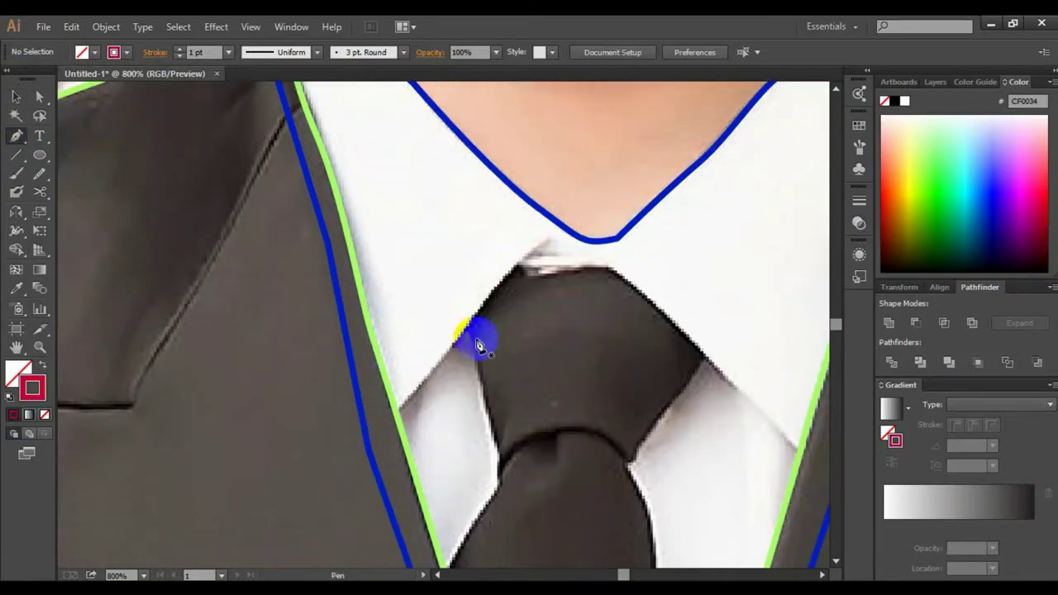
left_click_drag(523, 257, 493, 339)
left_click(396, 407)
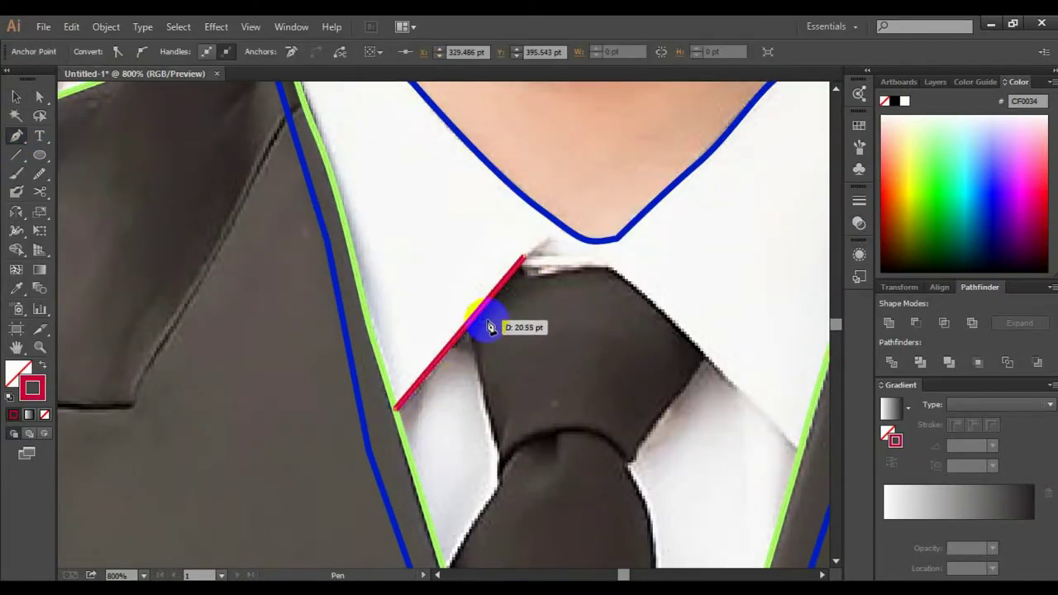
left_click(489, 327)
key("ctrl+z")
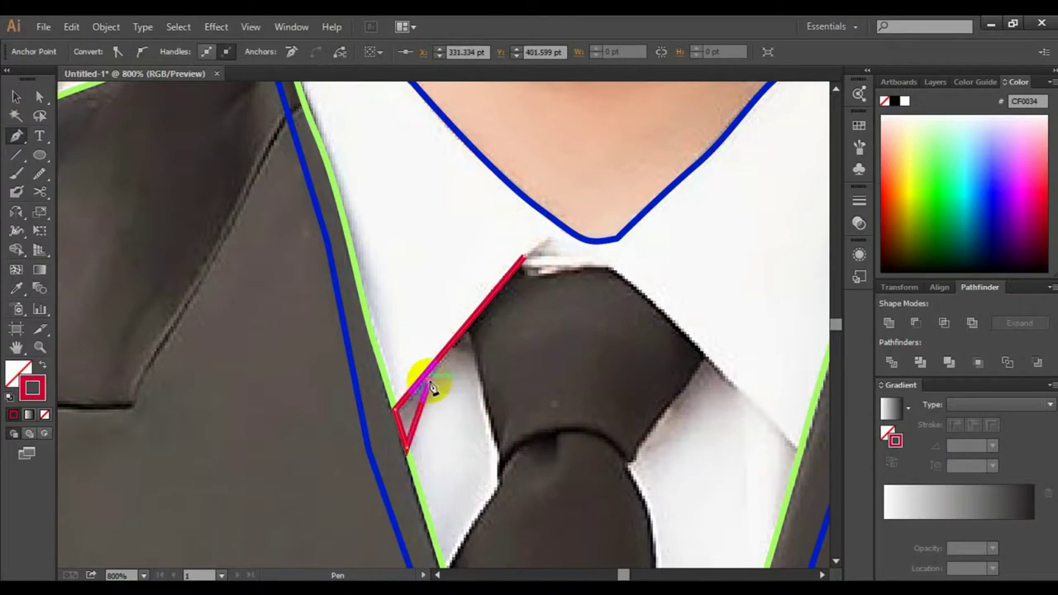
scroll(496, 437, "down", 5)
scroll(681, 372, "up", 4)
left_click(586, 302)
left_click_drag(522, 380, 536, 391)
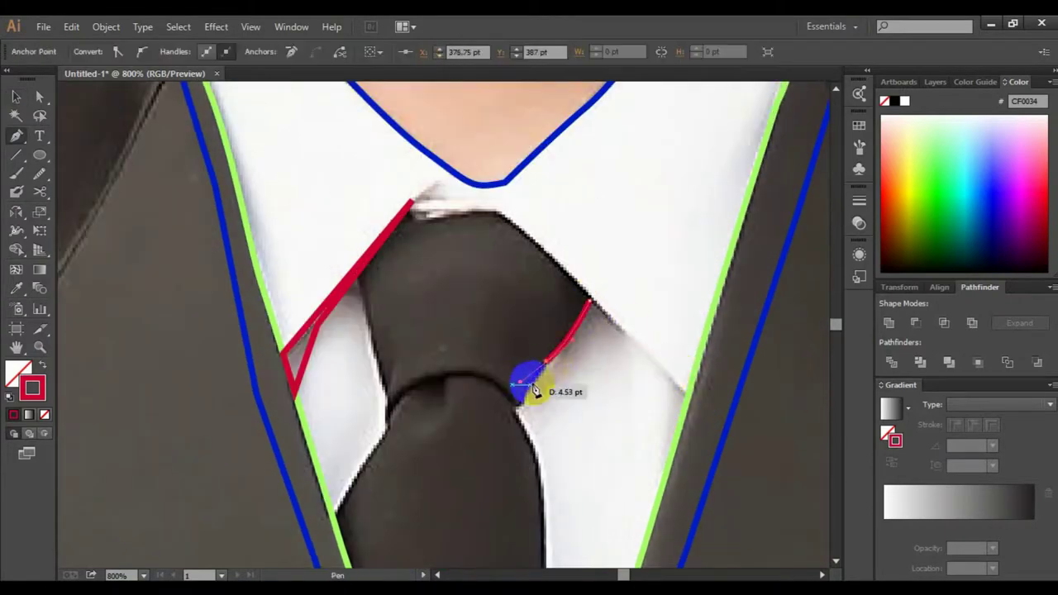
left_click(588, 301)
scroll(598, 466, "up", 1)
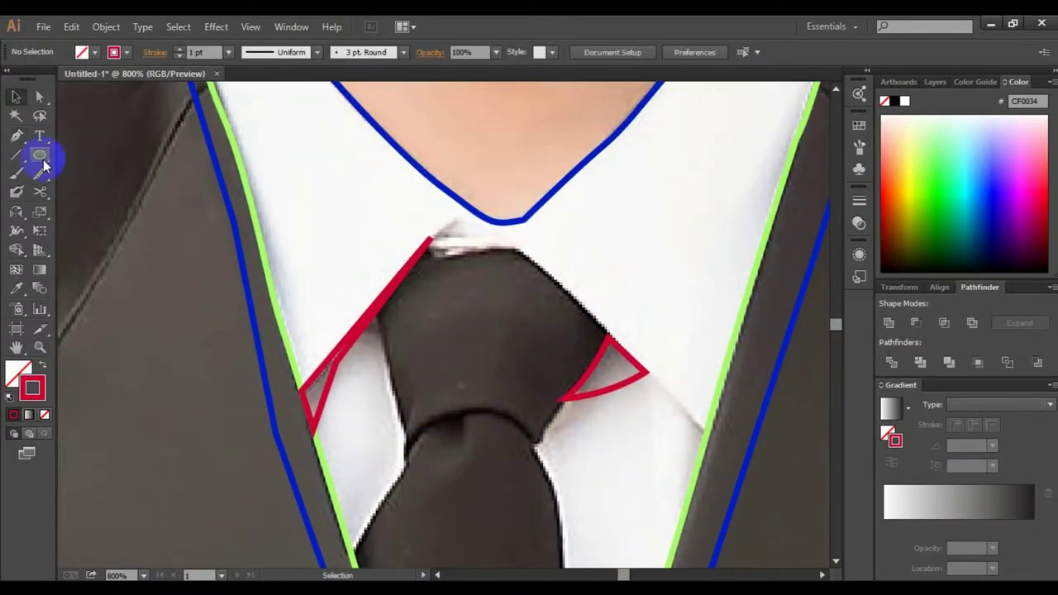
Step: Start a pink tie outline across the top of the knot and down its right edge
left_click(1021, 147)
left_click(451, 248)
left_click(513, 245)
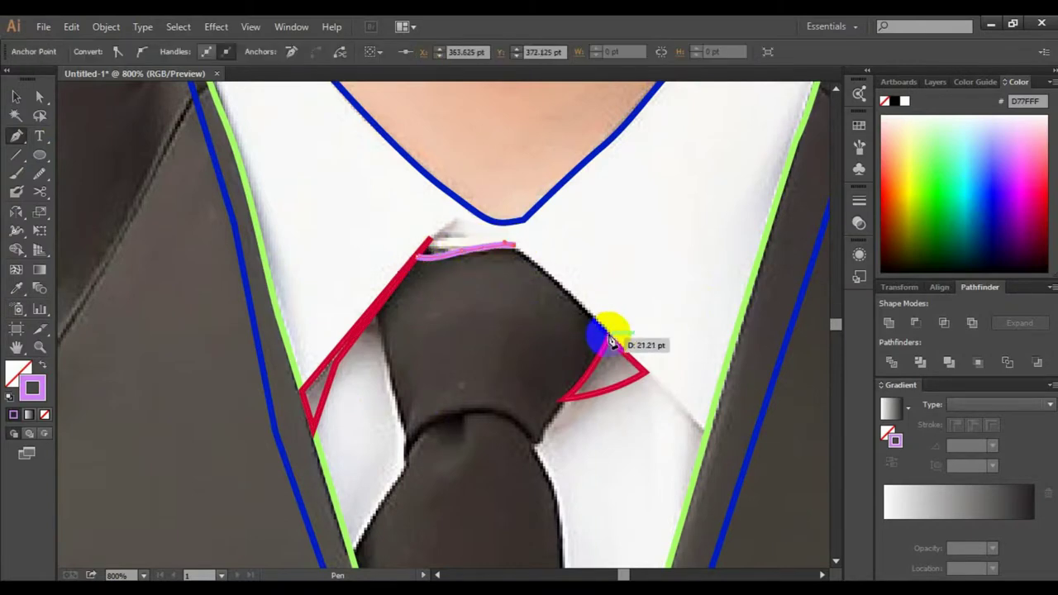
scroll(610, 336, "down", 2)
left_click(543, 437)
scroll(543, 437, "down", 1)
scroll(567, 449, "down", 3)
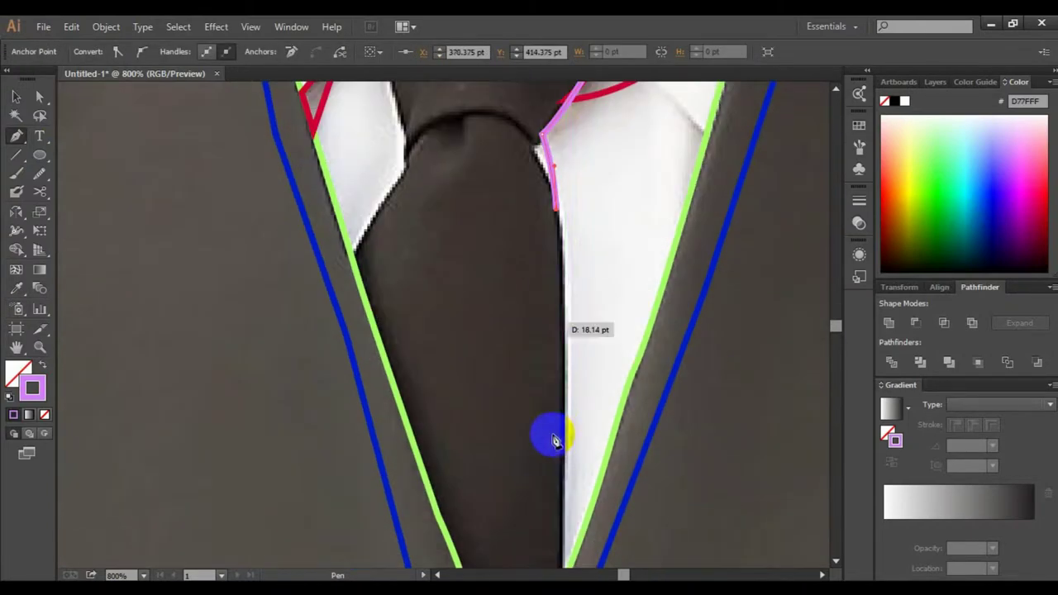
left_click(563, 438)
Step: Carry the pink outline around the tie tip and up its left edge, closing and deselecting it
scroll(568, 522, "down", 3)
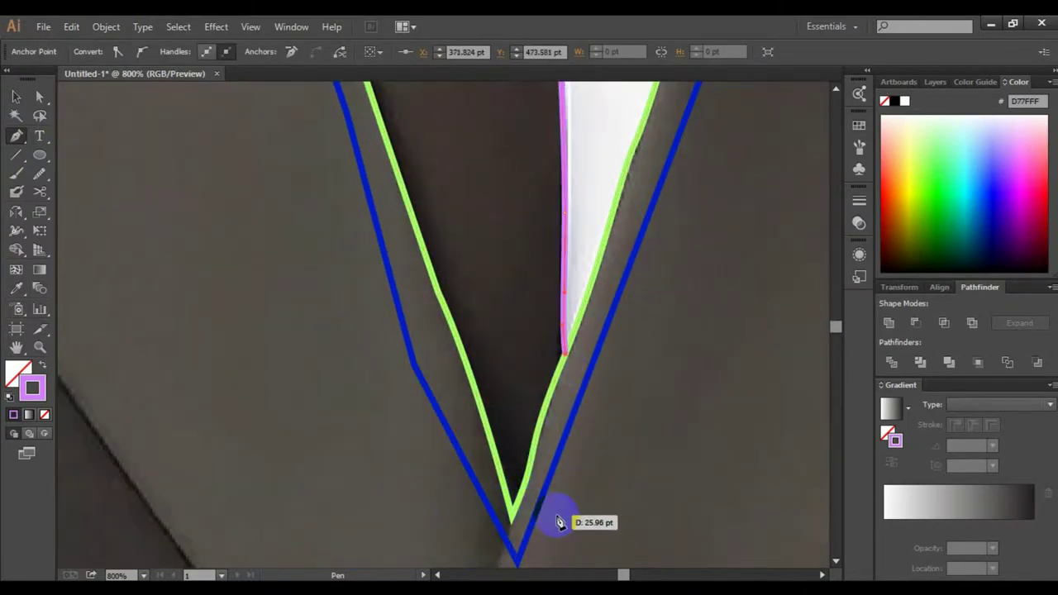
left_click(560, 516)
left_click(461, 519)
scroll(378, 303, "up", 5)
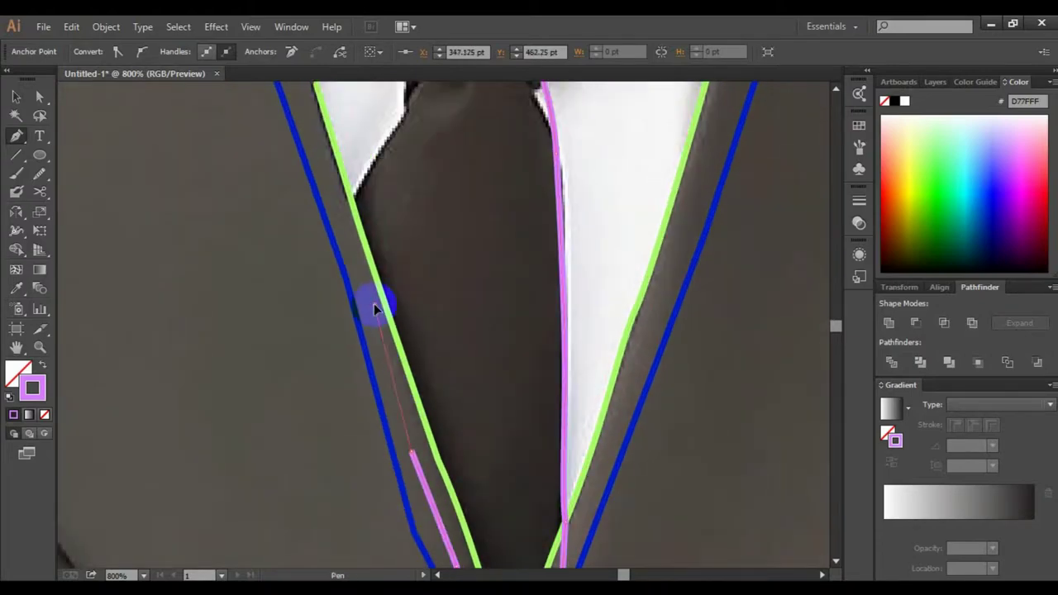
left_click(405, 266)
scroll(406, 267, "up", 3)
left_click(463, 313)
left_click(427, 153)
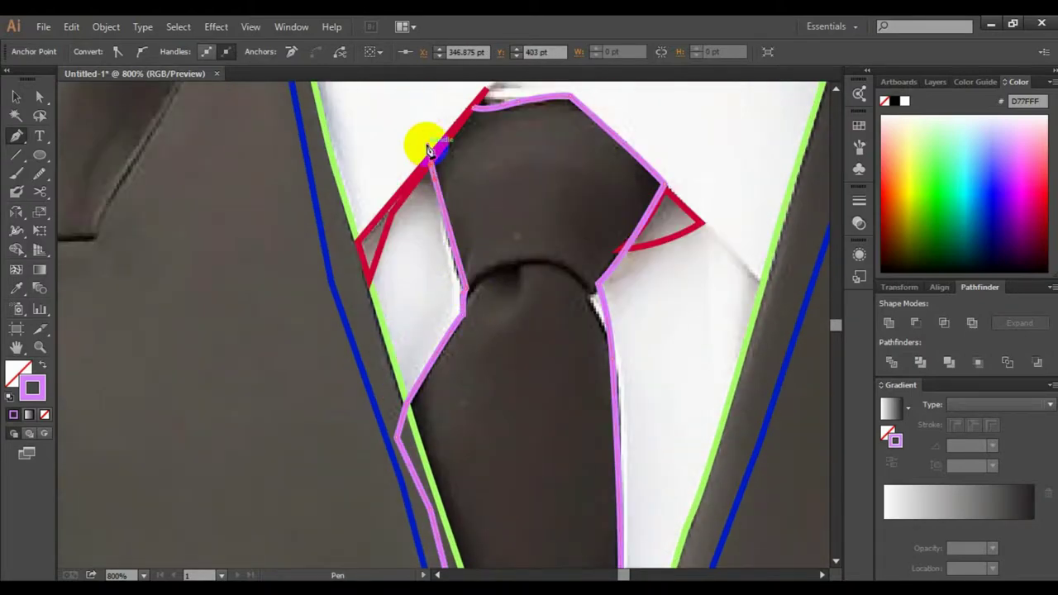
scroll(472, 160, "up", 1)
left_click(474, 149)
left_click(704, 236, "ctrl")
Step: Begin a curved line along the bottom of the tie knot
left_click(20, 139)
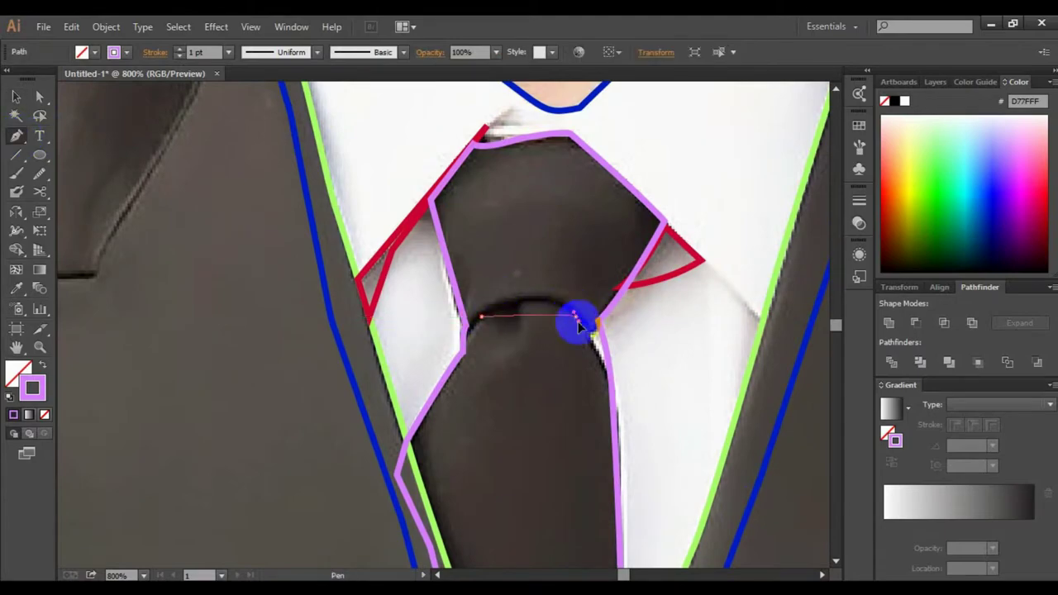
left_click_drag(576, 316, 536, 275)
left_click(486, 321)
Step: Zoom to the jacket lapel and begin its outline at the lapel notch
left_click(712, 352, "ctrl")
key("ctrl+0")
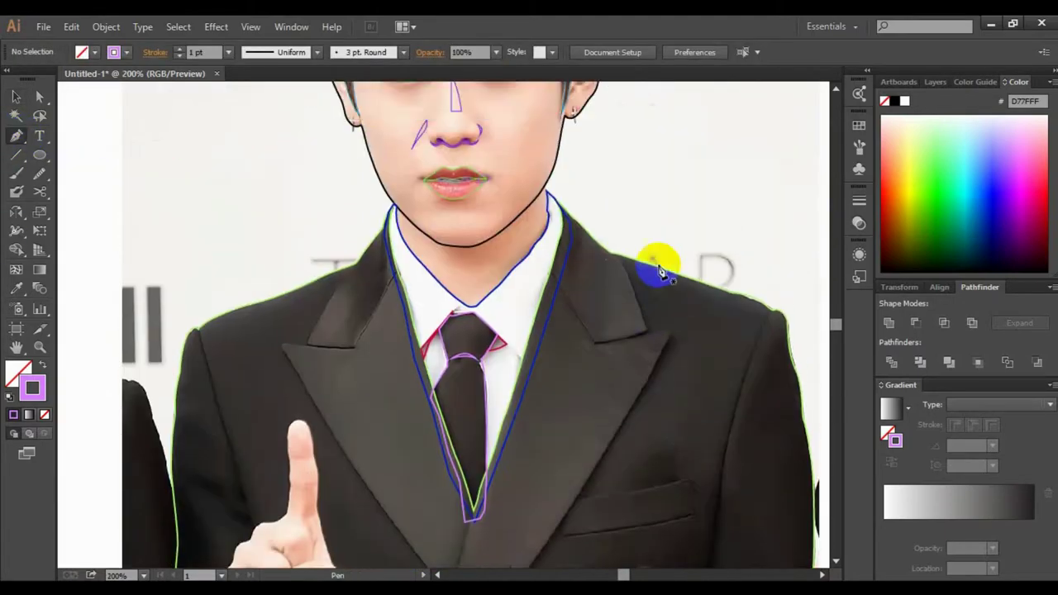
left_click(661, 269, "ctrl")
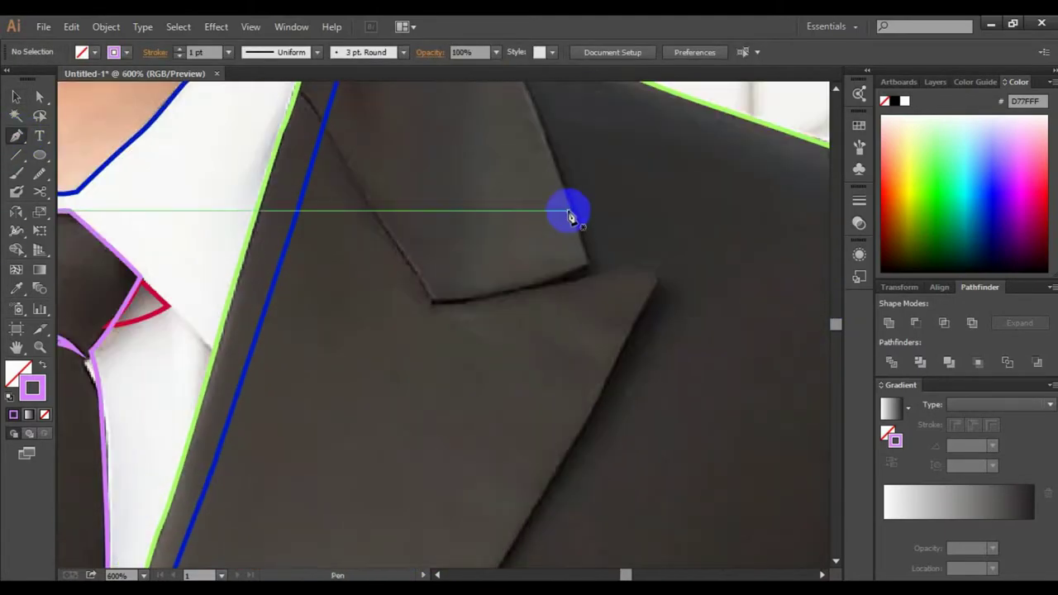
left_click(562, 178)
left_click(592, 262)
left_click(512, 289)
left_click(647, 279)
scroll(554, 378, "down", 5)
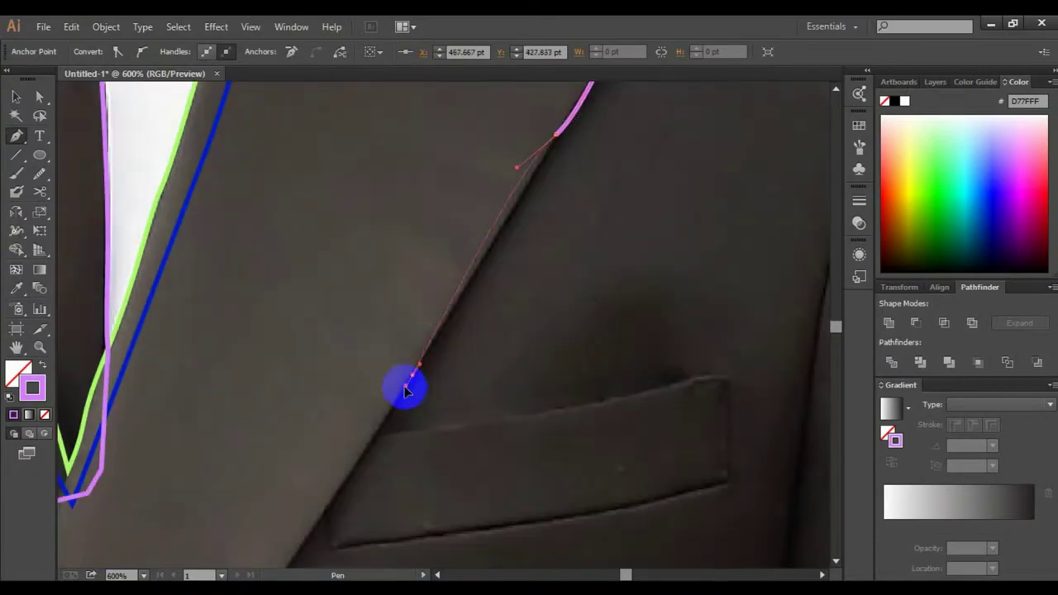
left_click_drag(543, 157, 585, 113)
Step: Trace the lapel edge down to its bottom corner and finish the line
left_click(435, 250)
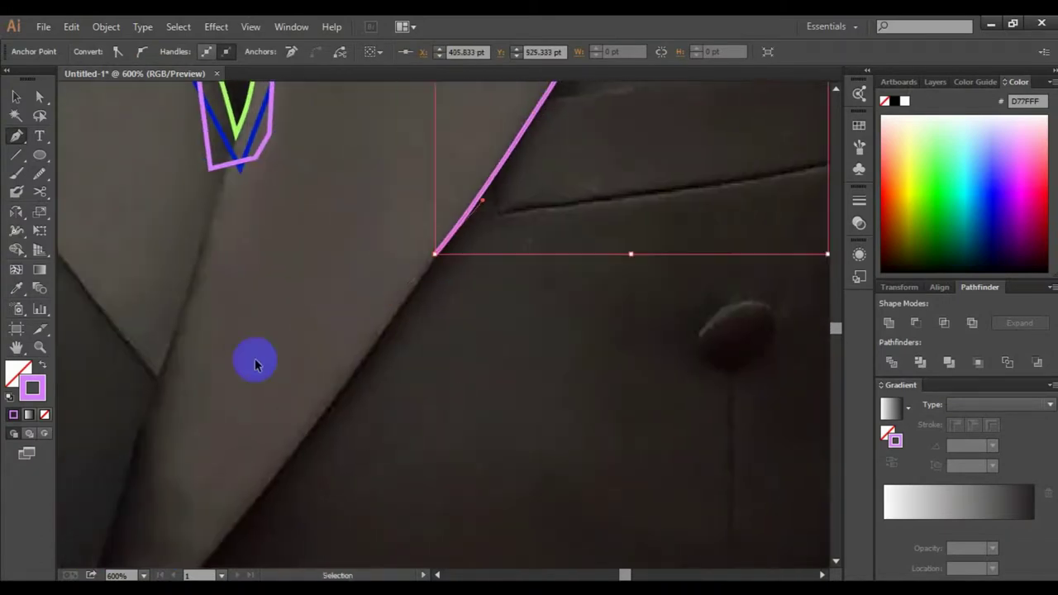
scroll(253, 359, "down", 5)
left_click_drag(332, 347, 293, 388)
scroll(372, 367, "up", 3)
left_click(446, 463)
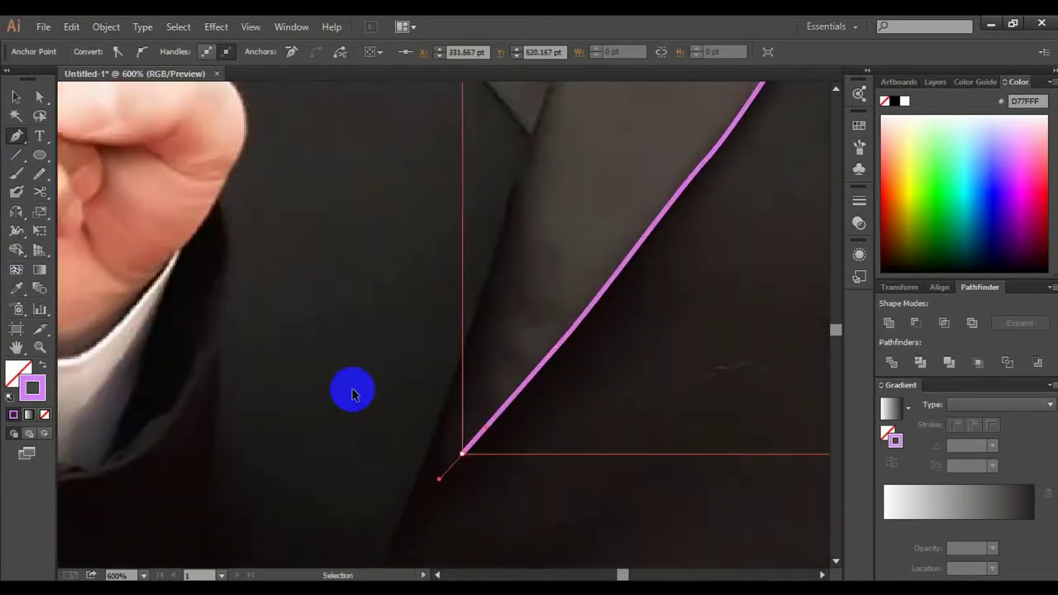
left_click_drag(750, 217, 752, 159)
scroll(753, 159, "up", 3)
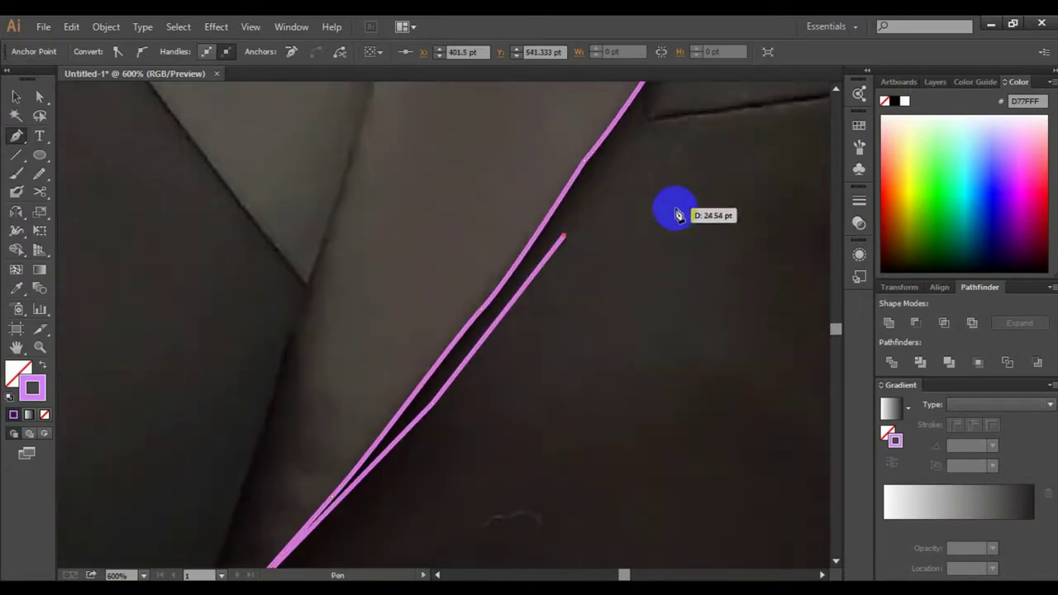
left_click(577, 330, "ctrl")
key("ctrl+minus")
key("ctrl+minus")
key("ctrl+minus")
key("ctrl+plus")
key("ctrl+plus")
key("ctrl+plus")
Step: Start a new curved pen line at the top of the jacket's front edge
key("p")
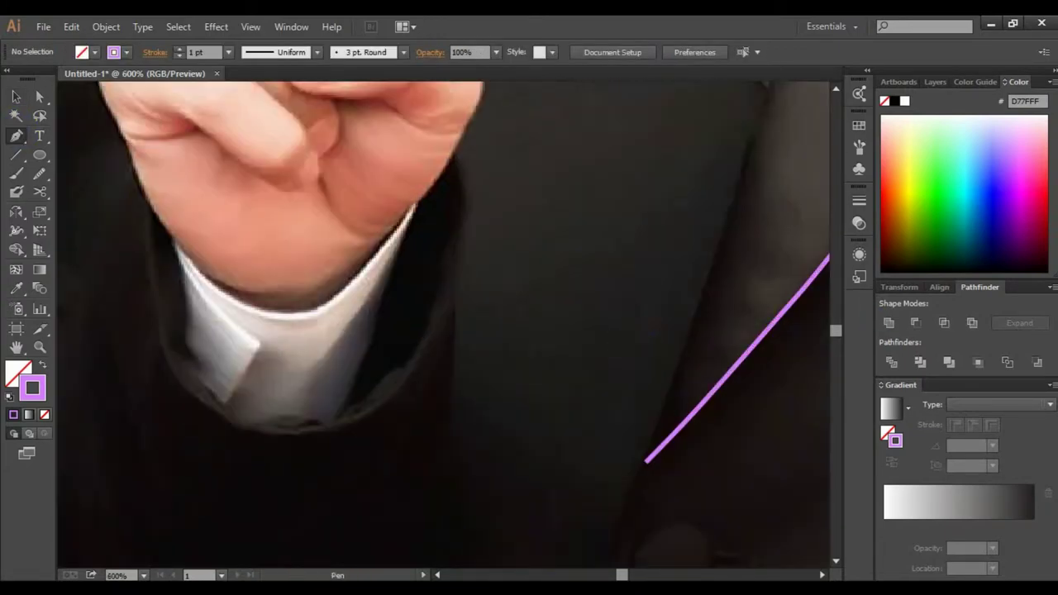
scroll(704, 170, "down", 2)
scroll(695, 227, "up", 3)
scroll(696, 228, "up", 3)
left_click(738, 161)
scroll(738, 162, "down", 3)
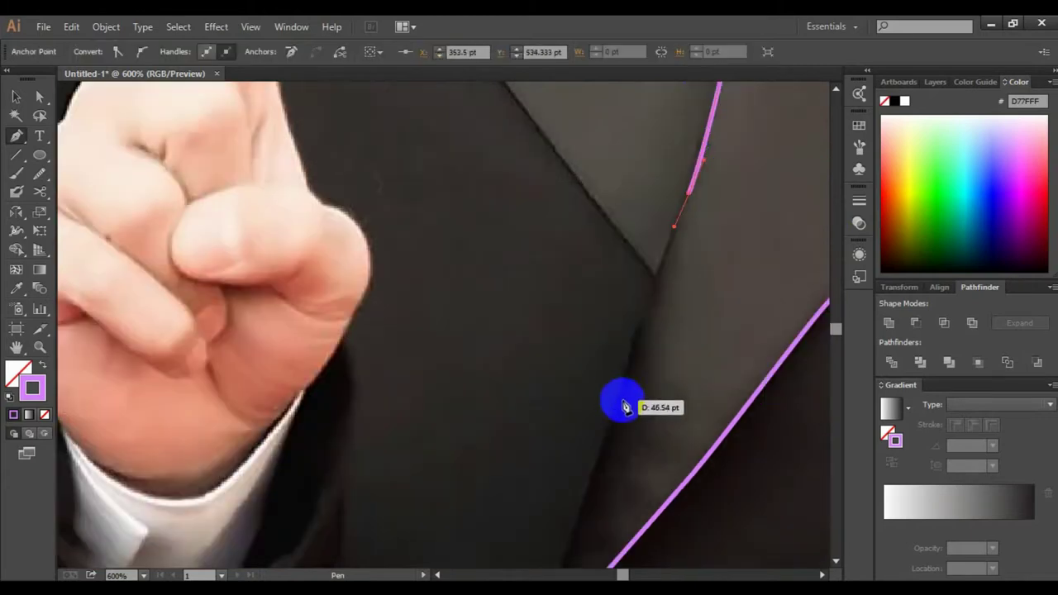
scroll(619, 436, "down", 2)
left_click_drag(542, 403, 526, 418)
Step: Extend the jacket front edge down toward the hem and end the line
scroll(526, 419, "down", 3)
left_click(510, 338)
scroll(510, 338, "down", 3)
left_click(496, 421)
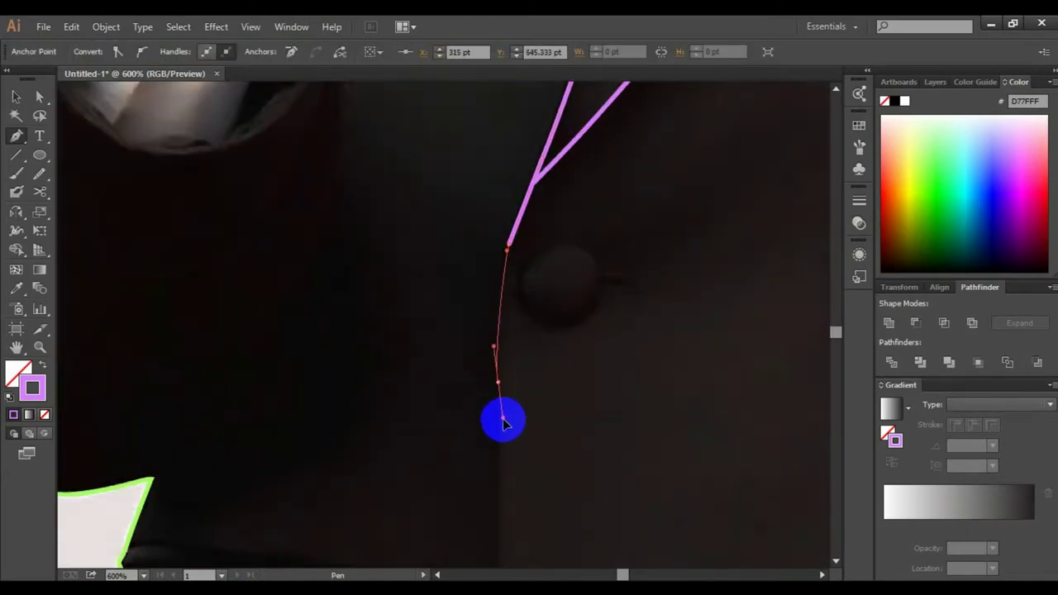
scroll(549, 371, "down", 2)
scroll(500, 416, "down", 2)
scroll(501, 418, "down", 2)
left_click(673, 243, "ctrl")
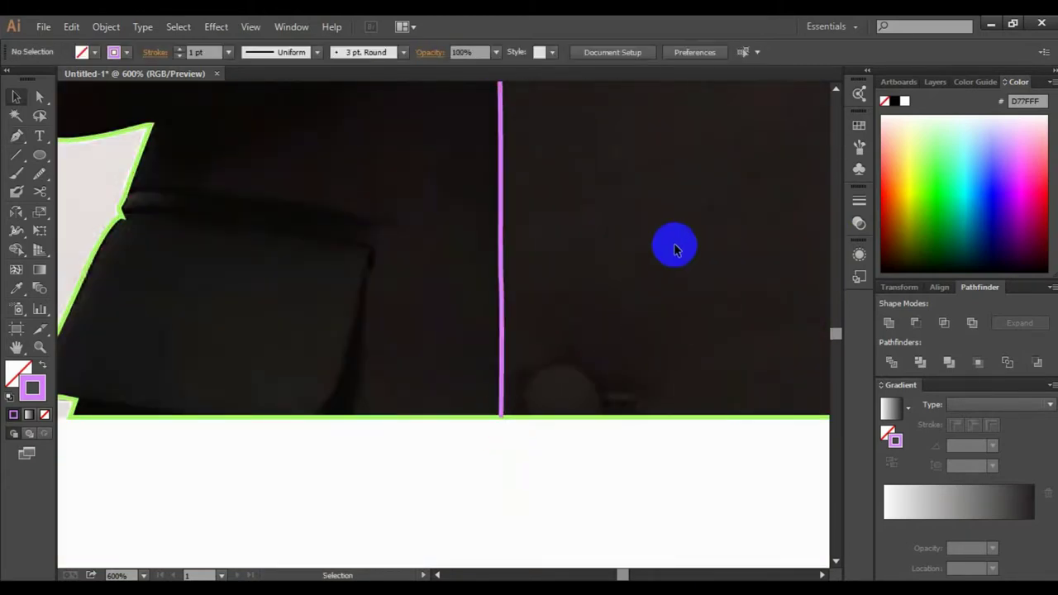
Step: Draw small ellipses around three of the jacket buttons
key("ctrl+minus")
key("ctrl+minus")
key("ctrl+minus")
key("ctrl+plus")
left_click(39, 155)
left_click_drag(506, 319, 553, 361)
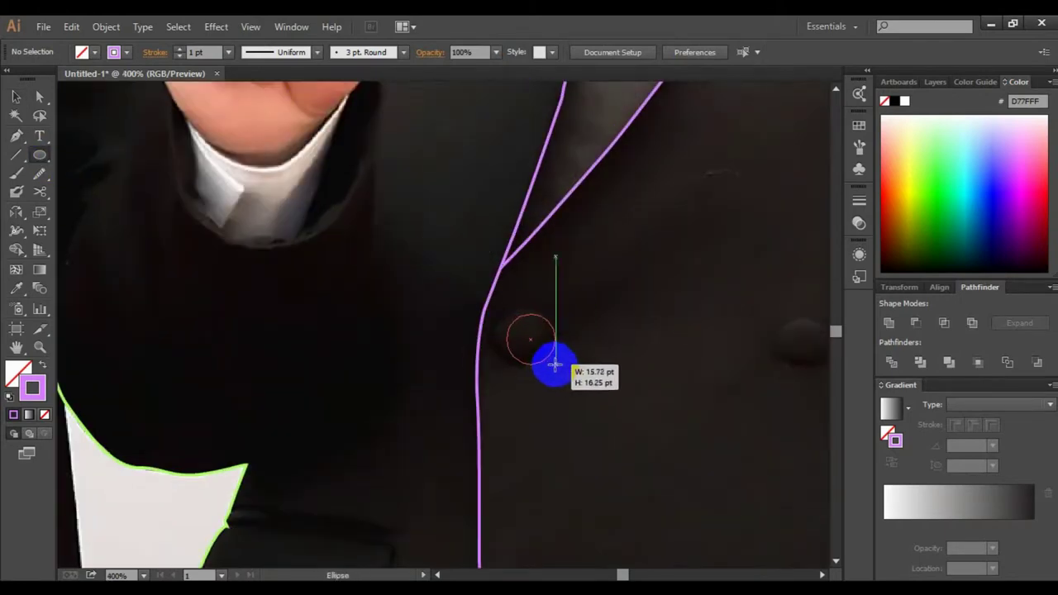
scroll(686, 315, "down", 2)
scroll(744, 248, "down", 2)
key("l")
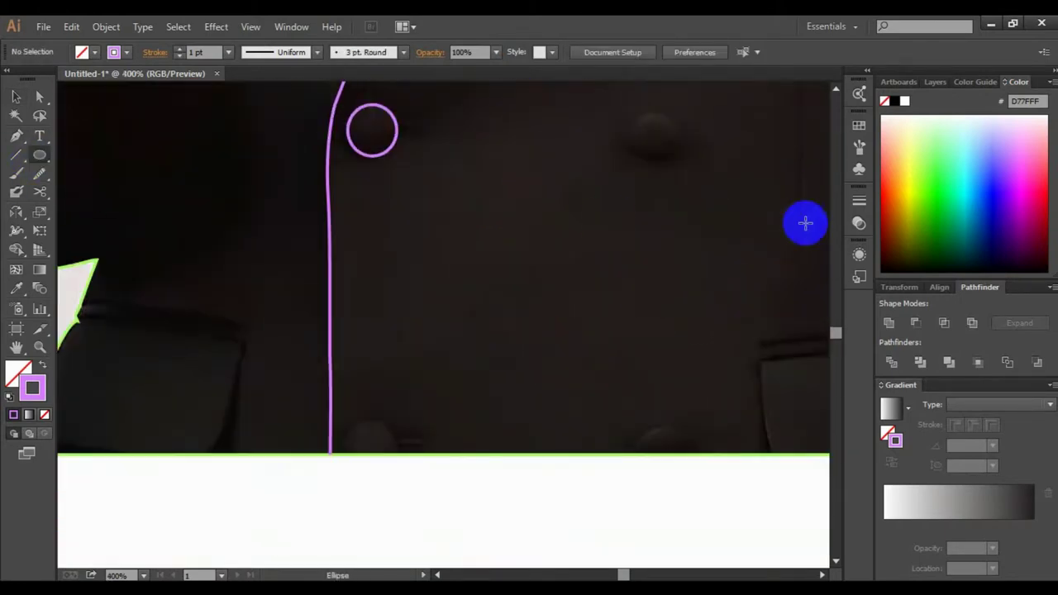
scroll(662, 248, "up", 4)
scroll(578, 265, "right", 5)
left_click_drag(518, 279, 583, 323)
scroll(661, 298, "up", 5)
left_click_drag(680, 275, 743, 315)
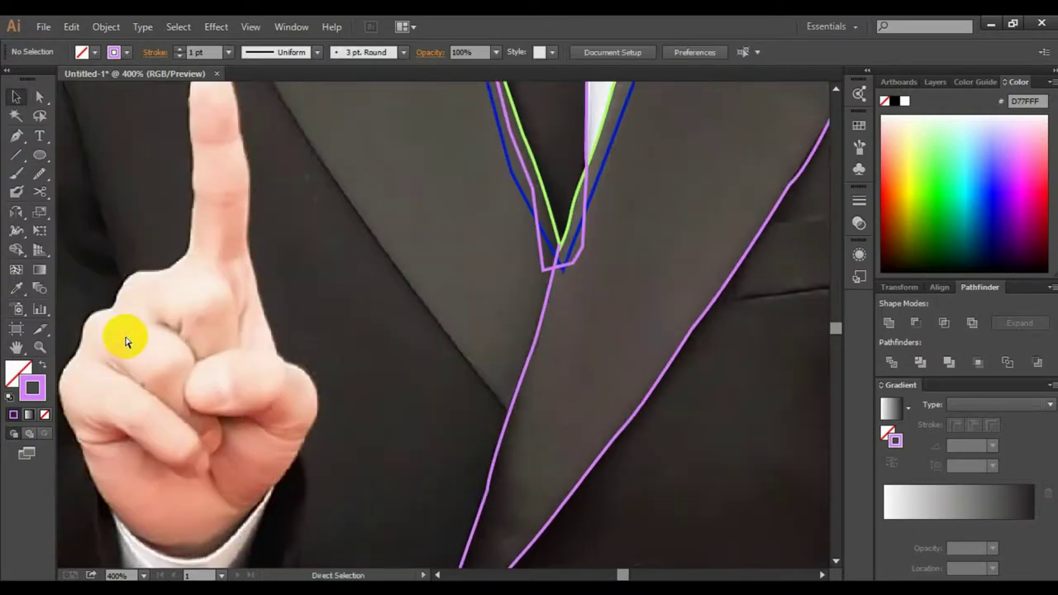
Step: Begin the purple fist outline along the raised finger and over its fingertip
left_click_drag(645, 354, 652, 357)
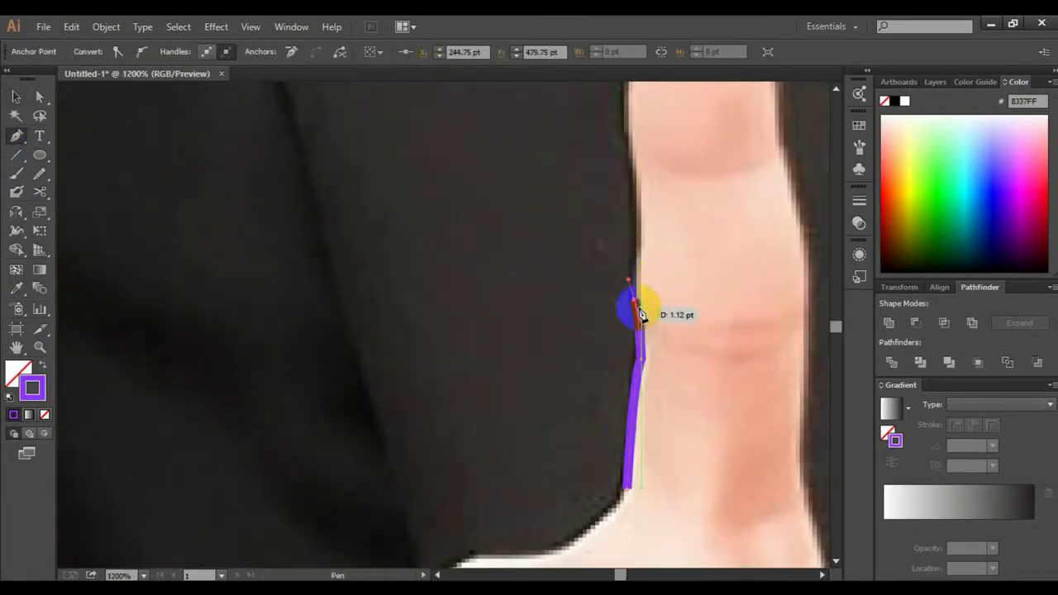
scroll(628, 215, "up", 3)
left_click(654, 166)
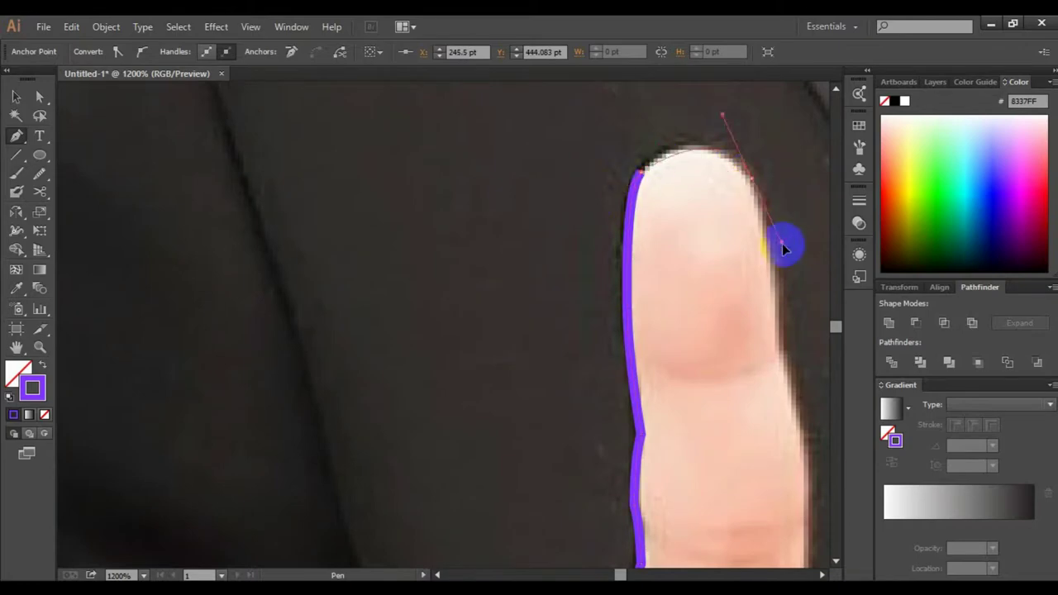
left_click_drag(784, 248, 798, 247)
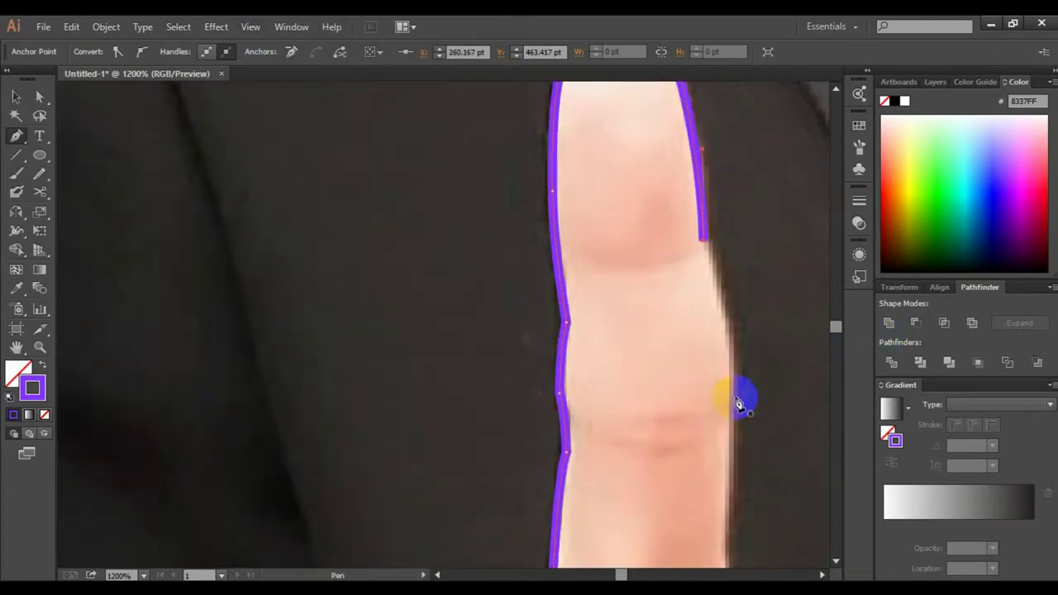
scroll(745, 425, "down", 10)
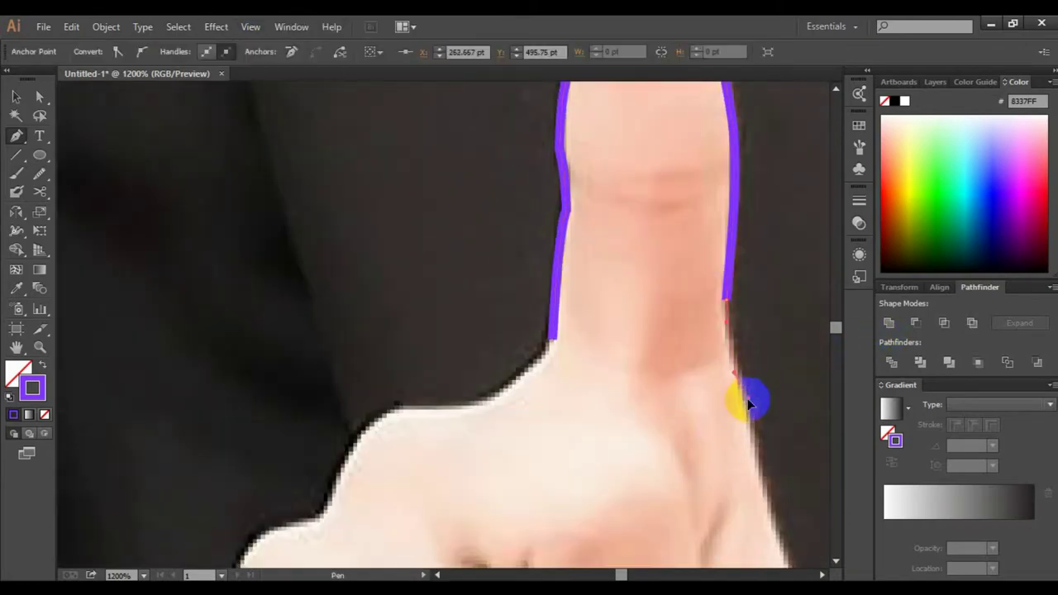
left_click(744, 449)
scroll(744, 448, "down", 3)
scroll(661, 337, "down", 3)
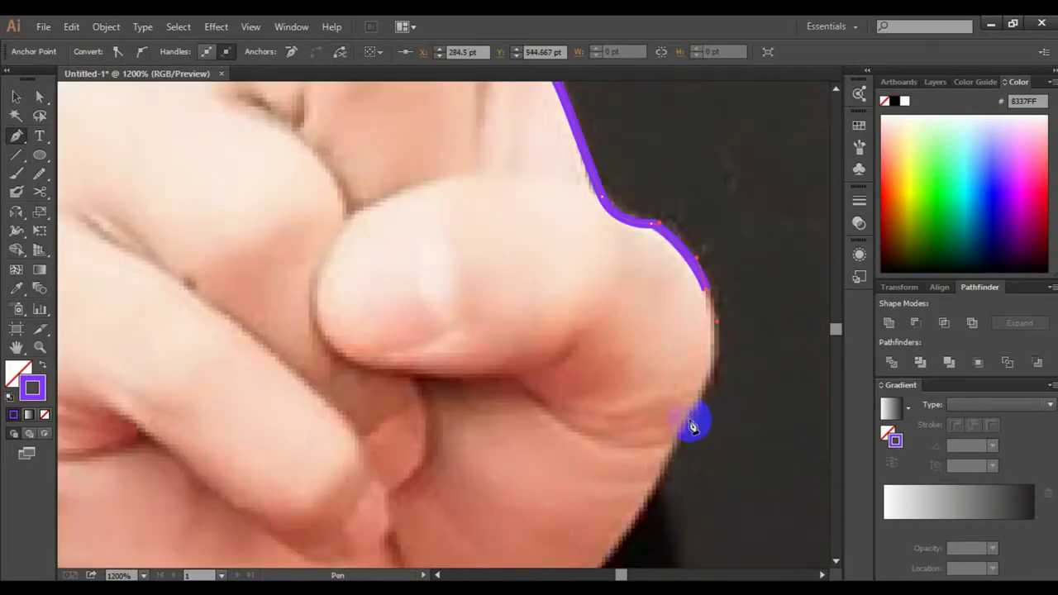
scroll(694, 425, "down", 3)
scroll(697, 372, "down", 3)
Step: Extend the outline down the side of the fist to where it meets the collar
left_click(637, 322)
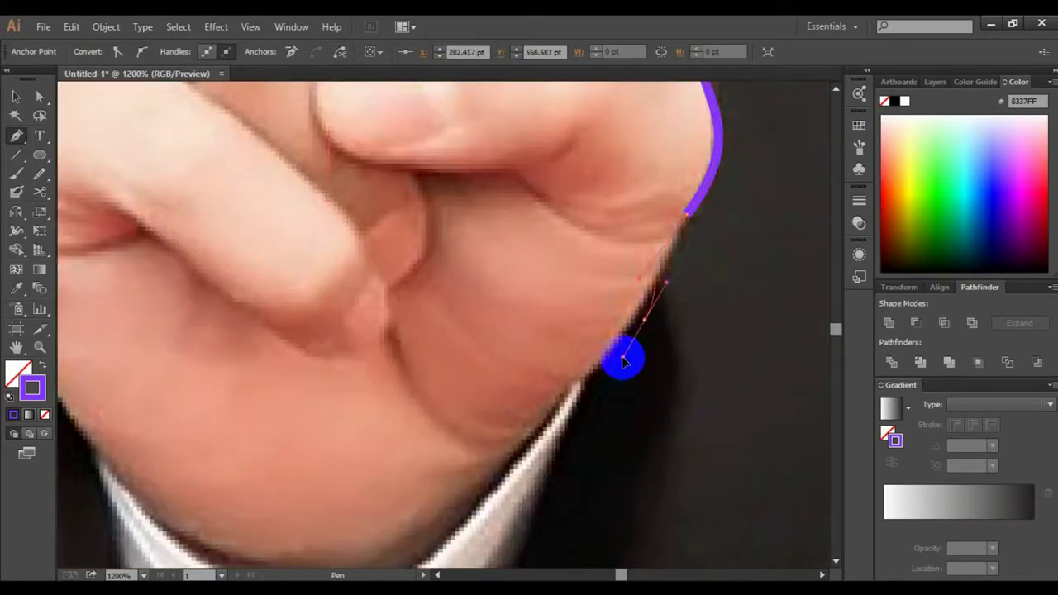
scroll(761, 343, "left", 2)
scroll(736, 215, "down", 3)
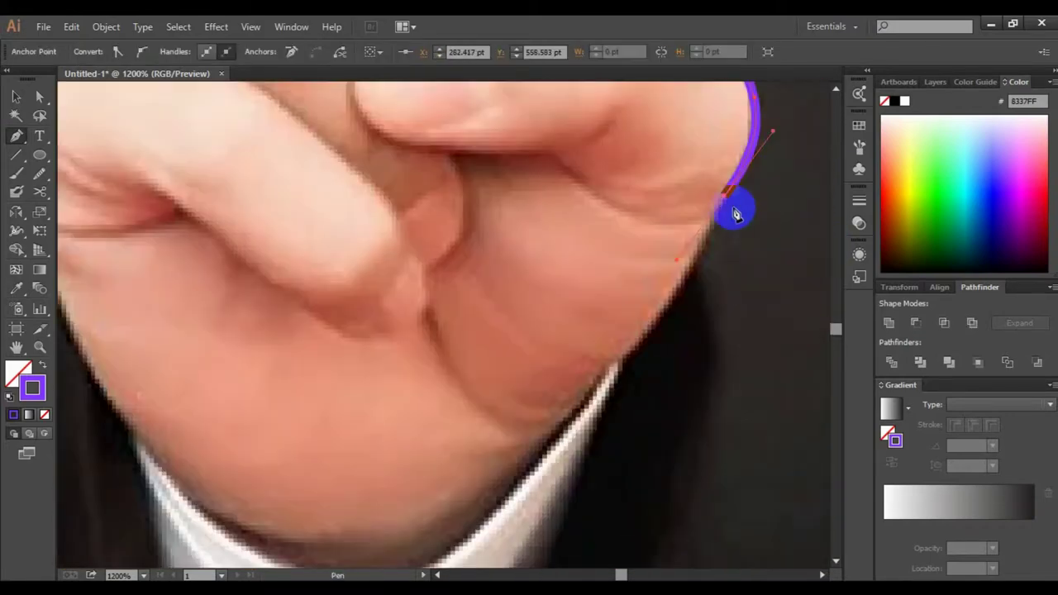
left_click(606, 376)
scroll(589, 316, "down", 2)
key("ctrl+z")
left_click(635, 269)
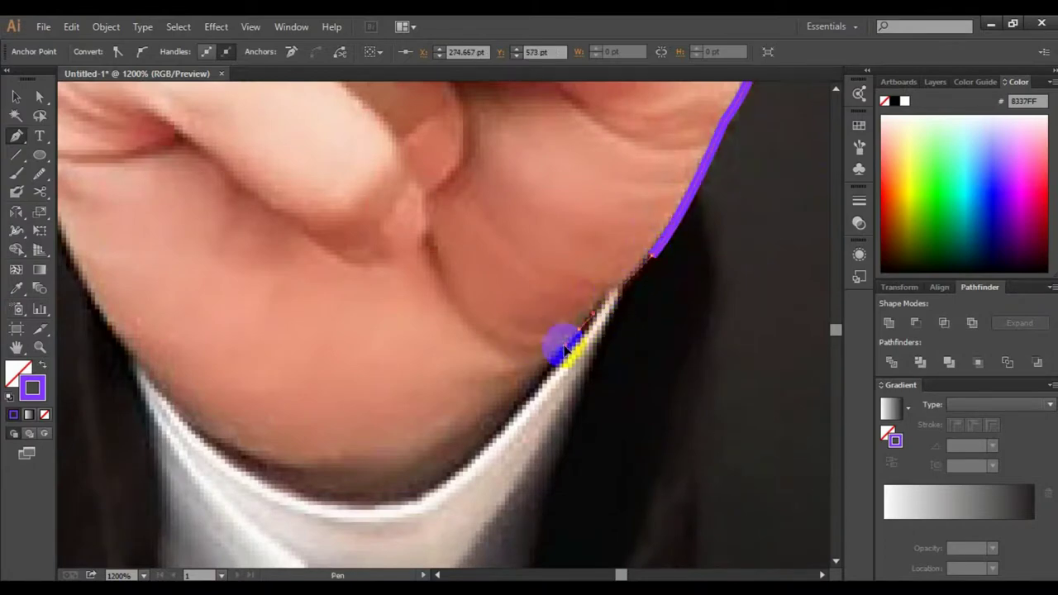
scroll(401, 398, "down", 2)
scroll(463, 384, "left", 2)
left_click(541, 368, "ctrl")
Step: Continue the outline along the fist's lower edge and up its left side
left_click(700, 259)
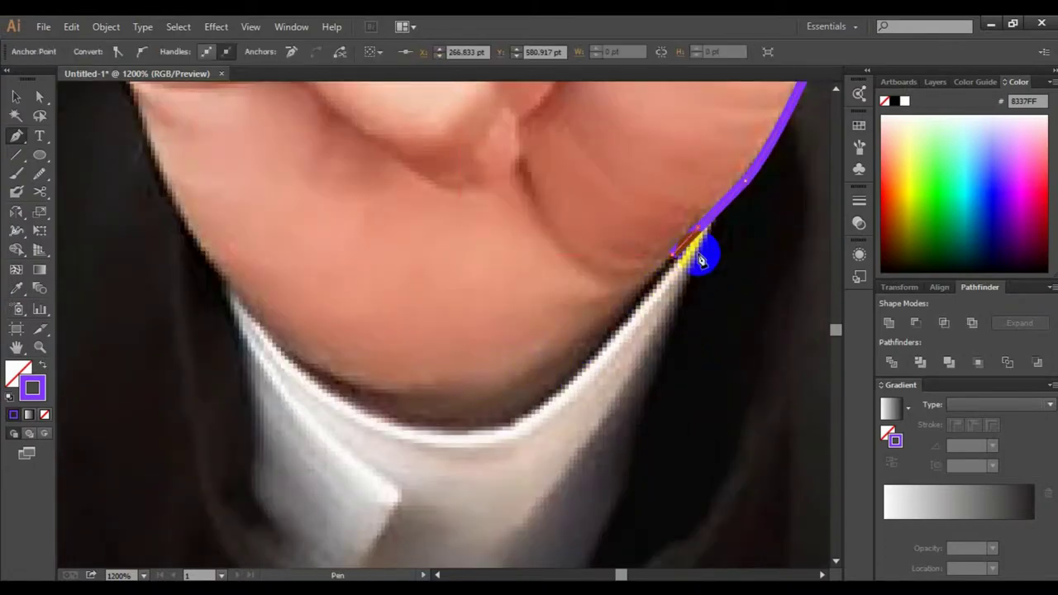
scroll(349, 396, "left", 3)
left_click(359, 307)
left_click(397, 241)
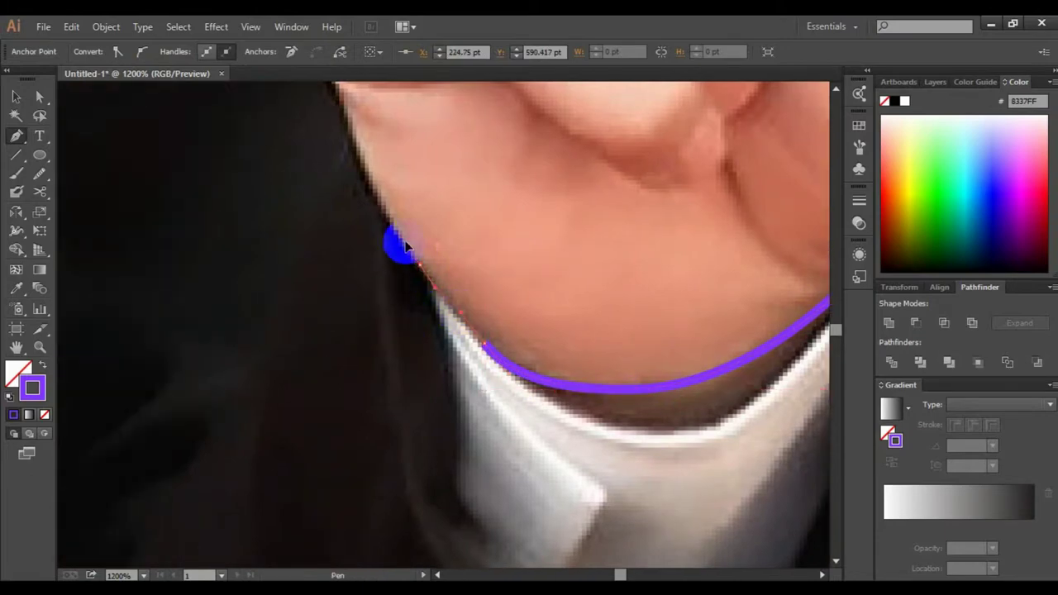
scroll(397, 240, "left", 3)
left_click(485, 201)
scroll(453, 234, "up", 2)
left_click(463, 207)
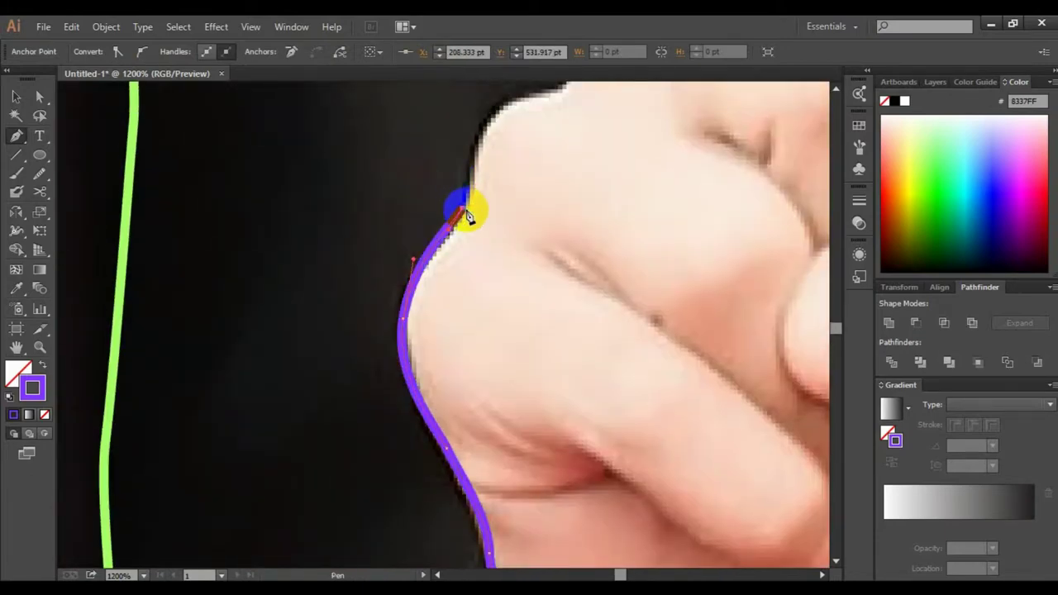
scroll(468, 215, "left", 2)
scroll(496, 207, "left", 3)
Step: Curve the outline around the outer knuckle and smooth it with the Smooth tool
left_click(644, 208)
scroll(643, 209, "up", 3)
scroll(579, 272, "right", 2)
left_click(502, 334)
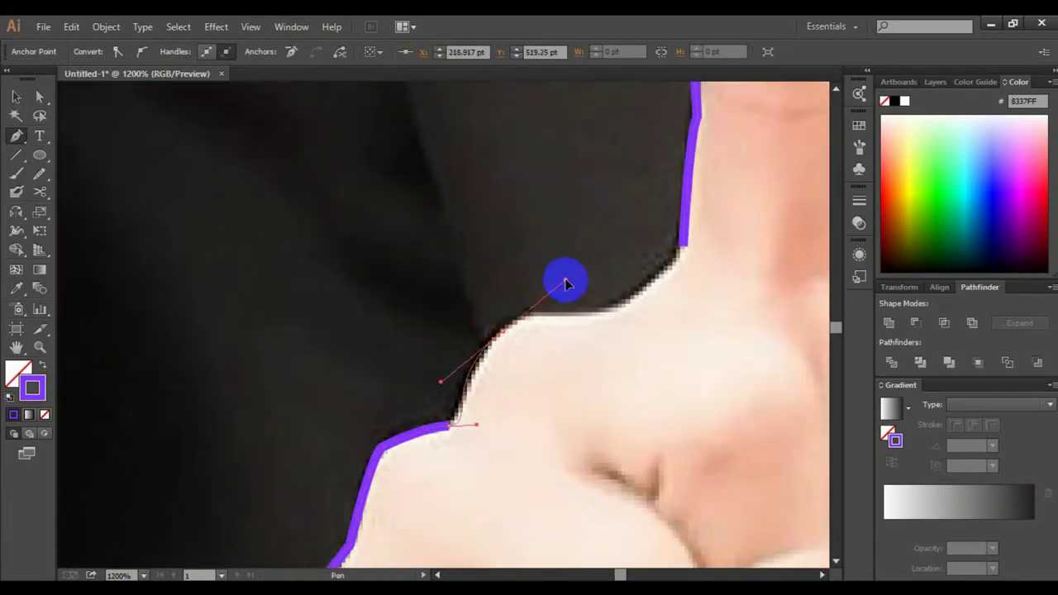
mouse_move(535, 312)
left_mouse_down()
mouse_move(542, 320)
mouse_move(504, 354)
left_mouse_up()
key("n")
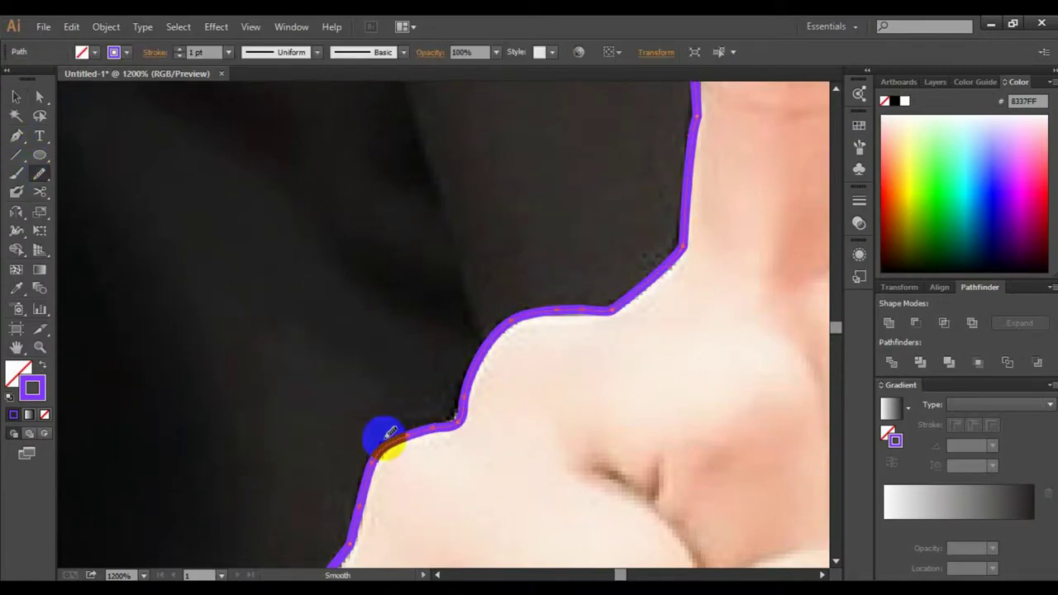
key("p")
Step: Draw a curved crease line across the fingers
scroll(607, 285, "down", 5)
scroll(470, 299, "left", 3)
scroll(467, 160, "up", 1)
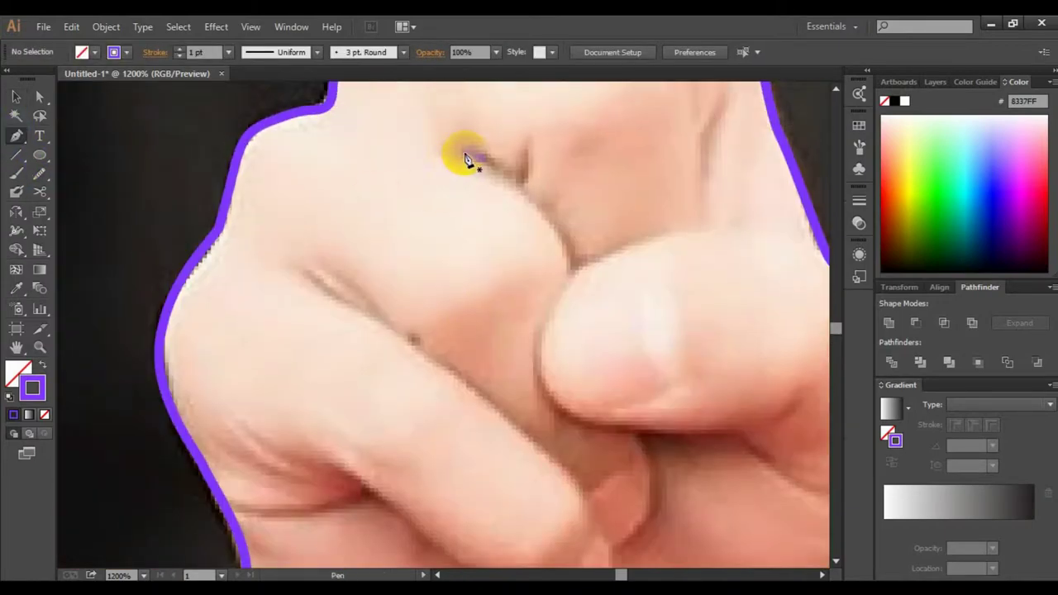
left_click(466, 153)
left_click_drag(549, 220, 555, 237)
scroll(733, 412, "down", 3)
left_click(637, 342)
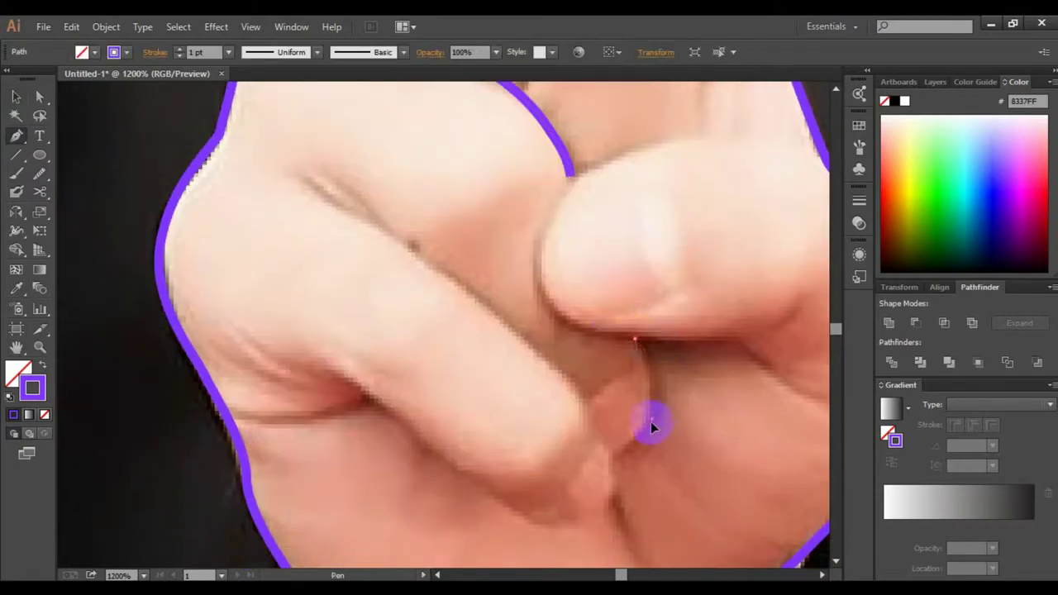
scroll(651, 422, "down", 3)
left_click_drag(654, 325, 644, 378)
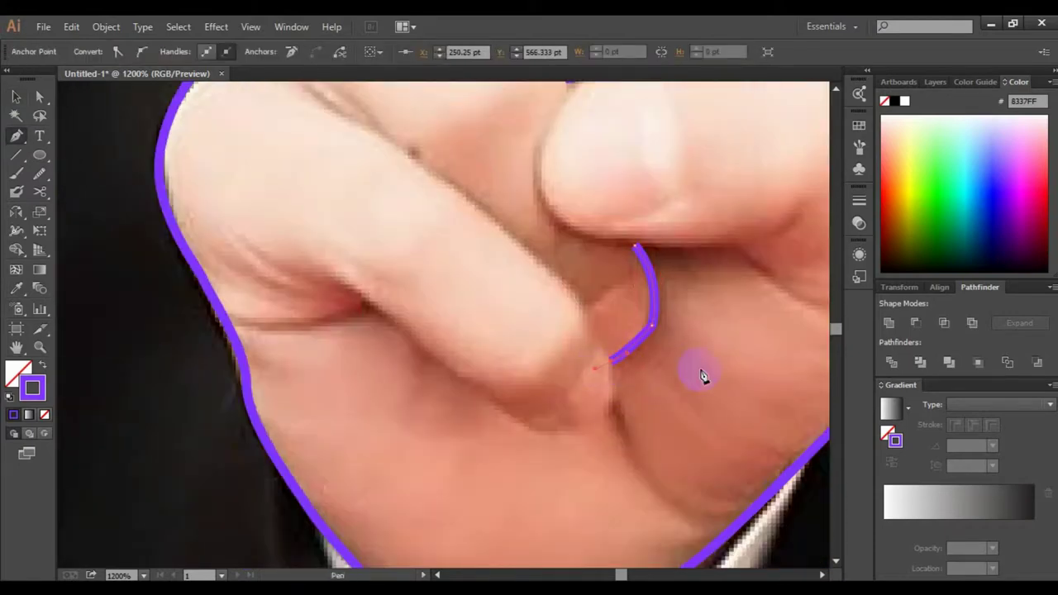
scroll(702, 376, "up", 2)
Step: Outline the curled fingertip as a closed shape
left_click(296, 177)
left_click_drag(346, 209, 357, 223)
left_click(521, 333)
scroll(579, 322, "down", 2)
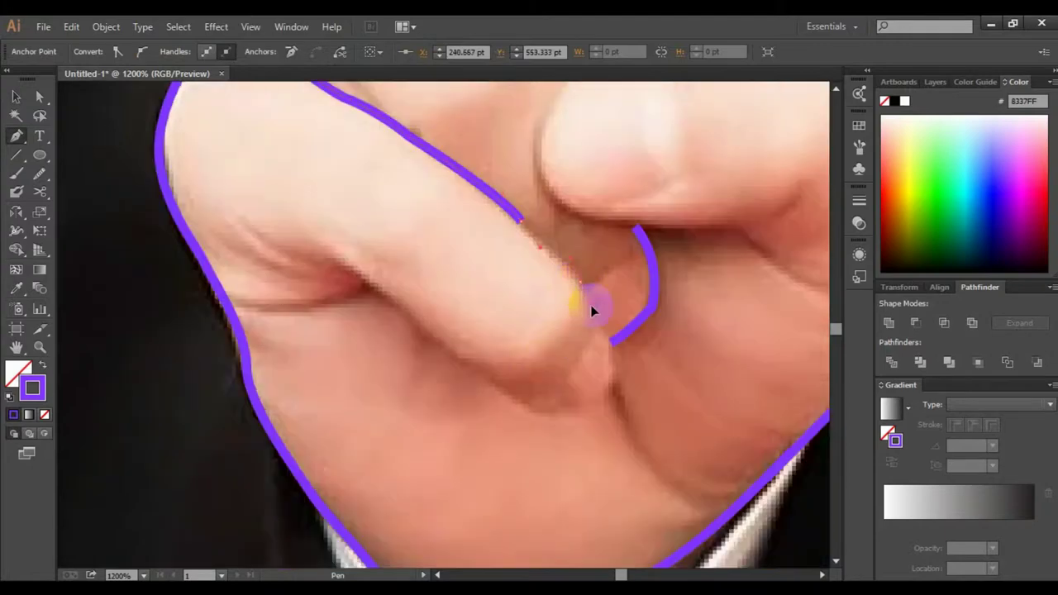
left_click(612, 347)
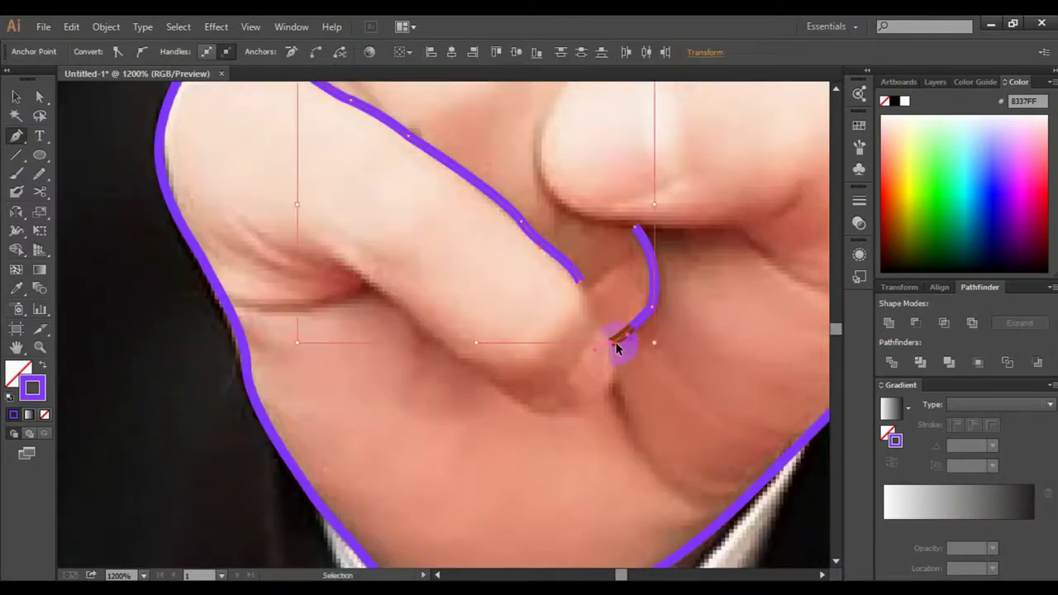
scroll(615, 387, "down", 1)
scroll(429, 289, "left", 2)
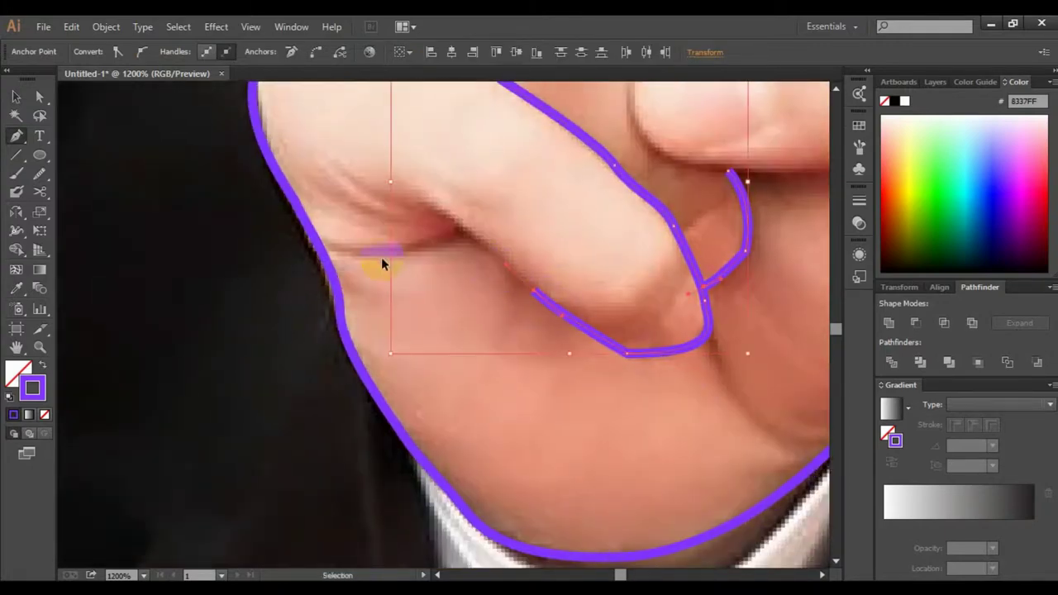
scroll(397, 277, "up", 2)
scroll(426, 306, "up", 1)
key("v")
scroll(496, 322, "right", 4)
scroll(463, 318, "up", 5)
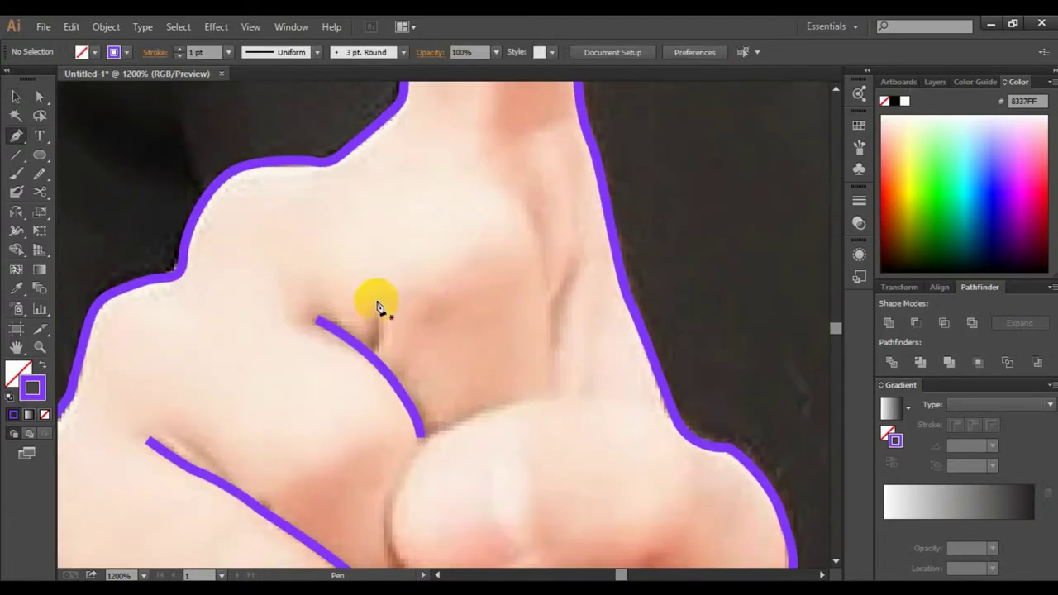
Step: Add a curved knuckle crease and outline the thumb down along the knuckle
key("p")
left_click(381, 306)
left_click(364, 339)
scroll(520, 307, "up", 1)
left_click_drag(507, 263, 537, 311)
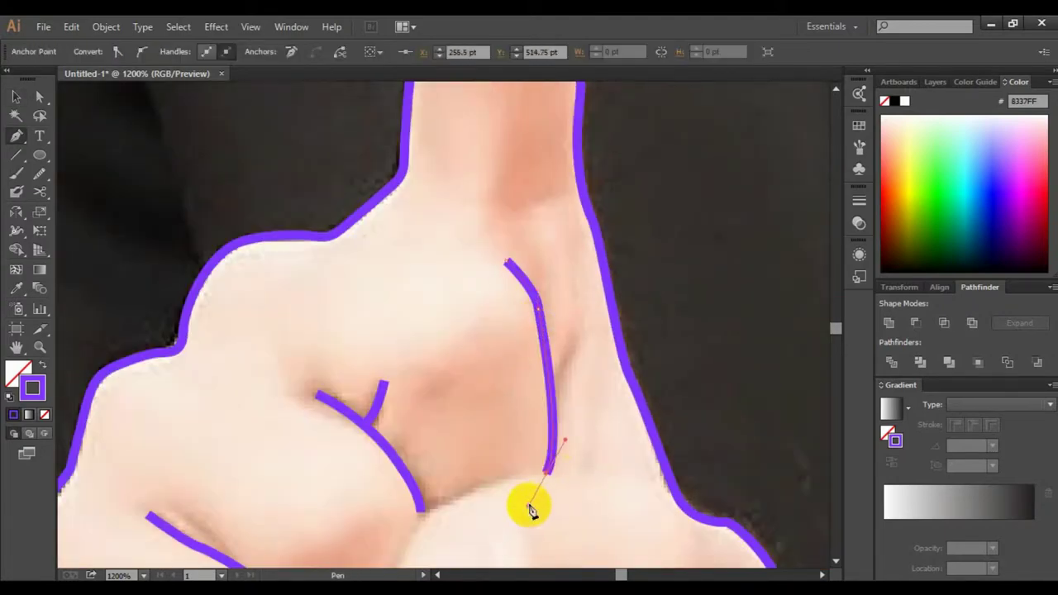
scroll(546, 488, "down", 2)
left_click(494, 378)
left_click(432, 405)
left_click_drag(387, 500, 397, 545)
scroll(463, 451, "down", 2)
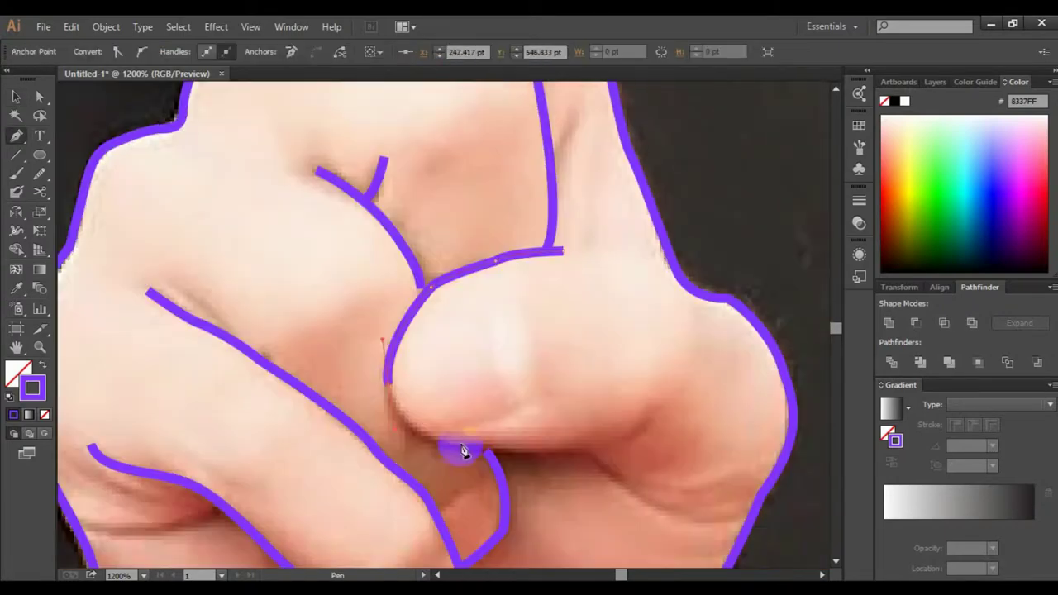
scroll(647, 469, "down", 1)
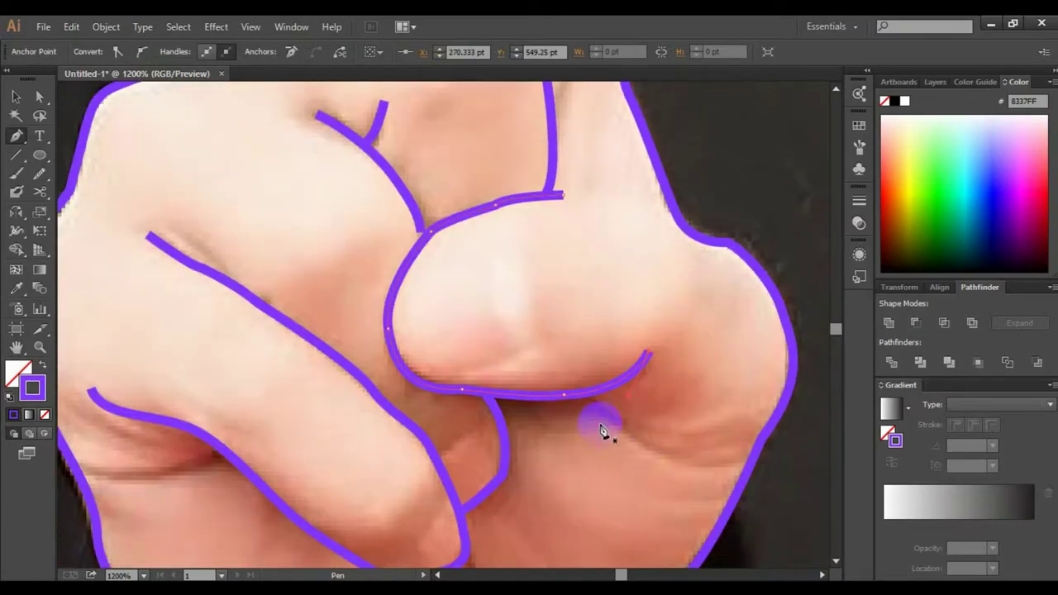
left_click(702, 454, "ctrl")
Step: Review the whole fist and adjust a crease line's anchors with Direct Selection
scroll(637, 381, "up", 5)
scroll(596, 331, "left", 3)
key("ctrl+minus")
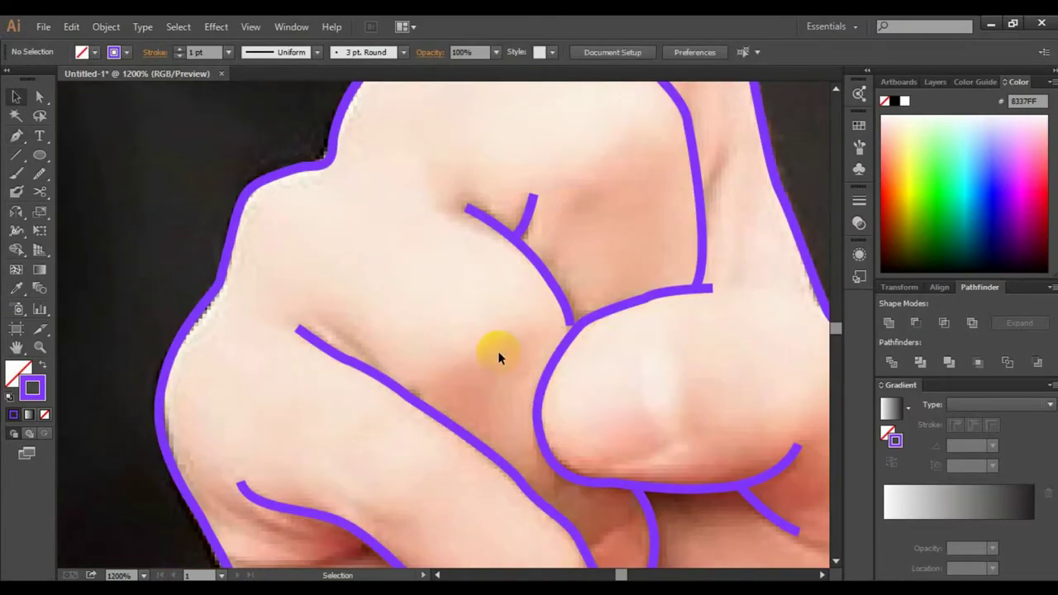
scroll(497, 350, "down", 2)
key("a")
left_click(316, 208)
scroll(397, 322, "left", 2)
left_click(196, 500)
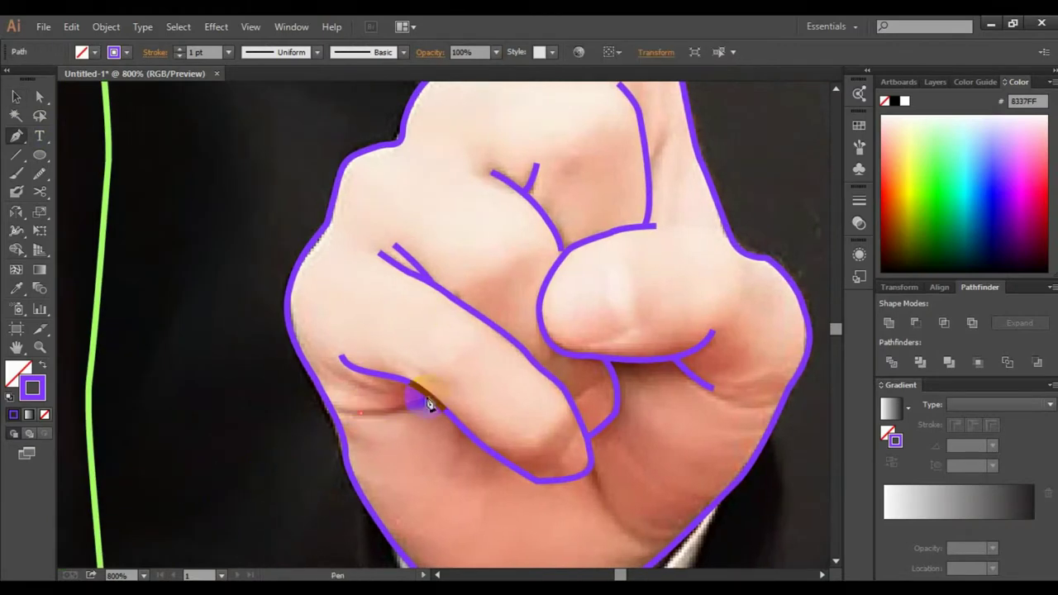
scroll(425, 402, "down", 2)
key("ctrl+plus")
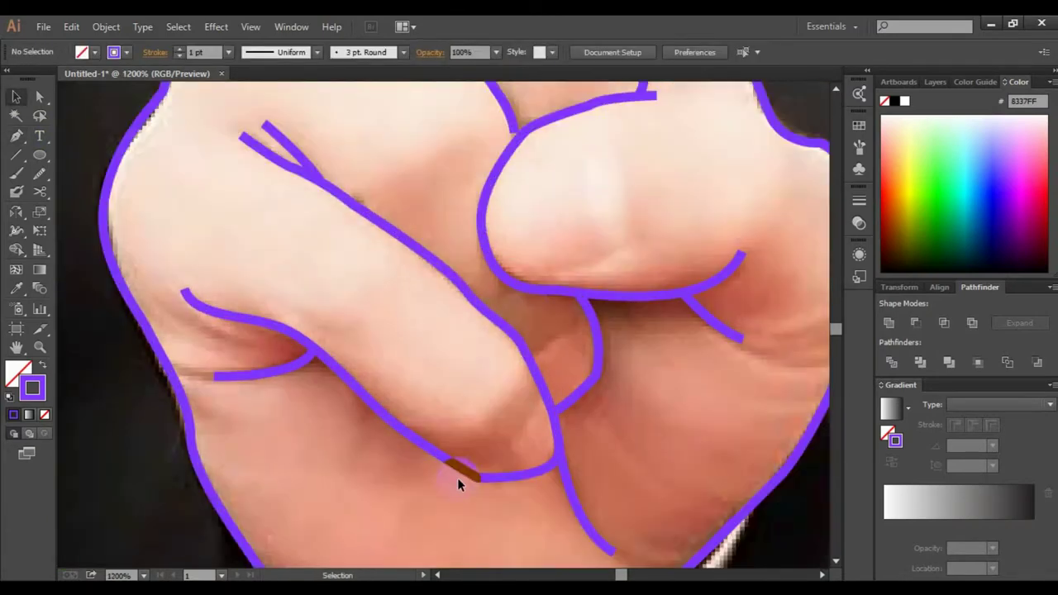
scroll(725, 361, "down", 3)
Step: Begin the green shirt-cuff outline along its upper edge to the left corner
key("p")
left_click(642, 261)
left_click_drag(506, 436, 331, 454)
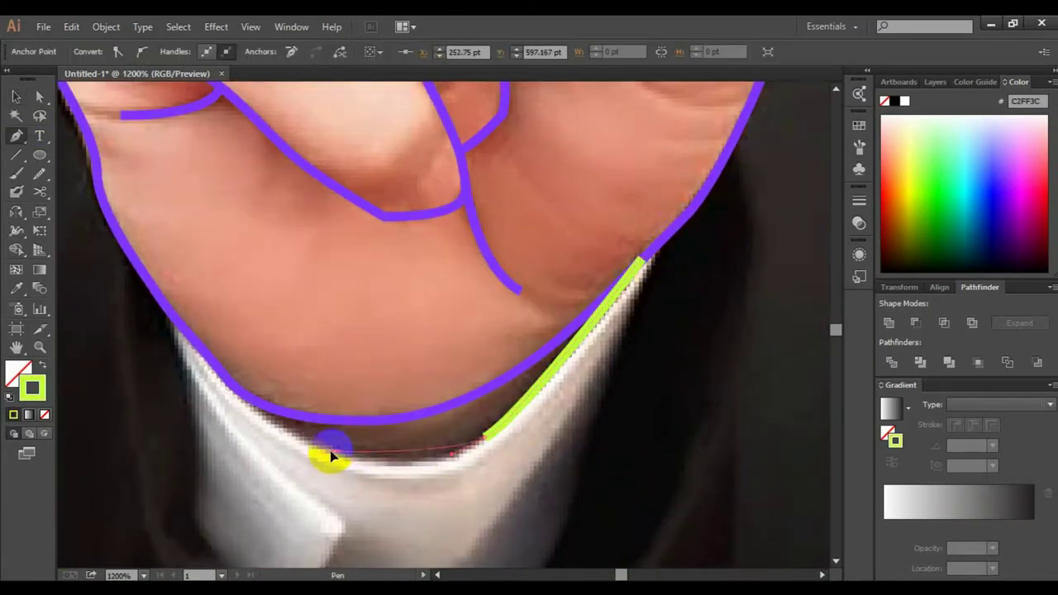
scroll(331, 454, "left", 3)
left_click(300, 406)
left_click(329, 304)
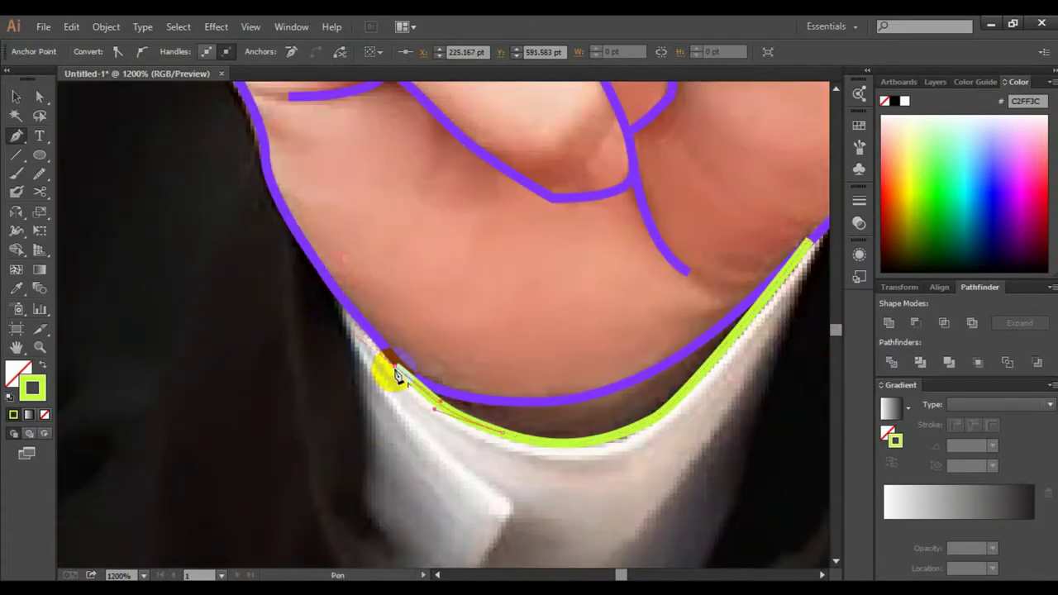
left_click(359, 457)
Step: Continue the green cuff outline down, along the bottom and up the right side, closing it
scroll(359, 457, "down", 2)
left_click(361, 381)
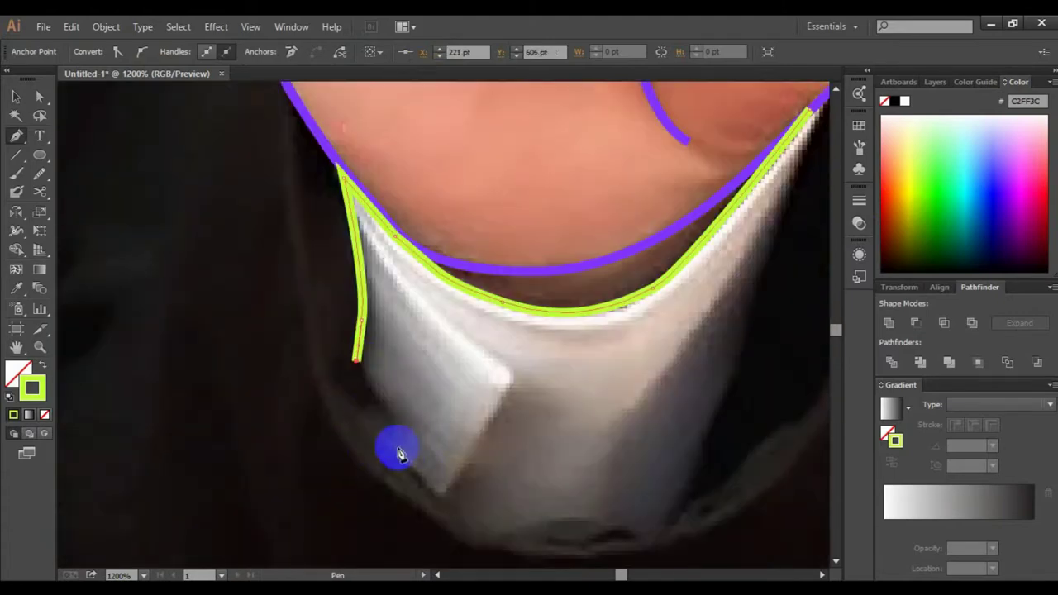
left_click(398, 454)
left_click(496, 538)
scroll(496, 539, "right", 3)
left_click_drag(550, 529, 642, 339)
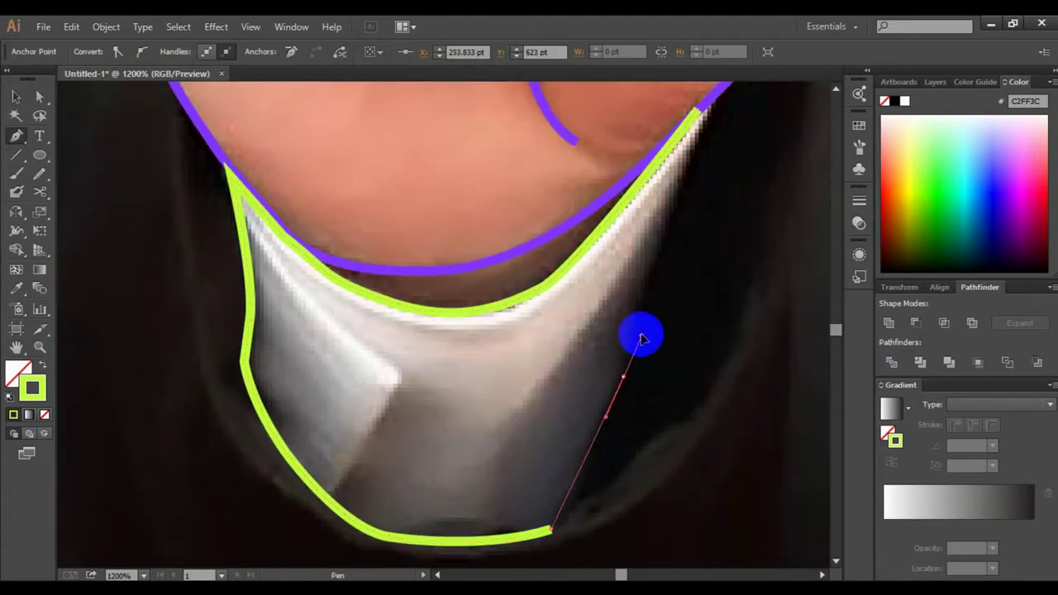
scroll(665, 366, "up", 2)
left_click(701, 221)
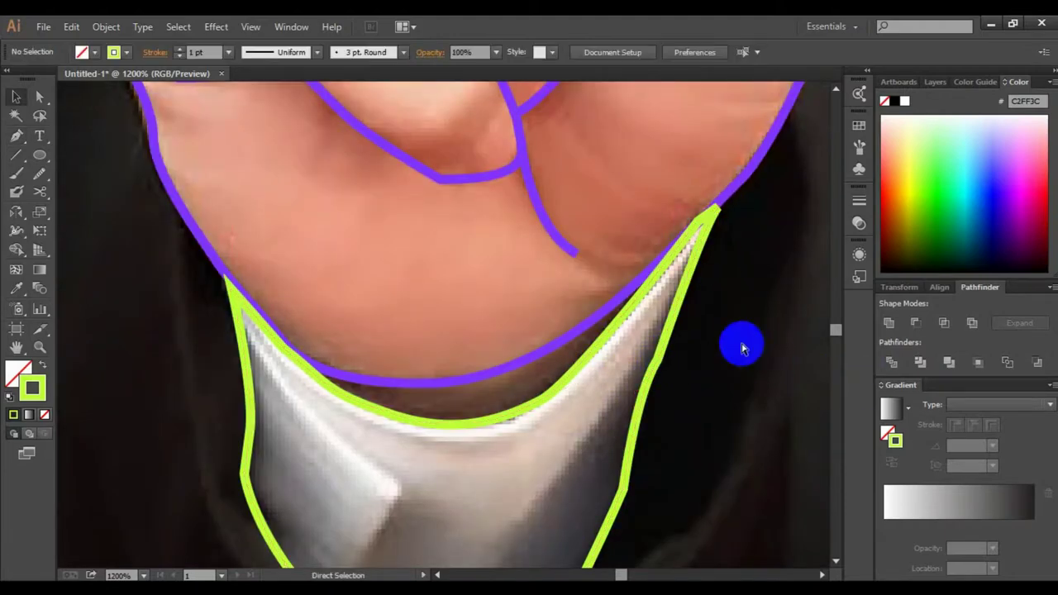
Step: Complete the light-blue cuff line with four more anchor points
scroll(741, 347, "left", 1)
left_click(680, 246)
left_click(339, 403)
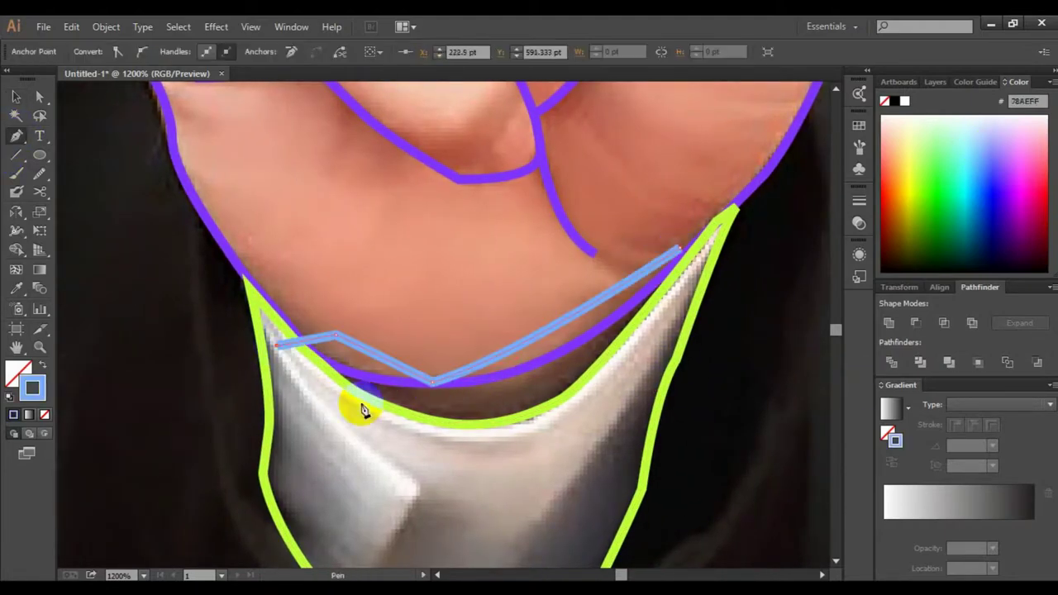
left_click(682, 252)
left_click(744, 367, "ctrl")
key("ctrl+minus")
key("ctrl+minus")
key("ctrl+minus")
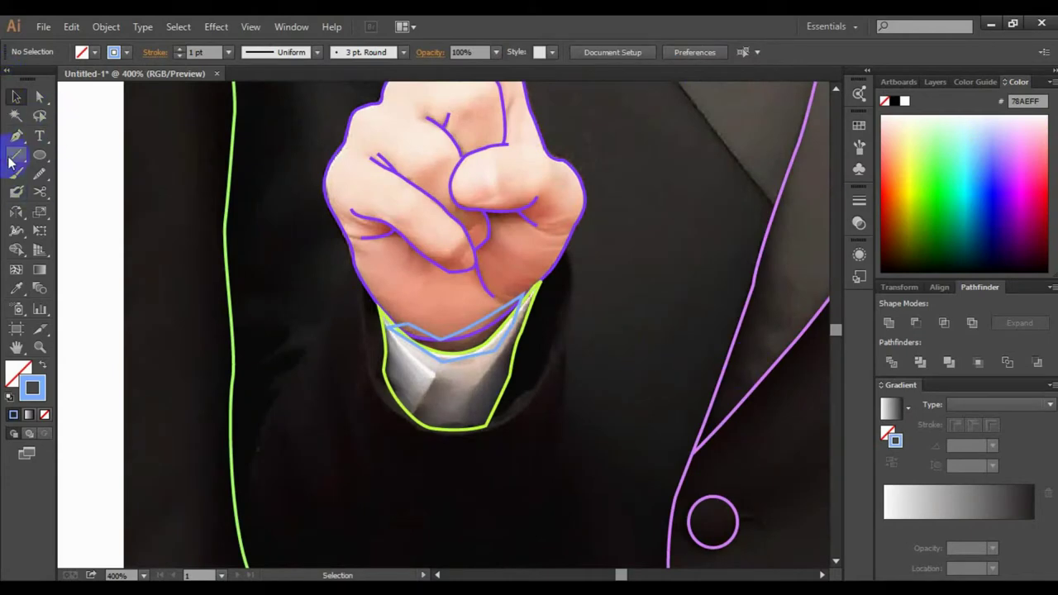
Step: Draw the curved sleeve fold shape on the jacket left of the hand
key("p")
scroll(371, 262, "down", 2)
mouse_move(371, 262)
left_mouse_down()
mouse_move(352, 258)
mouse_move(378, 315)
left_mouse_up()
mouse_move(272, 356)
left_mouse_down()
mouse_move(302, 467)
mouse_move(277, 368)
left_mouse_up()
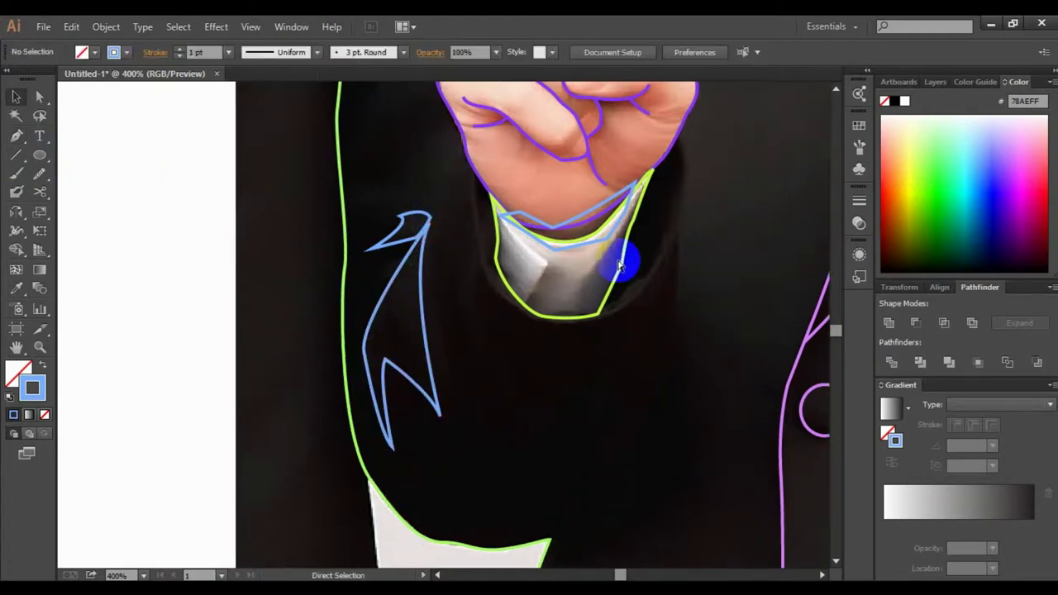
Step: Draw a blue oval outline around the wrist opening beneath the cuff
left_click(527, 147)
left_click_drag(422, 318, 306, 354)
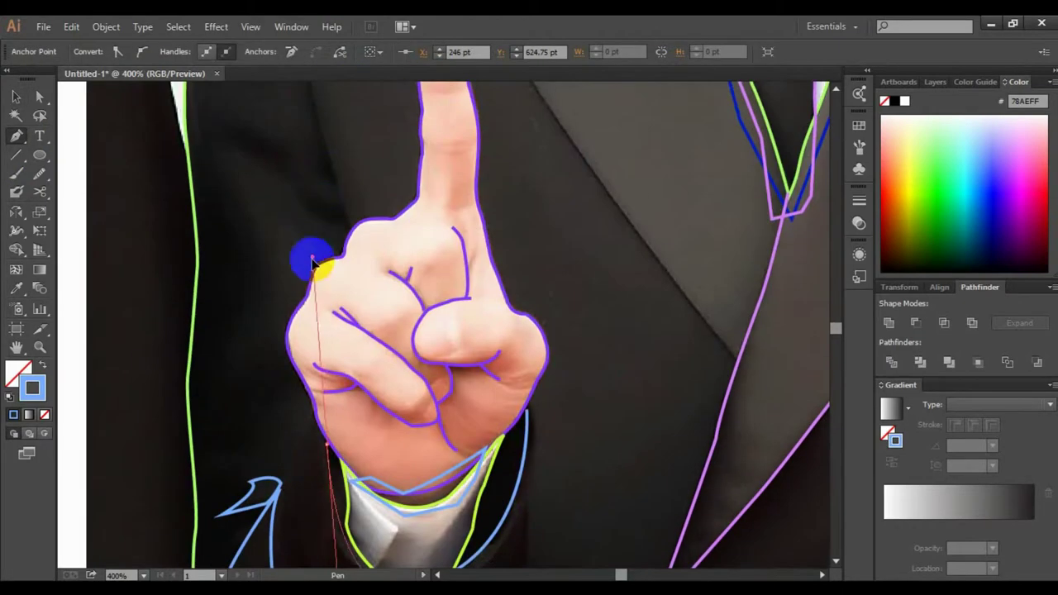
left_click_drag(339, 198, 330, 358)
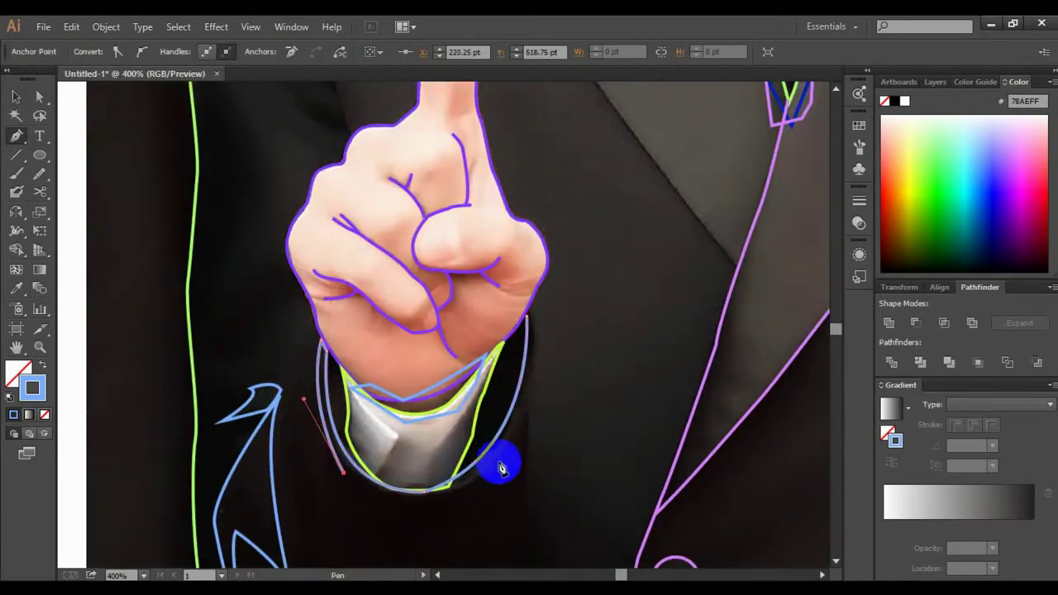
left_click_drag(503, 447, 562, 357)
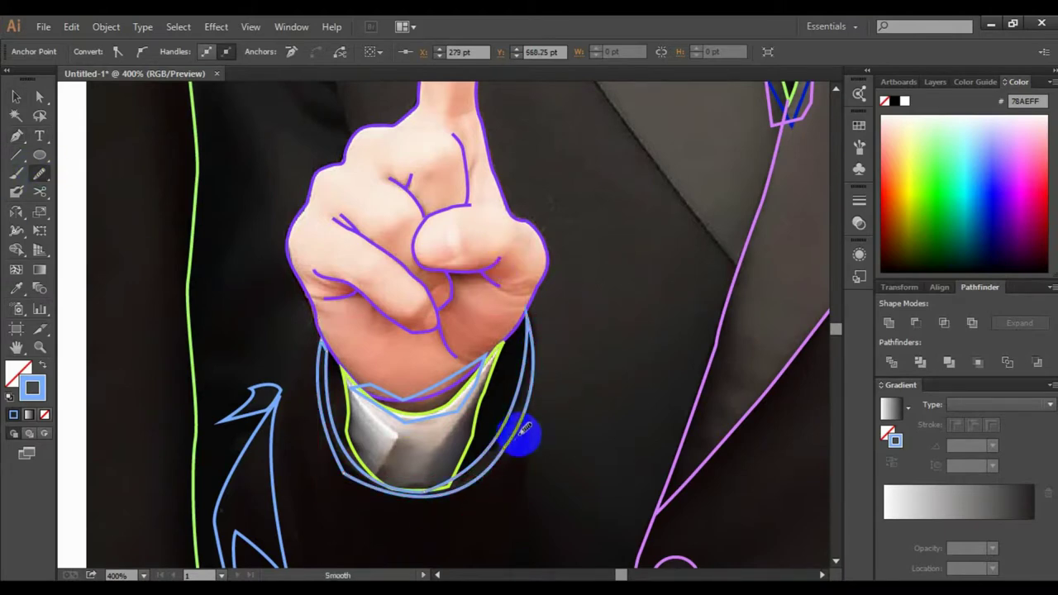
left_click(413, 496)
Step: Draw a short crease line on the jacket's right side
left_click(614, 406, "ctrl")
scroll(612, 401, "up", 5)
scroll(529, 376, "right", 5)
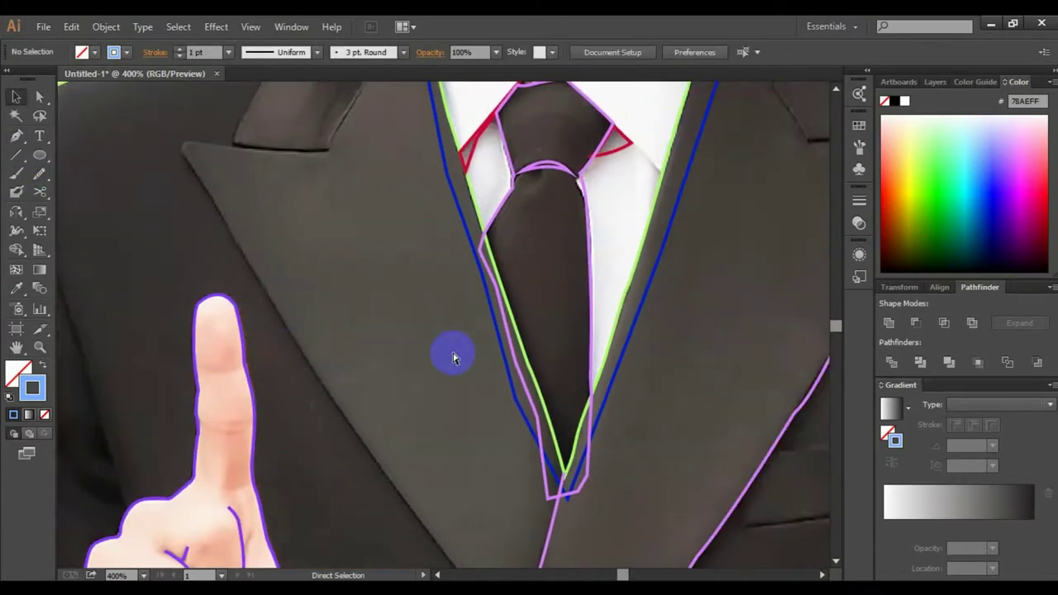
scroll(454, 357, "left", 3)
left_click(295, 501)
key("ctrl+minus")
scroll(656, 441, "right", 5)
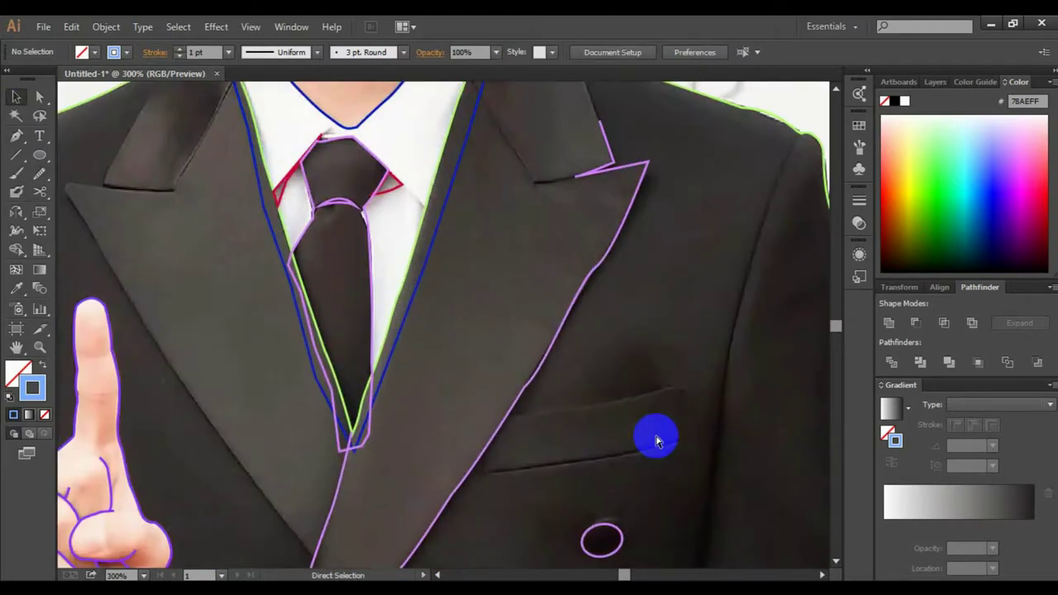
scroll(656, 441, "down", 5)
scroll(655, 440, "right", 3)
key("p")
mouse_move(456, 342)
left_mouse_down()
mouse_move(460, 413)
mouse_move(463, 309)
left_mouse_up()
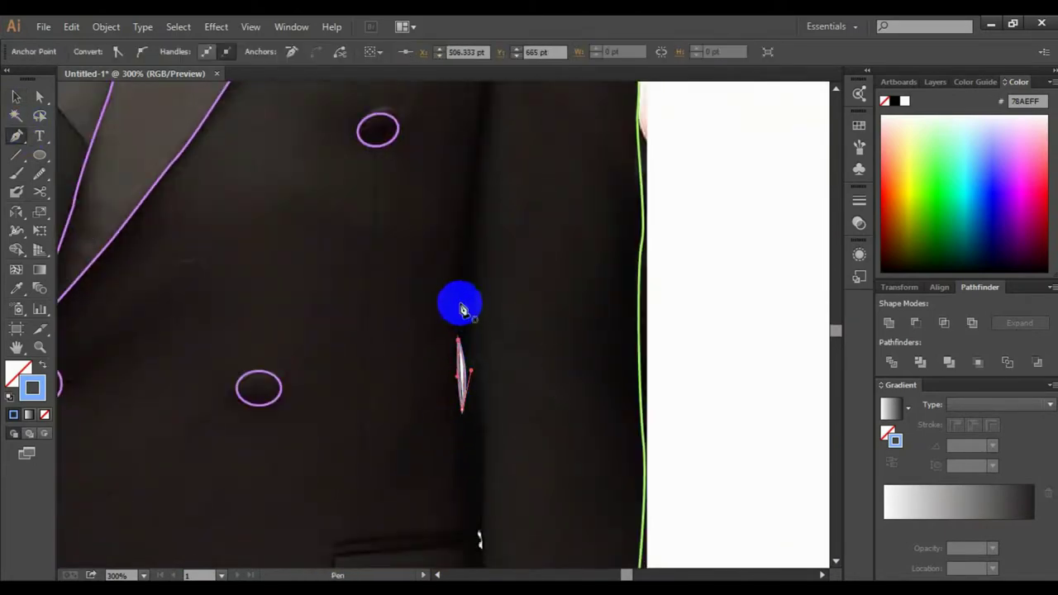
left_click(16, 96)
left_click(532, 354)
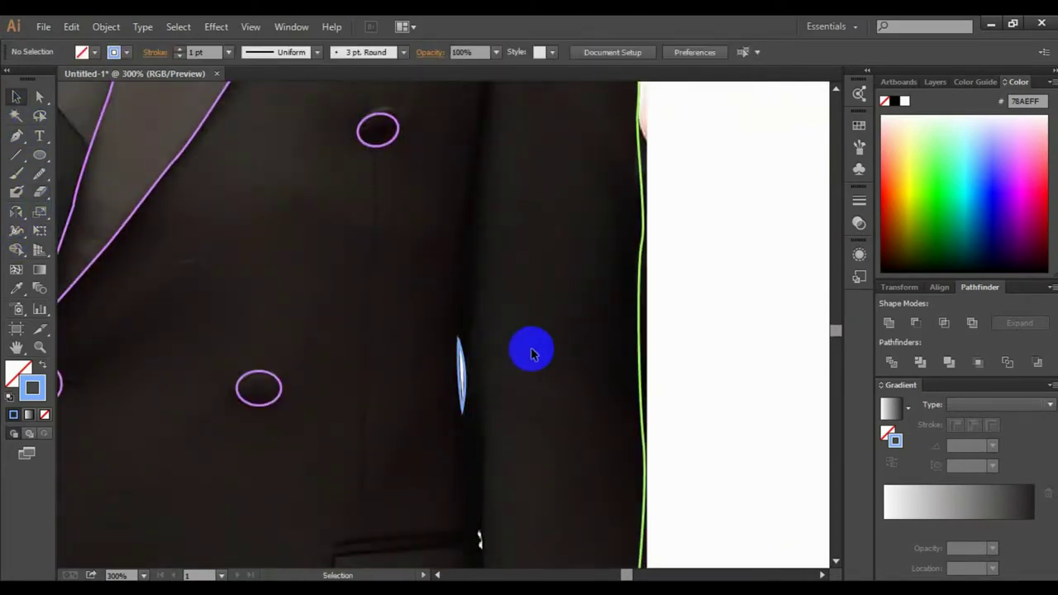
Step: Draw a curved crease running down the jacket's right side
scroll(531, 354, "up", 3)
scroll(442, 283, "up", 5)
key("p")
left_click(555, 157)
scroll(503, 243, "down", 3)
left_click_drag(469, 335, 454, 375)
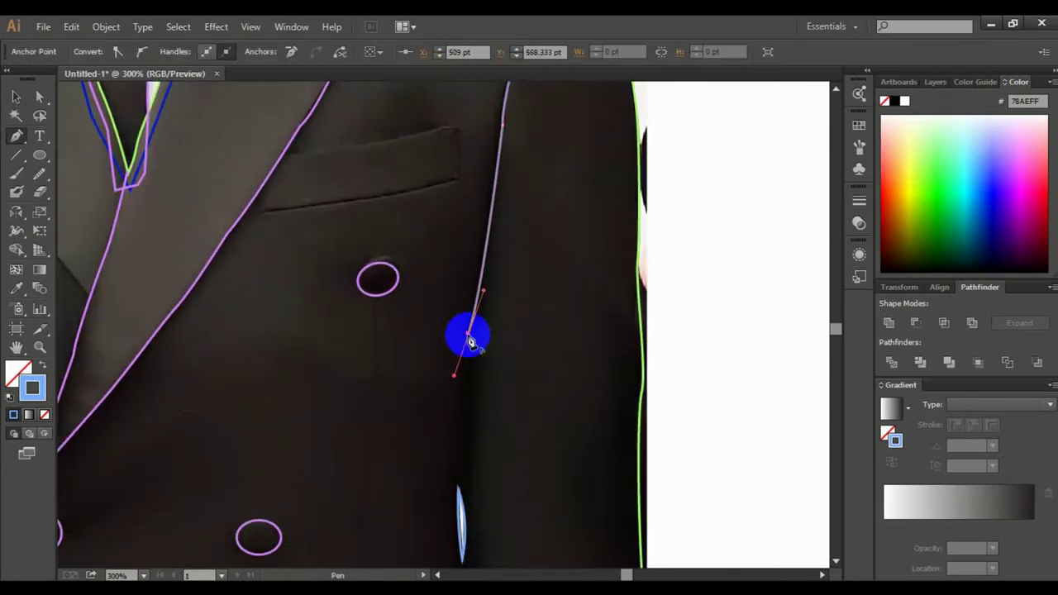
key("v")
left_click(515, 356)
scroll(253, 239, "down", 3)
scroll(638, 383, "down", 2)
scroll(638, 383, "up", 5)
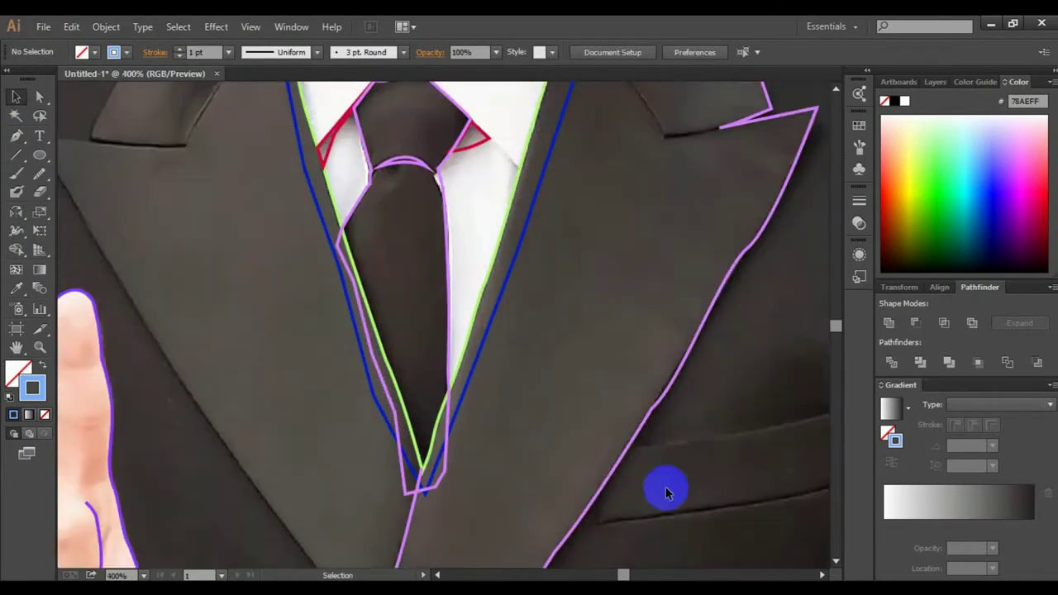
scroll(678, 430, "down", 4)
scroll(719, 265, "right", 2)
scroll(719, 265, "right", 3)
Step: Trace lines along the edges of the right and left pocket flaps
key("p")
scroll(694, 364, "down", 3)
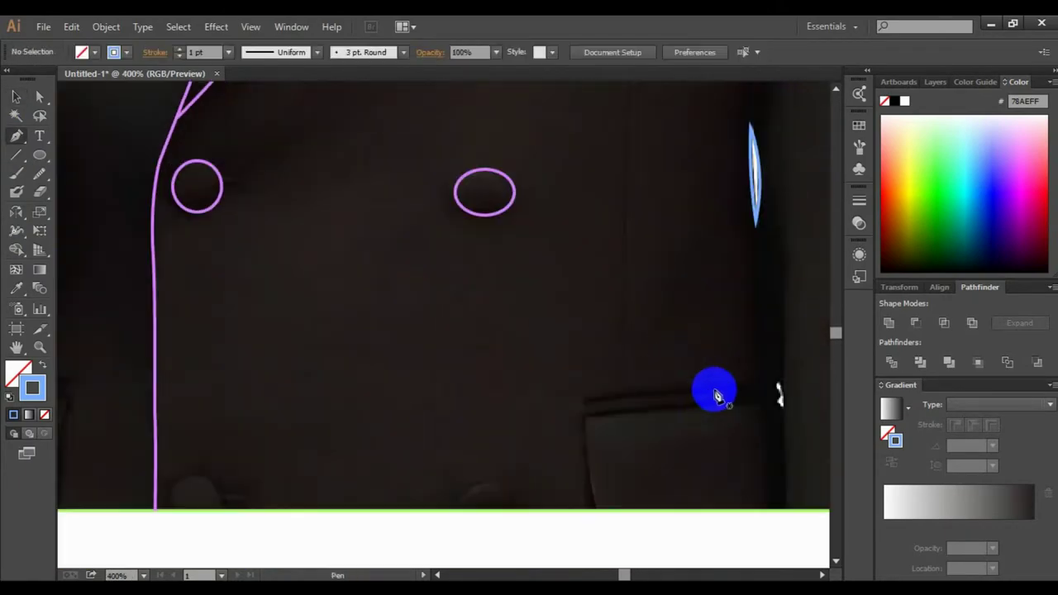
left_click(583, 402)
scroll(441, 359, "left", 3)
left_click(212, 385)
left_click(350, 413)
key("v")
scroll(592, 330, "down", 3)
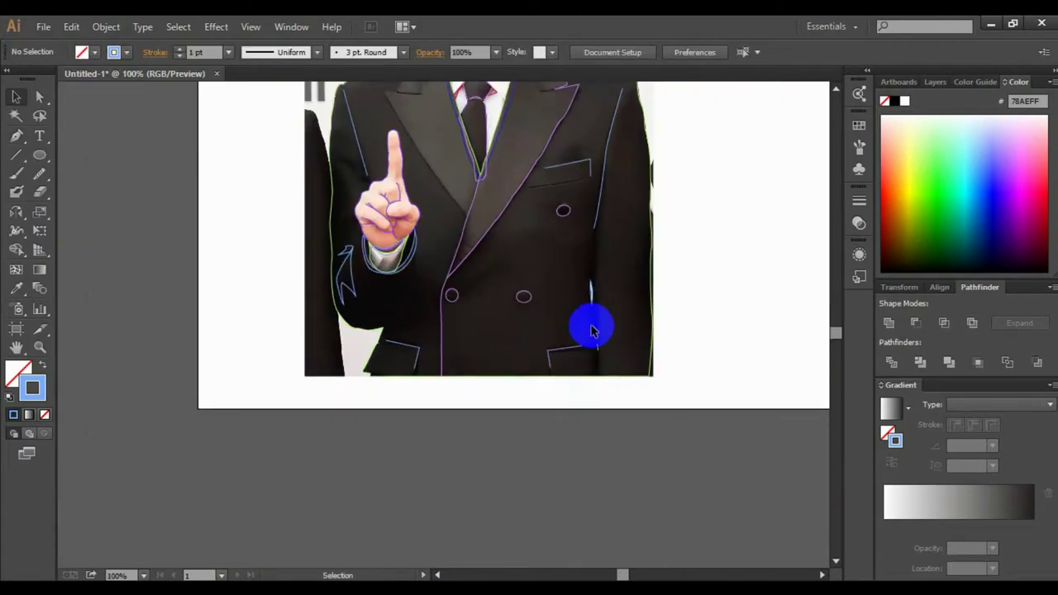
scroll(592, 331, "up", 3)
Step: Draw a line down the left lapel edge
key("p")
left_click(292, 177)
left_click(382, 328)
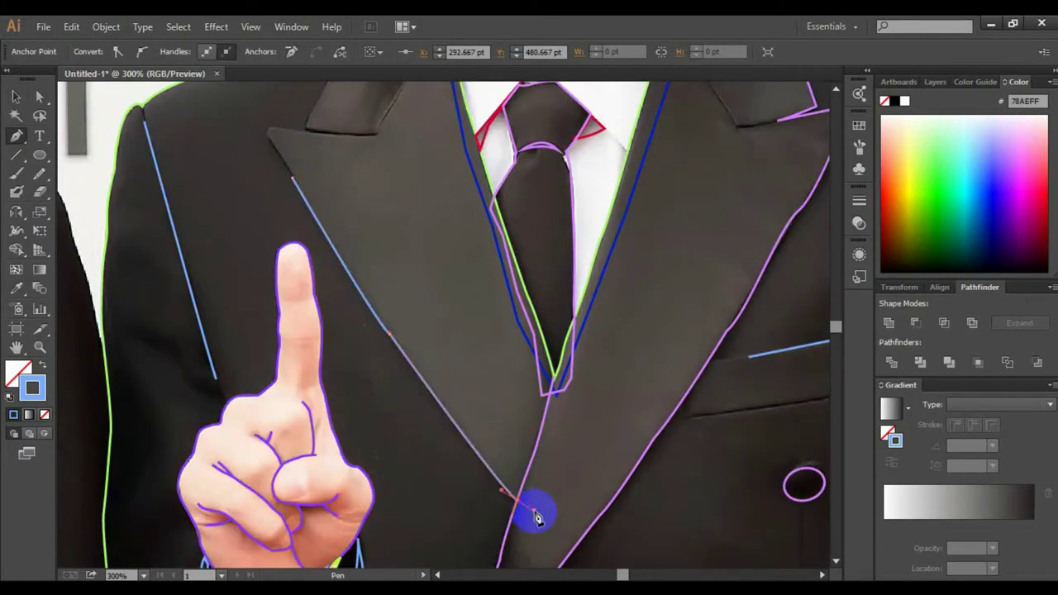
key("v")
scroll(568, 272, "down", 3)
scroll(673, 247, "up", 3)
scroll(732, 261, "up", 1)
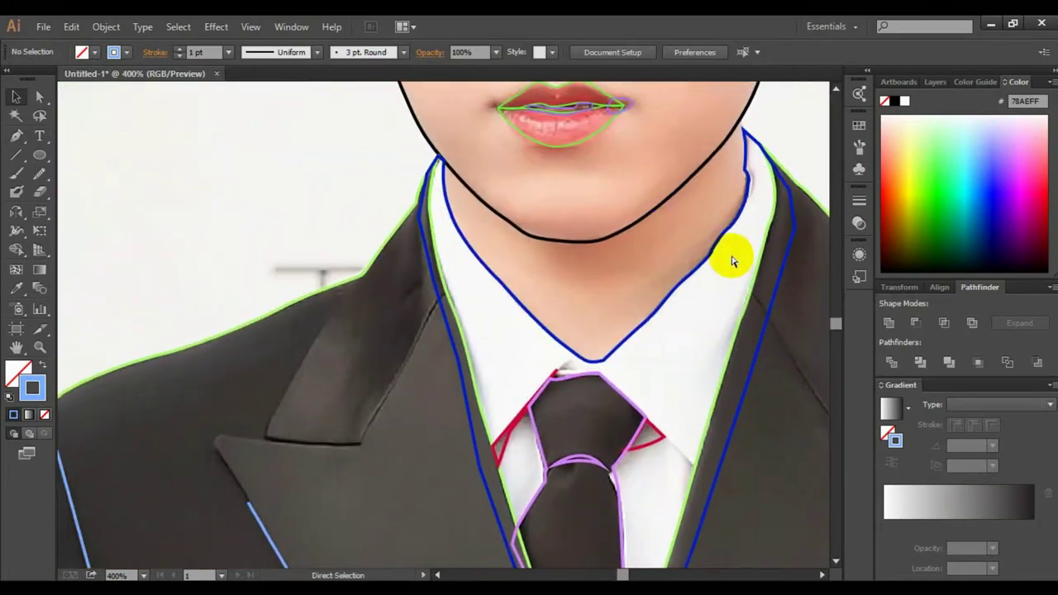
Step: Trace the shirt collar line with several points ending at the tie knot
key("p")
left_click(461, 149)
left_click(463, 231)
left_click(493, 303)
left_click(579, 369)
left_click(678, 361)
scroll(761, 126, "up", 2)
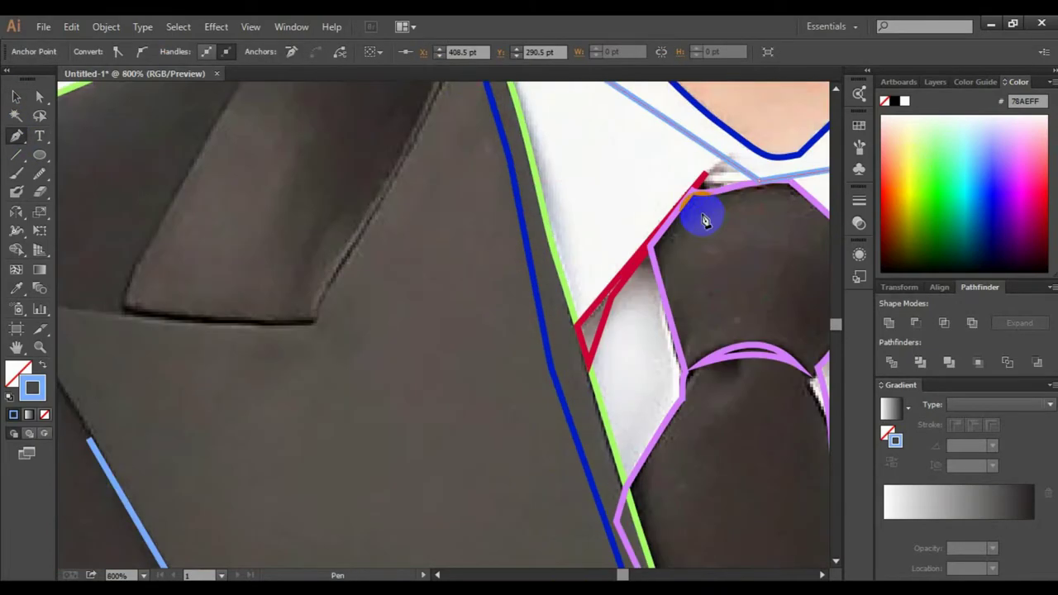
scroll(711, 229, "up", 1)
Step: Draw a line across the chin
left_click(278, 319)
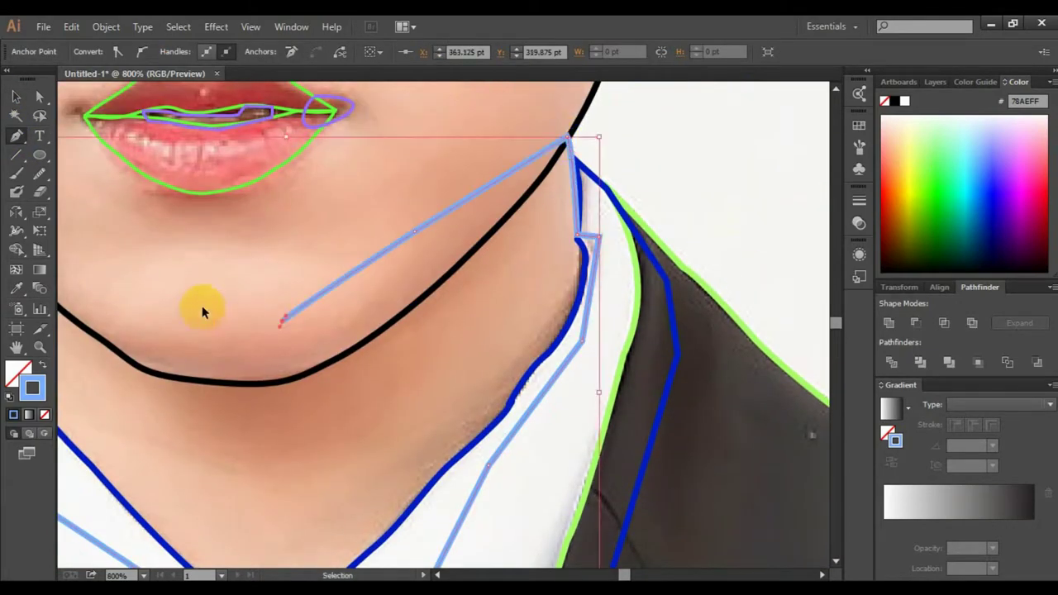
scroll(201, 303, "down", 2)
left_click(107, 201)
scroll(107, 201, "down", 2)
Step: Draw a navy circle around the chin with the Ellipse tool, then deselect it
key("l")
scroll(299, 193, "up", 3)
left_click_drag(236, 104, 604, 421)
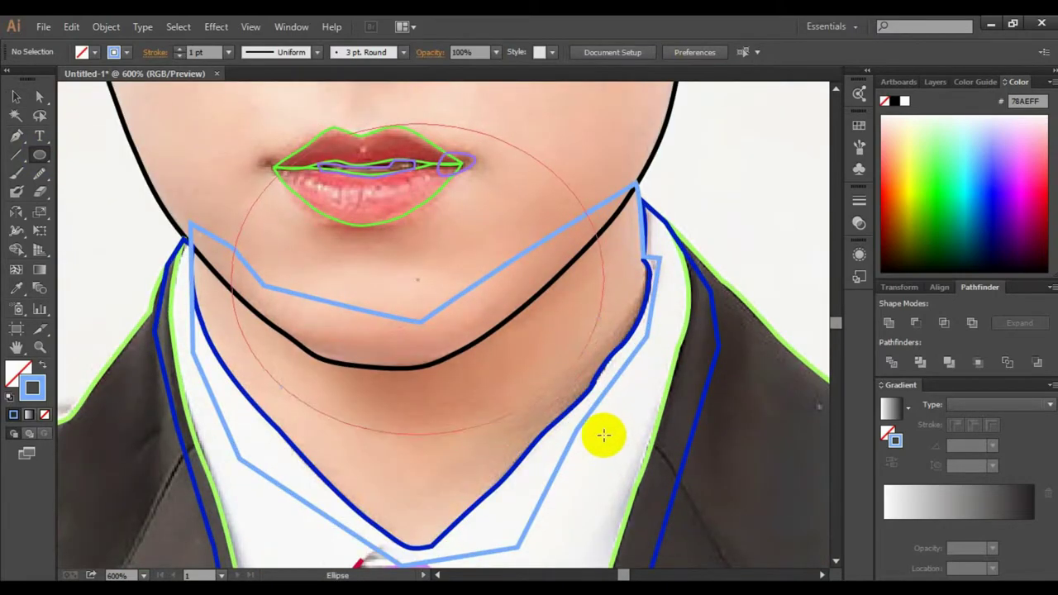
key("v")
key("ctrl+1")
left_click(725, 189)
scroll(725, 190, "up", 3)
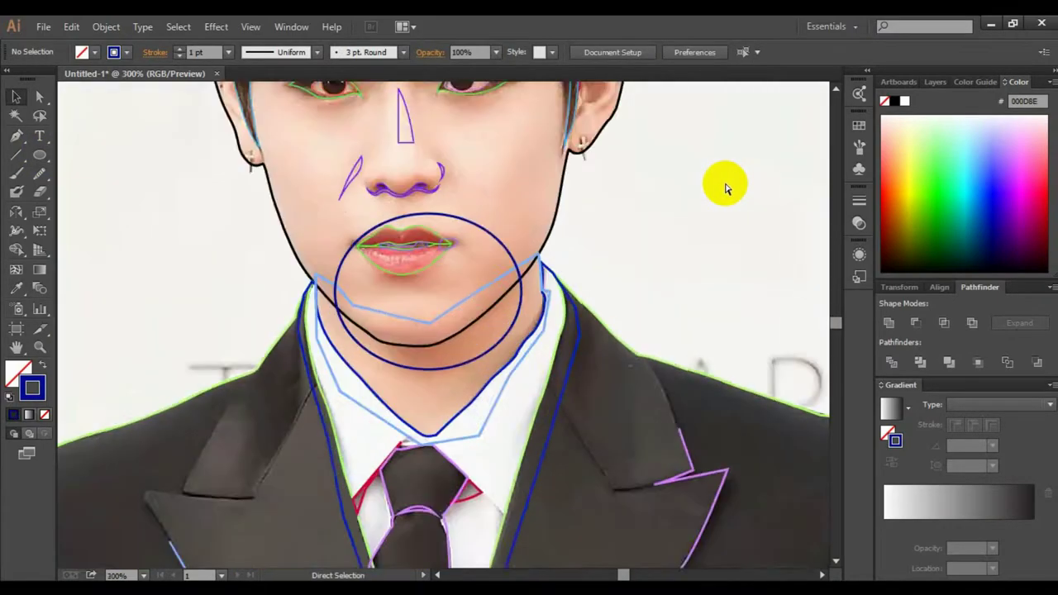
scroll(719, 186, "up", 1)
Step: Trace the ear rim curve and its inner fold in navy, redoing a misdrawn first curve
scroll(514, 299, "up", 1)
key("p")
left_click(525, 260)
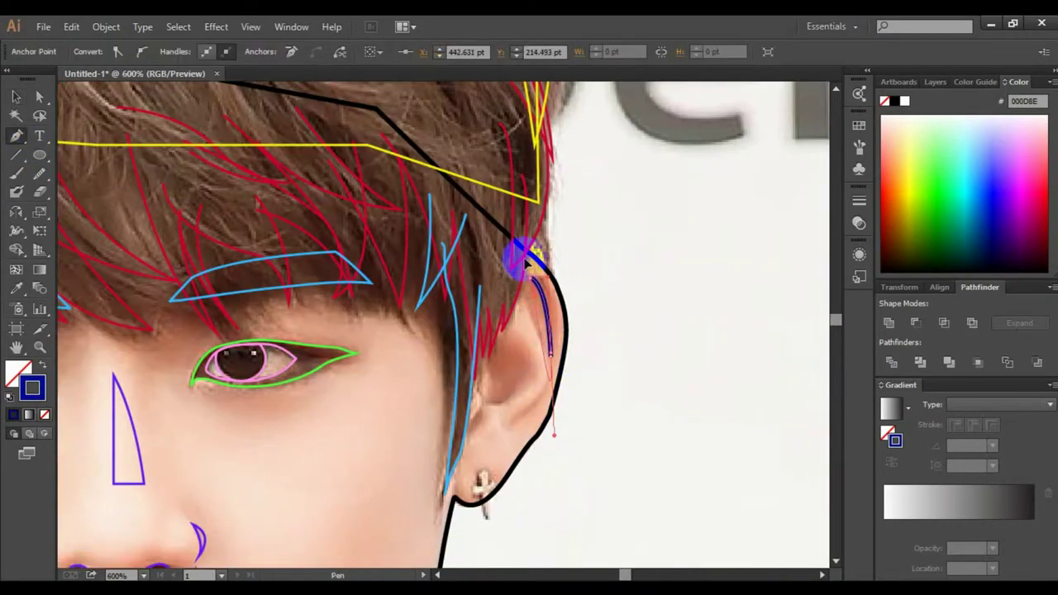
key("ctrl+plus")
key("ctrl+plus")
key("ctrl+plus")
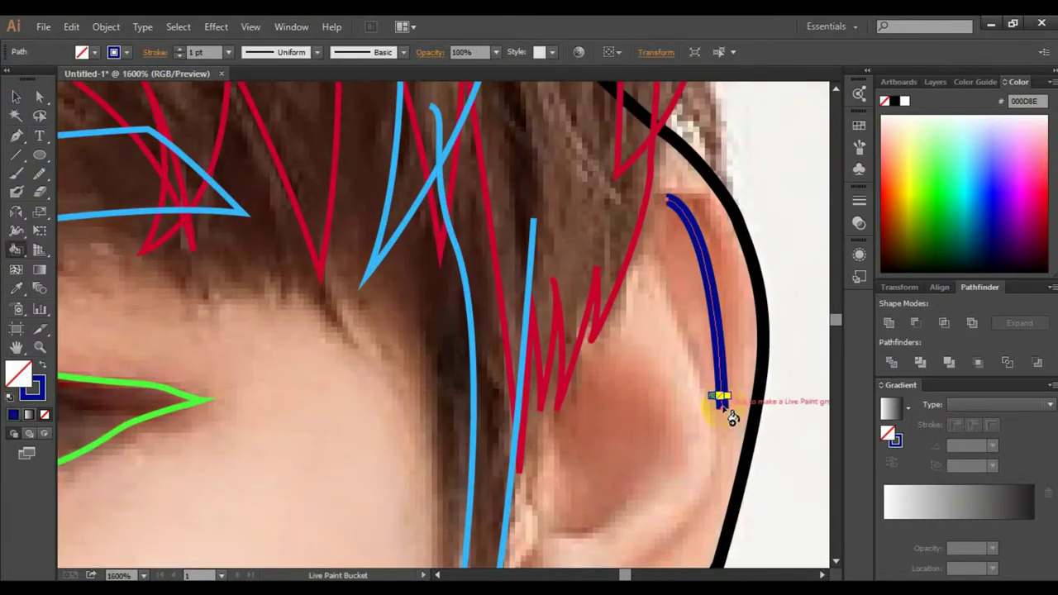
key("ctrl+z")
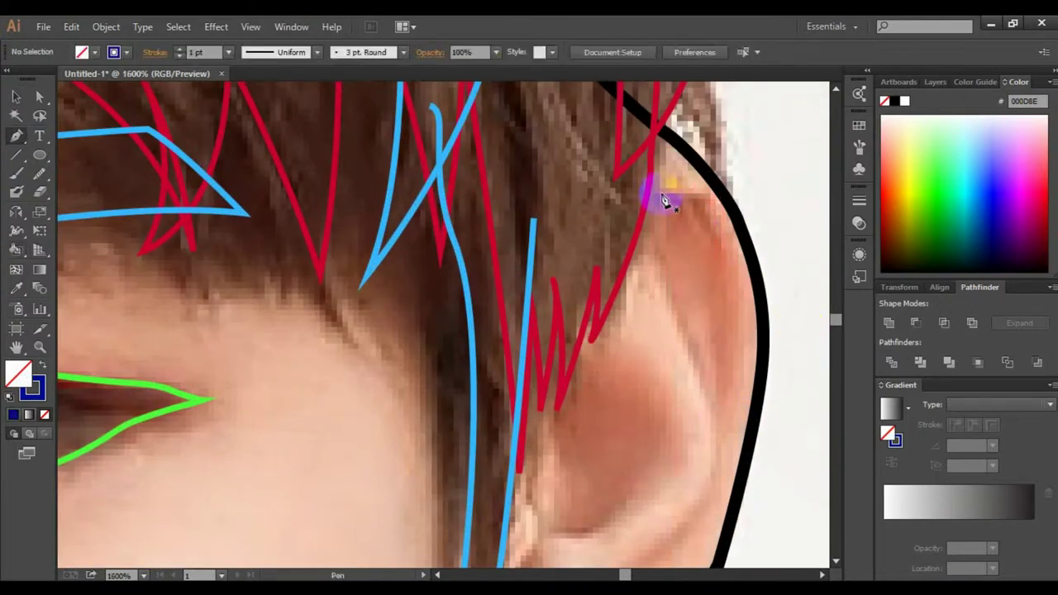
left_click(667, 200)
left_click_drag(724, 414, 702, 446)
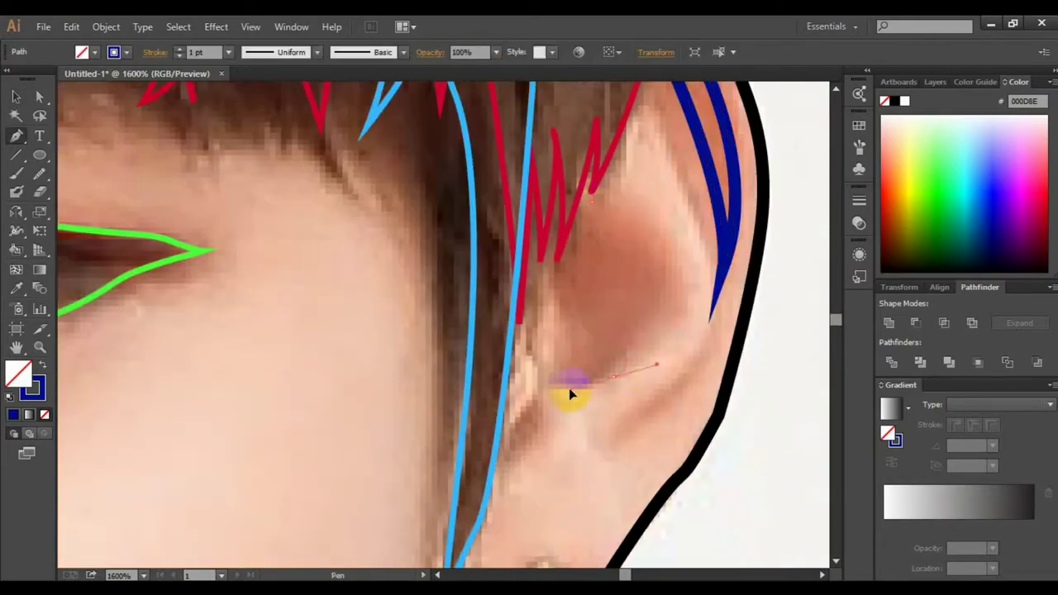
left_click_drag(613, 377, 616, 382)
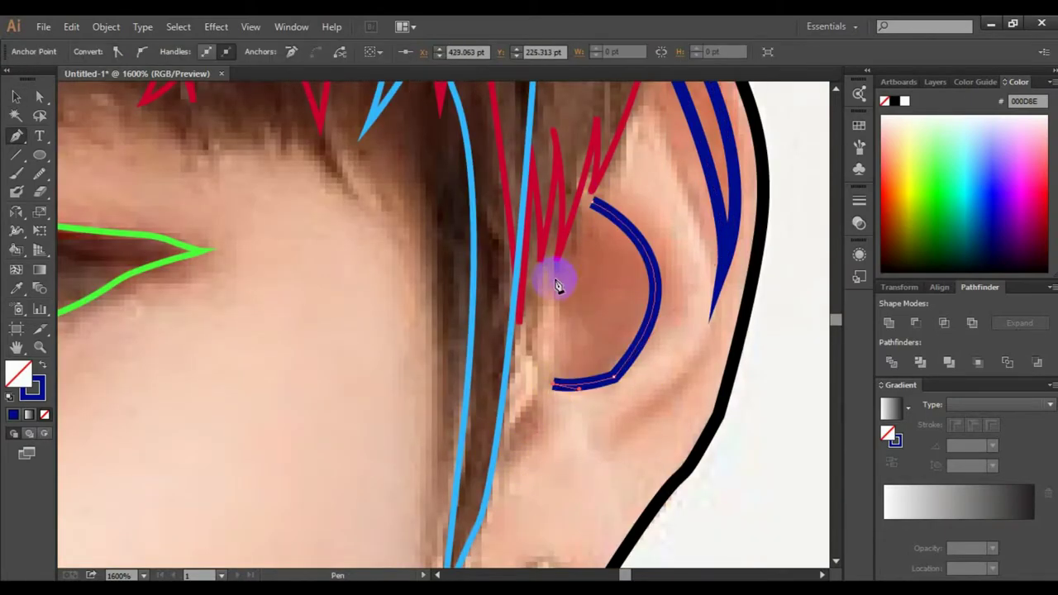
key("v")
left_click(578, 437)
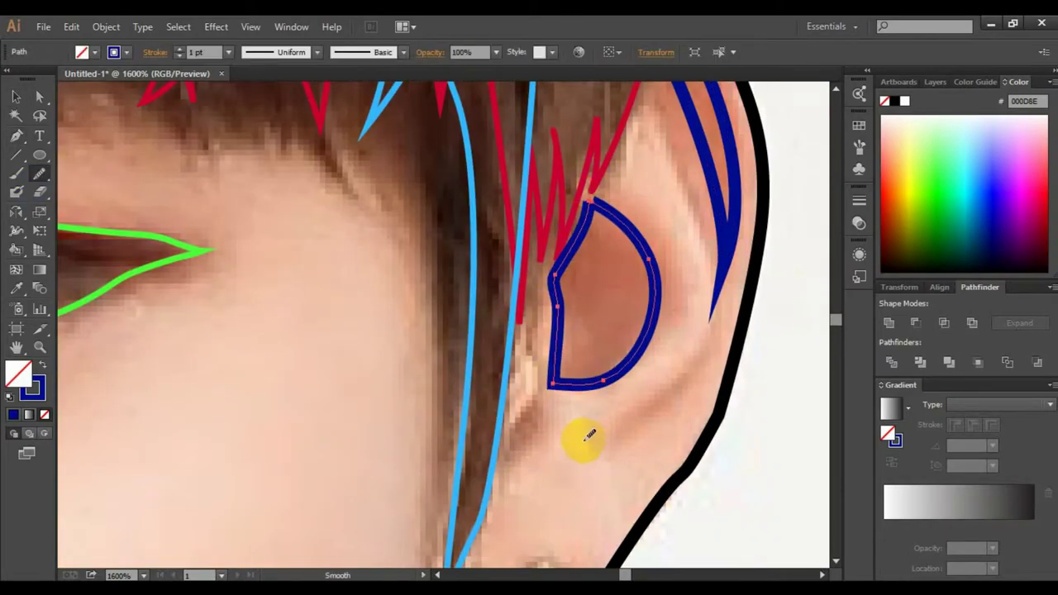
scroll(614, 366, "down", 3)
scroll(614, 366, "down", 2)
Step: Zoom in on the earring and trace the loop at its top
key("ctrl+plus")
key("p")
left_click(596, 398)
left_click_drag(555, 435, 577, 463)
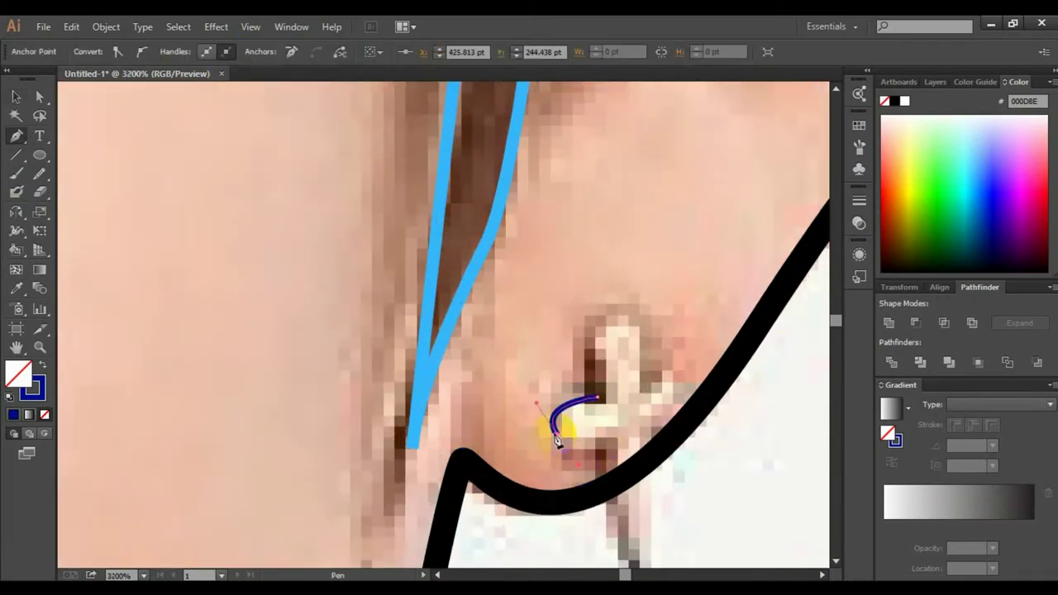
scroll(645, 438, "down", 4)
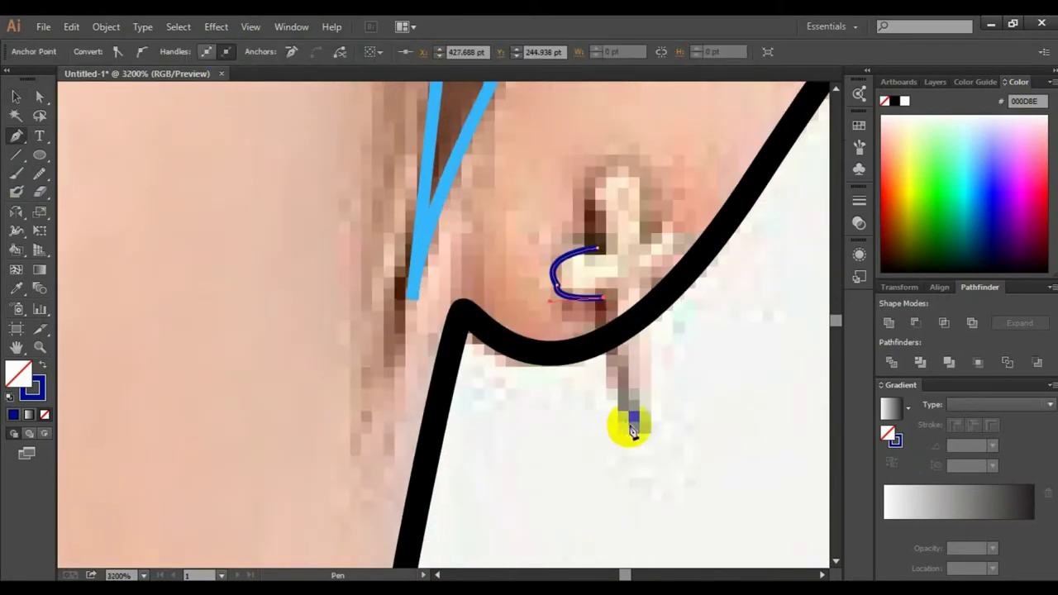
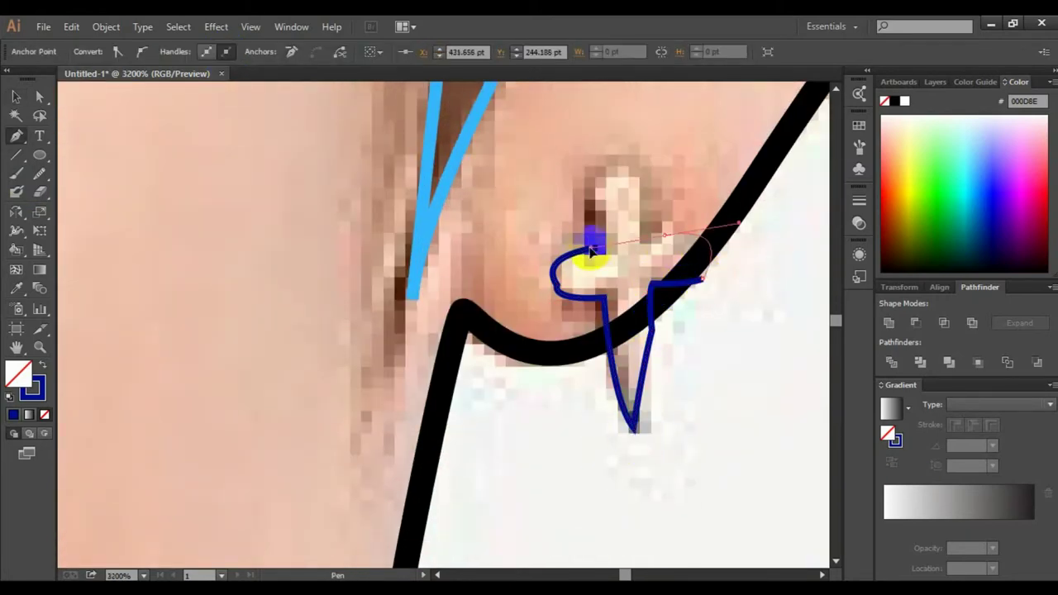
Step: Close the first earring outline on its start anchor and deselect it
scroll(581, 231, "up", 2)
left_click(612, 400)
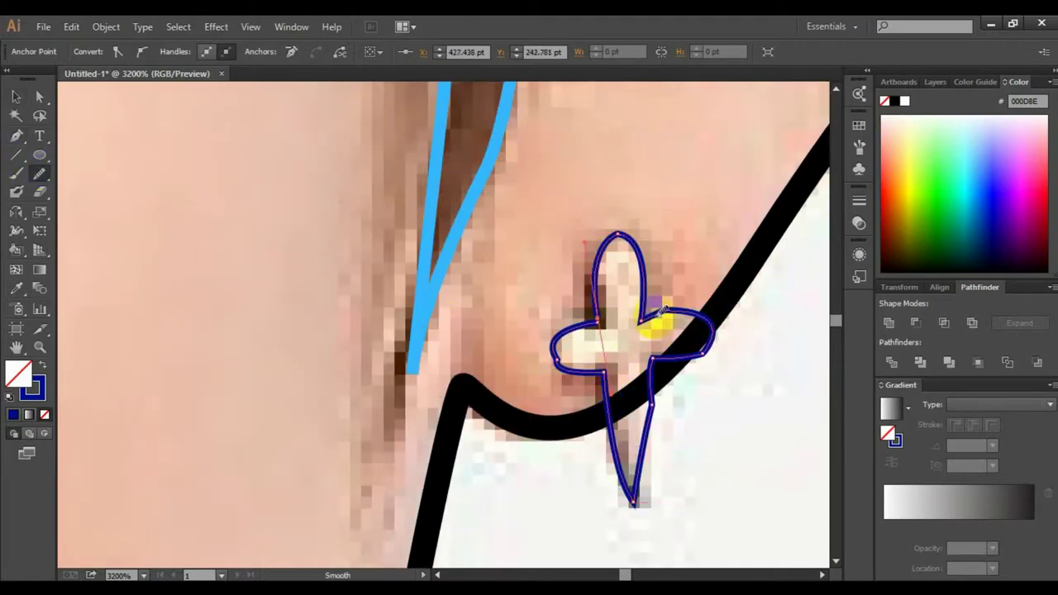
key("n")
key("v")
left_click(713, 442)
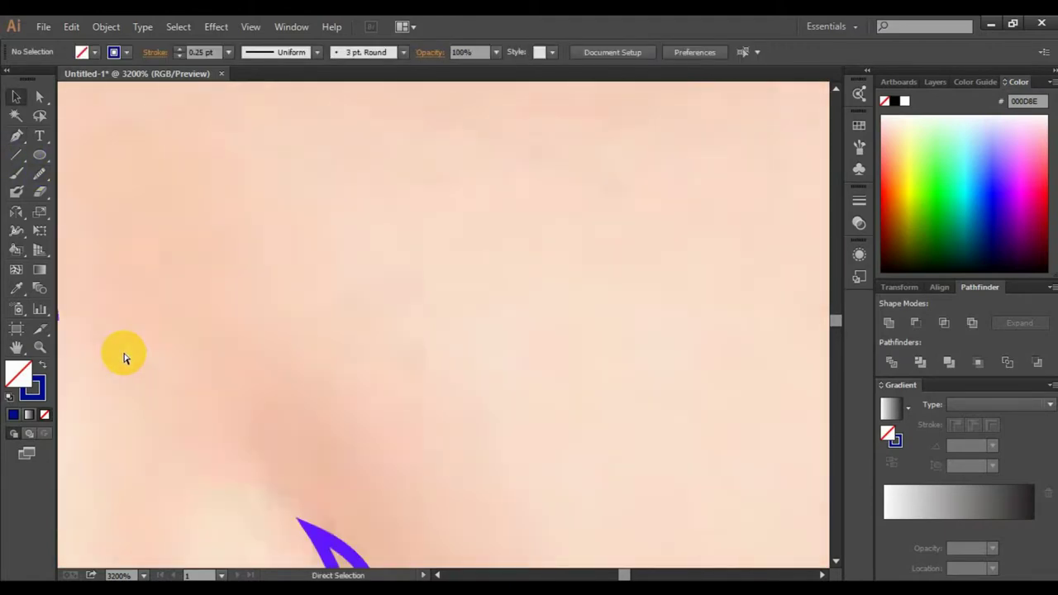
Step: Pan to the other ear lobe and trace the second earring with the Pen
left_click_drag(123, 354, 482, 255)
key("p")
left_click(377, 251)
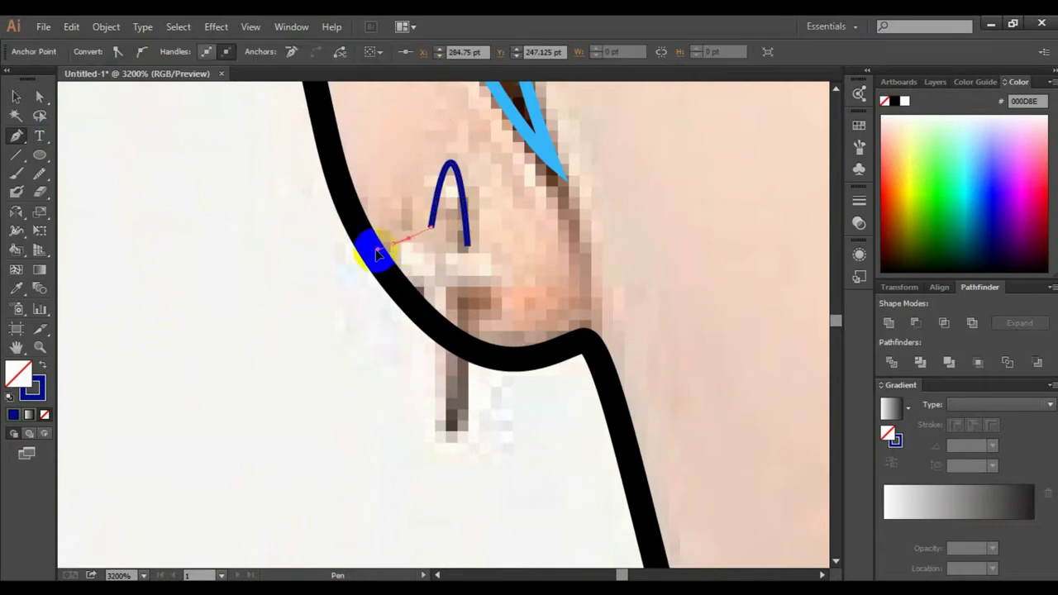
scroll(424, 294, "down", 1)
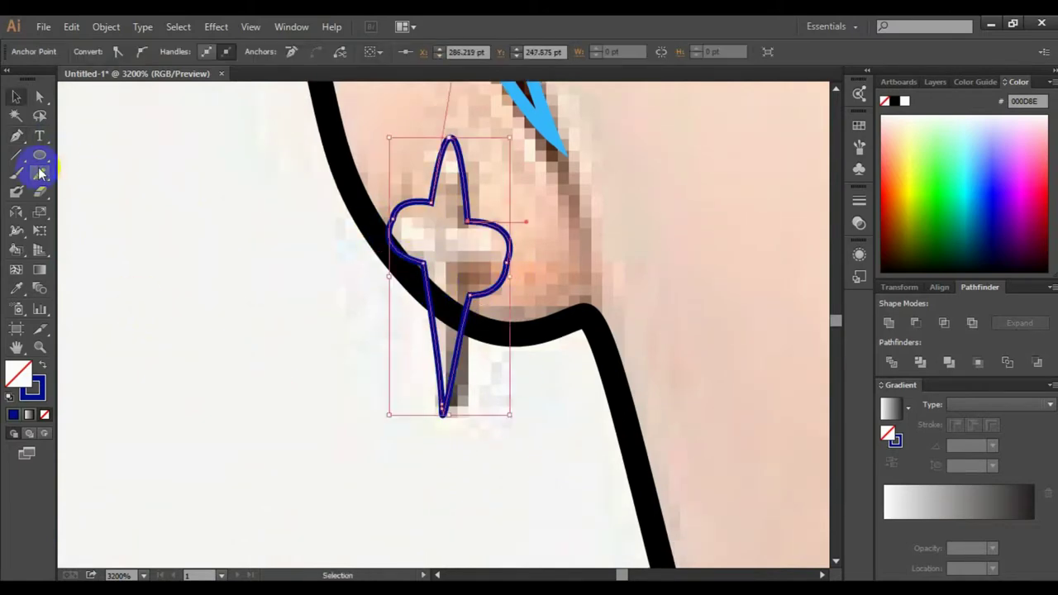
key("ctrl+minus")
Step: Select all traced paths and move the drawing right, off the photo
left_click(787, 291)
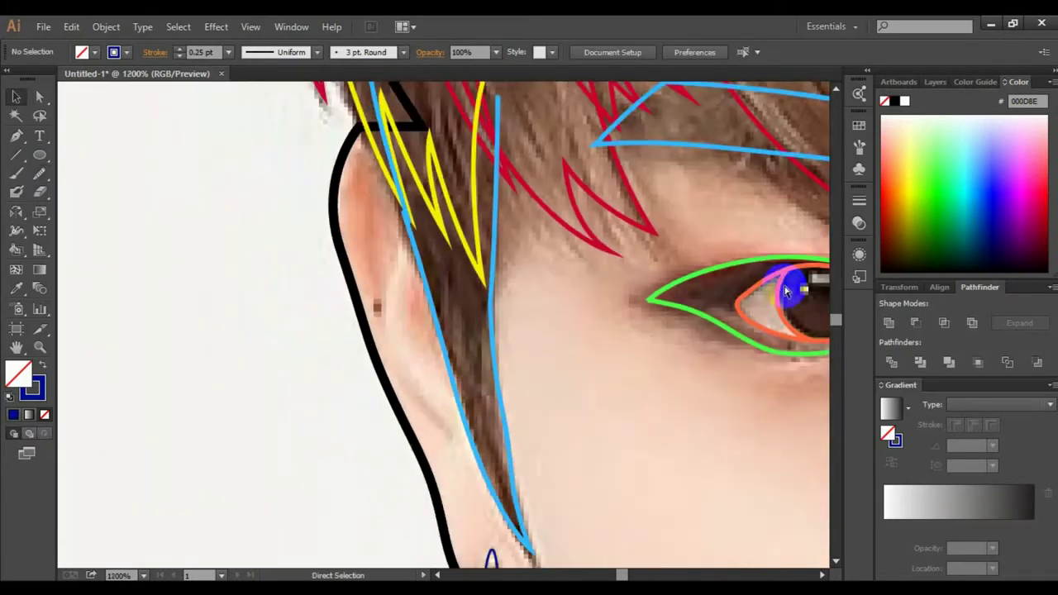
key("ctrl+minus")
key("ctrl+minus")
key("ctrl+minus")
key("ctrl+a")
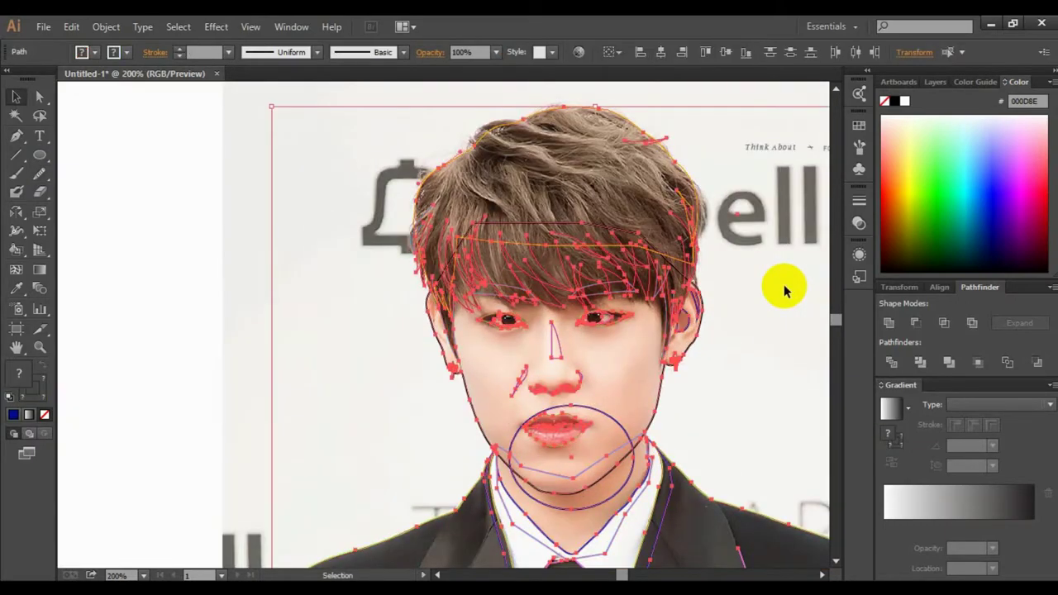
key("ctrl+minus")
key("ctrl+minus")
key("ctrl+minus")
key("ctrl+minus")
mouse_move(473, 456)
left_mouse_down()
mouse_move(577, 459)
mouse_move(648, 338)
left_mouse_up()
key("ctrl+plus")
key("ctrl+plus")
key("ctrl+plus")
key("ctrl+plus")
double_click(622, 218)
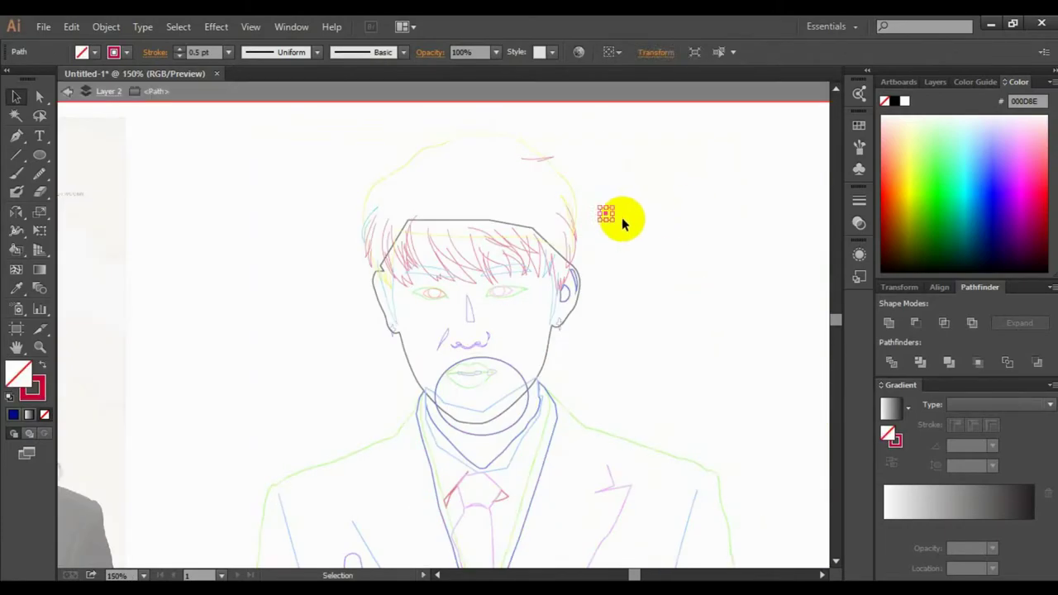
key("Escape")
key("ctrl+plus")
key("ctrl+plus")
key("ctrl+plus")
Step: Fill the face shape with a light peach skin tone
double_click(18, 374)
key("Return")
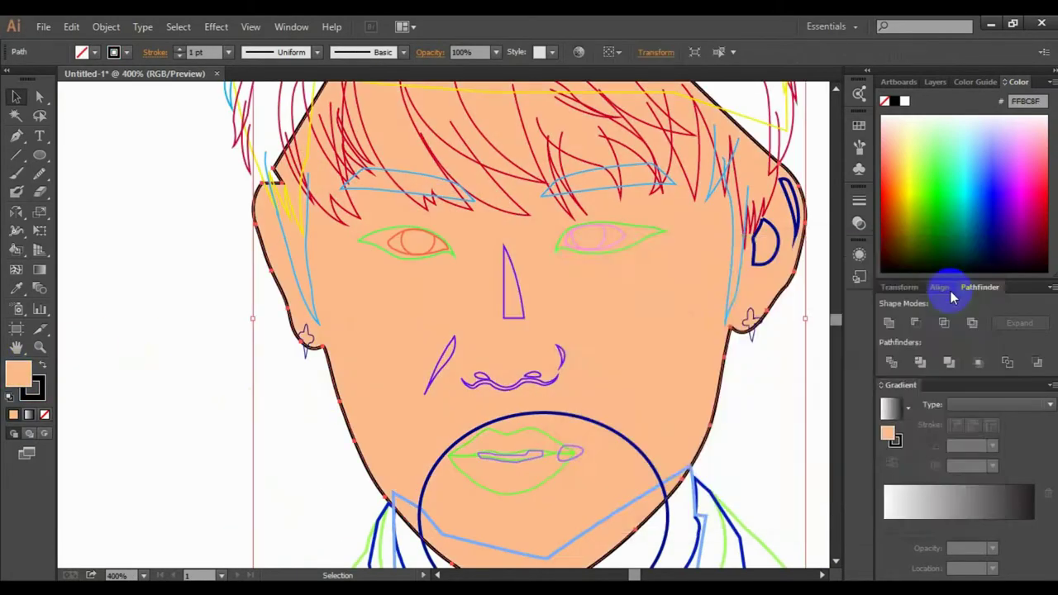
double_click(888, 433)
left_click(945, 290)
double_click(888, 433)
left_click(945, 290)
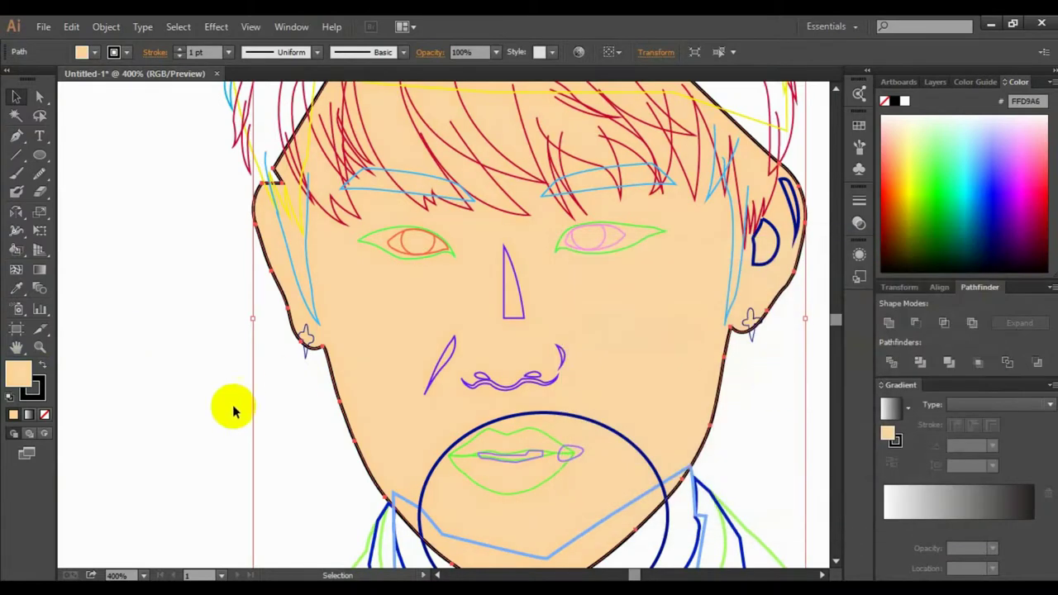
Step: Use the Eyedropper to give the neck the face's peach fill
key("i")
scroll(449, 367, "down", 3)
left_click(390, 397, "ctrl")
left_click(455, 325)
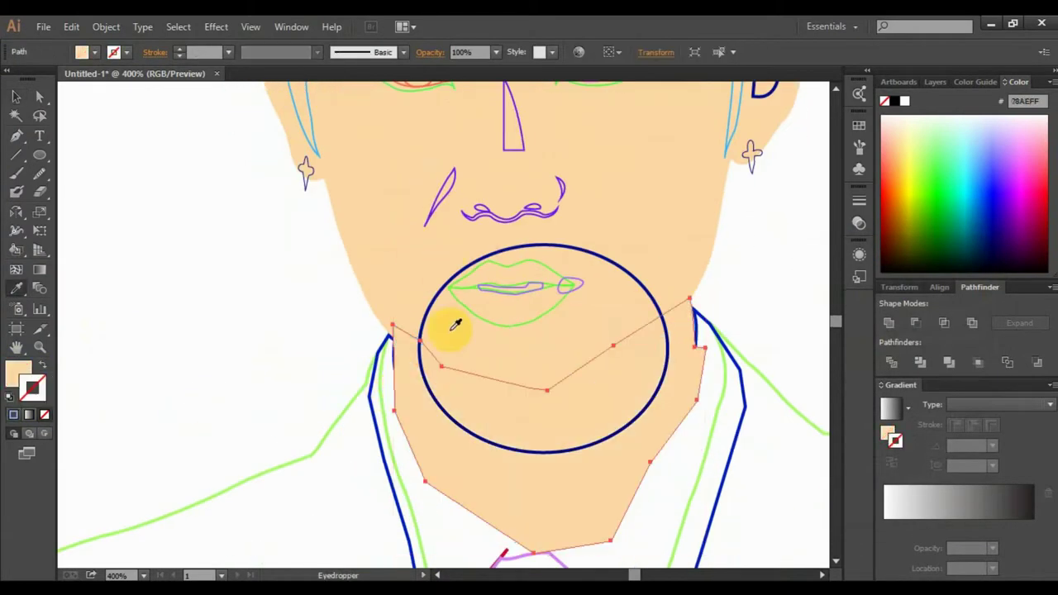
left_click(485, 338, "ctrl")
Step: Fill the chin circle with an orange shade
left_click(430, 349, "ctrl")
double_click(888, 433)
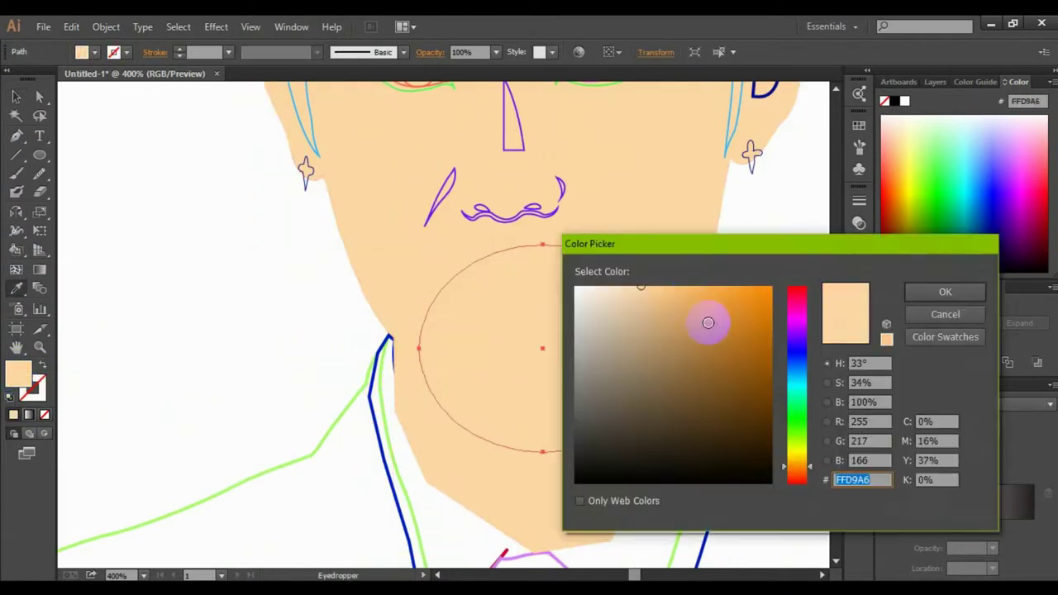
left_click(709, 319)
left_click(945, 290)
Step: Restack the orange circle and face shape with the arrange shortcuts
left_click(626, 413, "ctrl")
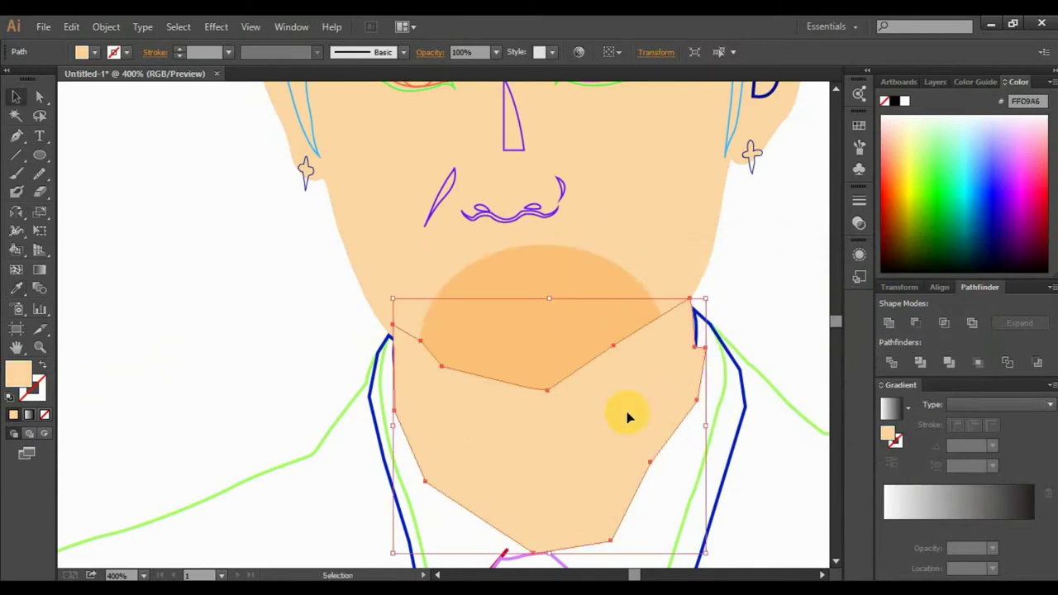
key("a")
left_click(572, 281, "ctrl")
key("ctrl+shift+bracketright")
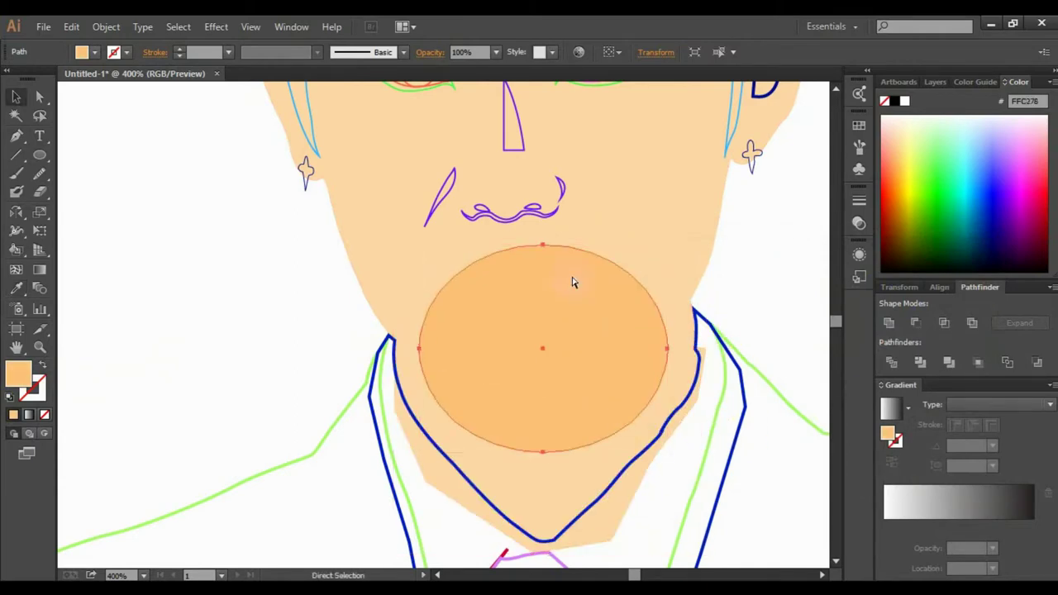
key("ctrl+bracketleft")
key("ctrl+bracketleft")
left_click(603, 286)
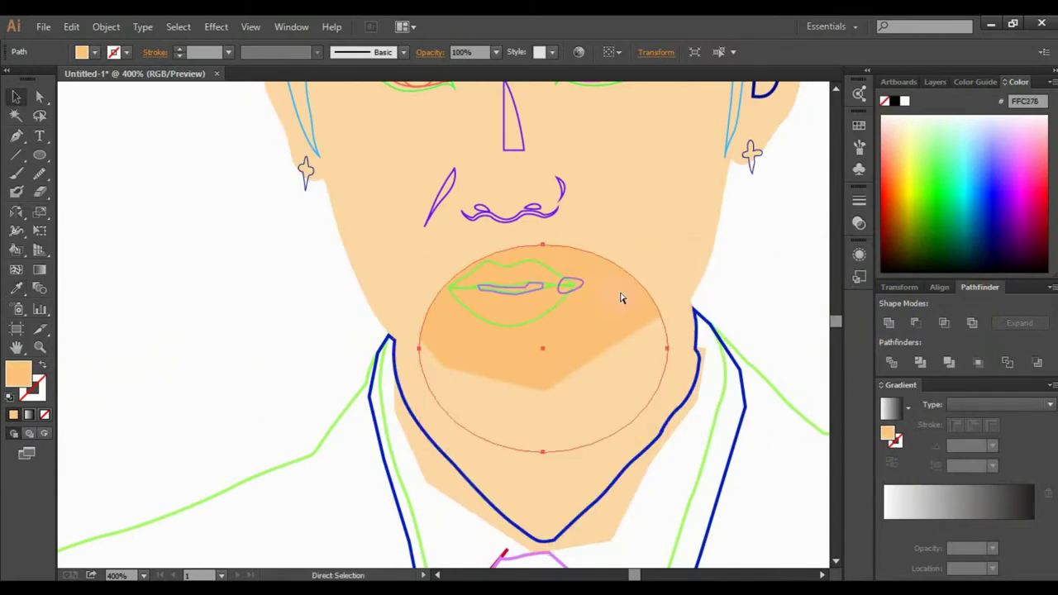
key("ctrl+bracketright")
left_click(644, 183)
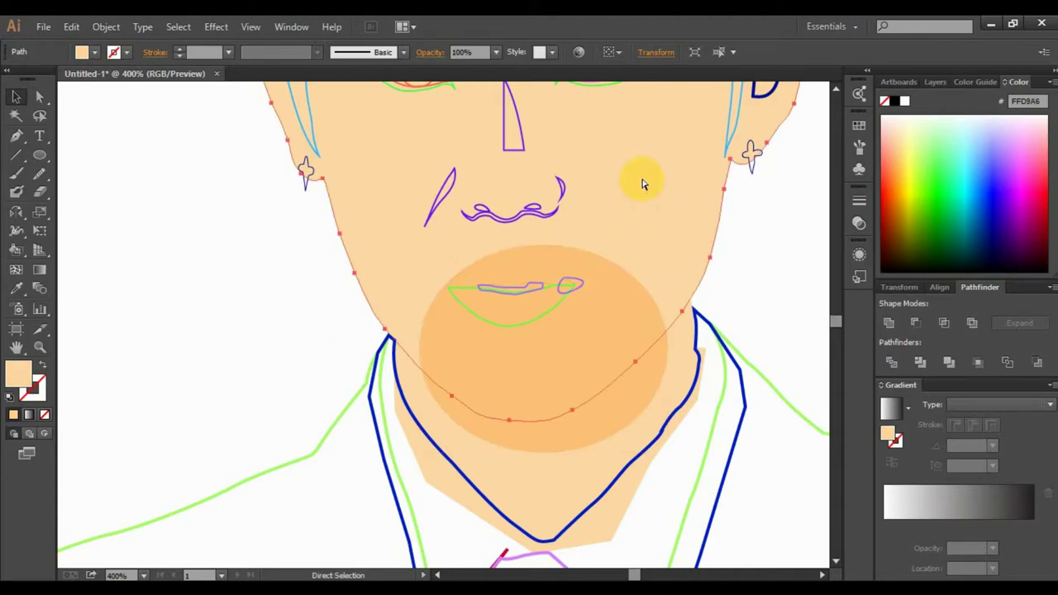
Step: Send the orange circle behind the face so it shades the neck
scroll(653, 194, "down", 3)
scroll(670, 204, "left", 2)
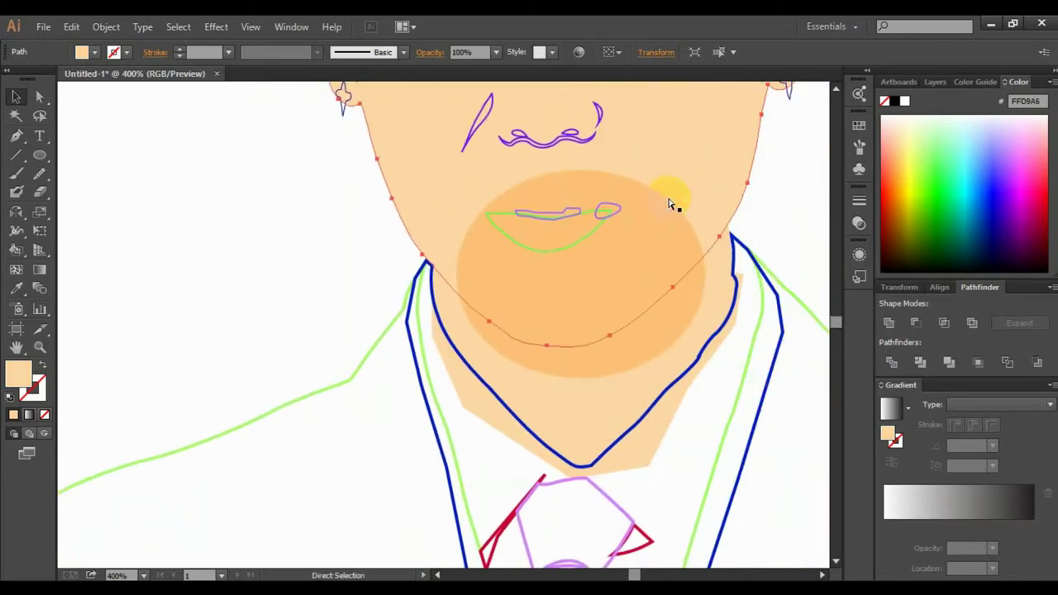
left_click(680, 301)
left_click(619, 347)
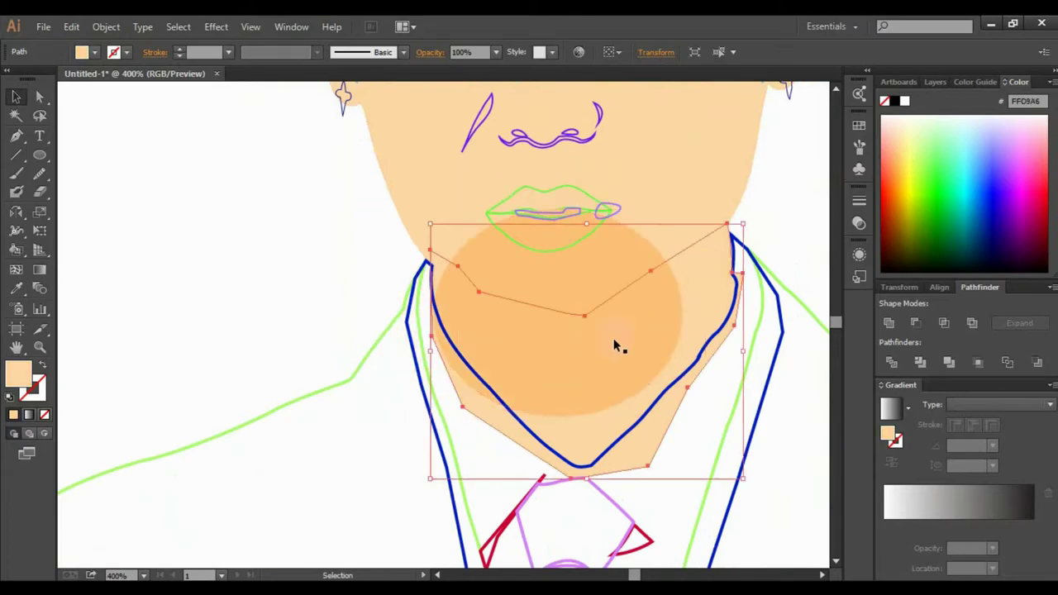
left_click(645, 269)
key("ctrl+bracketleft")
left_click(722, 241)
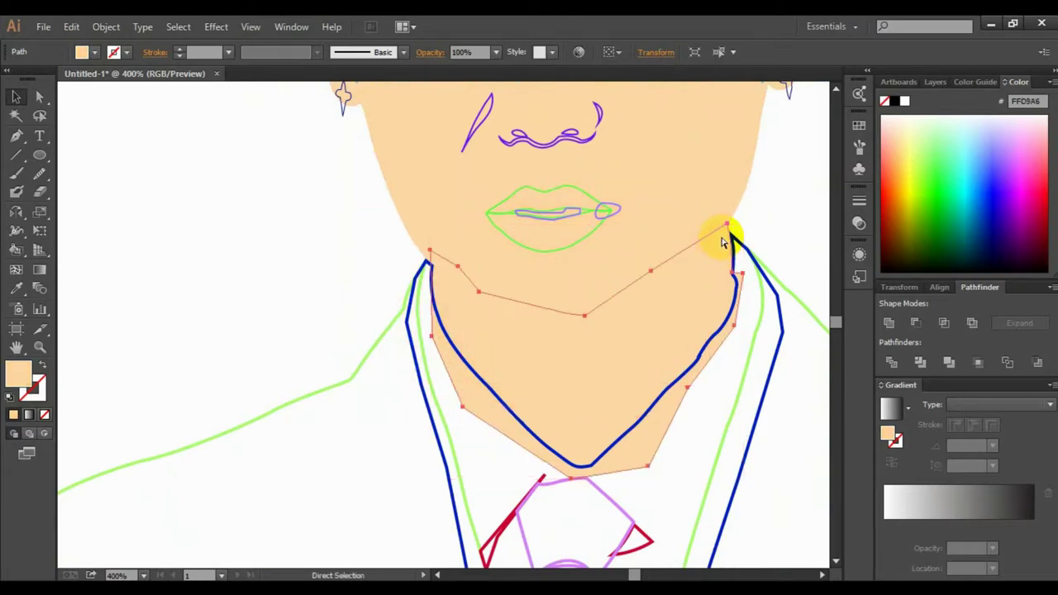
key("ctrl+bracketleft")
Step: Check the face's fill in the Color Picker without changing it
key("v")
left_click(780, 165)
scroll(780, 165, "left", 5)
scroll(780, 161, "up", 10)
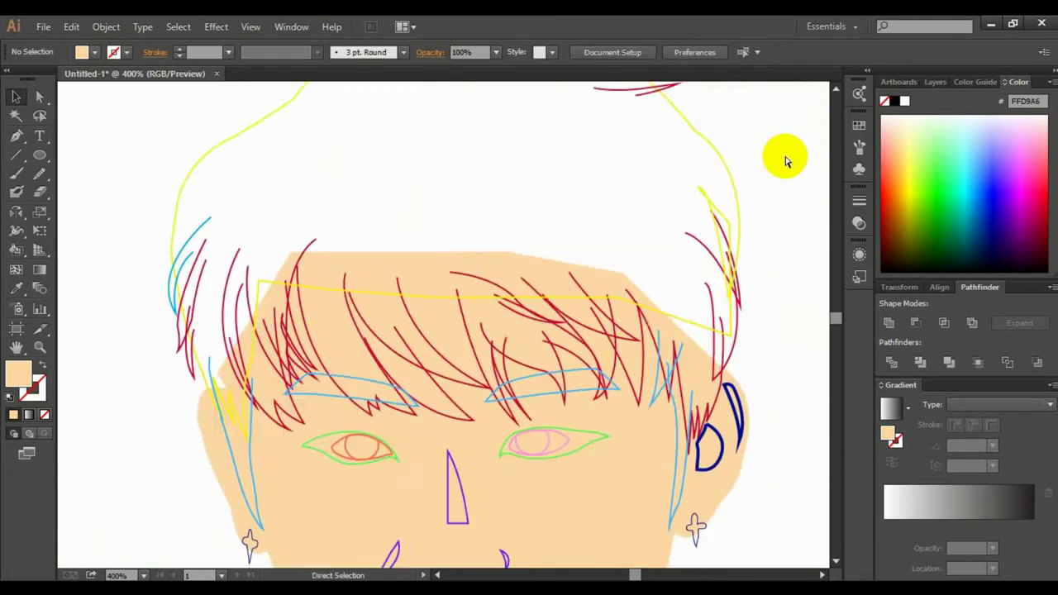
scroll(421, 210, "down", 8)
scroll(130, 323, "up", 3)
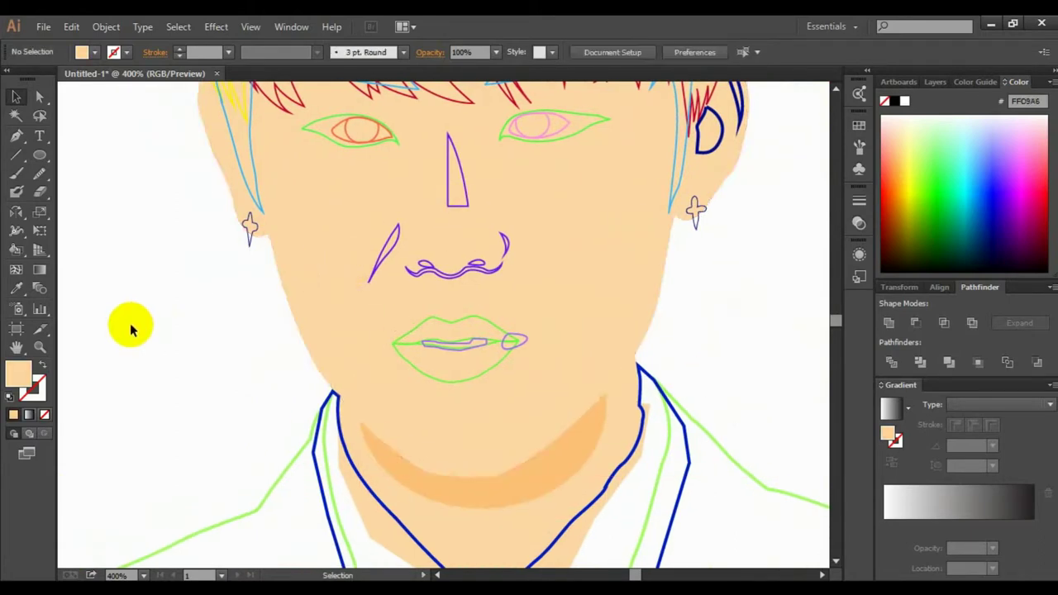
left_click(284, 342)
scroll(283, 342, "up", 3)
double_click(18, 374)
key("Return")
scroll(727, 314, "down", 4)
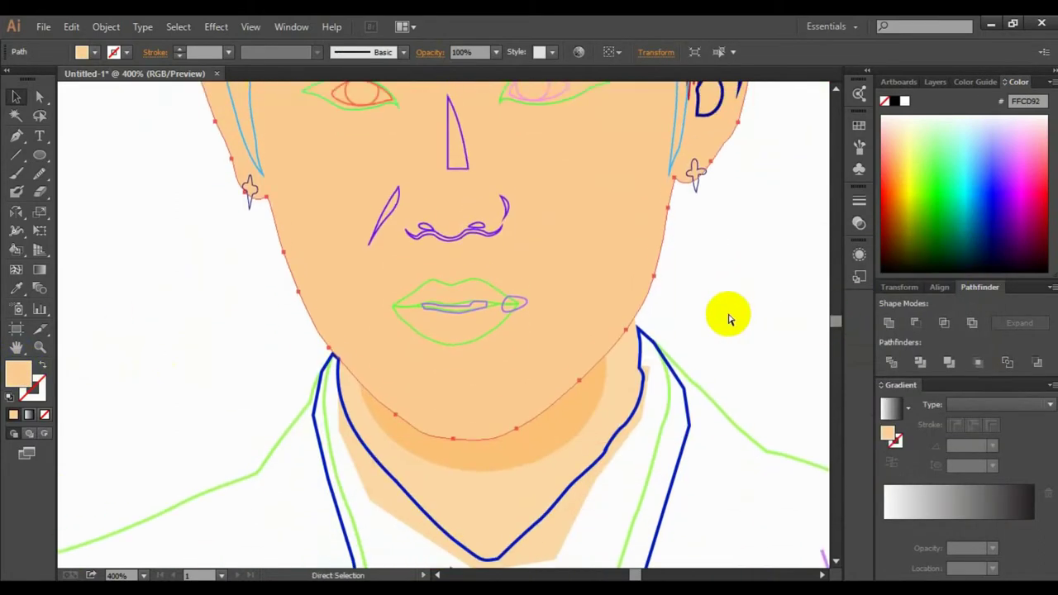
scroll(454, 277, "up", 7)
Step: Fill the first red hair strand with dark brown
left_click(453, 277)
double_click(21, 379)
left_click(797, 468)
left_click(759, 418)
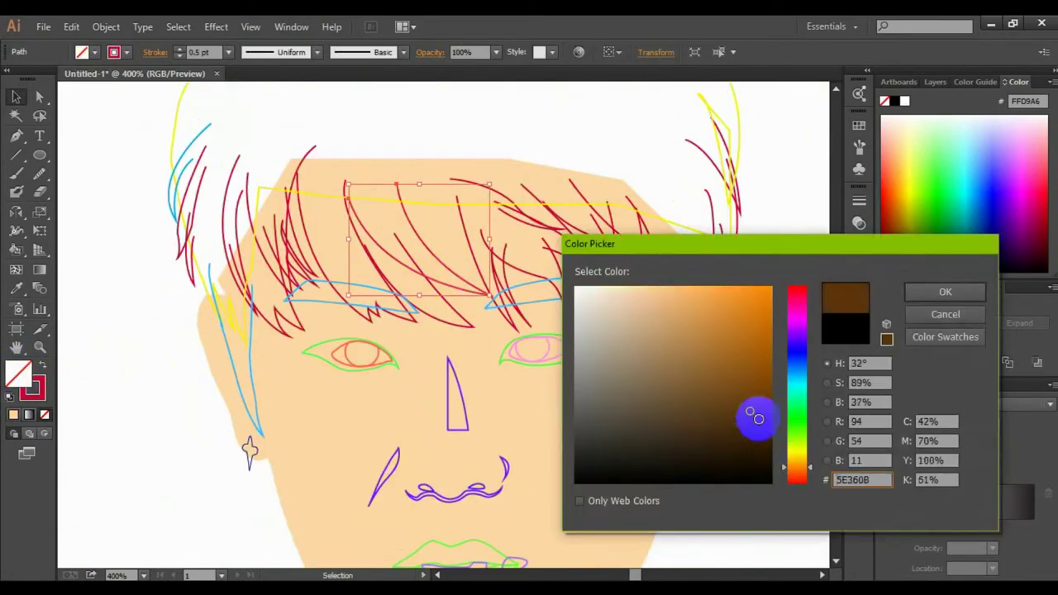
key("Return")
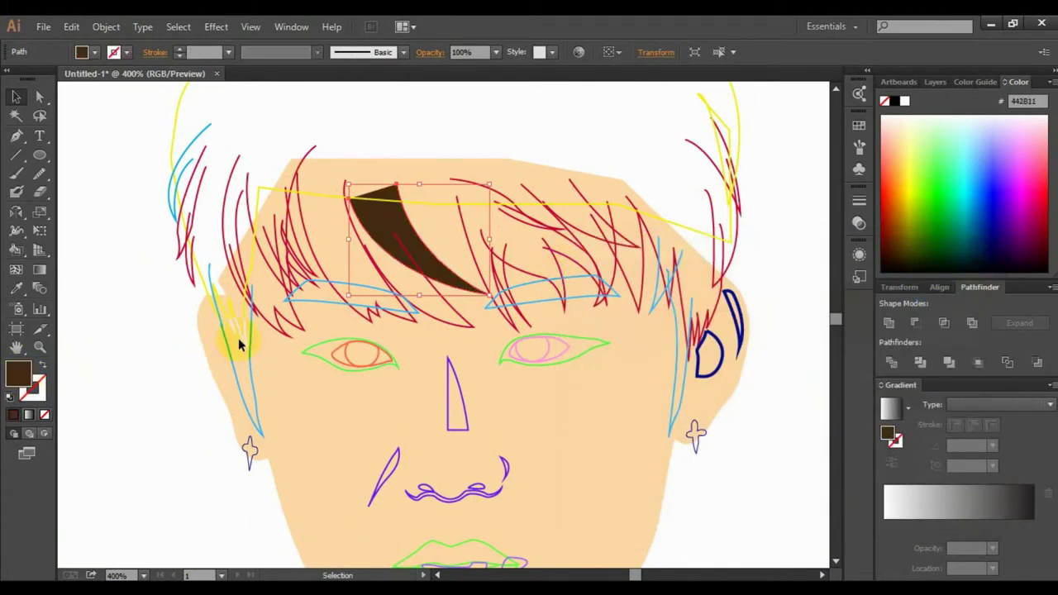
Step: Eyedropper the dark brown onto more red strands across the fringe
left_click(433, 319)
left_click(378, 307)
key("i")
left_click(440, 263)
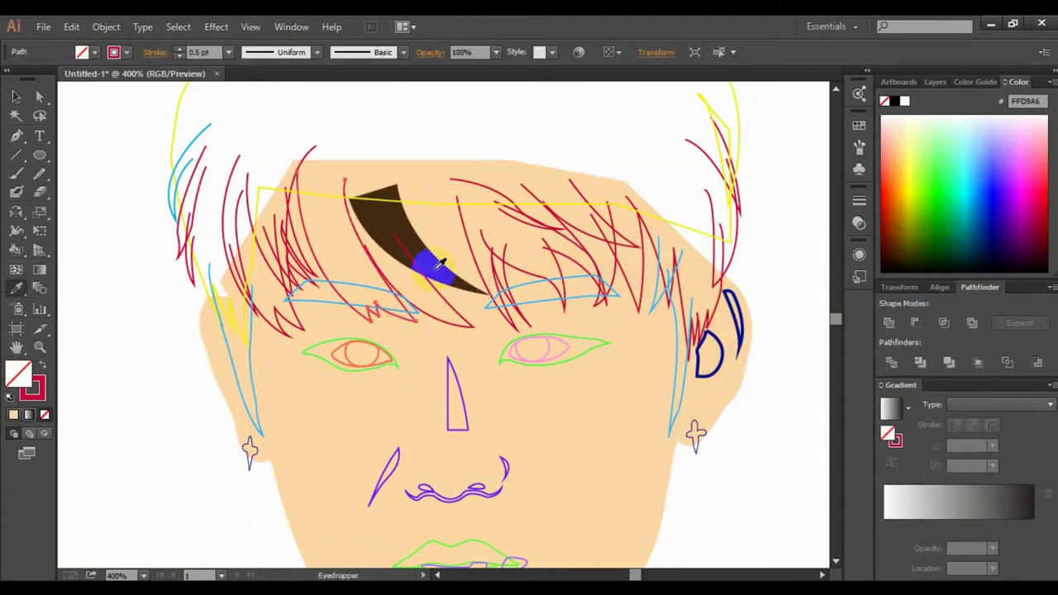
left_click(508, 287, "ctrl")
scroll(525, 267, "right", 5)
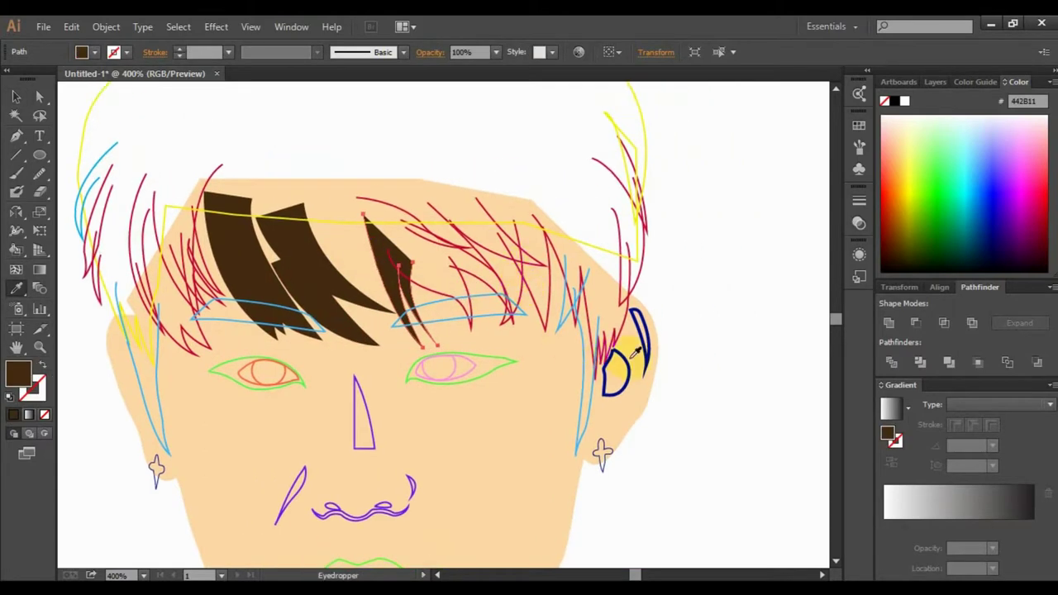
left_click(500, 289, "ctrl")
Step: Fill the remaining red fringe strands with the sampled brown
left_click(302, 253)
left_click(414, 248, "ctrl")
left_click(475, 279)
left_click(410, 219, "ctrl")
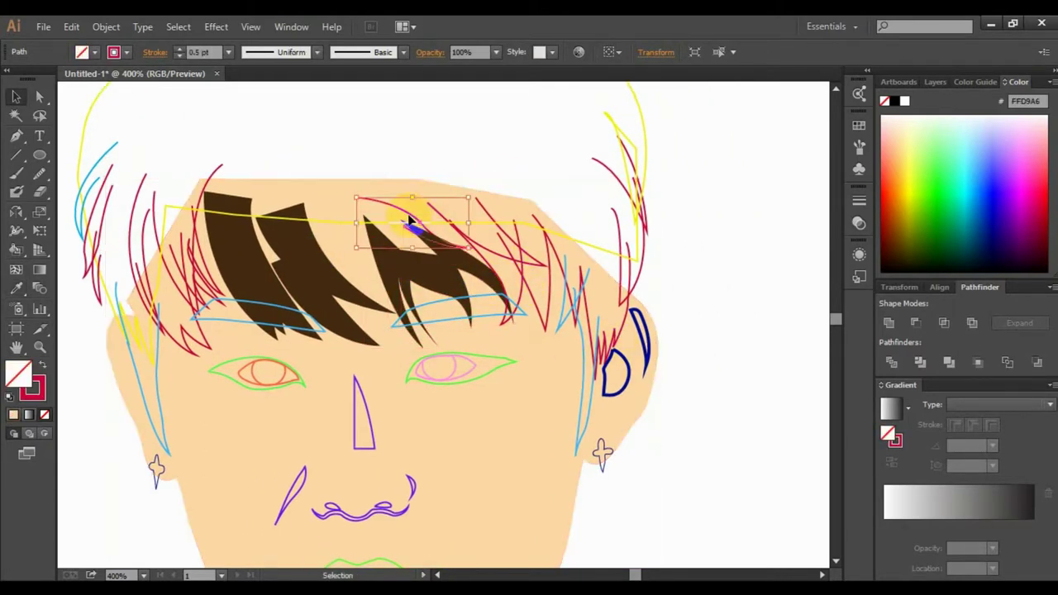
left_click(434, 277)
left_click(463, 232, "ctrl")
left_click(461, 271)
left_click(538, 256, "ctrl")
Step: Brown the right temple strands; undo the brown fill on the large hair outline
left_click(520, 285)
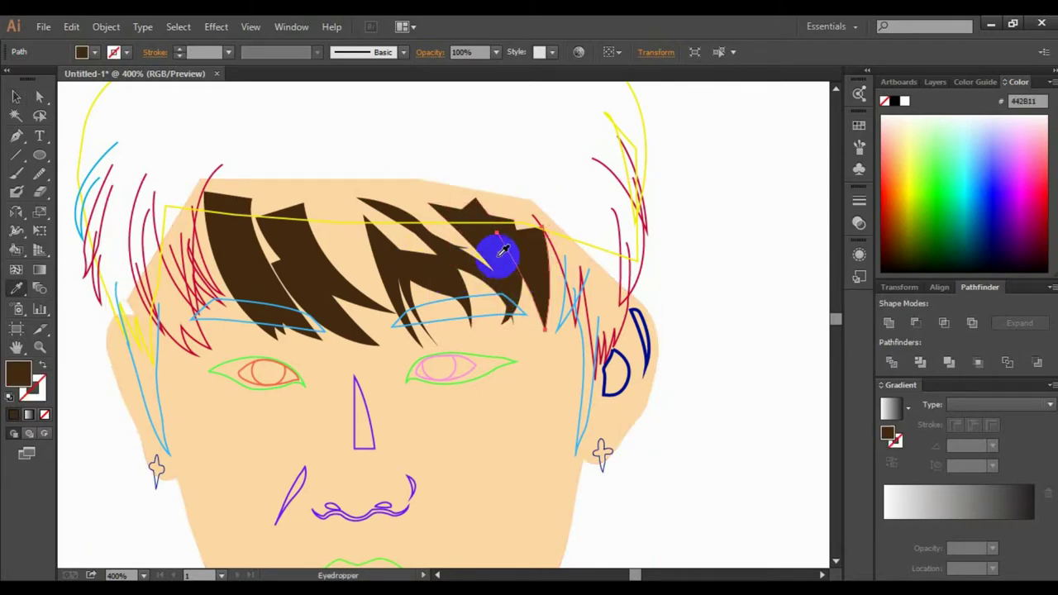
left_click(577, 323, "ctrl")
left_click(555, 273)
left_click(589, 330, "ctrl")
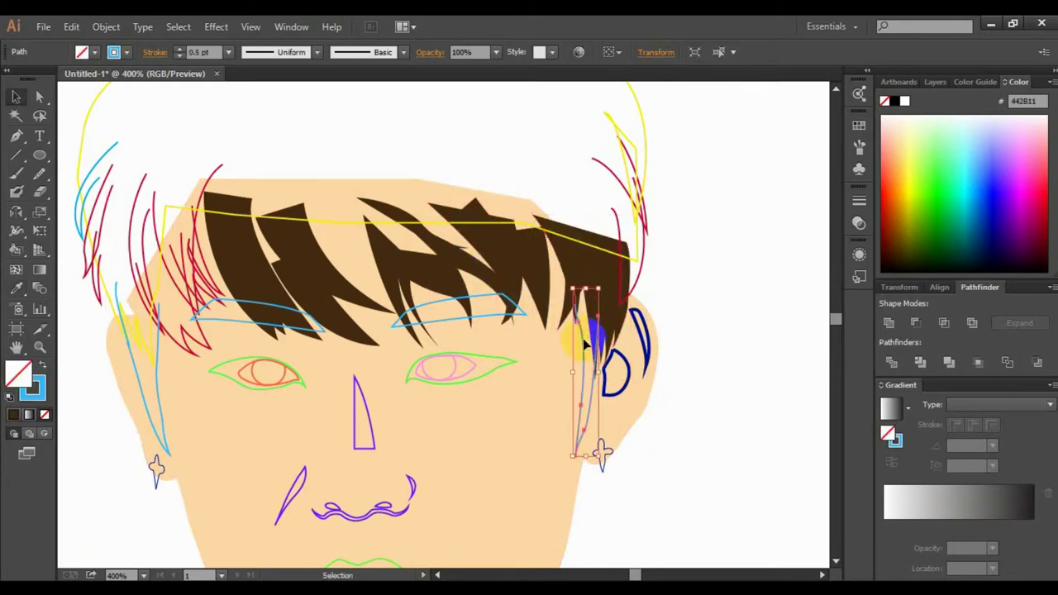
left_click(597, 324)
left_click(449, 276, "ctrl")
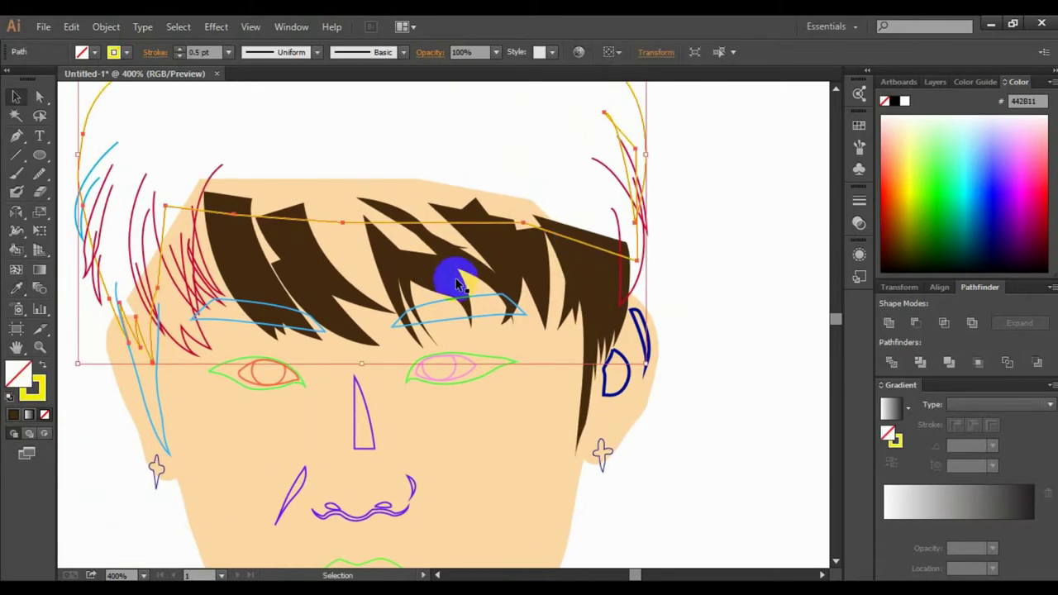
left_click(338, 212)
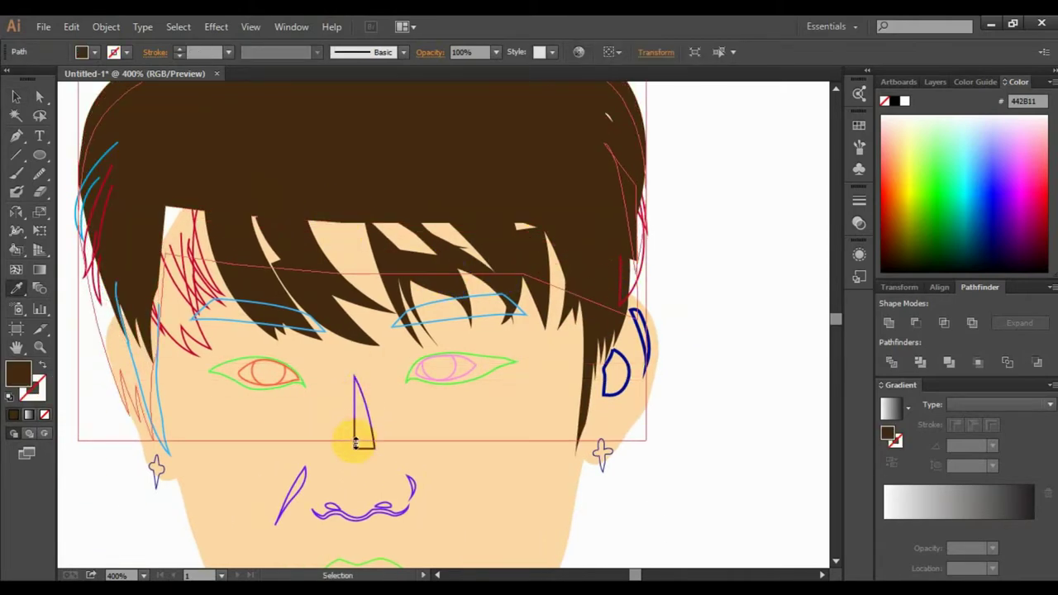
key("ctrl+z")
Step: Draw extra curved hair strands across the head and fringe
left_click(859, 125)
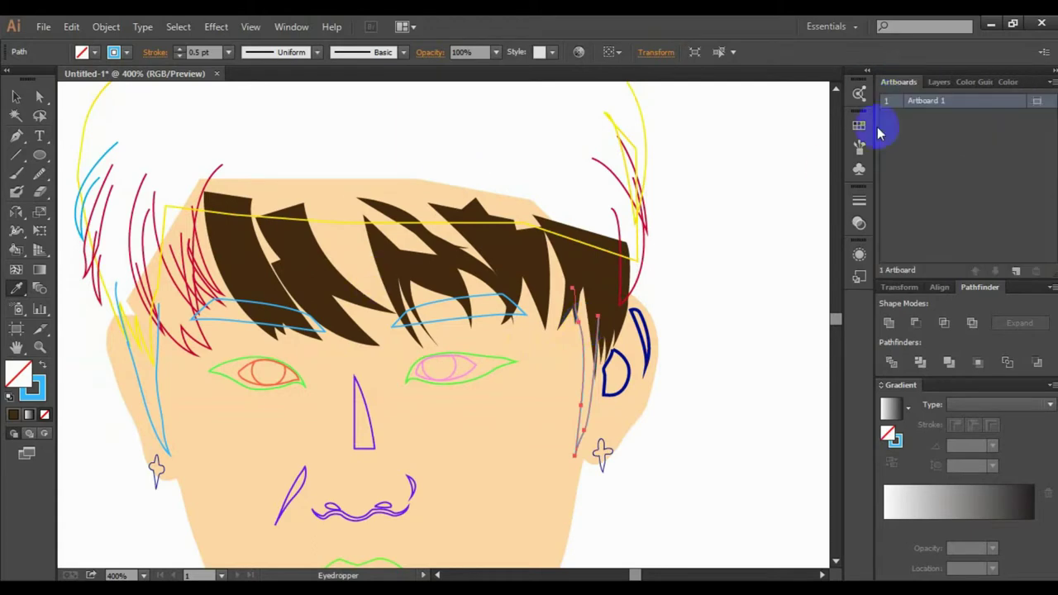
key("ctrl+a")
left_click(16, 138)
left_click(577, 259)
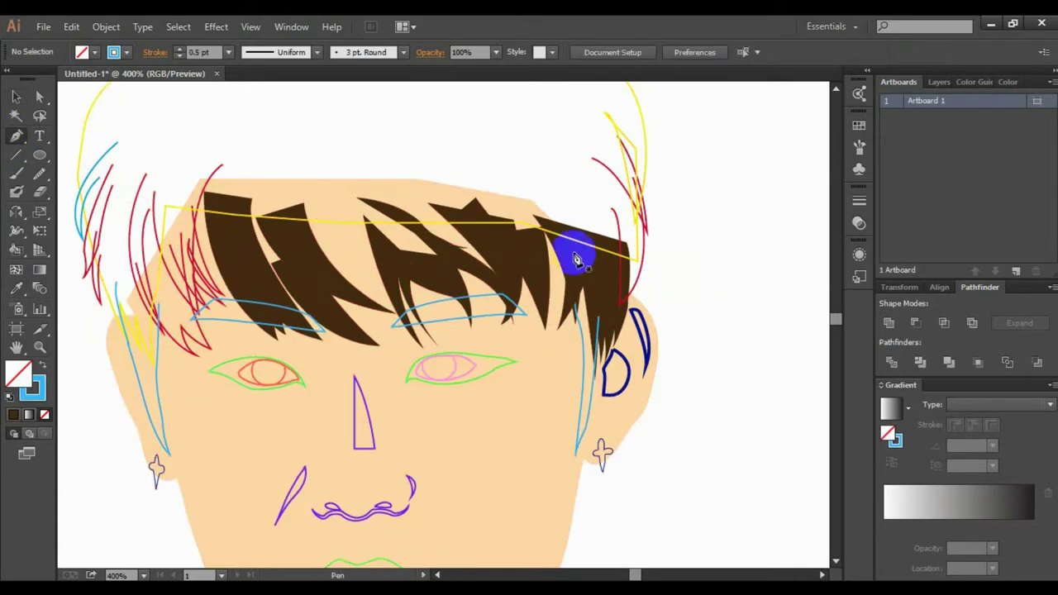
left_click_drag(459, 338, 370, 196)
key("v")
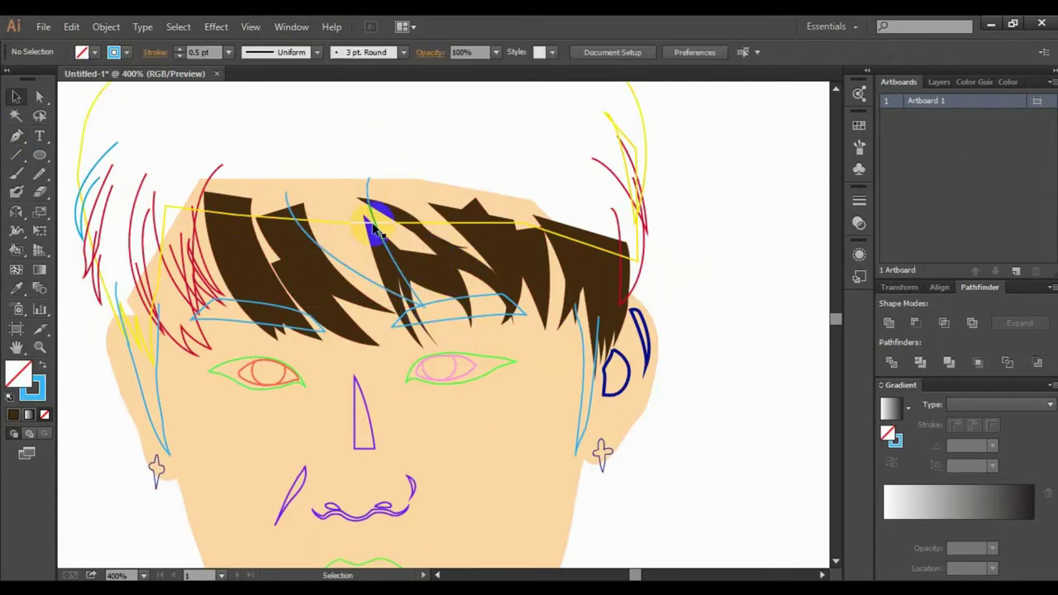
left_click_drag(176, 199, 220, 205)
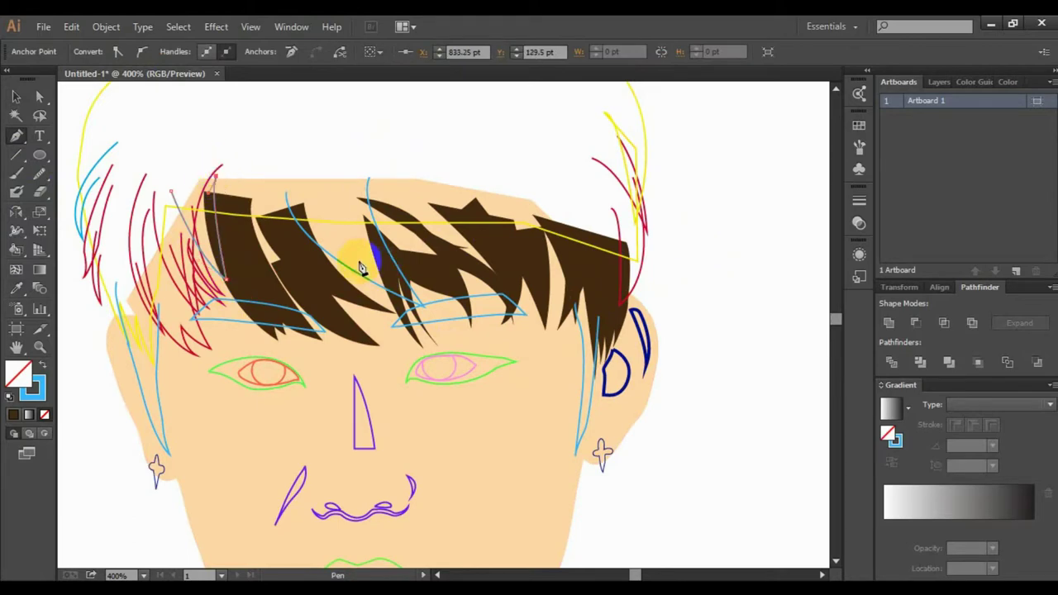
left_click(308, 317, "ctrl")
scroll(307, 318, "up", 3)
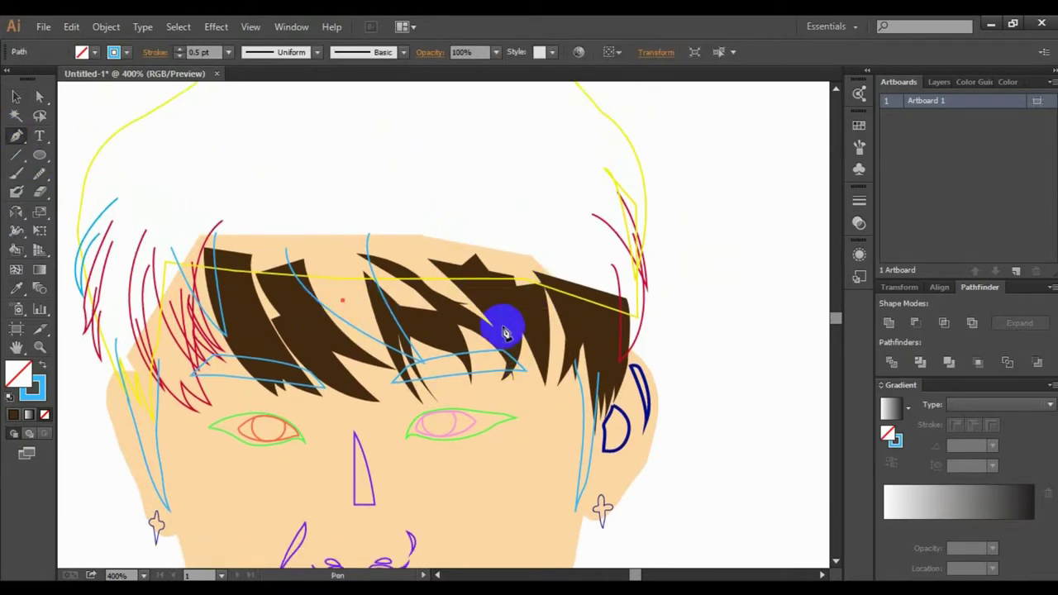
left_click_drag(506, 332, 522, 356)
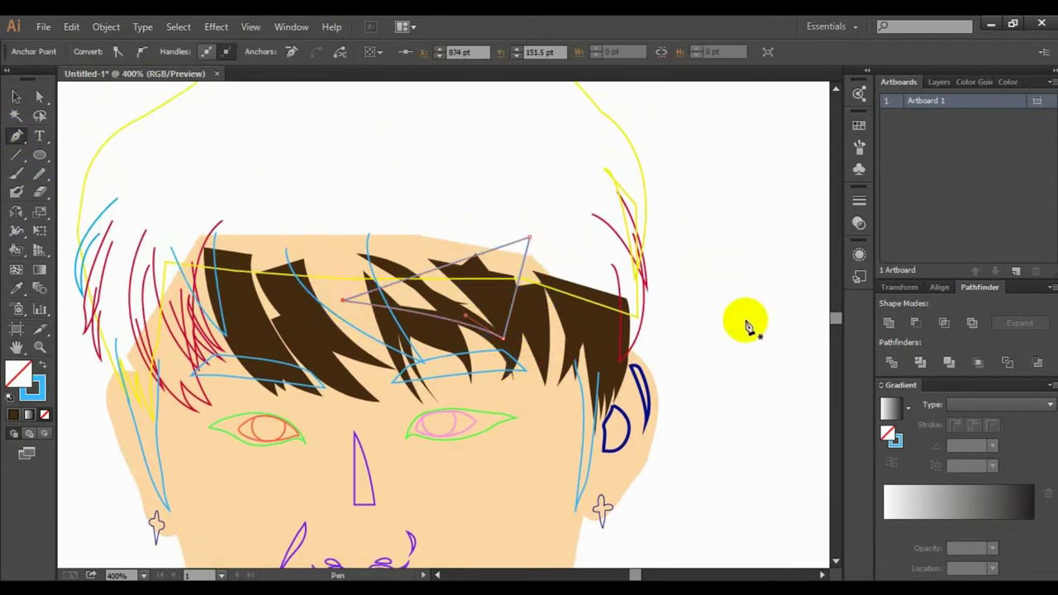
scroll(248, 295, "left", 5)
Step: Nudge a fringe piece; fill the large hair outline and cyan quadrilateral brown
left_click(412, 312, "ctrl")
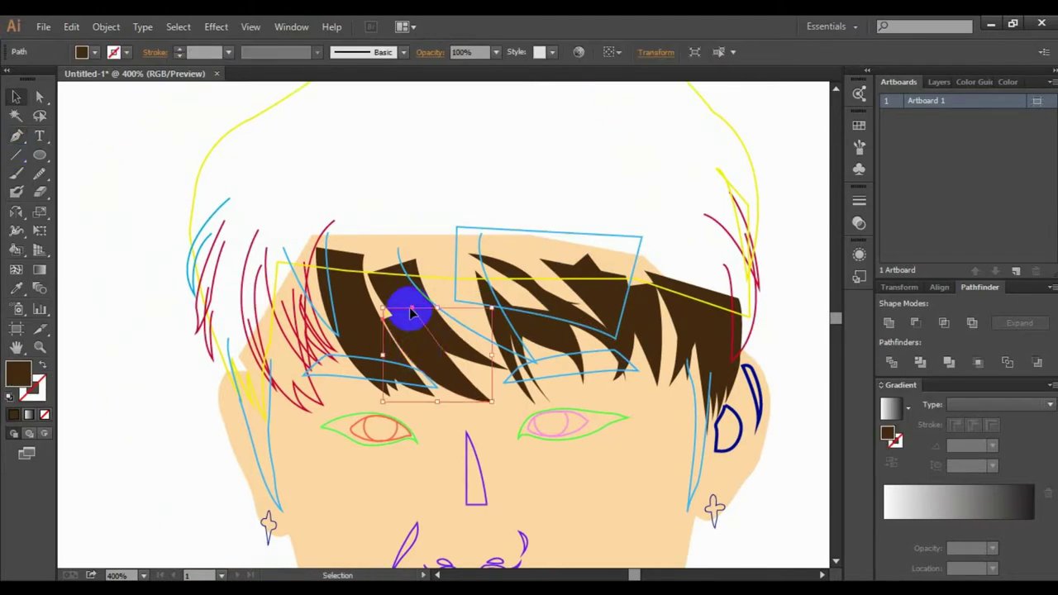
left_click_drag(396, 312, 380, 292)
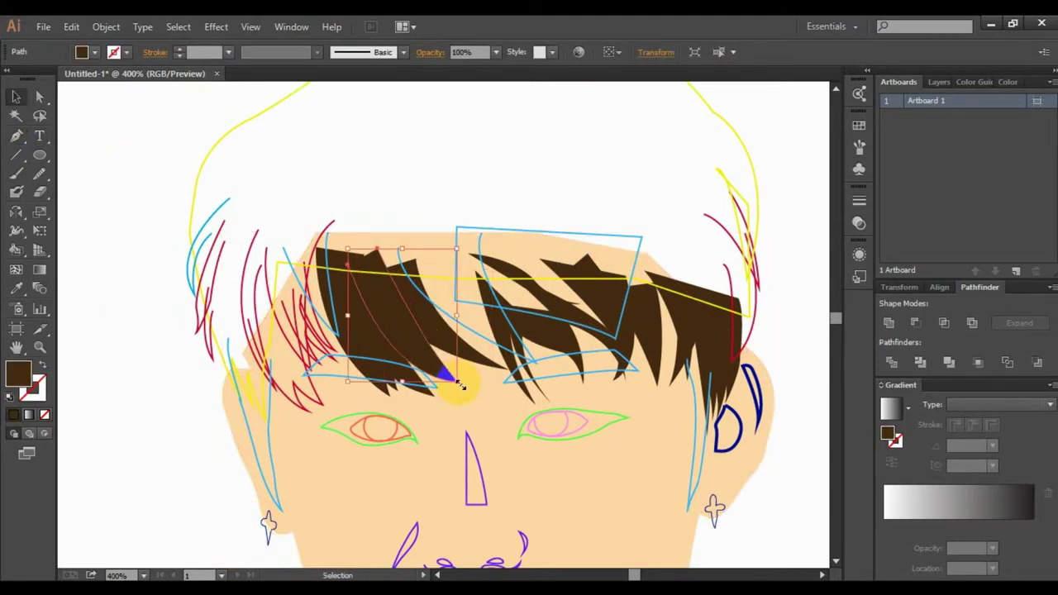
left_click(466, 338)
key("i")
left_click(459, 318)
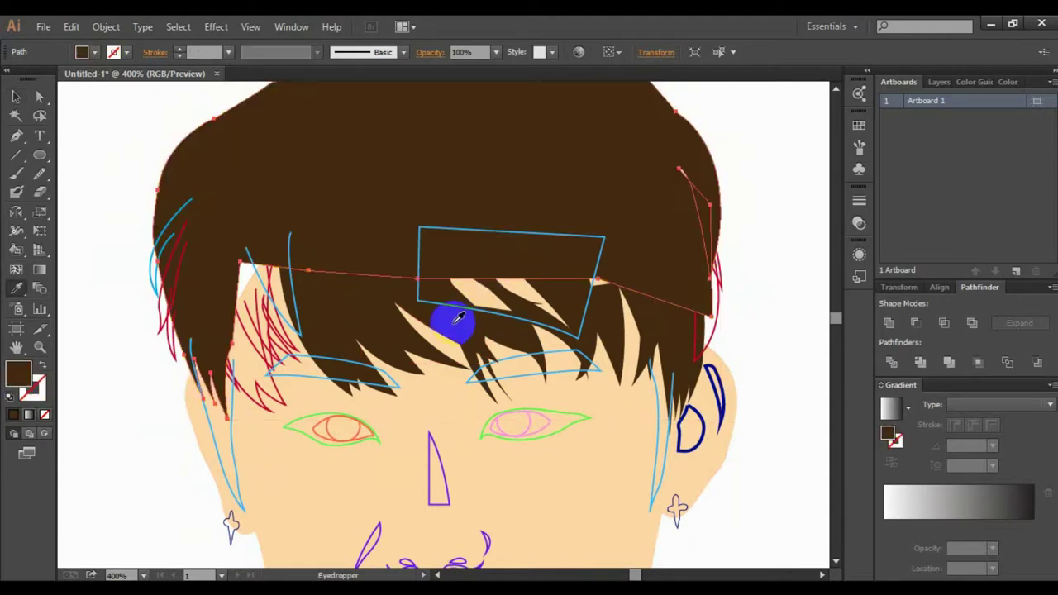
key("v")
left_click(605, 243)
scroll(524, 286, "right", 3)
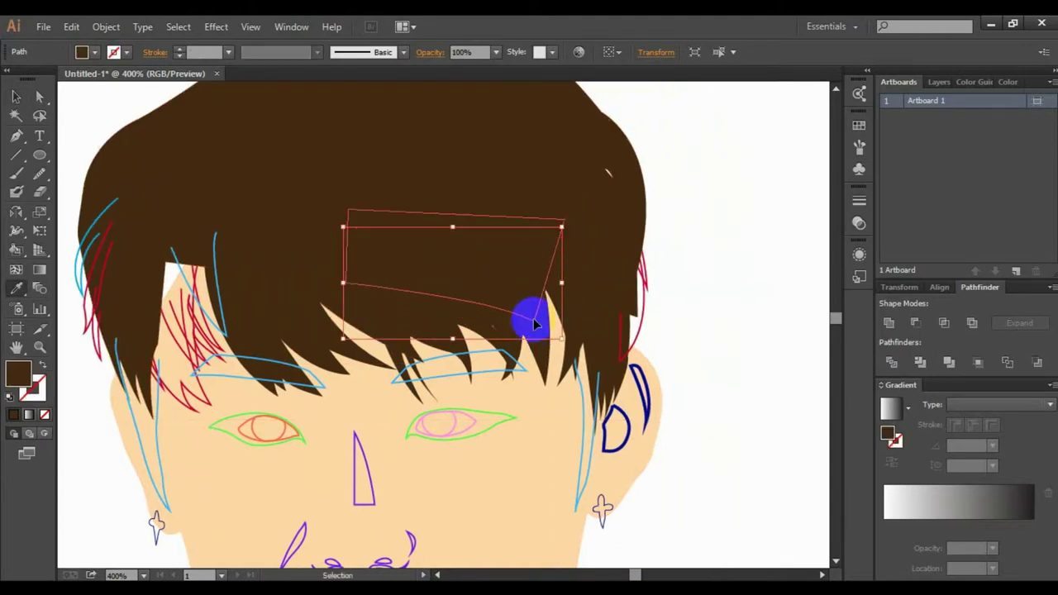
key("i")
left_click(534, 325)
Step: Fill the left temple hair path brown and undo accidental mesh lines
key("ctrl+shift+a")
scroll(673, 284, "up", 3)
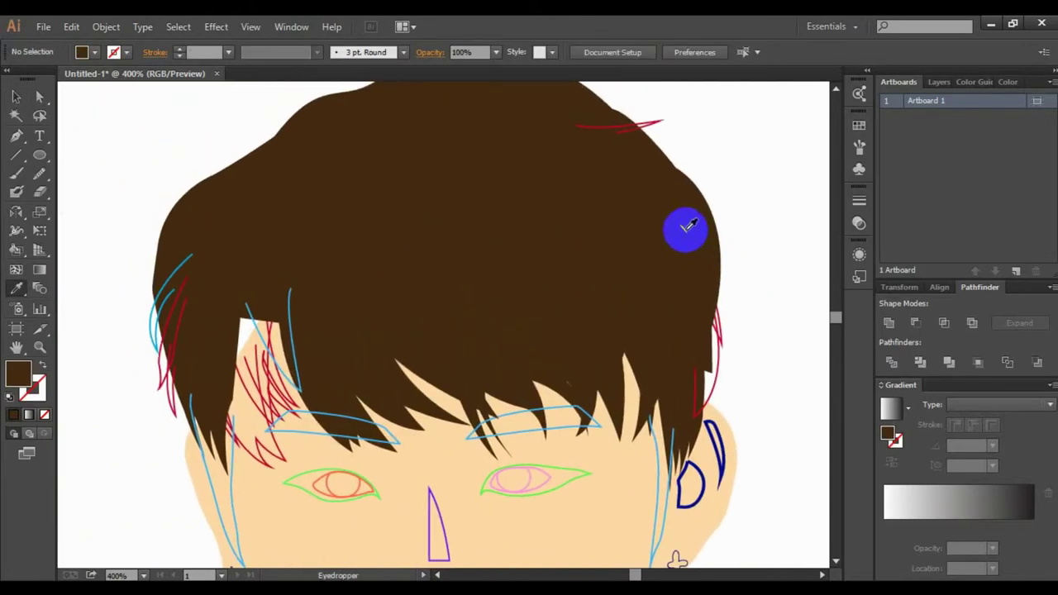
left_click(16, 172)
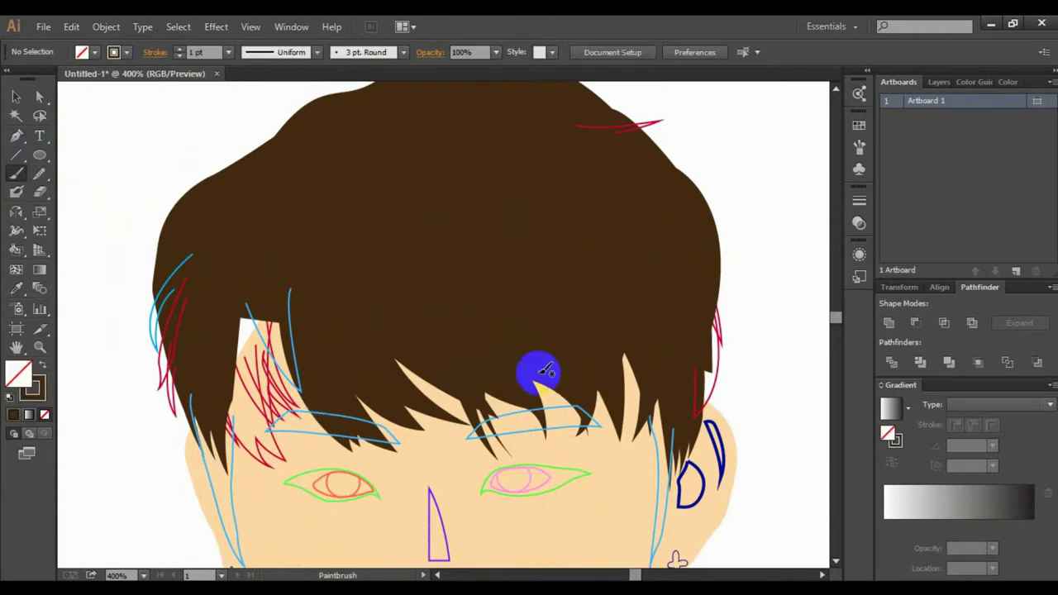
scroll(277, 364, "down", 2)
left_click(273, 306)
key("i")
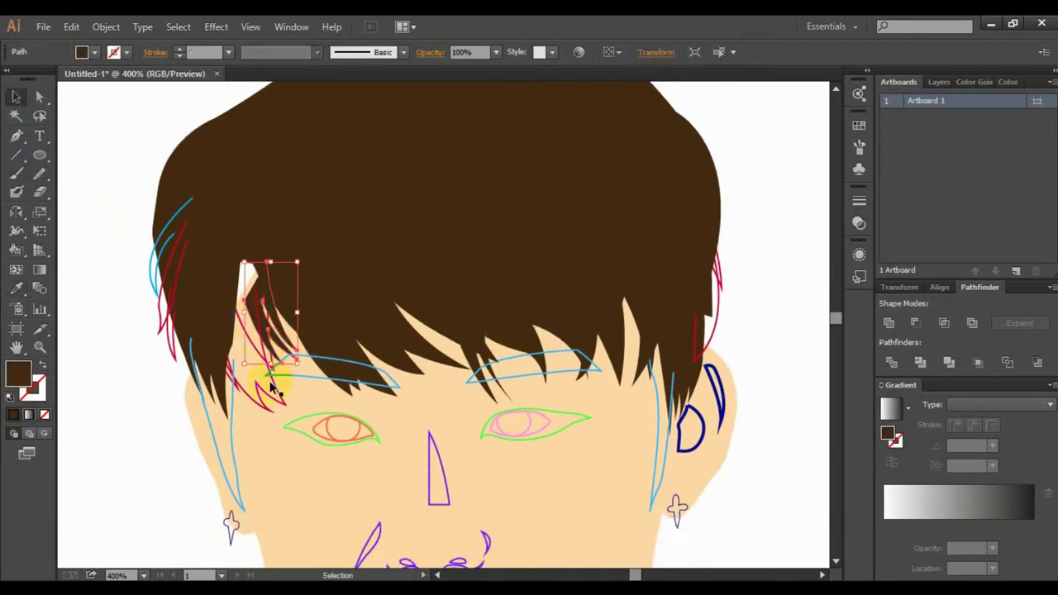
left_click(291, 330)
scroll(276, 378, "left", 3)
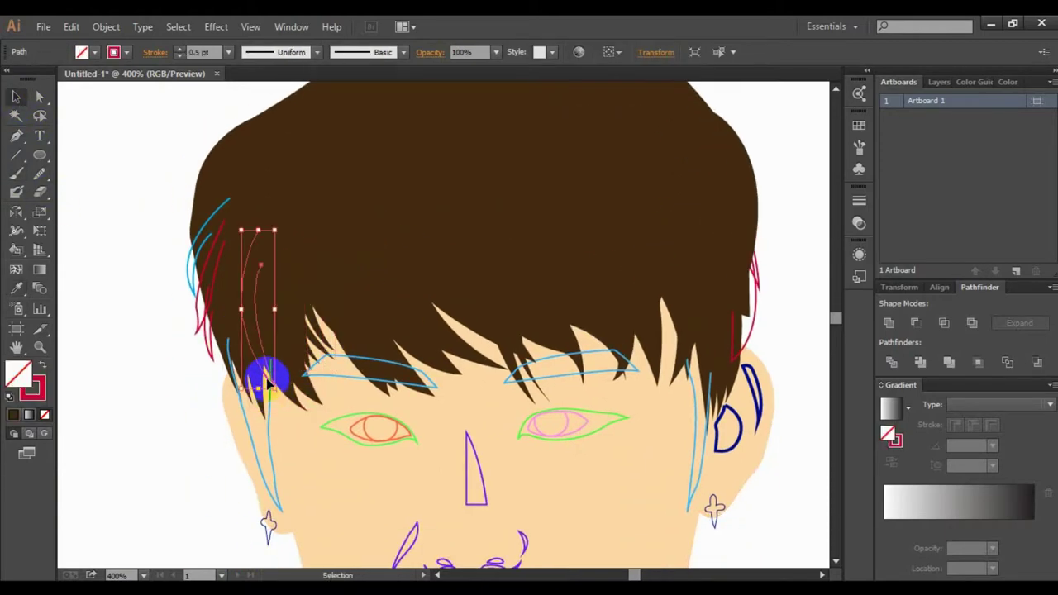
key("u")
left_click(270, 284)
key("ctrl+z")
Step: Fill the small red strand atop the head with the hair brown
scroll(330, 307, "left", 3)
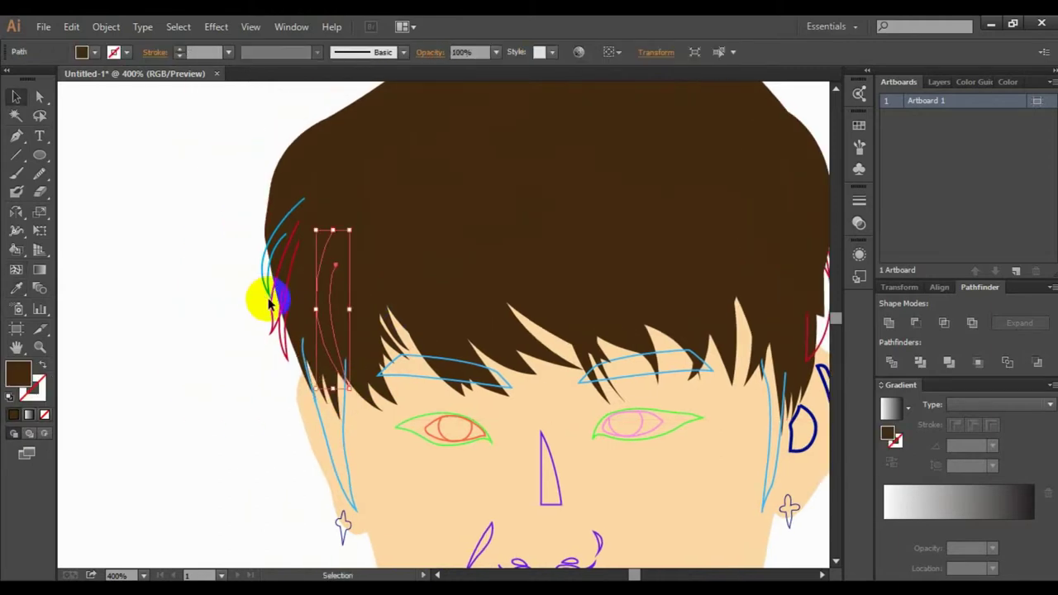
left_click(308, 245)
key("v")
scroll(425, 289, "right", 10)
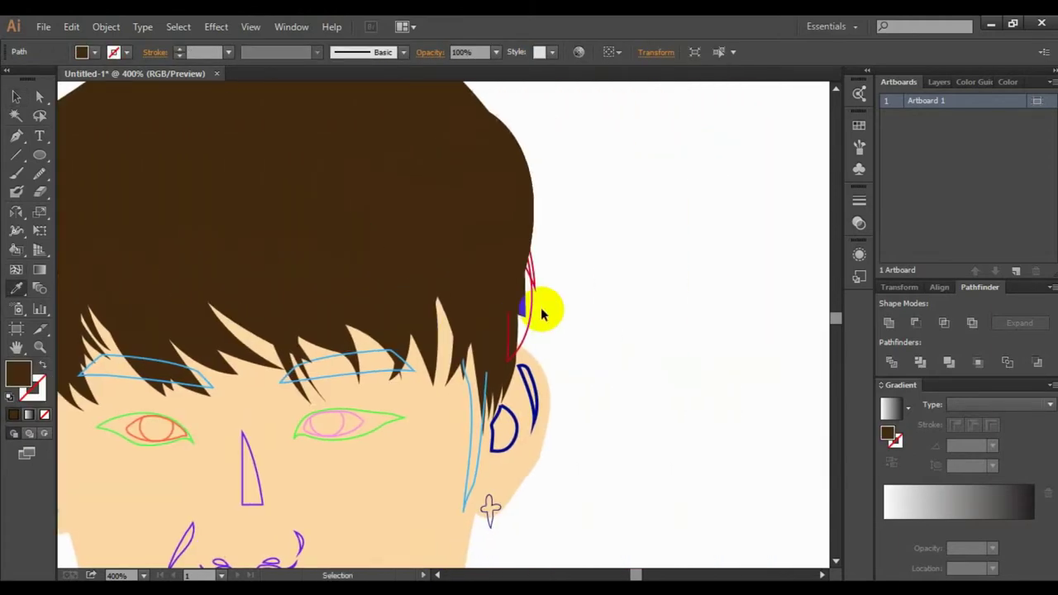
left_click(575, 266)
scroll(575, 266, "up", 7)
left_click(454, 263)
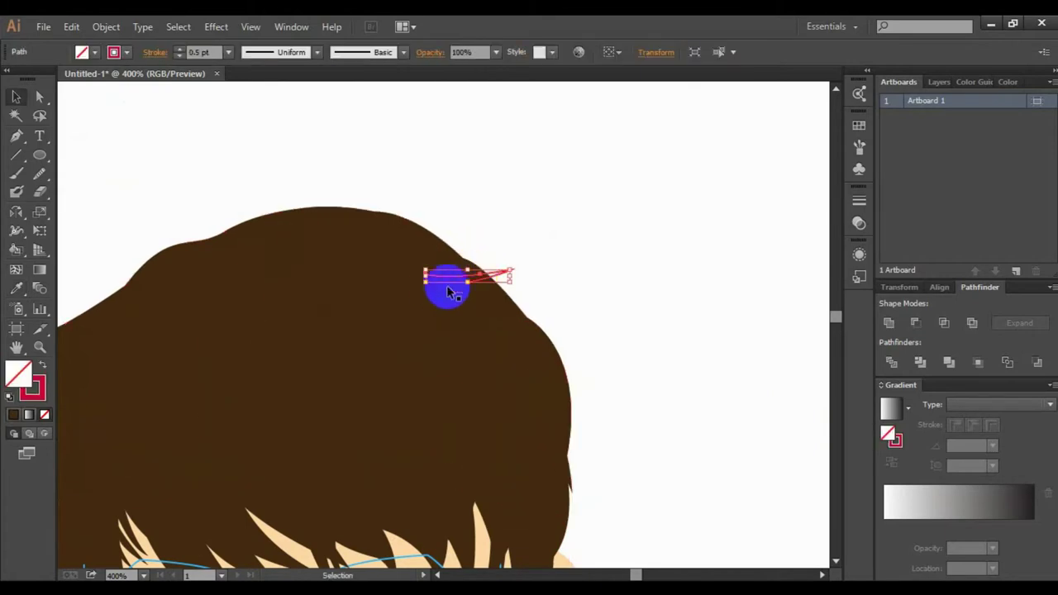
key("i")
left_click(406, 283)
Step: Delete a stray fringe path and paint the skin gap brown with the Paintbrush
scroll(422, 272, "down", 7)
scroll(422, 273, "left", 3)
key("v")
key("ctrl+a")
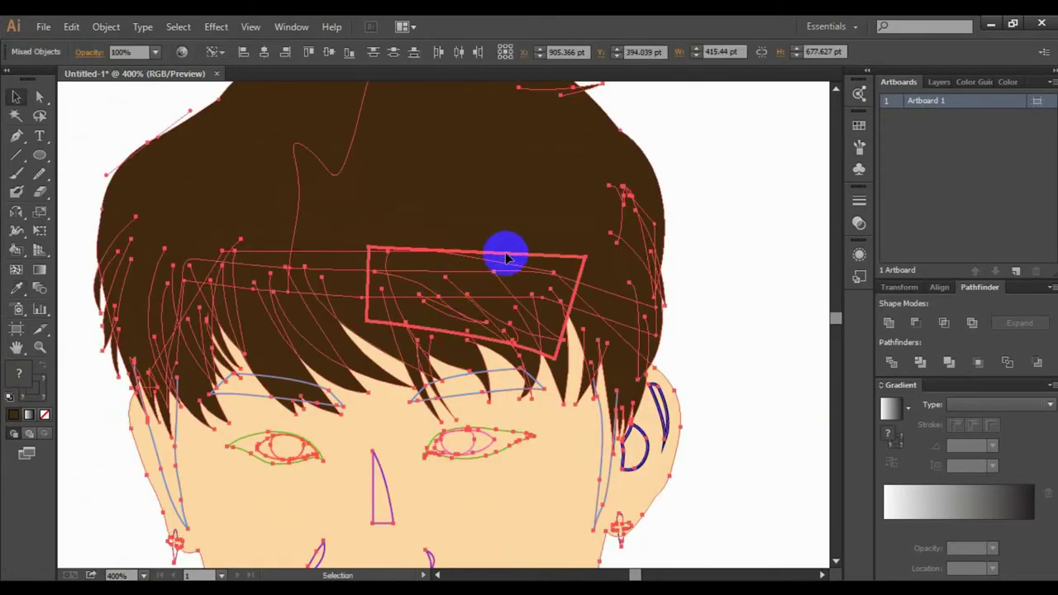
left_click(536, 270)
key("Delete")
key("b")
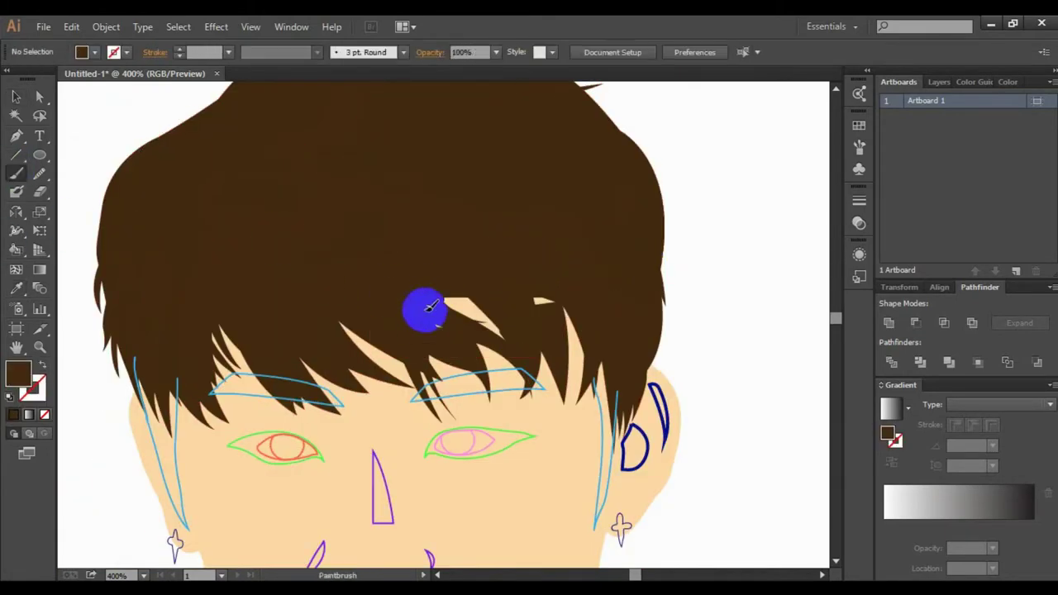
left_click_drag(522, 303, 566, 306)
Step: Fill the left and right eyebrows with the hair's dark brown using the Eyedropper
key("v")
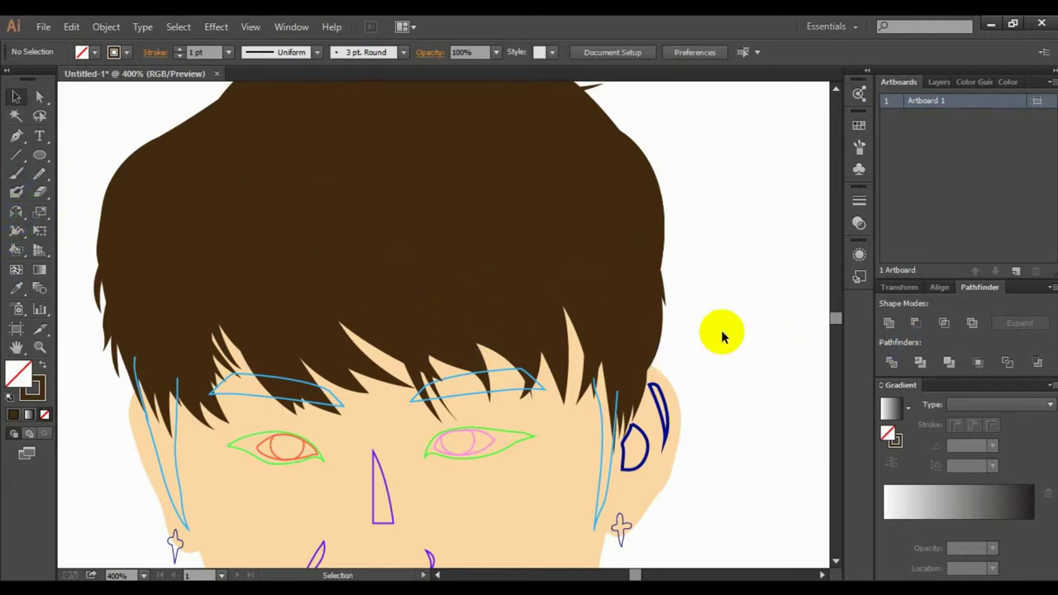
scroll(472, 390, "down", 5)
scroll(472, 390, "up", 3)
left_click(258, 302)
key("i")
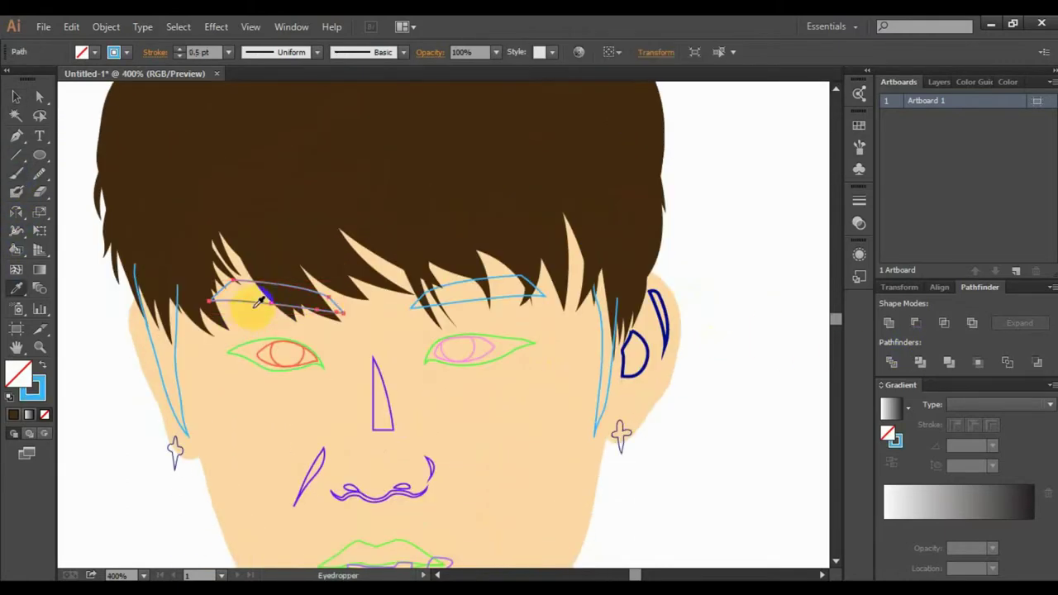
double_click(18, 373)
left_click(945, 290)
key("v")
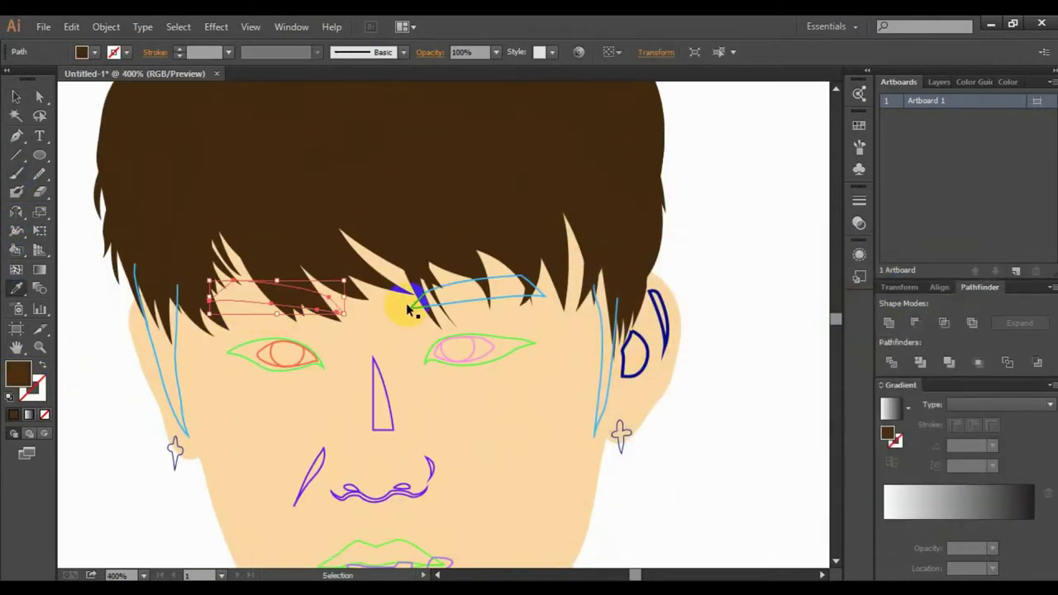
left_click(406, 303)
key("ctrl+plus")
left_click(307, 290)
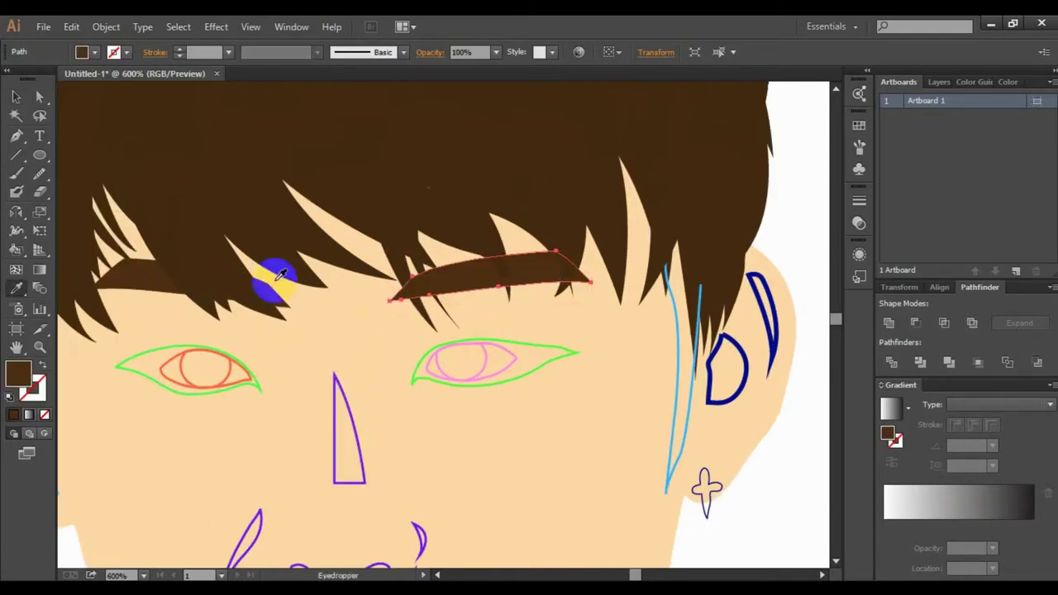
Step: Zoom in on the eyes and select the left eye's outline shapes
key("v")
left_click(291, 331)
key("ctrl+plus")
key("ctrl+plus")
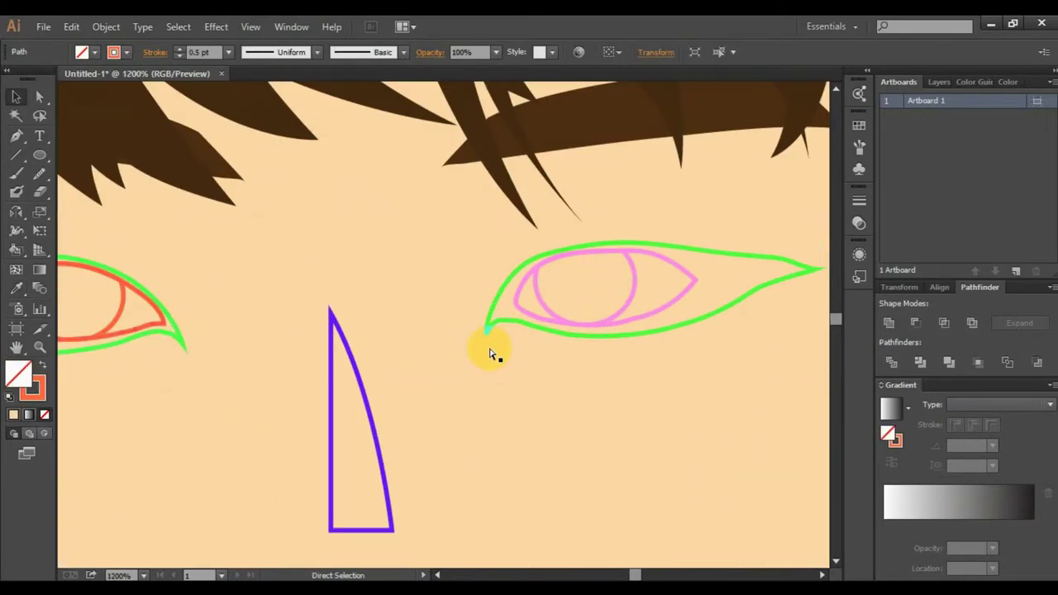
scroll(490, 354, "left", 5)
left_click(231, 351)
Step: Fill the eye shape dark brown and give the iris a grey radial gradient
double_click(18, 373)
left_click(941, 298)
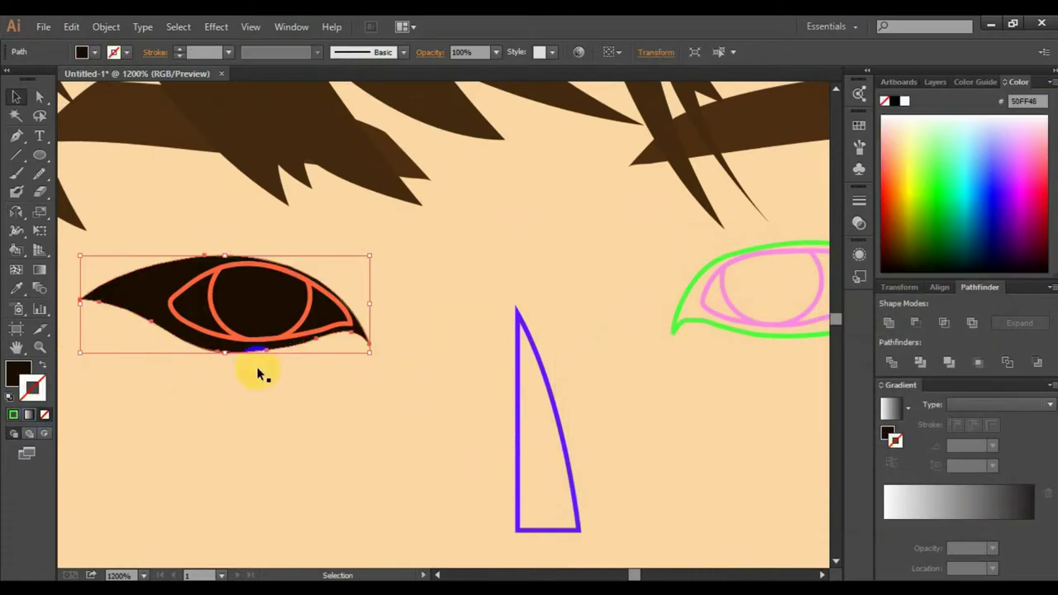
left_click(273, 337)
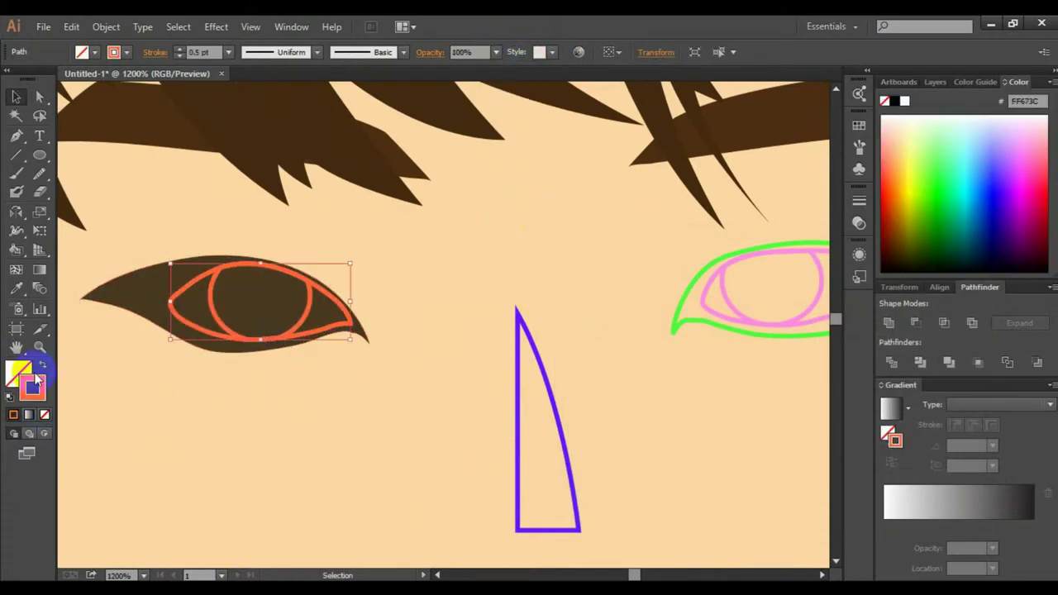
left_click(892, 408)
double_click(1032, 521)
mouse_move(1033, 526)
left_mouse_down()
mouse_move(914, 526)
mouse_move(1010, 526)
left_mouse_up()
left_click_drag(944, 481, 929, 483)
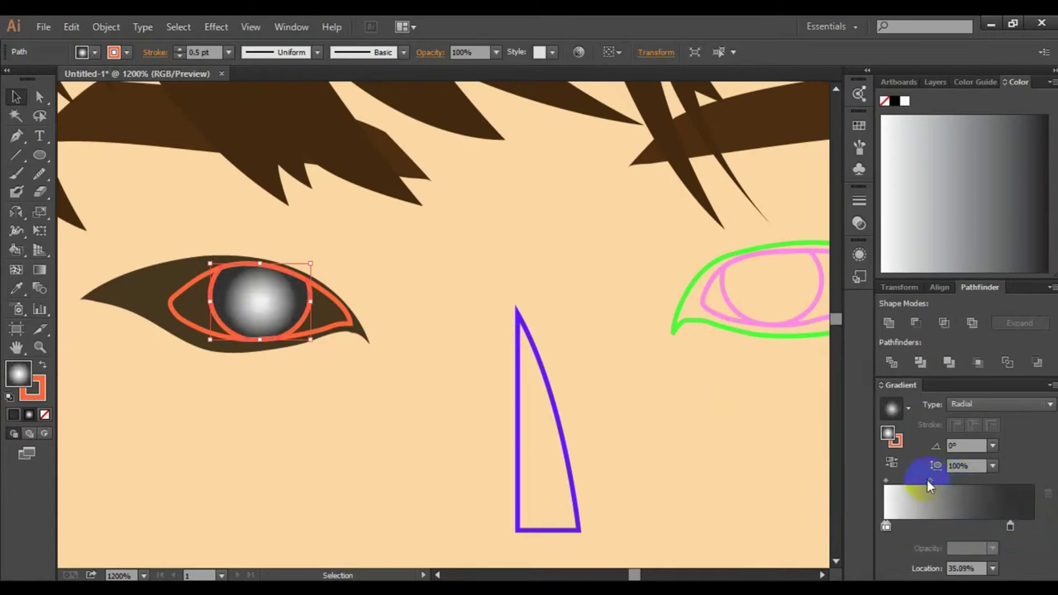
Step: Confirm the dark brown eye fill and add a near-black pupil and light highlight ellipse
left_click(586, 456)
left_click(273, 347)
double_click(18, 374)
key("Return")
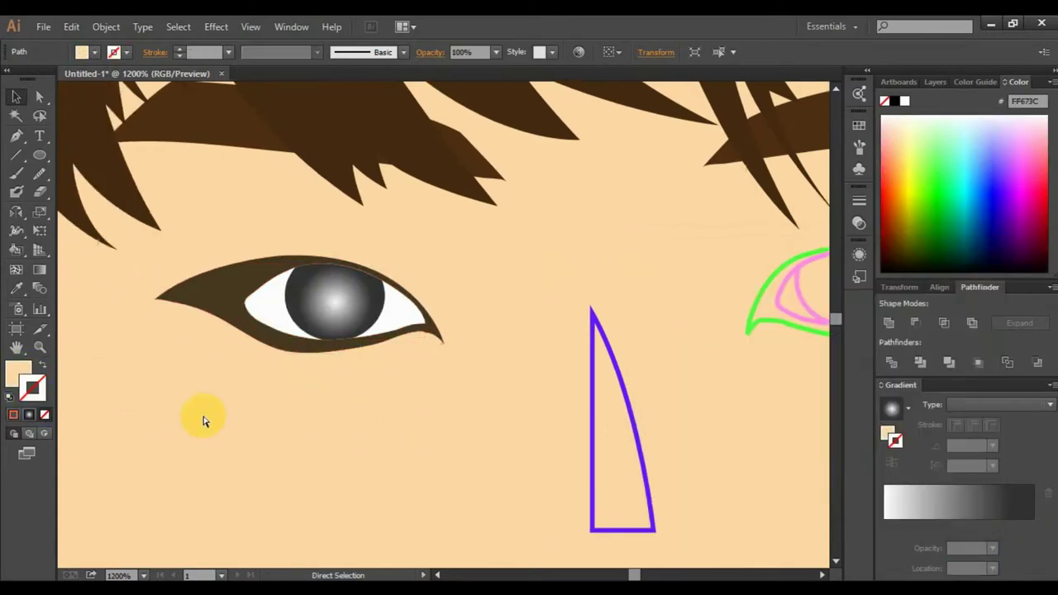
key("l")
double_click(18, 373)
left_click(666, 477)
left_click(945, 291)
key("v")
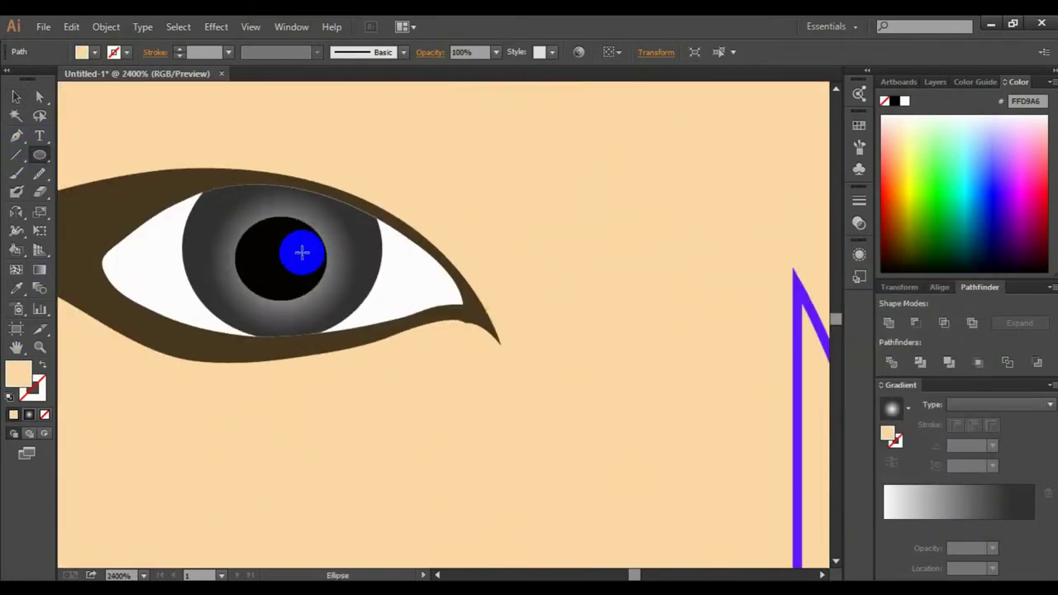
key("Return")
Step: Pen-draw the curved upper-lid line along the eyelid and set it as a stroke
left_click(18, 137)
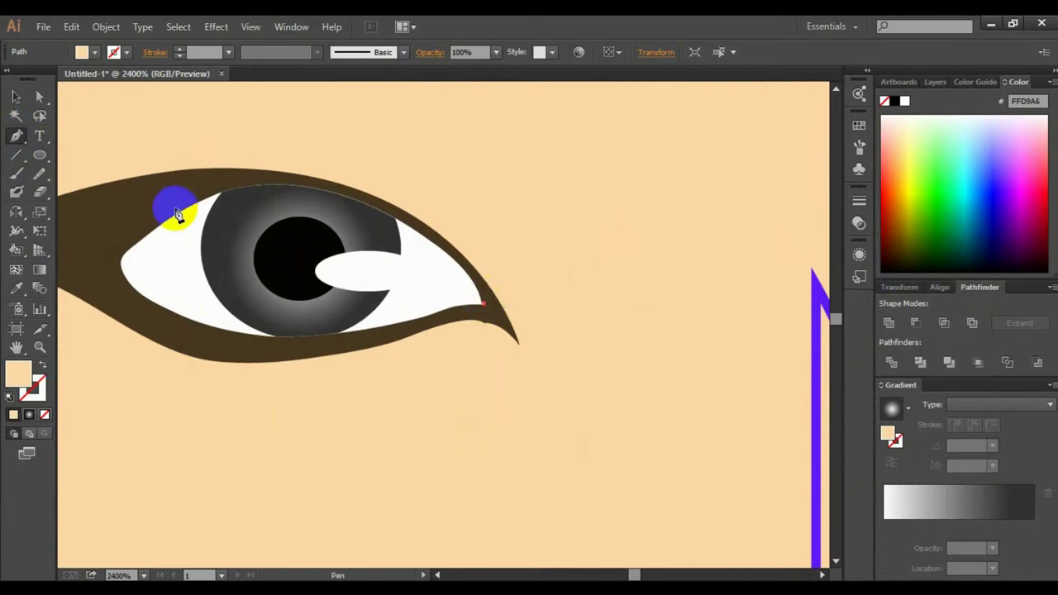
left_click_drag(366, 224, 172, 366)
left_click(38, 365)
double_click(31, 387)
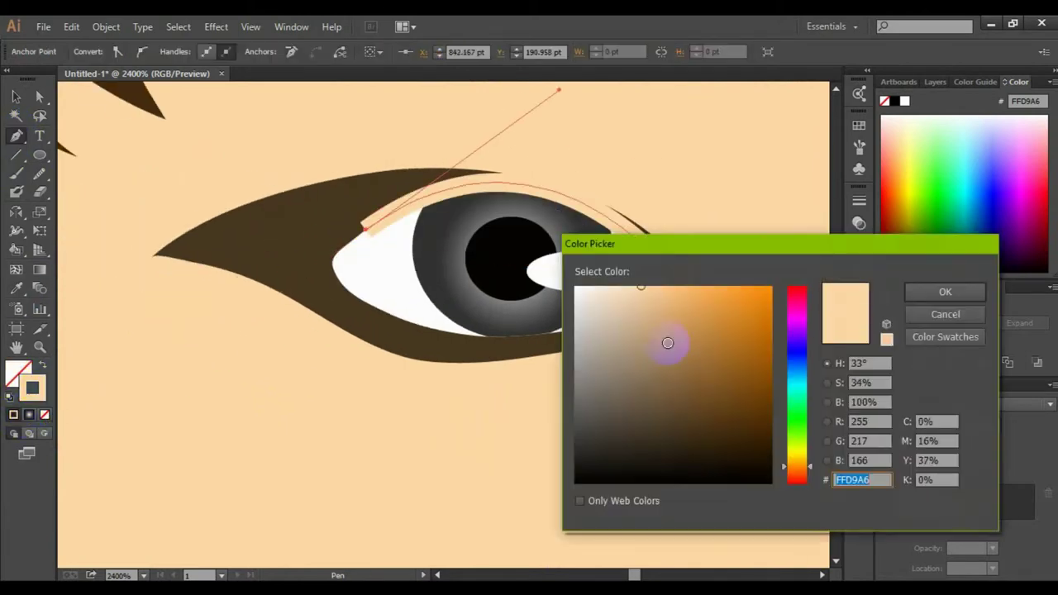
key("Return")
key("v")
left_click(402, 213)
left_click(403, 51)
left_click(442, 216)
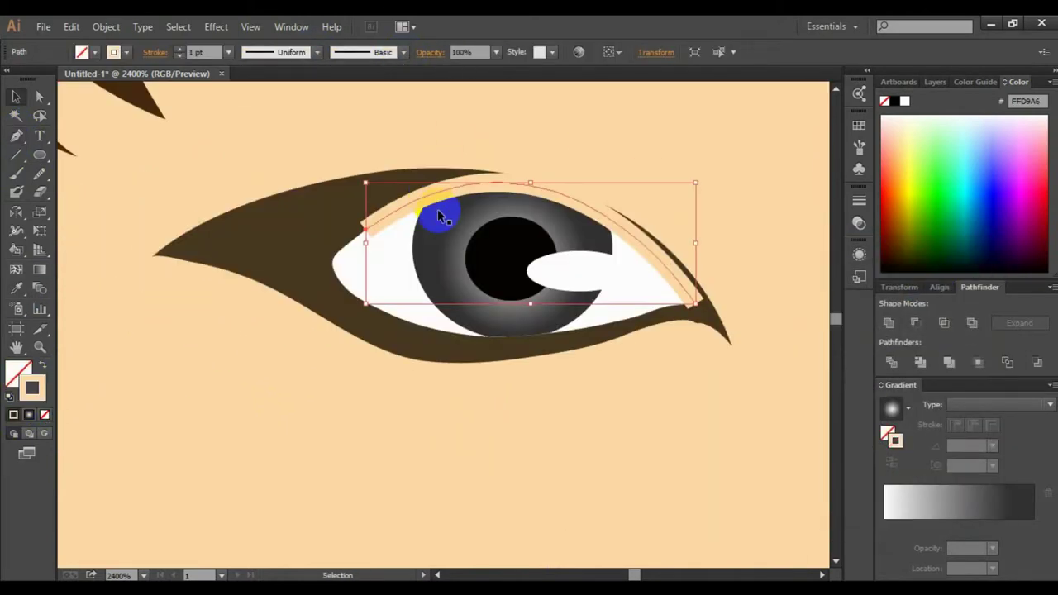
key("slash")
Step: Reshape the upper-lid curve and give it a tapered width profile
key("a")
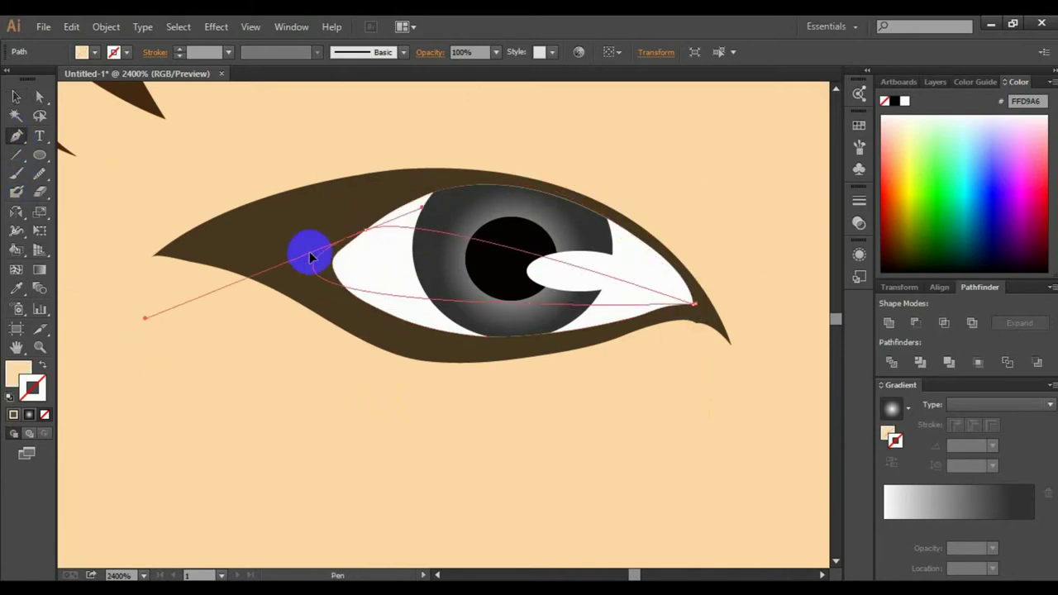
left_click_drag(310, 257, 449, 276)
key("shift+x")
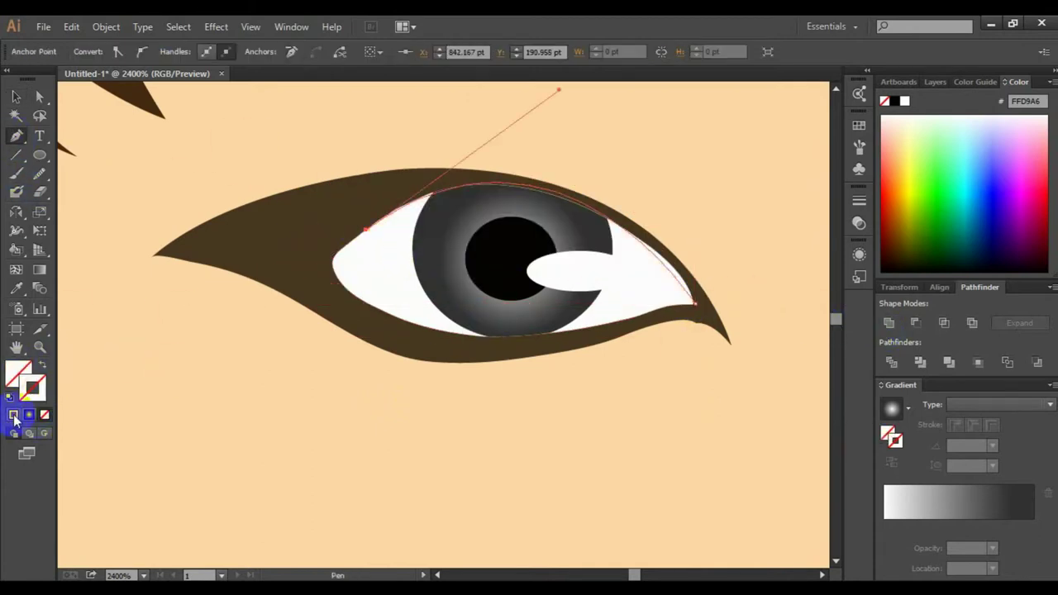
key("v")
left_click(560, 185)
left_click(317, 51)
Step: Make the lid stroke black and fit it onto the upper eyelid
left_click(293, 151)
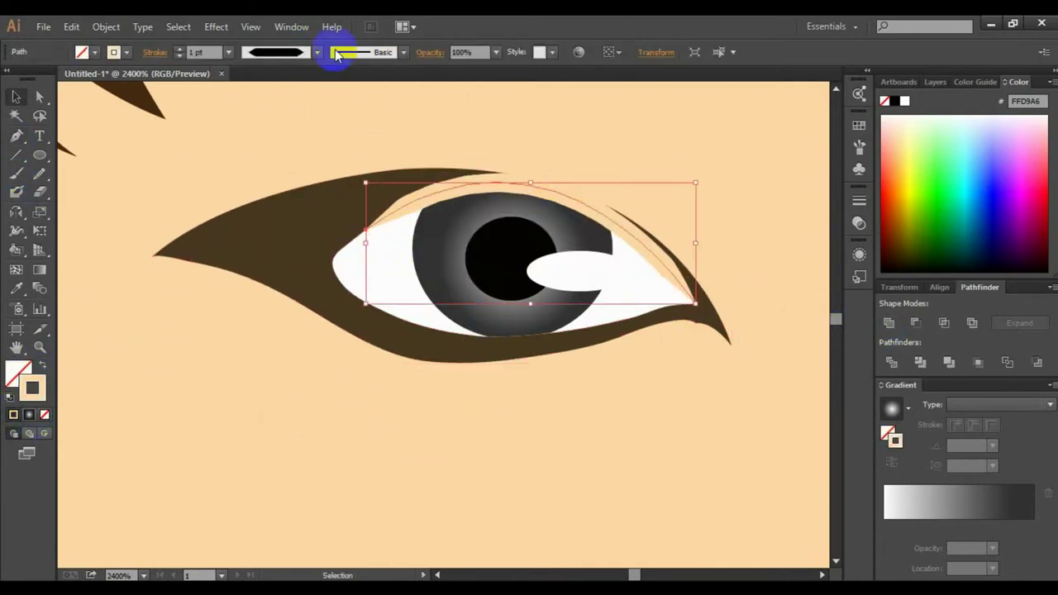
double_click(31, 388)
left_click(702, 482)
left_click(945, 290)
scroll(603, 406, "right", 3)
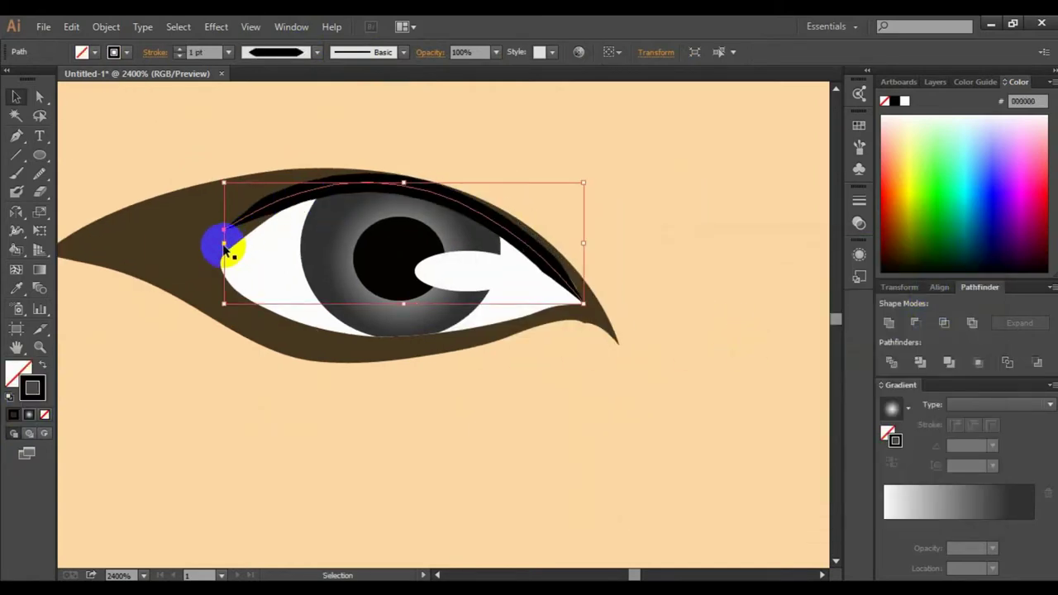
left_click_drag(267, 224, 237, 248)
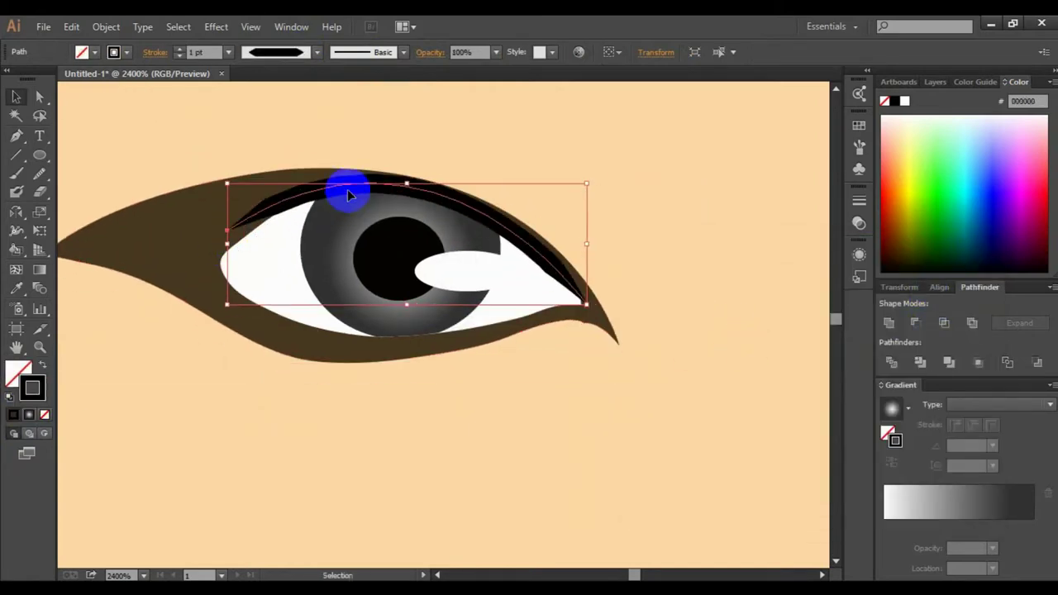
left_click(558, 272)
scroll(666, 277, "down", 5)
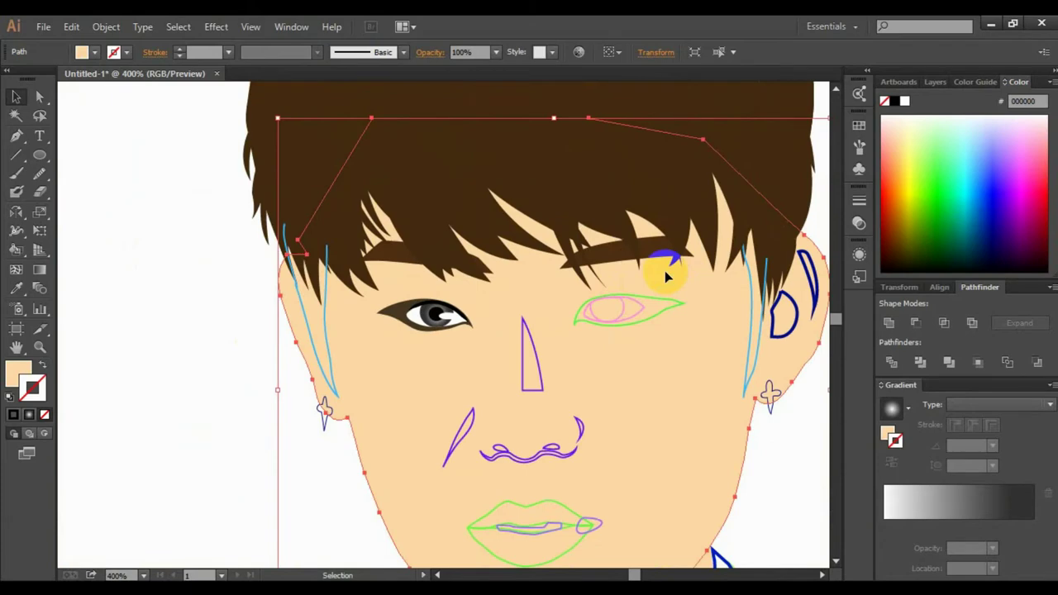
Step: Copy the left eye's fills onto the right eye's shape with the Eyedropper
scroll(666, 277, "up", 3)
scroll(687, 472, "right", 3)
scroll(640, 321, "down", 2)
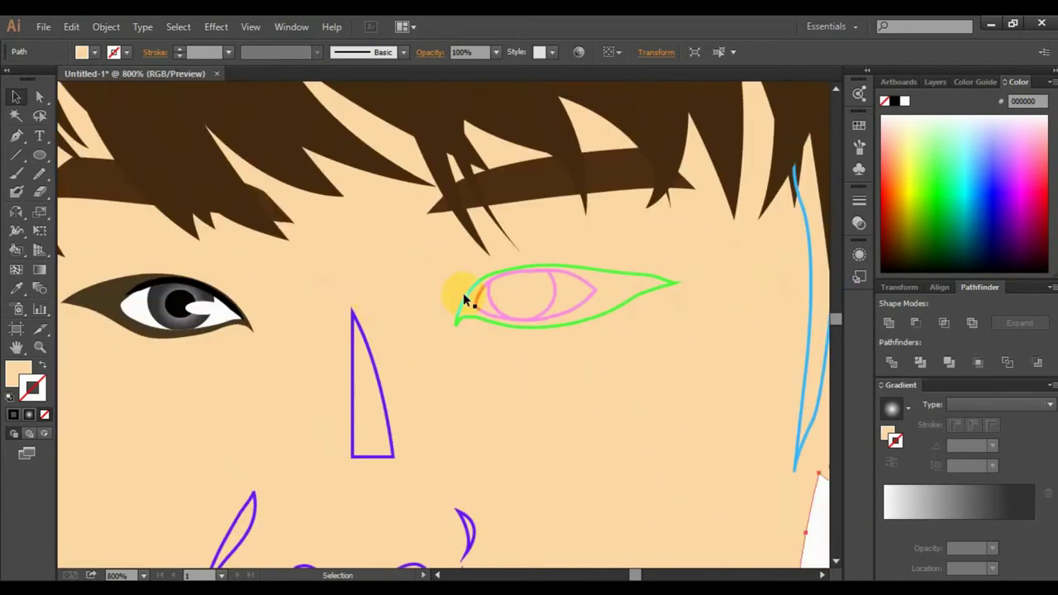
key("i")
left_click(124, 298)
left_click(170, 304)
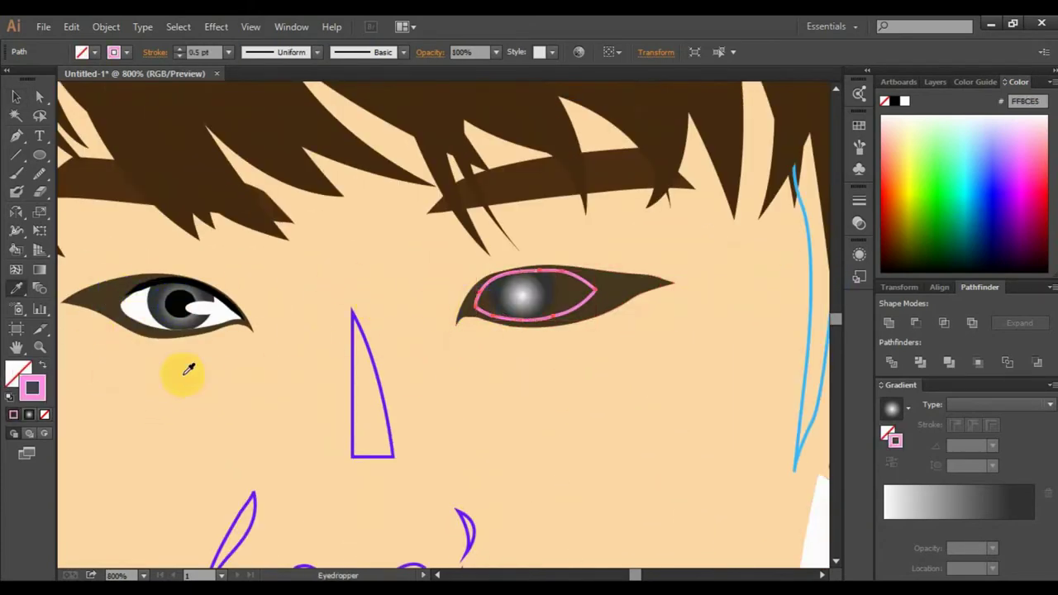
scroll(550, 347, "up", 3)
Step: Draw a black (000000) pupil ellipse inside the right iris
key("l")
left_click_drag(591, 213, 654, 232)
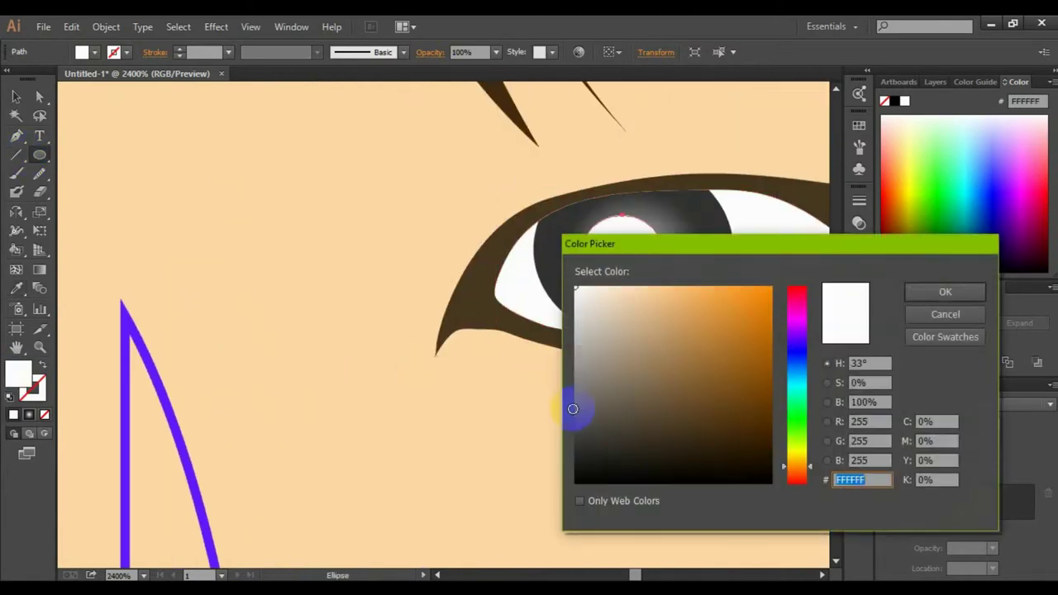
type("000000")
left_click(945, 291)
key("v")
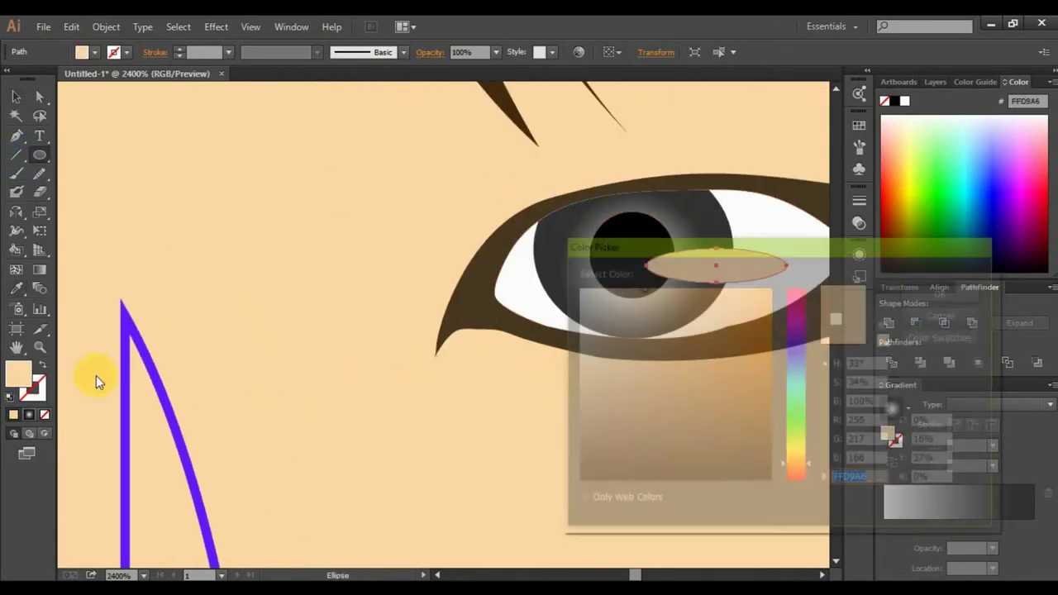
key("ctrl+plus")
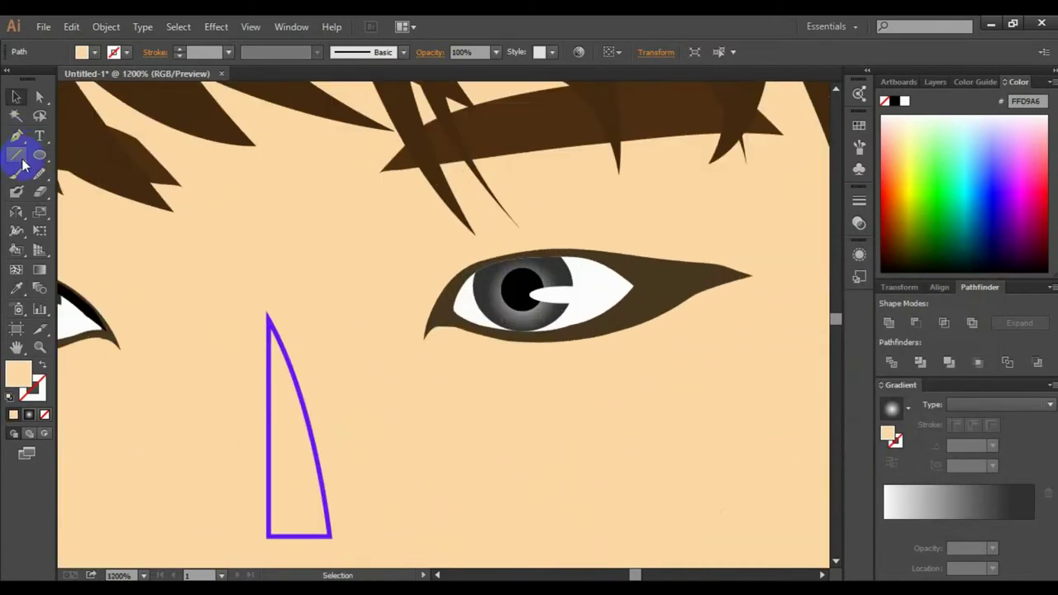
Step: Draw a black upper-lid stroke over the right eye to its outer corner
left_click_drag(513, 257, 585, 245)
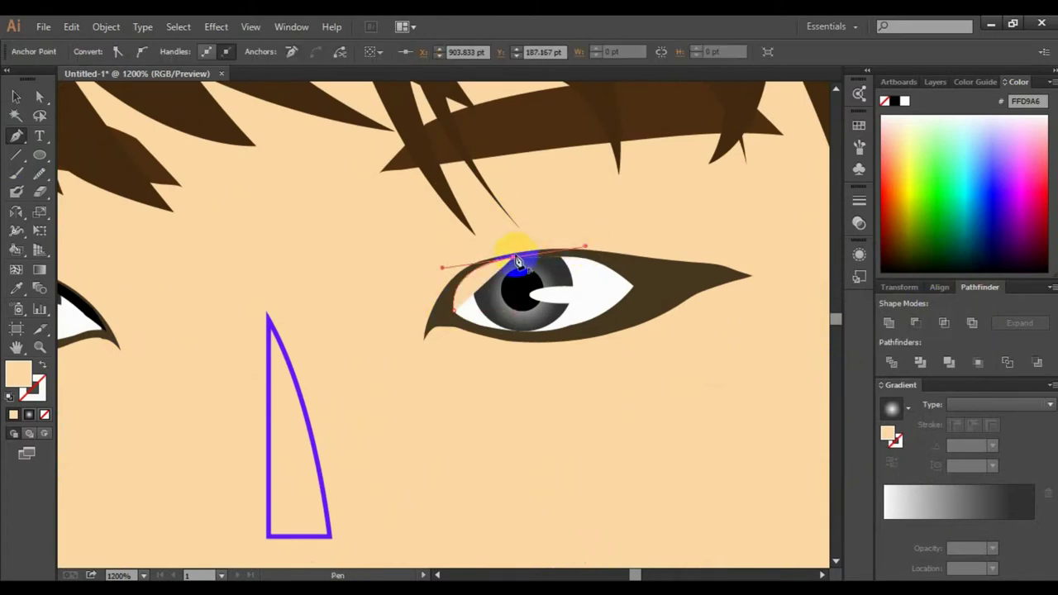
left_click(636, 282)
left_click(42, 365)
double_click(32, 387)
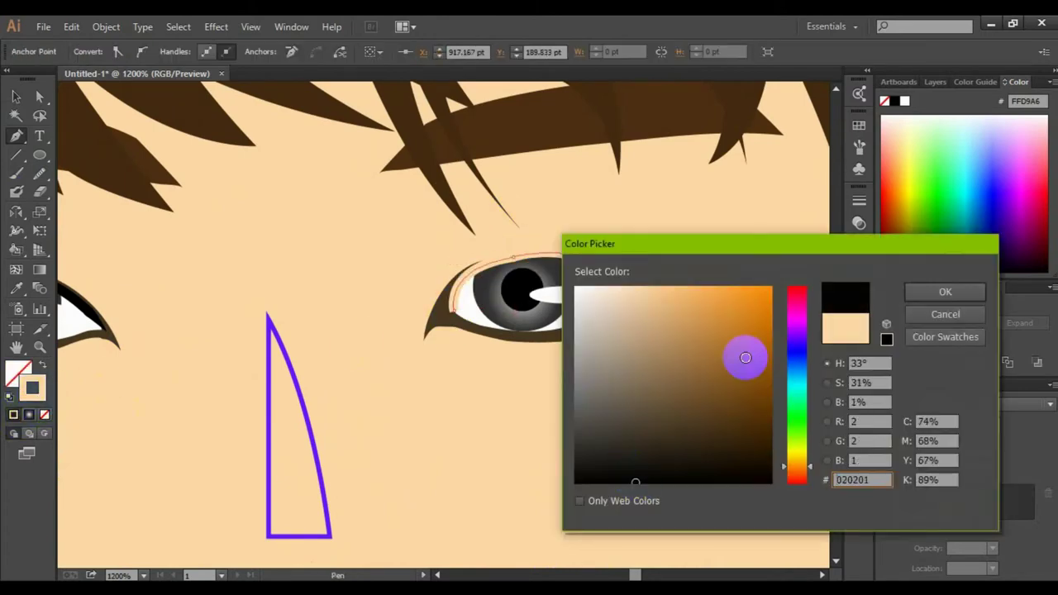
key("Return")
key("v")
left_click(521, 378)
Step: Give the nose a light fill and the wavy line under it a skin-coloured stroke
key("ctrl+minus")
key("ctrl+minus")
key("ctrl+minus")
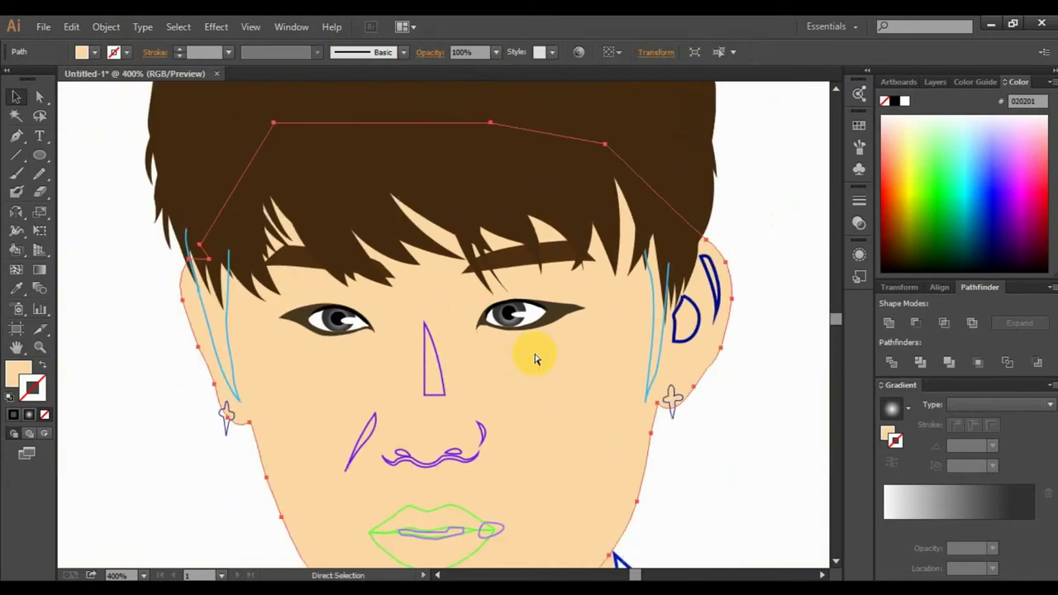
key("ctrl+plus")
key("ctrl+plus")
double_click(18, 374)
left_click(945, 290)
scroll(579, 371, "down", 3)
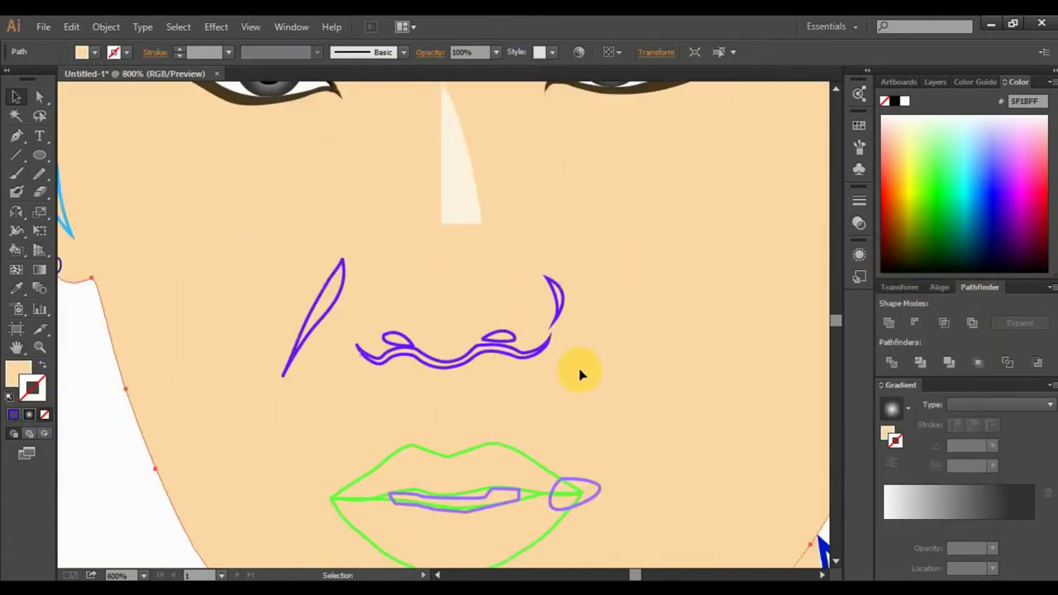
left_click(513, 354)
key("i")
double_click(18, 373)
left_click(945, 292)
Step: Apply the skin-coloured stroke to both nostril curves and fill the cheek line orange
left_click(555, 301)
left_click(455, 349)
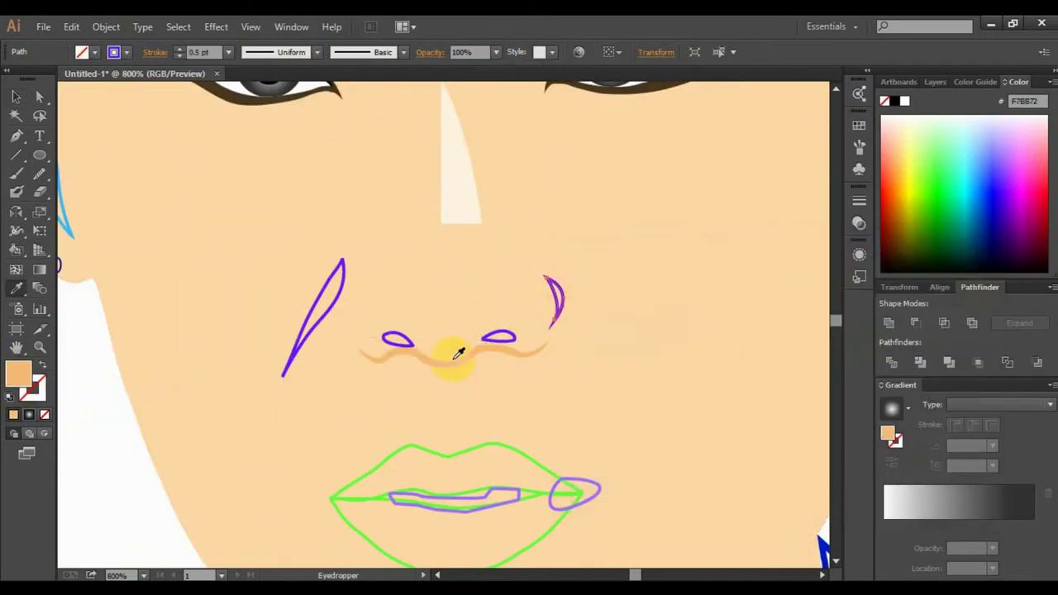
key("v")
left_click(509, 337)
left_click(405, 340)
left_click(335, 331)
key("i")
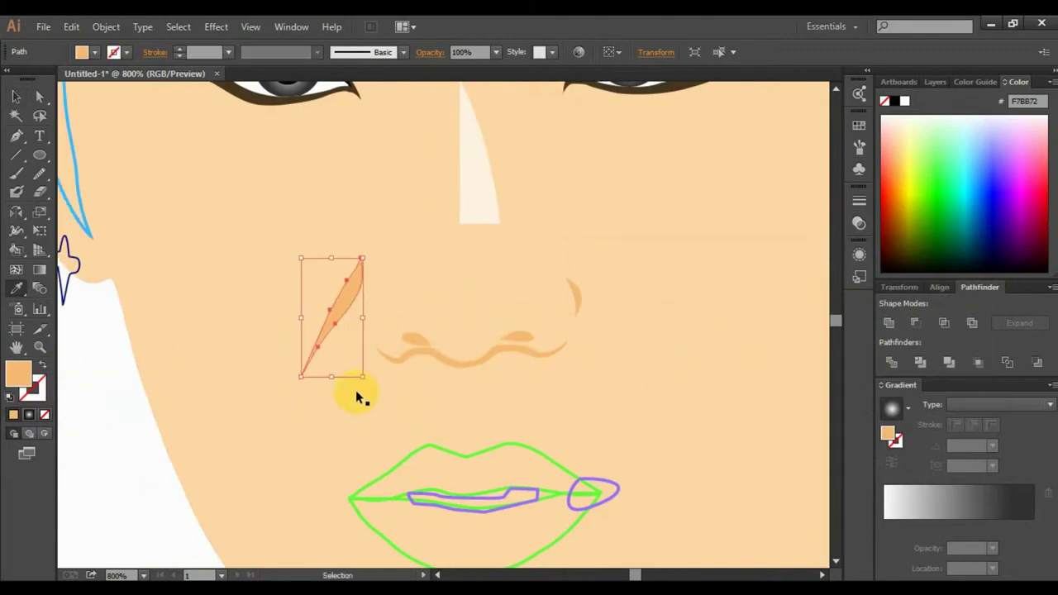
scroll(555, 383, "up", 1)
scroll(555, 383, "down", 5)
Step: Fill the lower lip and upper lip with red
left_click(399, 383)
double_click(19, 373)
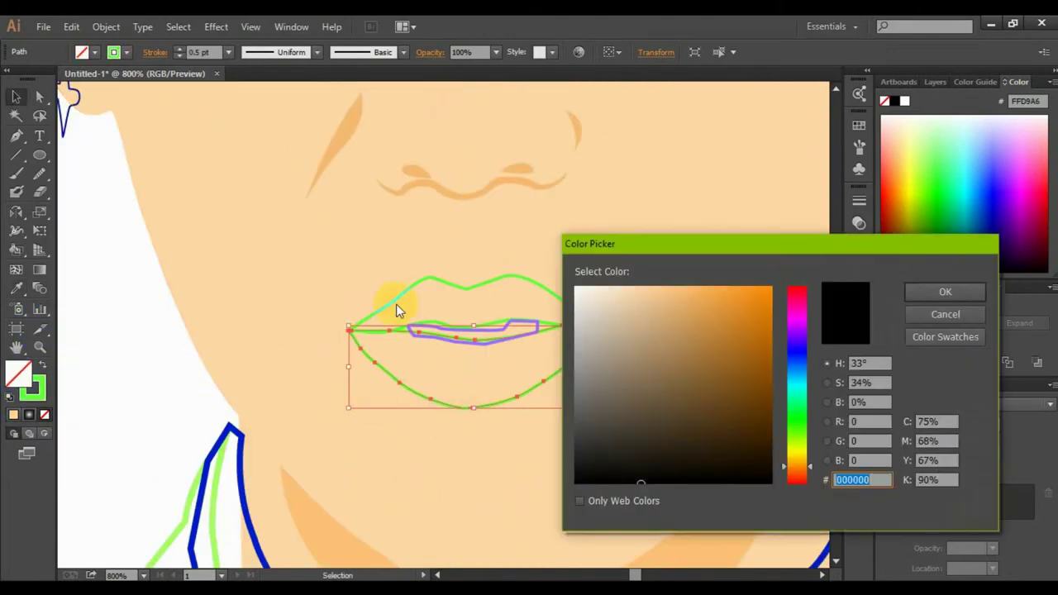
left_click_drag(716, 353, 708, 325)
left_click(945, 292)
double_click(18, 374)
key("Escape")
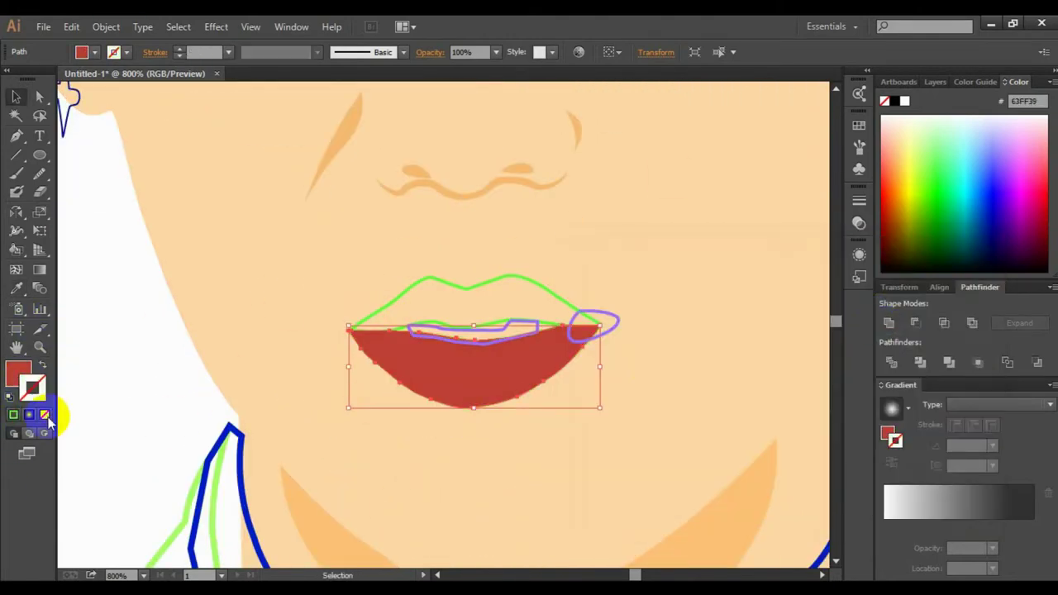
left_click(408, 334)
left_click(932, 298)
Step: Lighten the upper lip's red and fill the teeth shape white
double_click(18, 374)
left_click(692, 306)
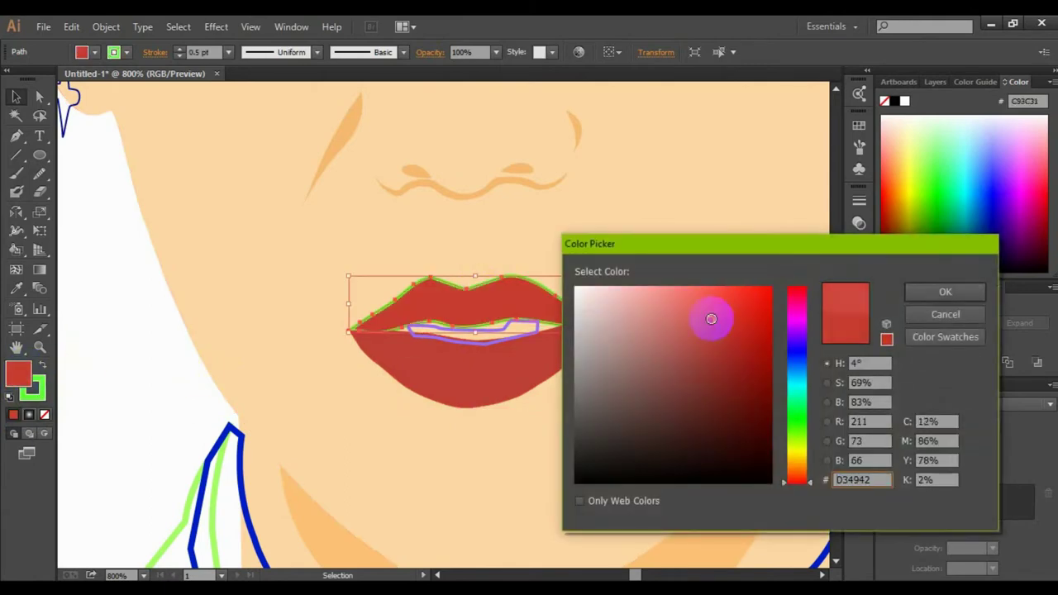
left_click(945, 292)
left_click(475, 330)
double_click(19, 374)
key("Escape")
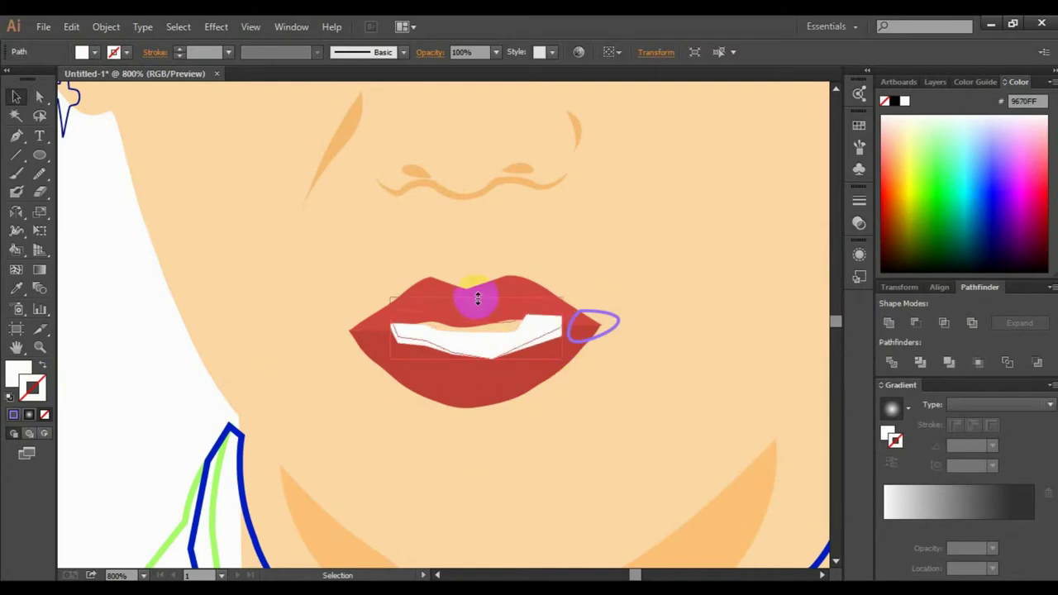
key("ctrl+p")
left_click(735, 538)
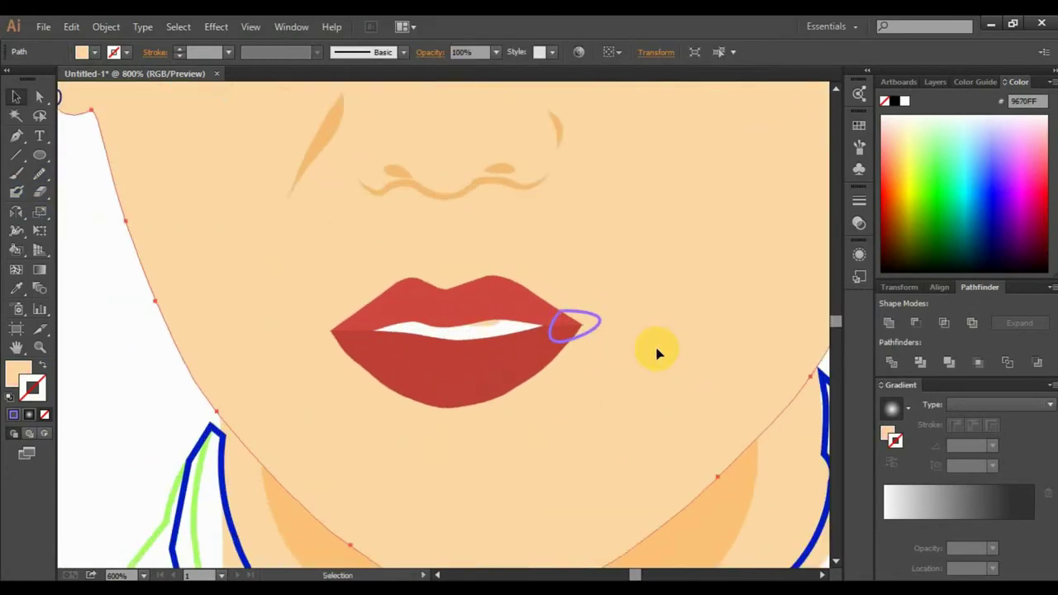
Step: Sample the skin colour onto the small lip-corner shape, then zoom out to the face
left_click(449, 314)
key("u")
key("i")
left_click(444, 236)
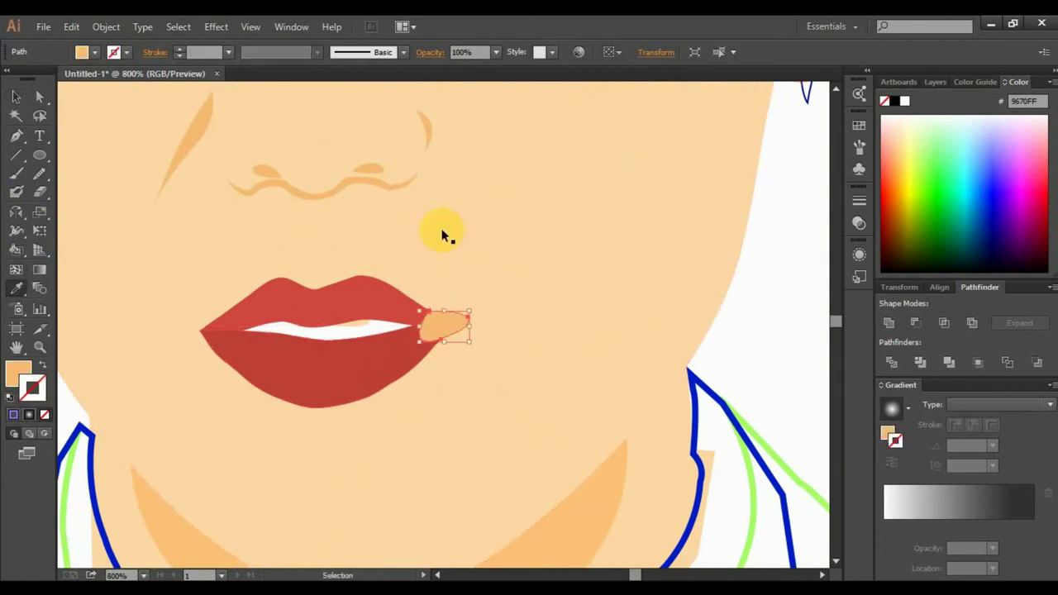
key("v")
left_click(515, 336)
key("ctrl+minus")
key("ctrl+minus")
key("ctrl+minus")
key("ctrl+plus")
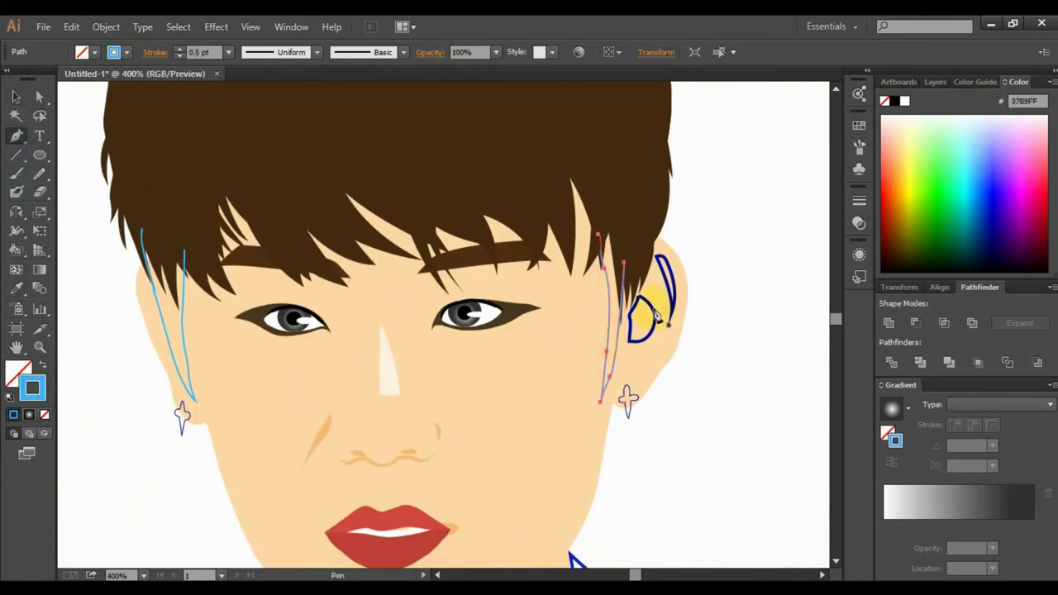
Step: Sample the hair onto the strand beside the right cheek and darken it to dark brown
key("i")
left_click(620, 263)
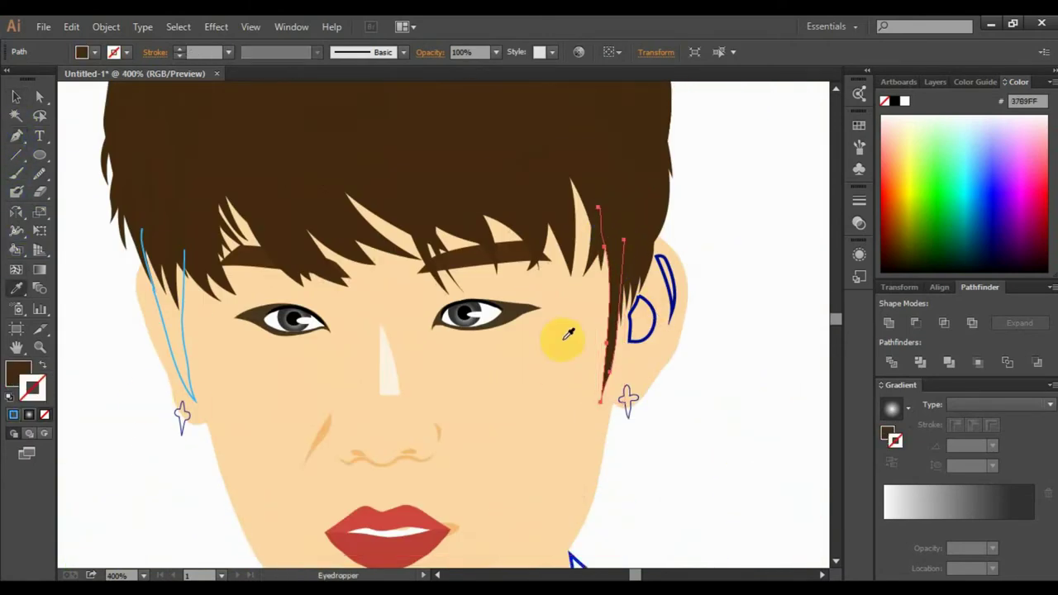
double_click(18, 372)
left_click(945, 293)
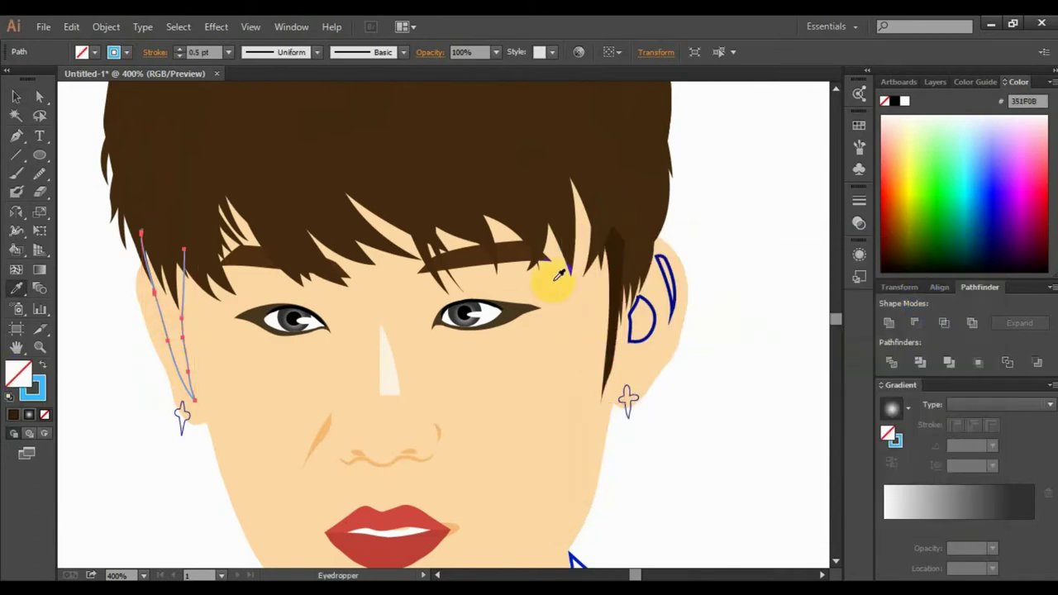
key("v")
scroll(628, 427, "right", 3)
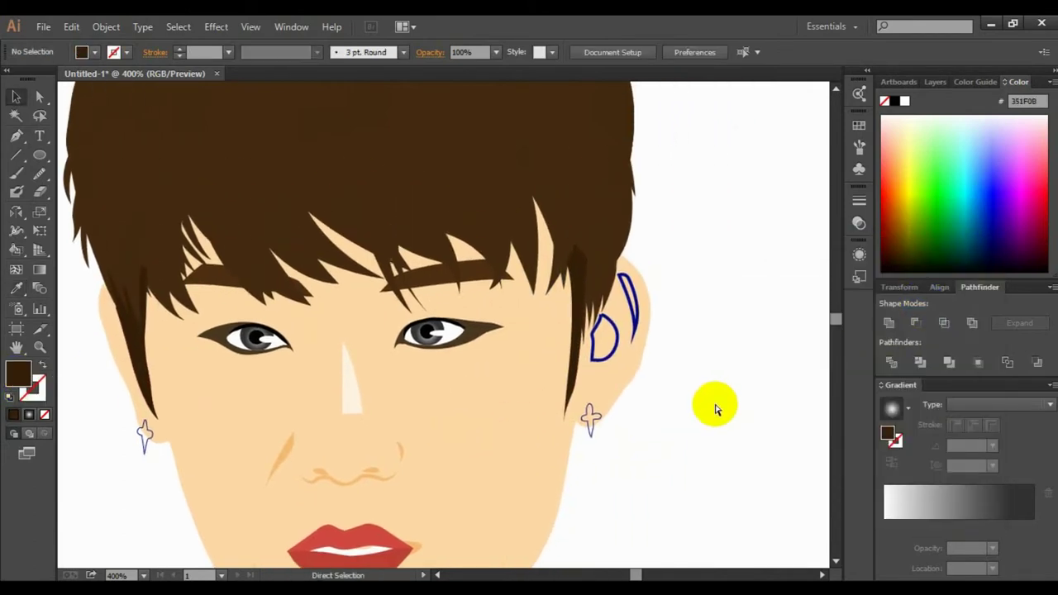
Step: Outline a shading shape around the left eye and give it an orange fill
left_click_drag(325, 345, 312, 333)
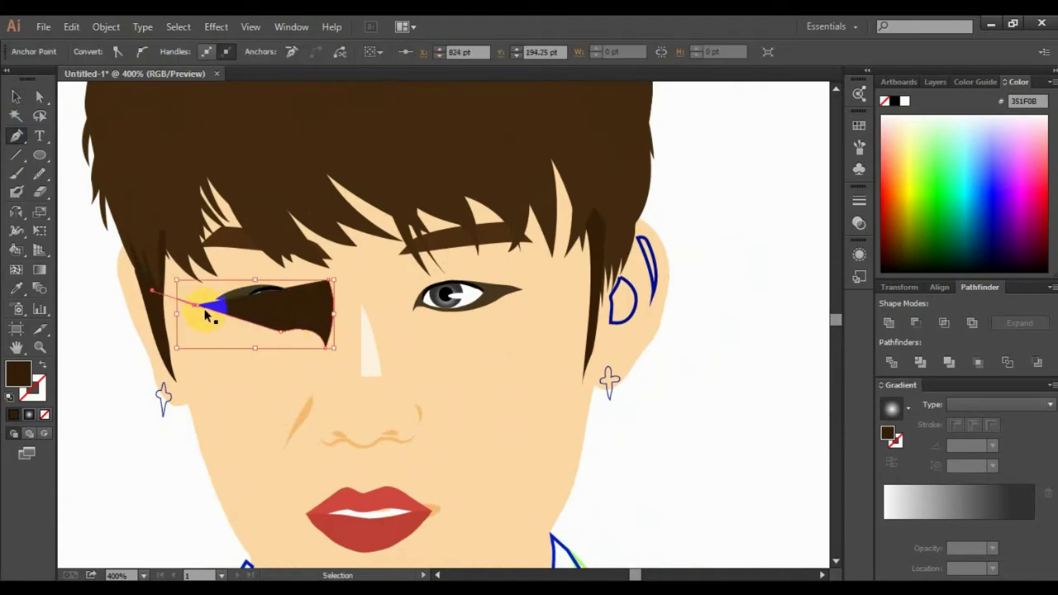
double_click(18, 373)
left_click(692, 342)
left_click(945, 288)
double_click(18, 374)
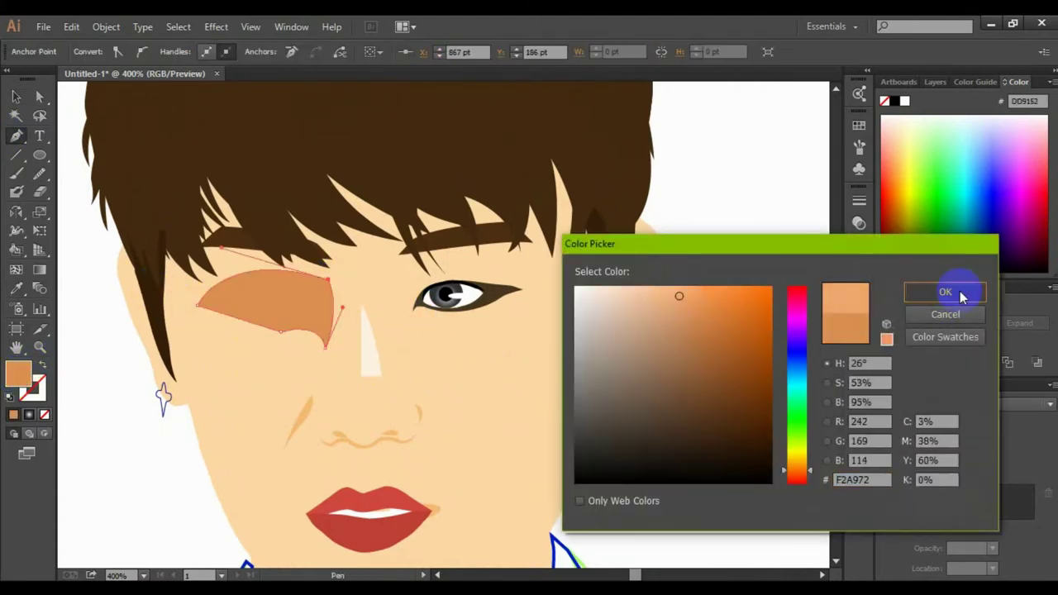
left_click(945, 289)
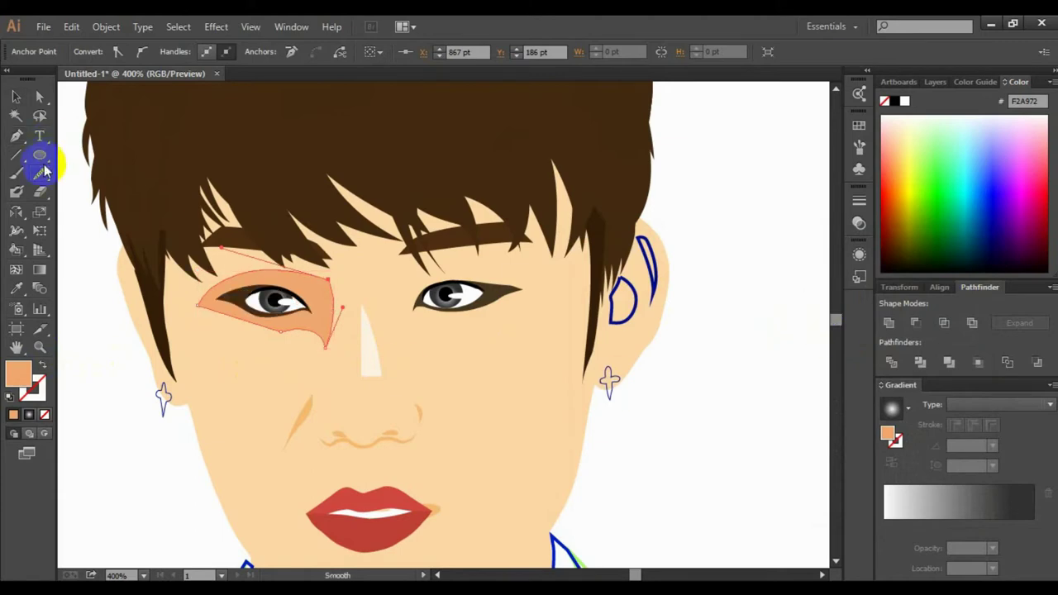
key("v")
Step: Refine the left-eye shading fill to light orange FFC197
double_click(19, 373)
left_click(706, 345)
left_click(949, 315)
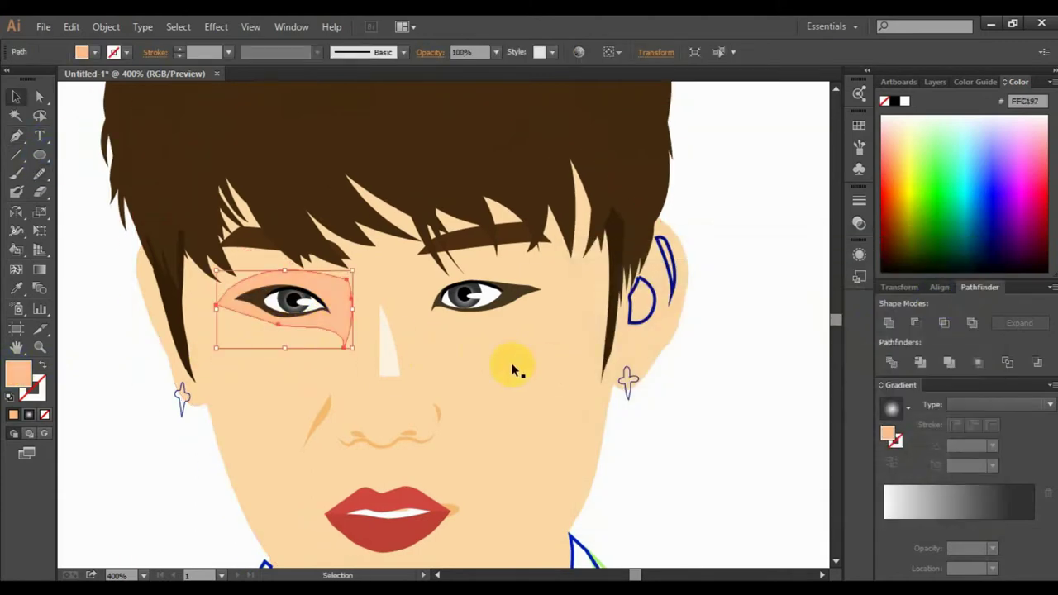
left_click(513, 365)
double_click(18, 374)
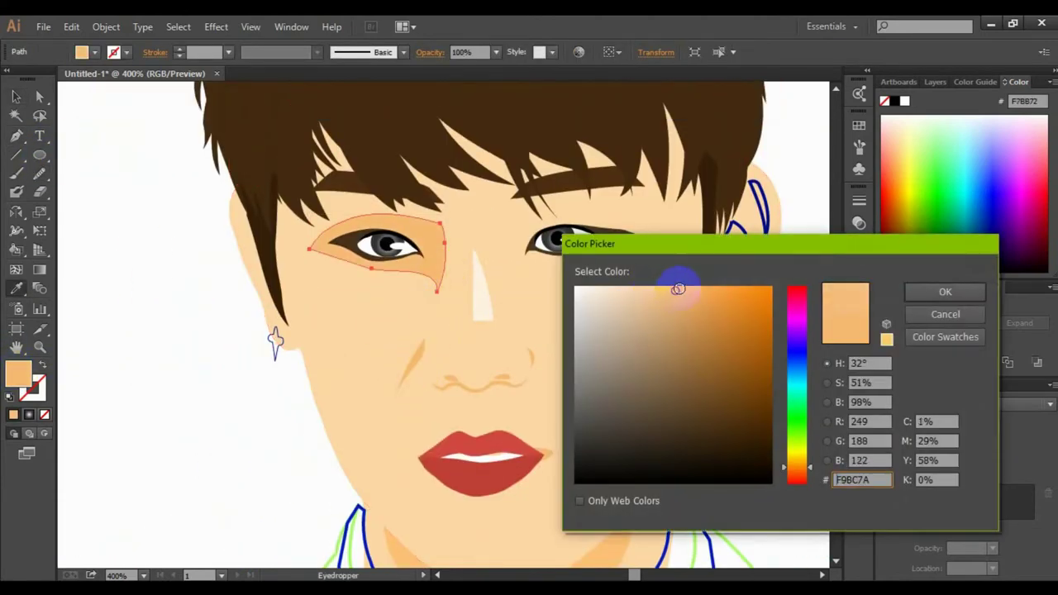
left_click(945, 289)
key("v")
Step: Draw the right-eye shading shape and eyedrop the cheek colour into it
left_click(17, 136)
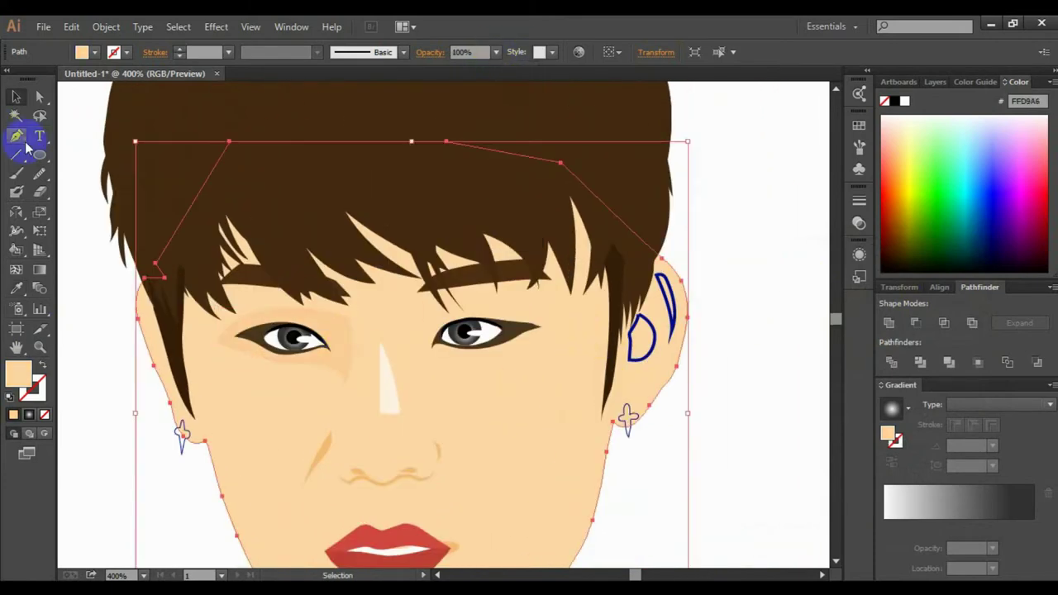
left_click(425, 386)
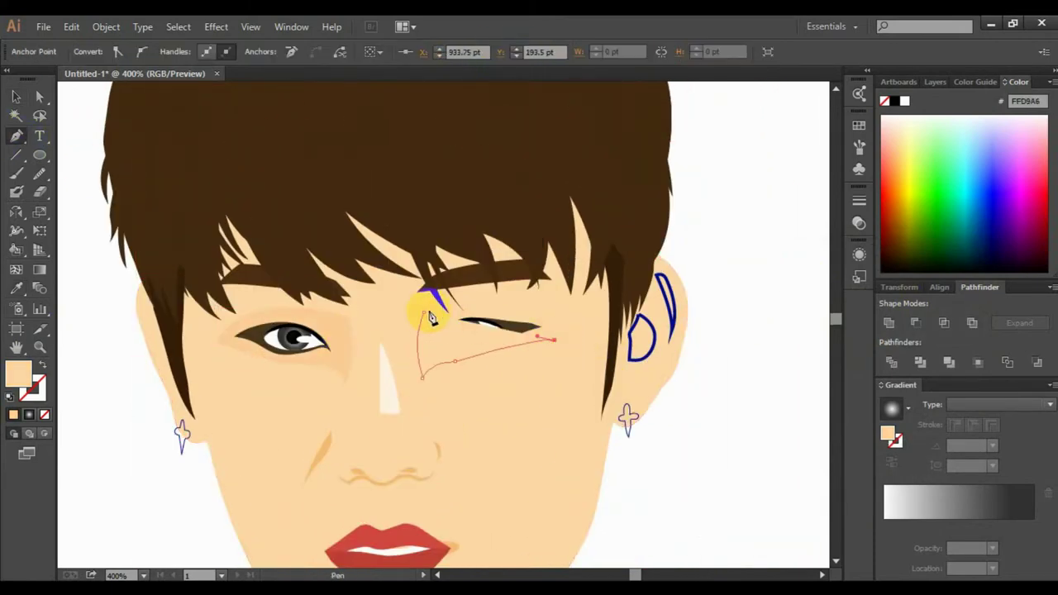
key("i")
left_click(510, 371)
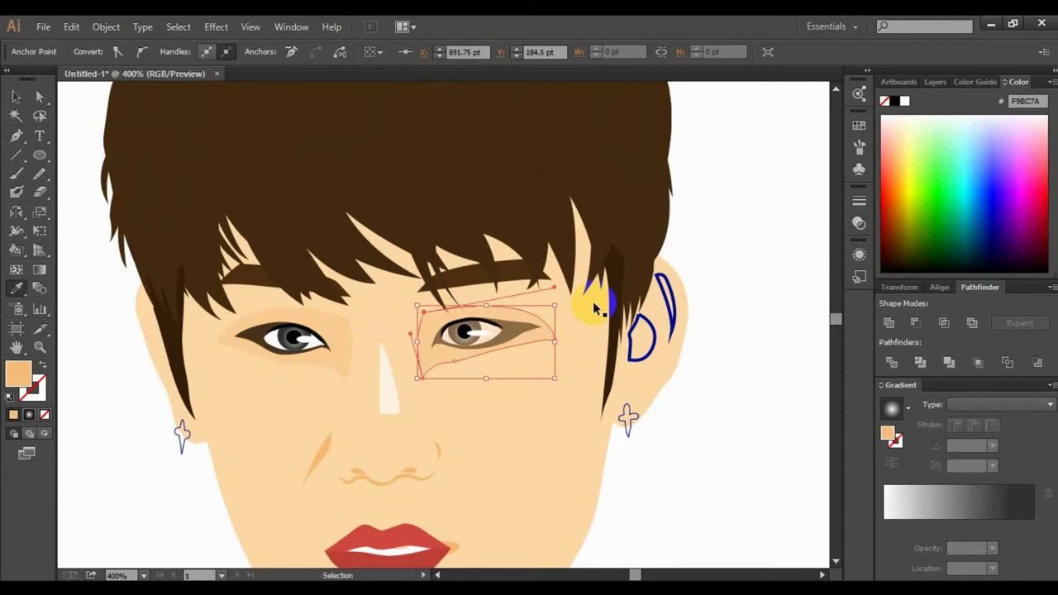
key("v")
left_click(524, 397)
scroll(524, 397, "down", 4)
Step: Fill the inner ear with orange skin tone and the right earring near-black
left_click(683, 213)
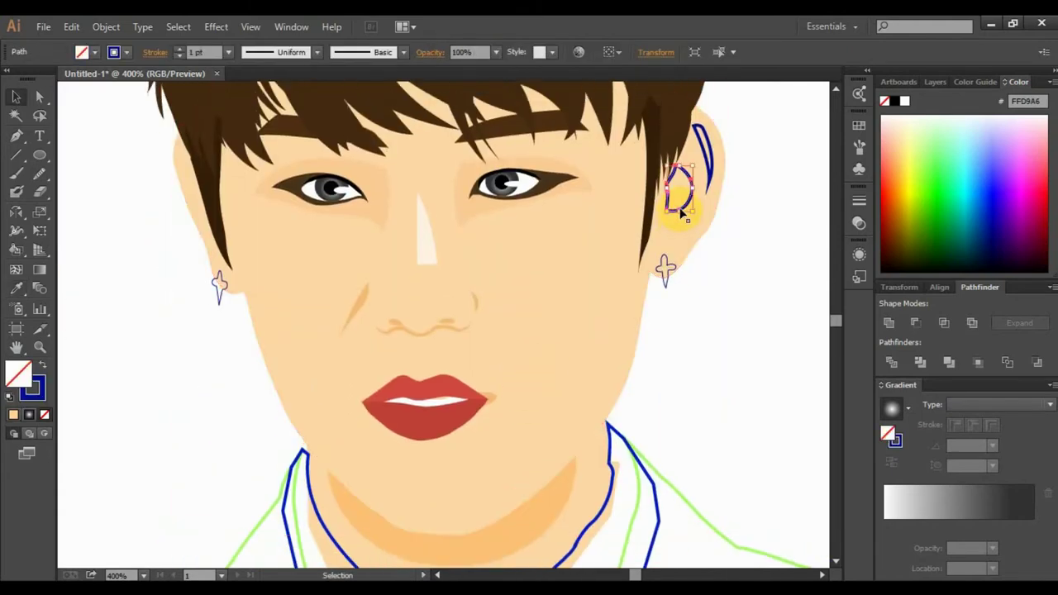
key("i")
left_click(666, 271)
double_click(18, 374)
left_click(637, 461)
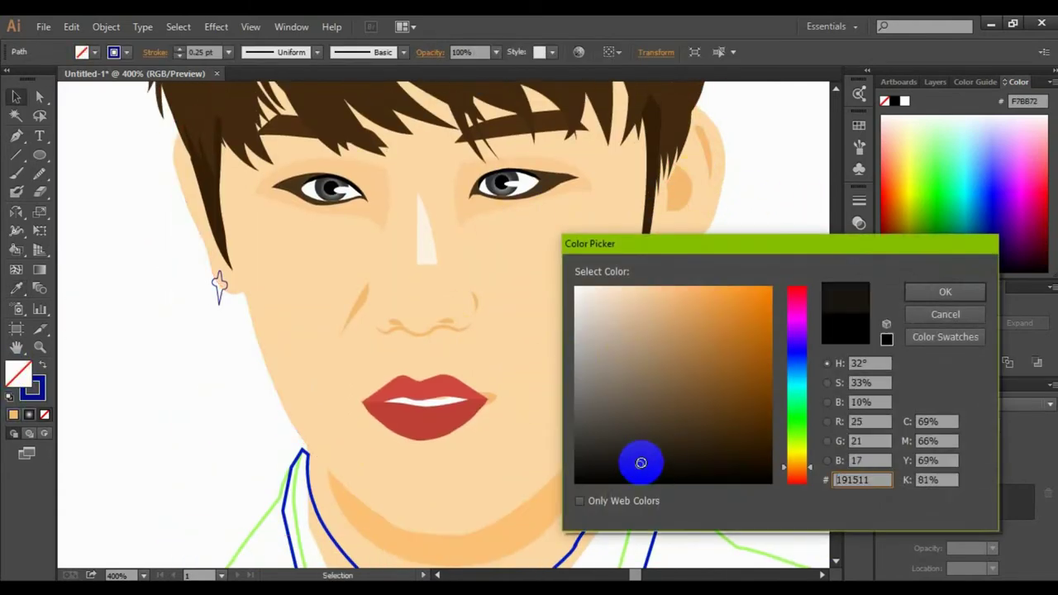
left_click(945, 290)
left_click(220, 285)
Step: Fill the green suit jacket and the tie black
scroll(472, 378, "down", 2)
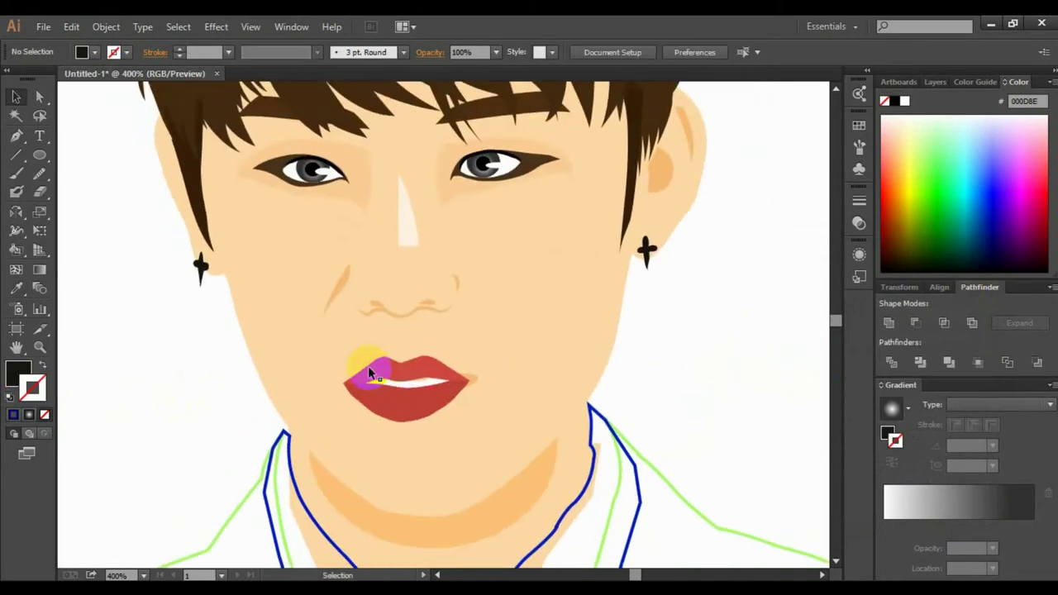
scroll(366, 366, "down", 6)
scroll(295, 354, "down", 1)
left_click(244, 361)
double_click(16, 372)
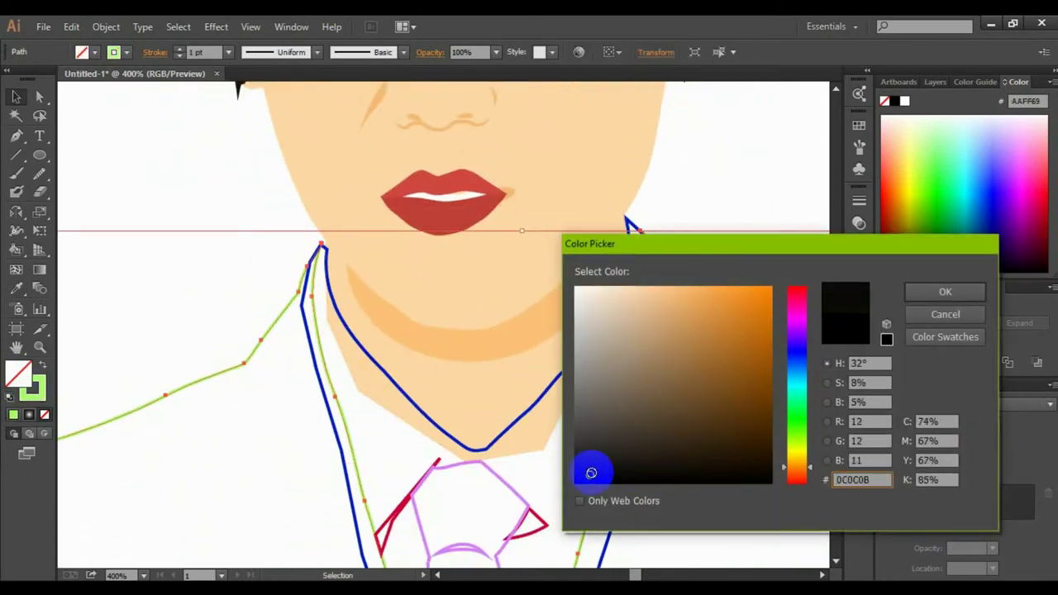
key("Return")
scroll(389, 382, "down", 3)
left_click(389, 383)
double_click(17, 372)
key("Return")
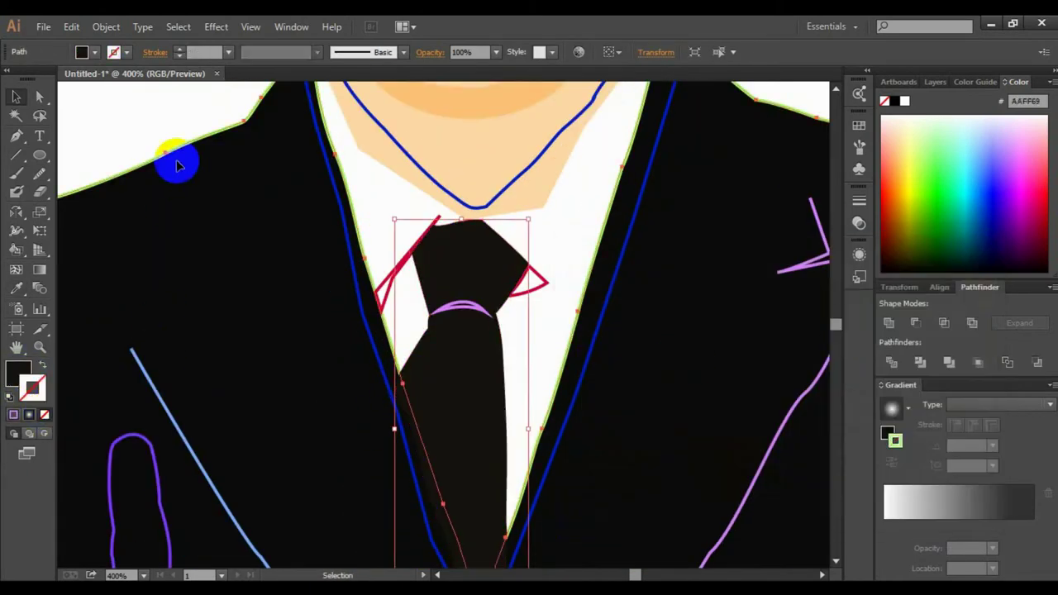
Step: Make both shirt collar points beside the tie knot grey
left_click(404, 248)
double_click(34, 387)
key("Return")
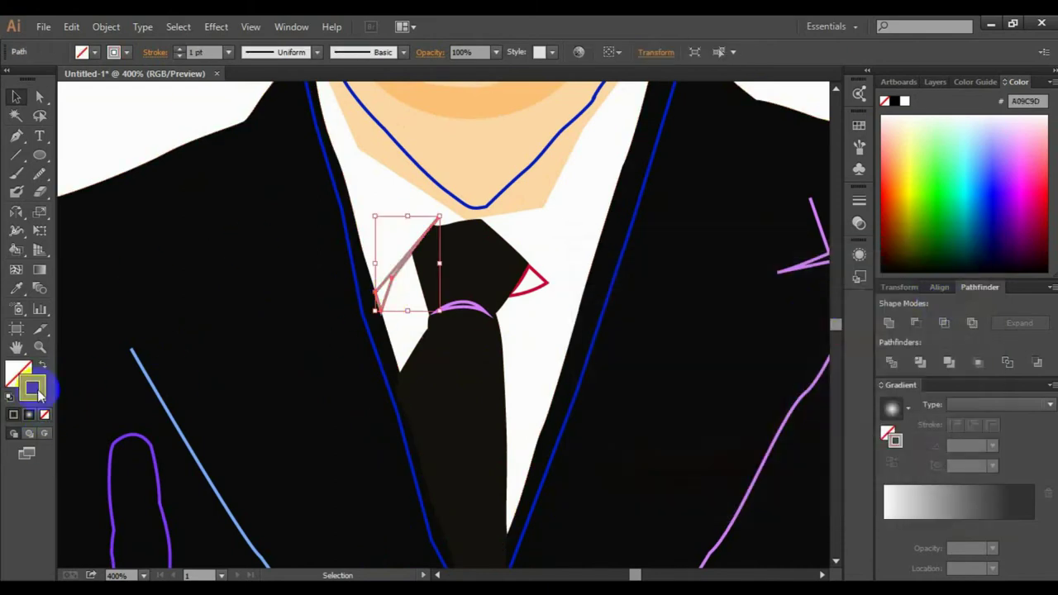
double_click(33, 386)
key("Return")
left_click(529, 285)
key("i")
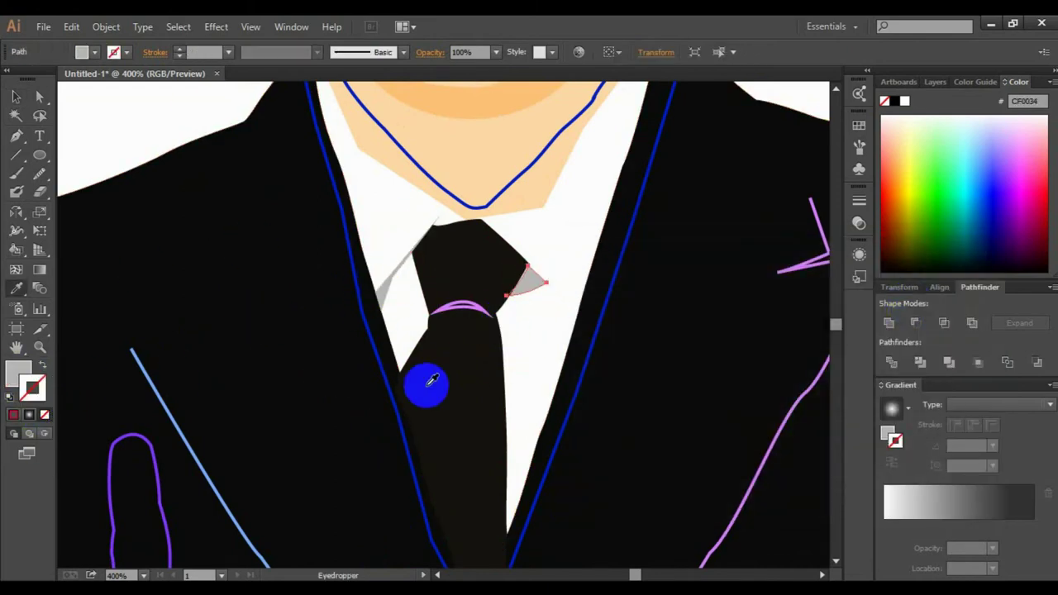
double_click(16, 372)
left_click(933, 290)
left_click(290, 408)
Step: Turn the lapel shape into a grey outline instead of a grey fill
key("ctrl+minus")
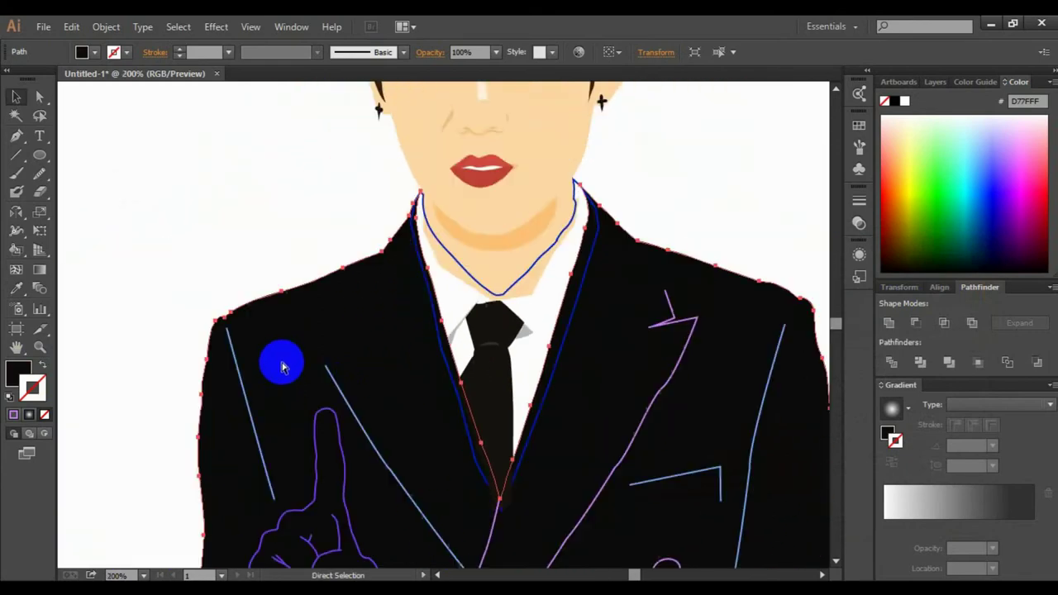
key("ctrl+minus")
scroll(284, 359, "down", 2)
left_click(545, 347)
left_click(951, 285)
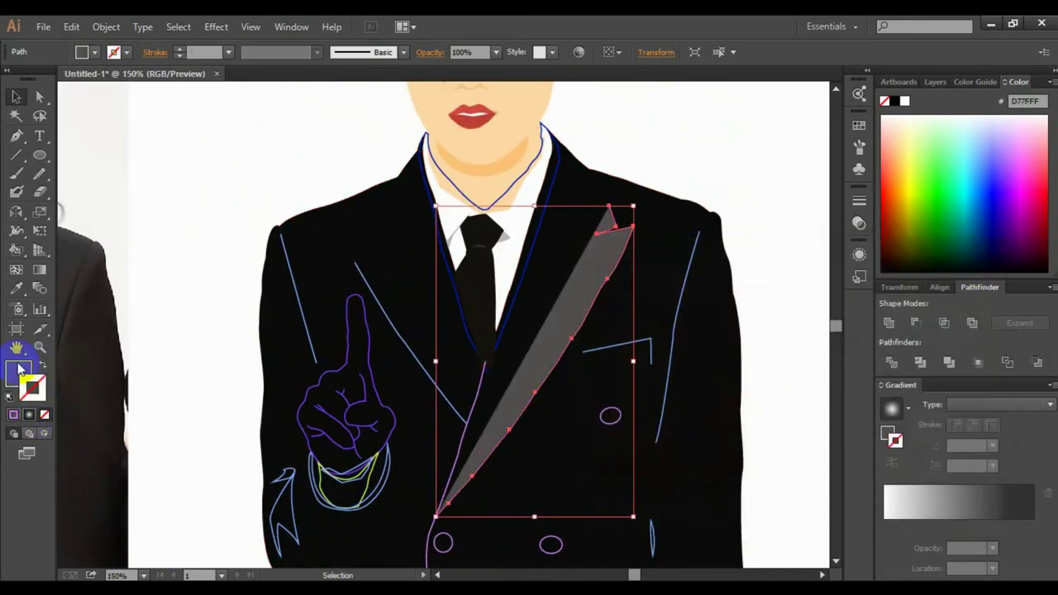
key("shift+x")
left_click(711, 402)
Step: Give the centre-front line a tapered width profile and the grey lapel stroke
scroll(711, 401, "down", 2)
left_click(437, 417)
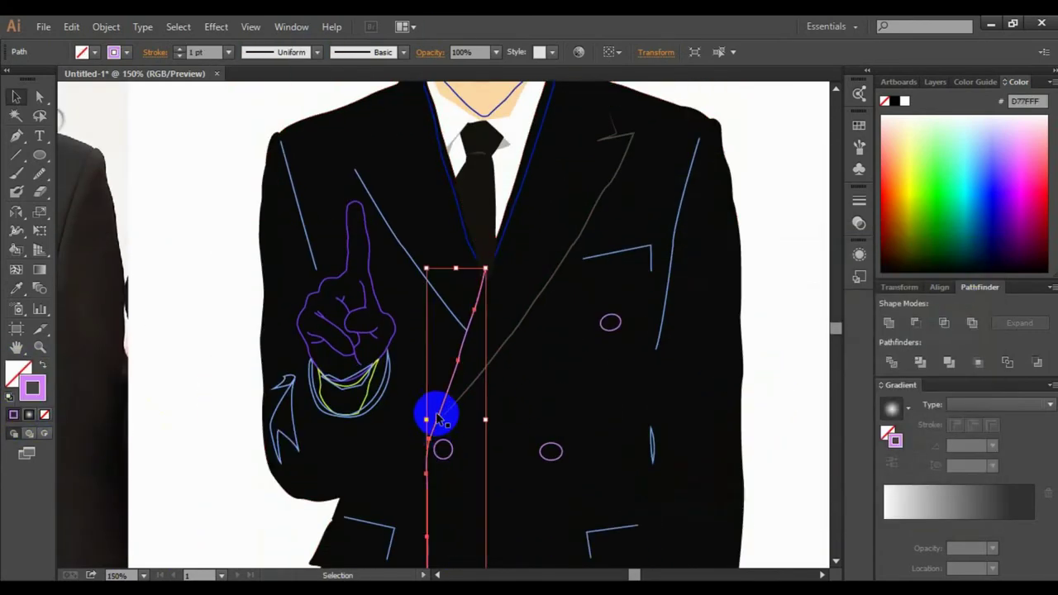
scroll(437, 418, "up", 1)
left_click(303, 52)
left_click(277, 85)
left_click(545, 329)
scroll(544, 329, "down", 3)
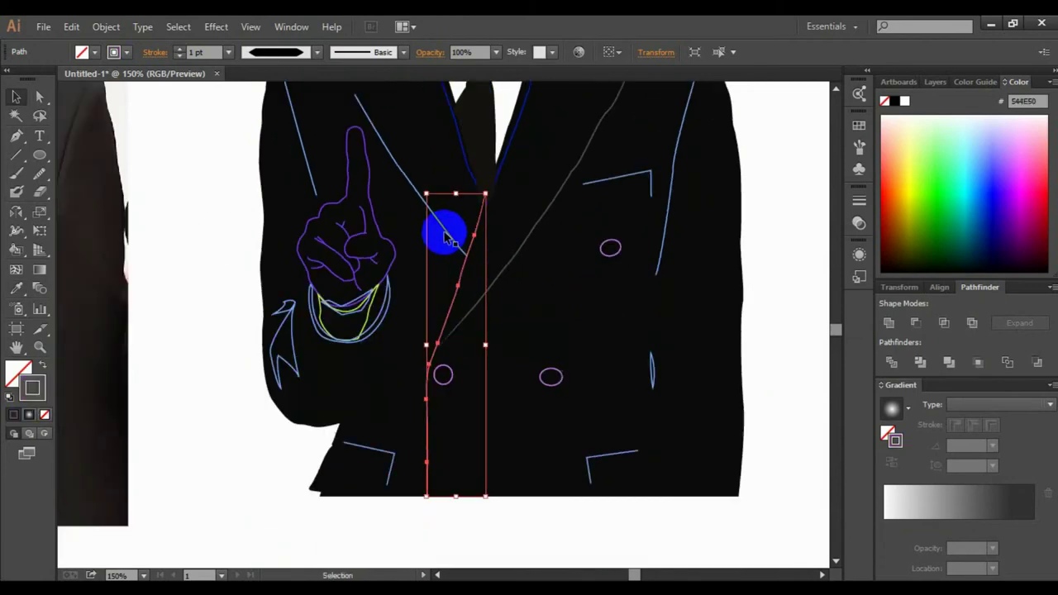
left_click(442, 223, "ctrl")
scroll(686, 321, "up", 5)
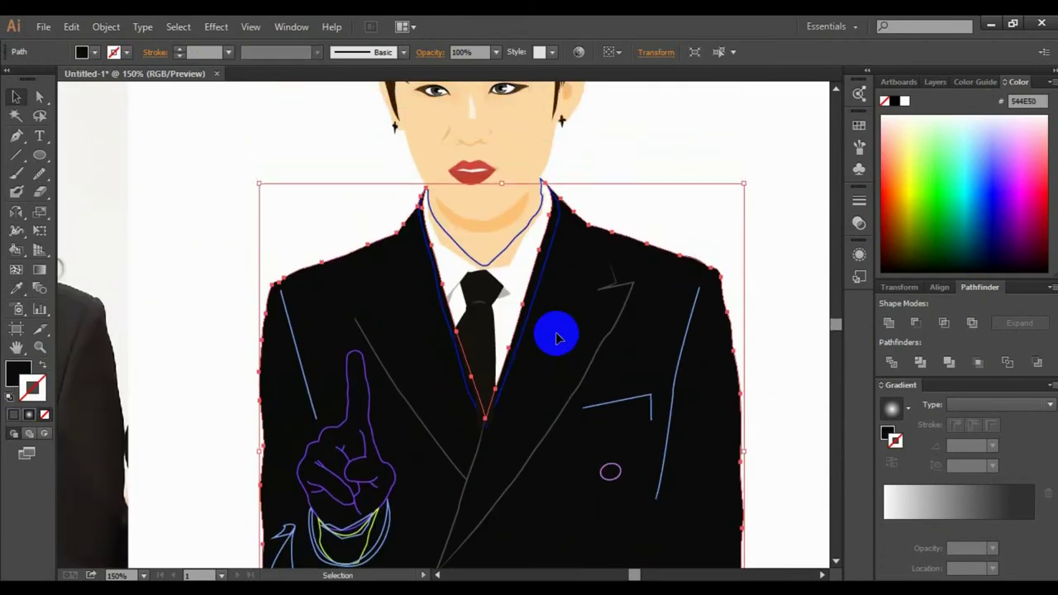
scroll(537, 331, "down", 3)
Step: Fill the suit buttons with the jacket's black
left_click(442, 449)
left_click(17, 288)
left_click(595, 454)
key("ctrl+equal")
left_click(586, 385, "ctrl")
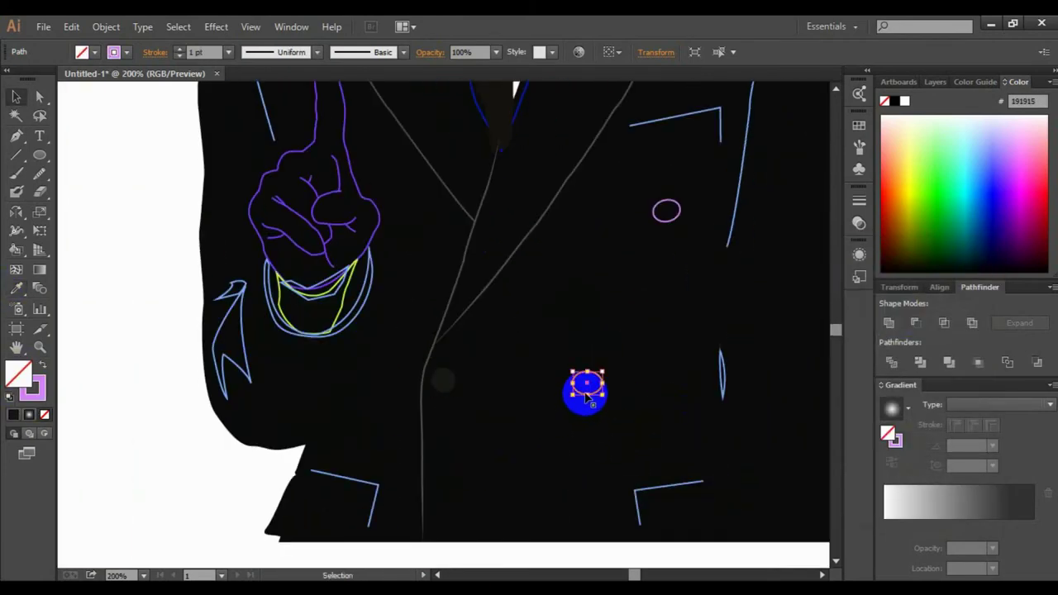
left_click(480, 371)
left_click(666, 210, "ctrl")
left_click(444, 378)
scroll(622, 301, "up", 4)
Step: Give the breast pocket line a tapered profile and thin the long right jacket line
left_click(554, 294, "ctrl")
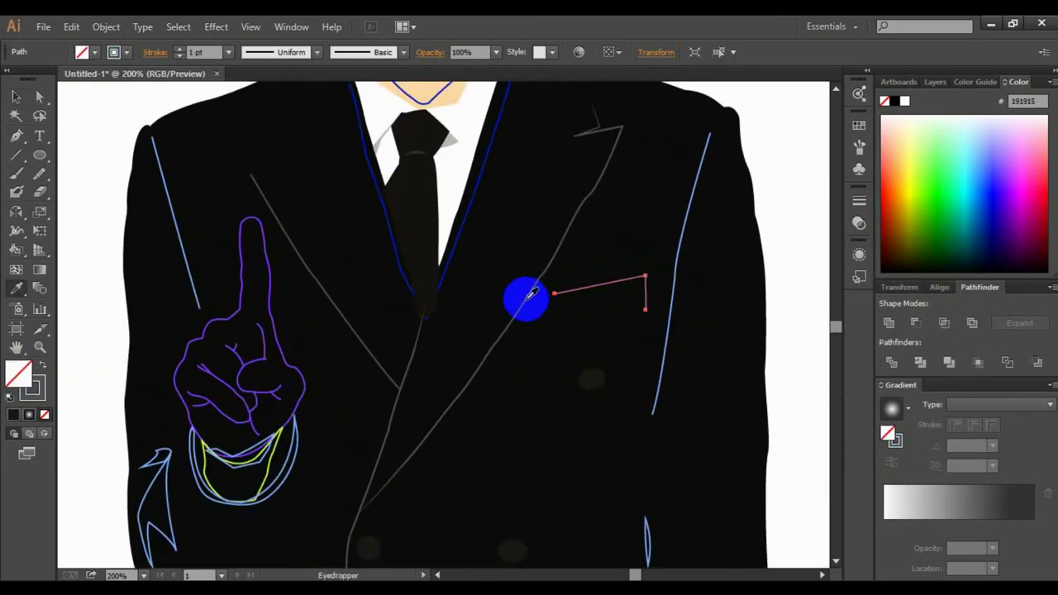
left_click(229, 52)
left_click(252, 192)
left_click(317, 53)
left_click(273, 146)
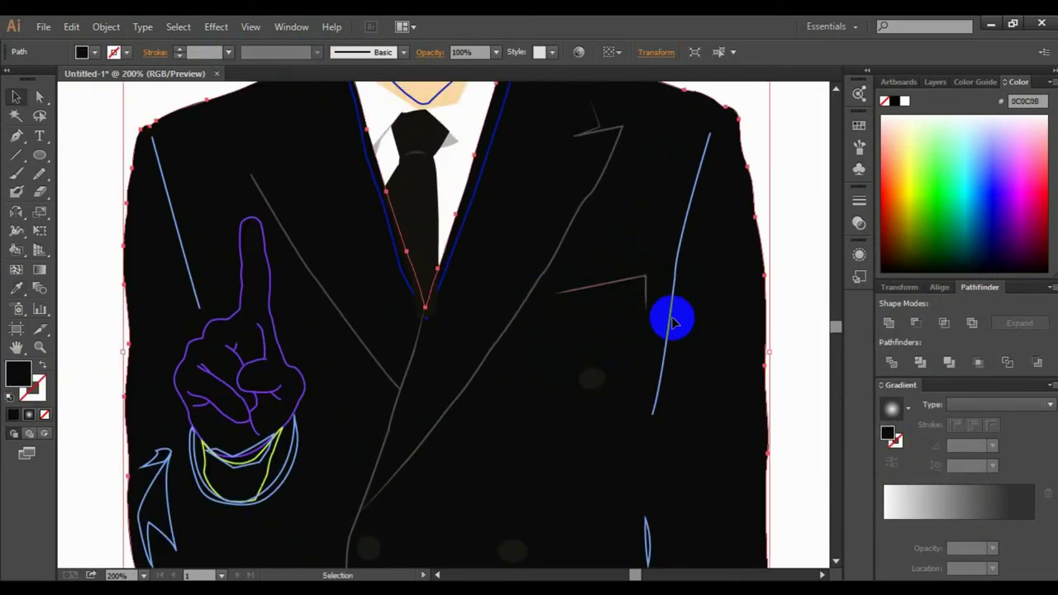
left_click(670, 314, "ctrl")
left_click(229, 52)
left_click(250, 135)
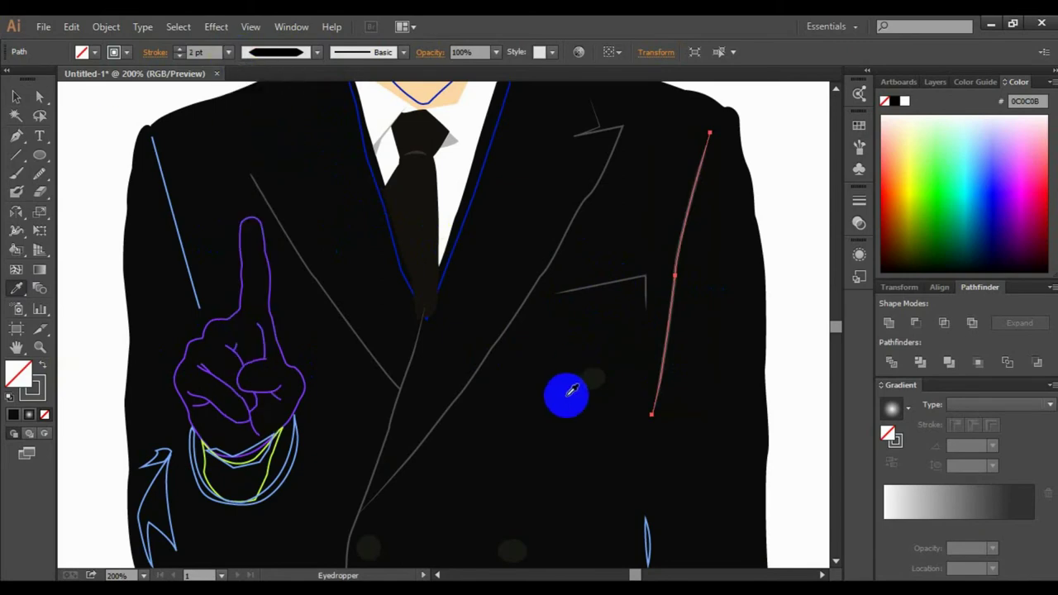
scroll(260, 444, "down", 2)
scroll(259, 444, "left", 2)
left_click(238, 403, "ctrl")
Step: Sample the neck's skin colour onto a hand crease line
key("Return")
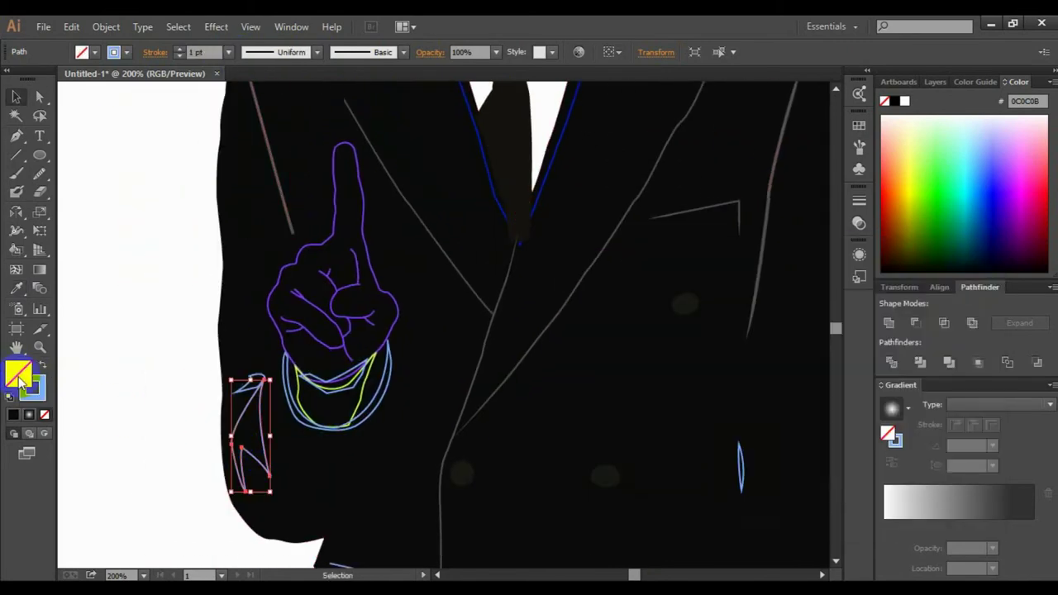
scroll(314, 436, "down", 2)
scroll(406, 354, "left", 2)
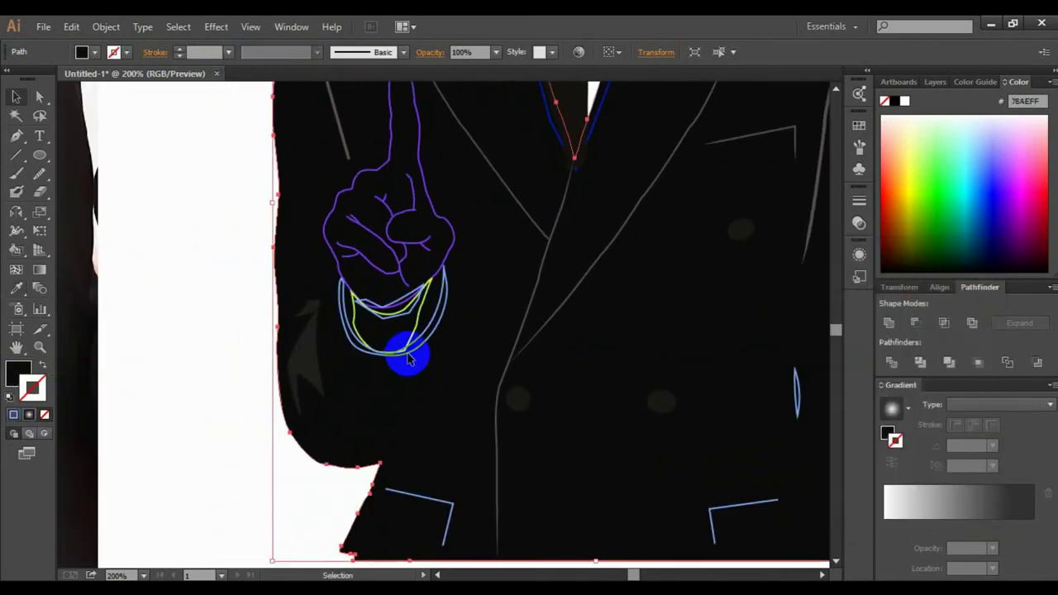
left_click(383, 284)
key("i")
scroll(571, 193, "up", 5)
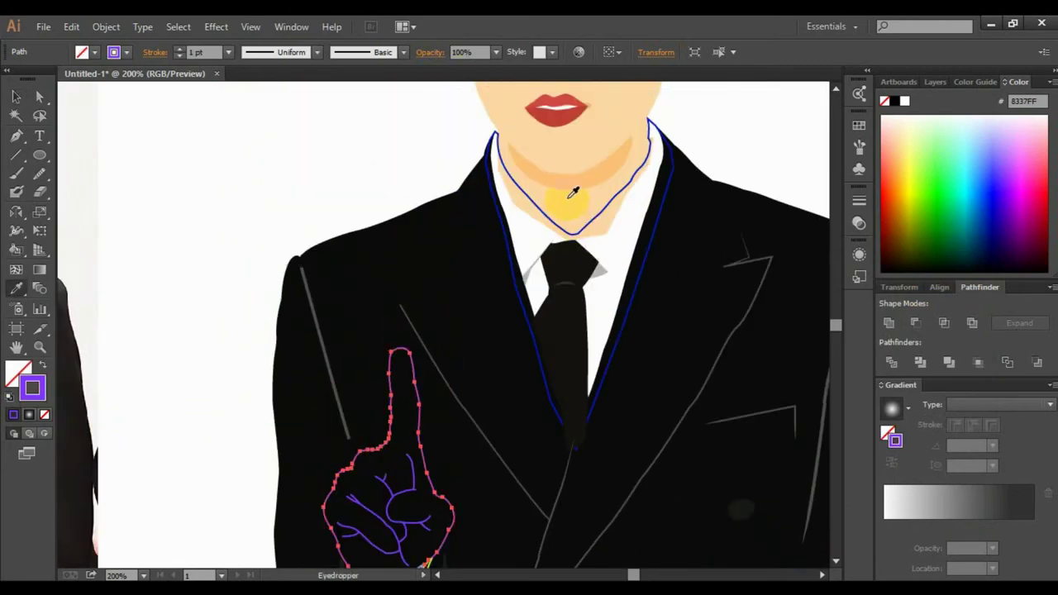
left_click(571, 193)
scroll(402, 295, "down", 5)
key("ctrl+plus")
key("v")
scroll(372, 298, "down", 2)
scroll(372, 298, "left", 1)
Step: Recolour the palm crease and knuckle stroke with the hand's skin colour
left_click(430, 306)
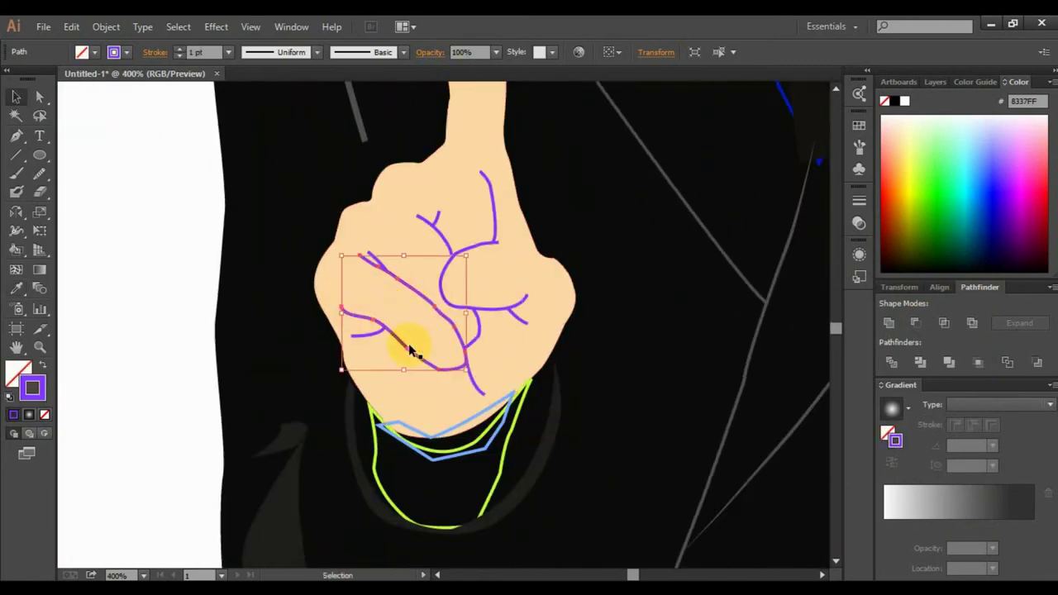
double_click(31, 387)
left_click(945, 288)
key("v")
left_click(478, 375)
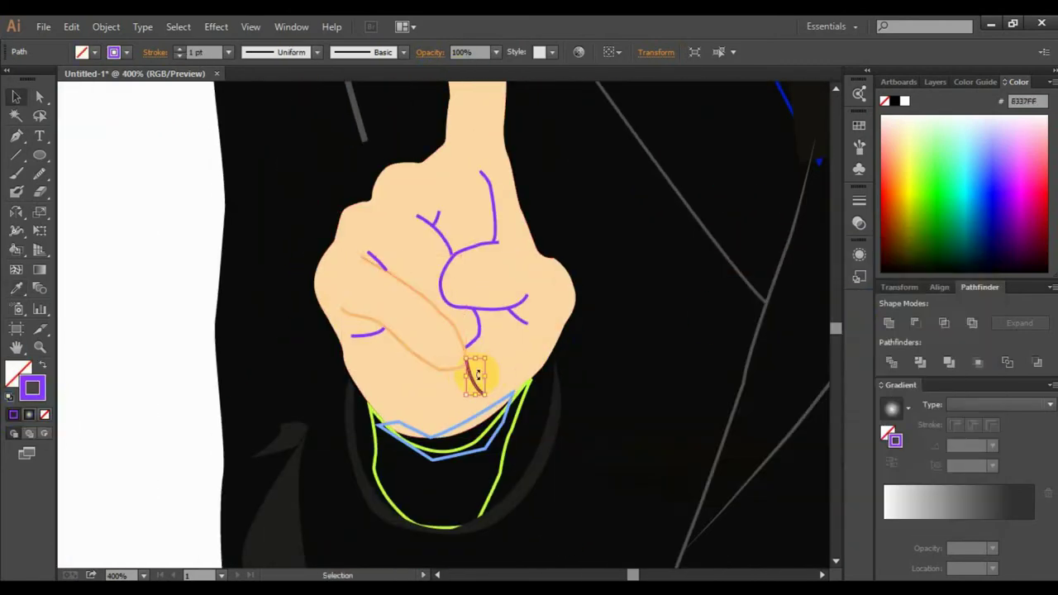
left_click(409, 186)
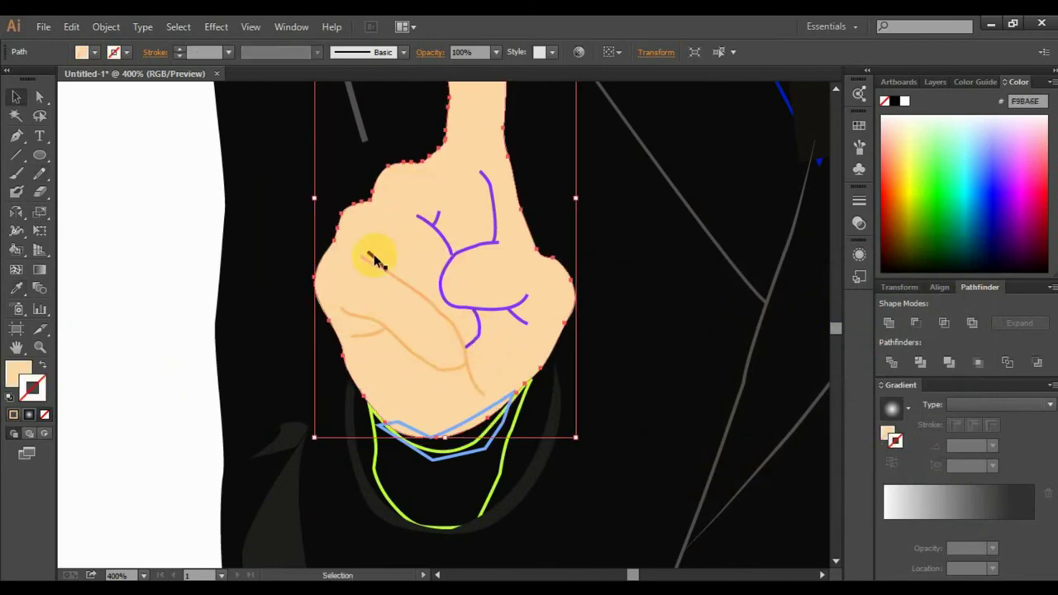
left_click(369, 254)
key("i")
left_click(439, 256)
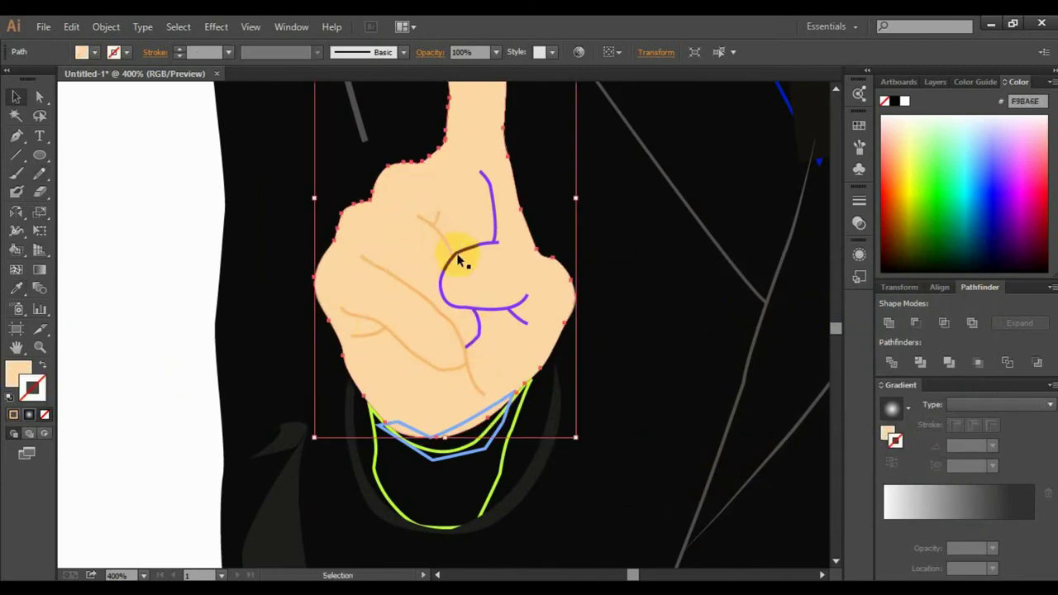
Step: Recolour the remaining purple creases in skin tone and set a darker skin stroke
left_click(461, 260)
key("i")
left_click(446, 230)
left_click(478, 327, "alt")
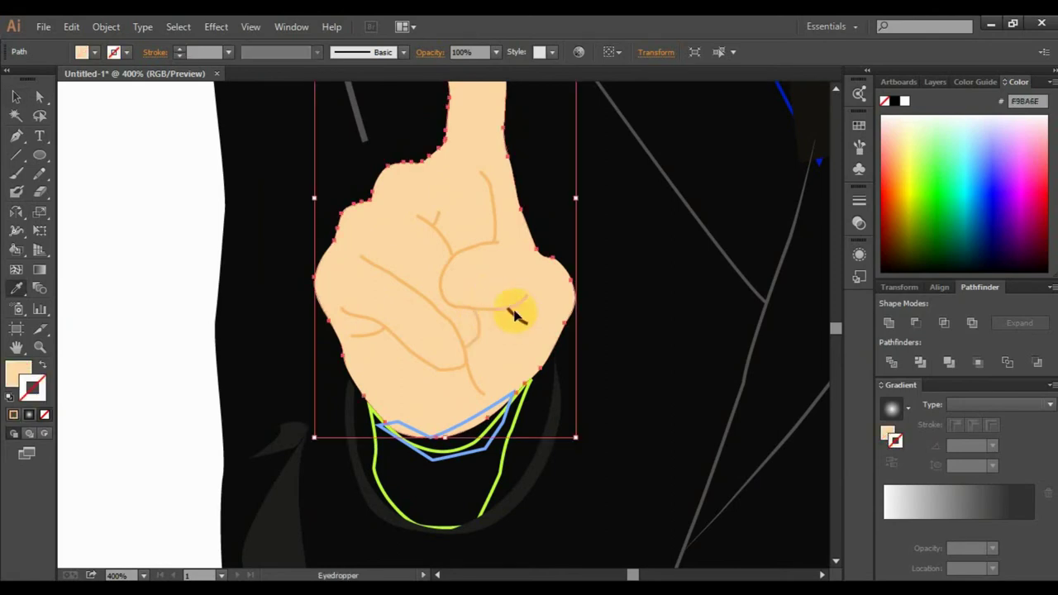
left_click(518, 316, "ctrl")
scroll(510, 310, "down", 2)
key("v")
left_click(443, 397)
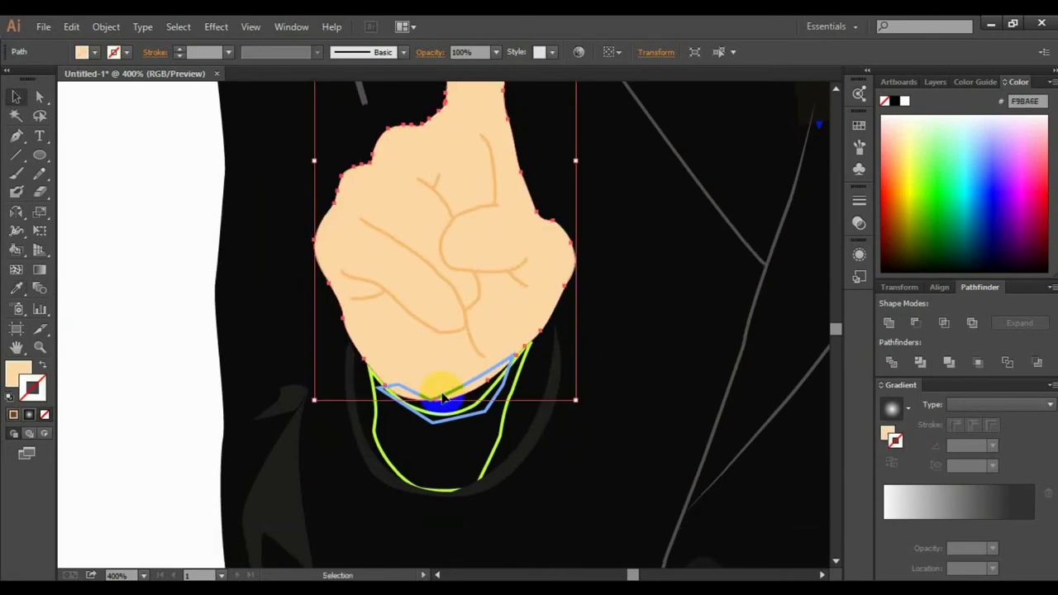
left_click(270, 361)
double_click(33, 386)
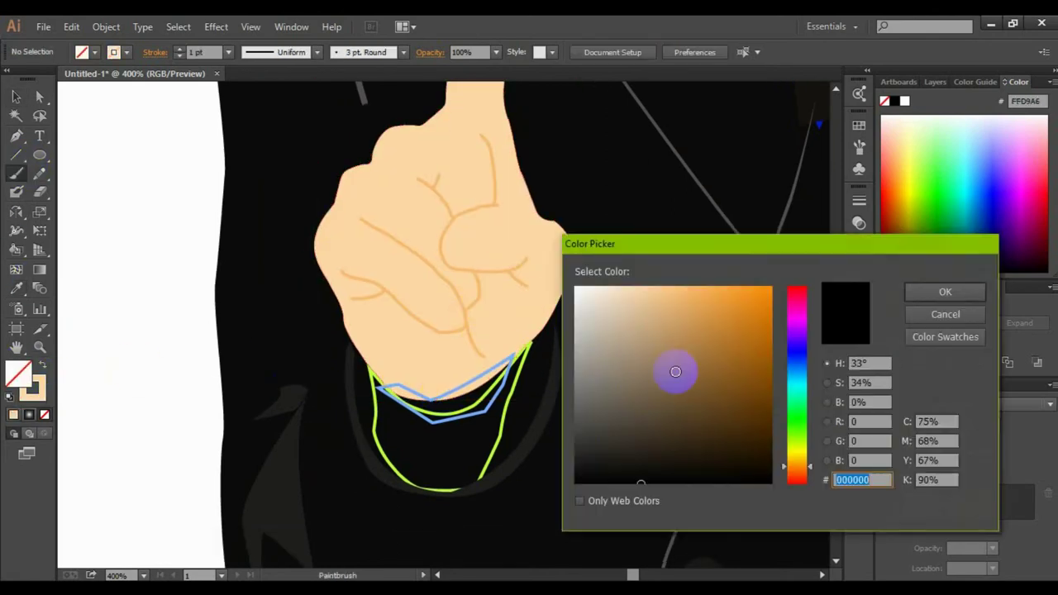
left_click(945, 289)
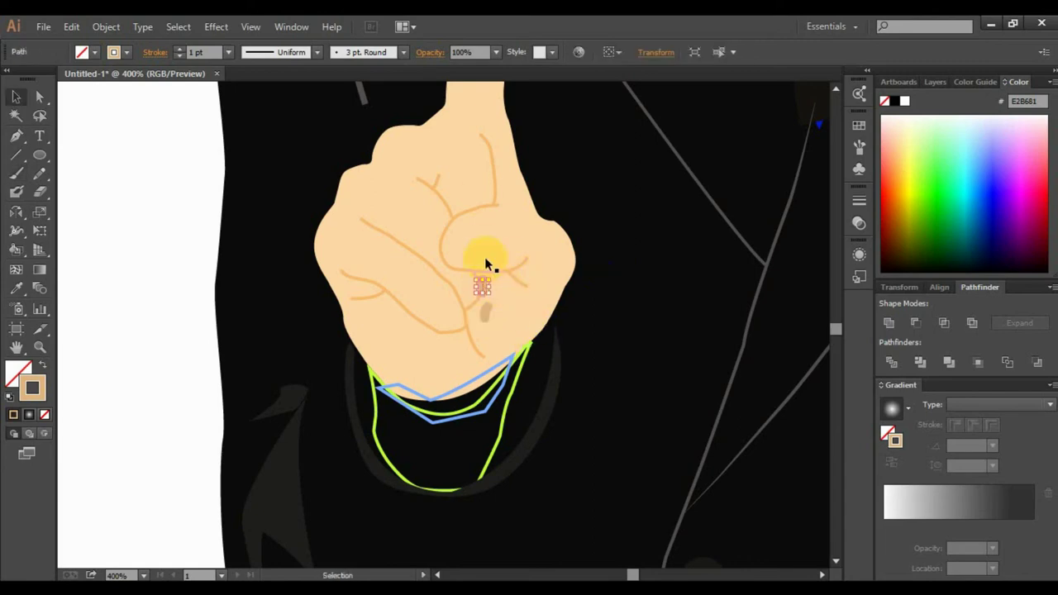
Step: Fill the shirt cuff at the wrist white and adjust its upper edge points
left_click(484, 449)
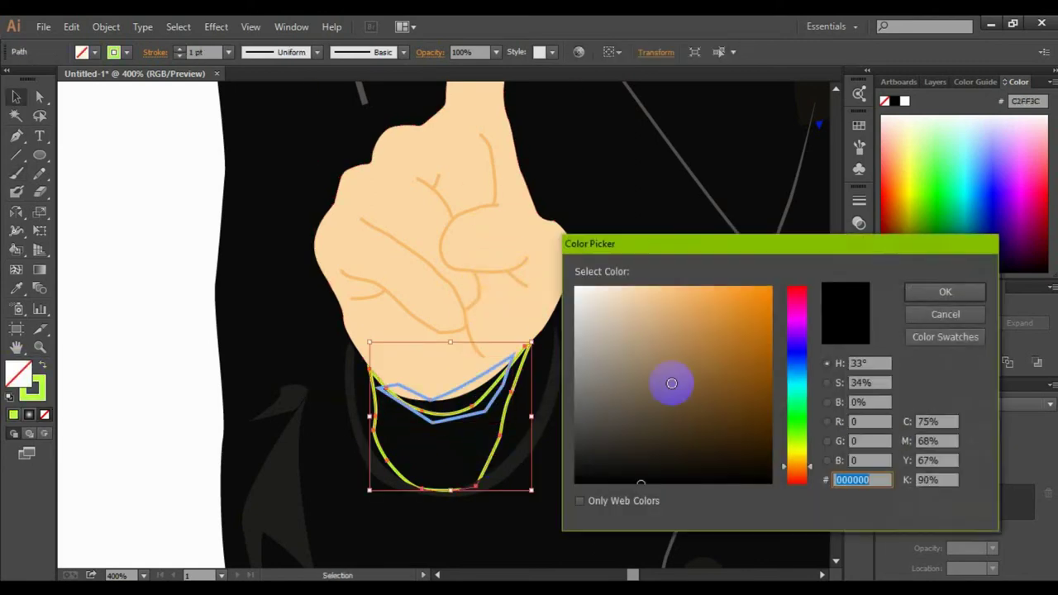
key("Return")
double_click(19, 373)
key("Return")
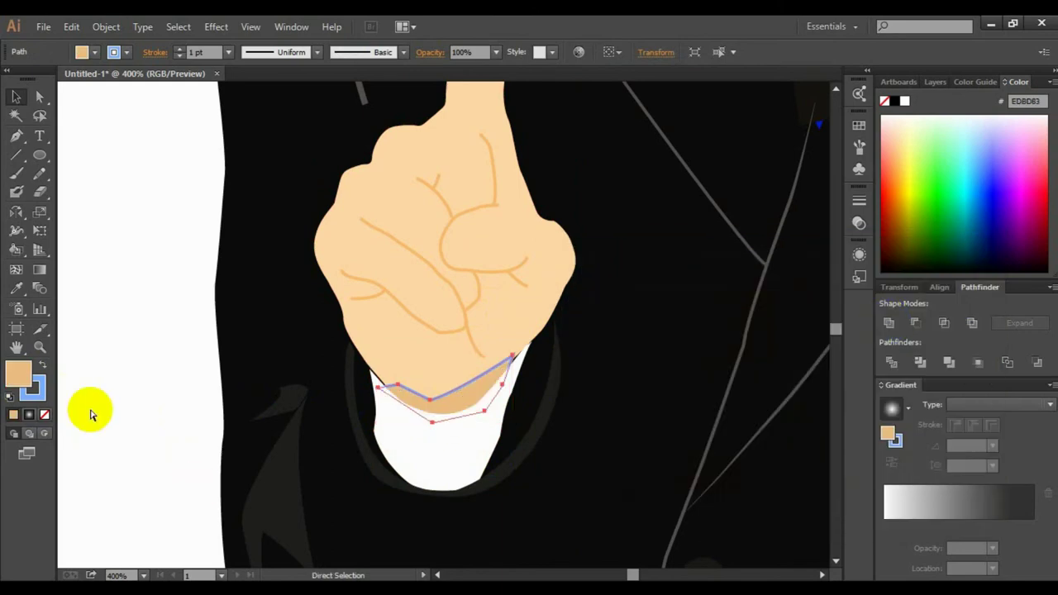
key("a")
left_click(438, 404)
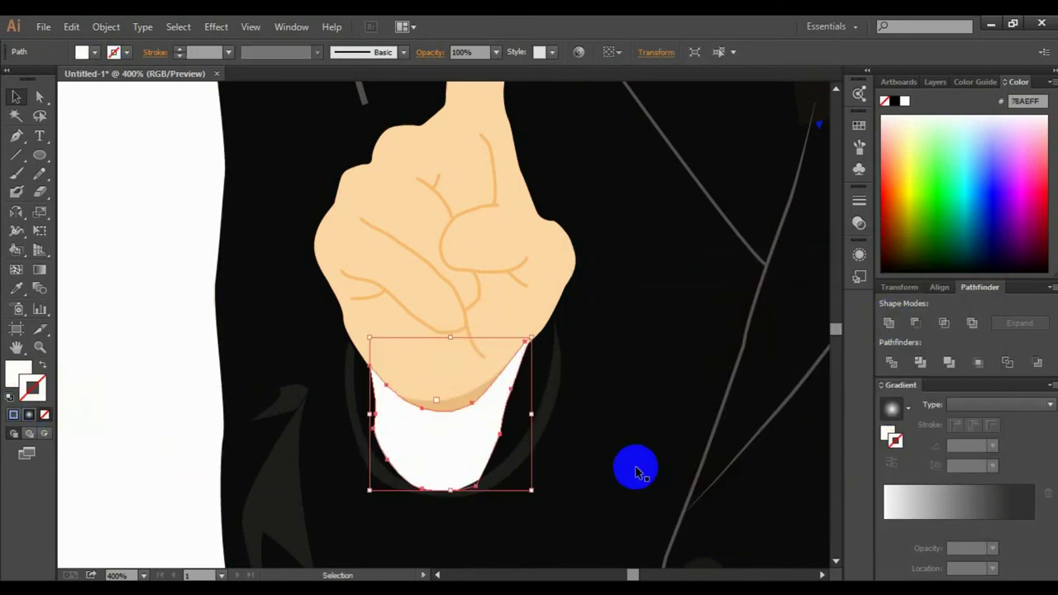
left_click(636, 471)
left_click(446, 492)
key("ctrl+0")
Step: Check the pocket line, neck outline, lapel line and white shirt front
scroll(584, 370, "up", 3)
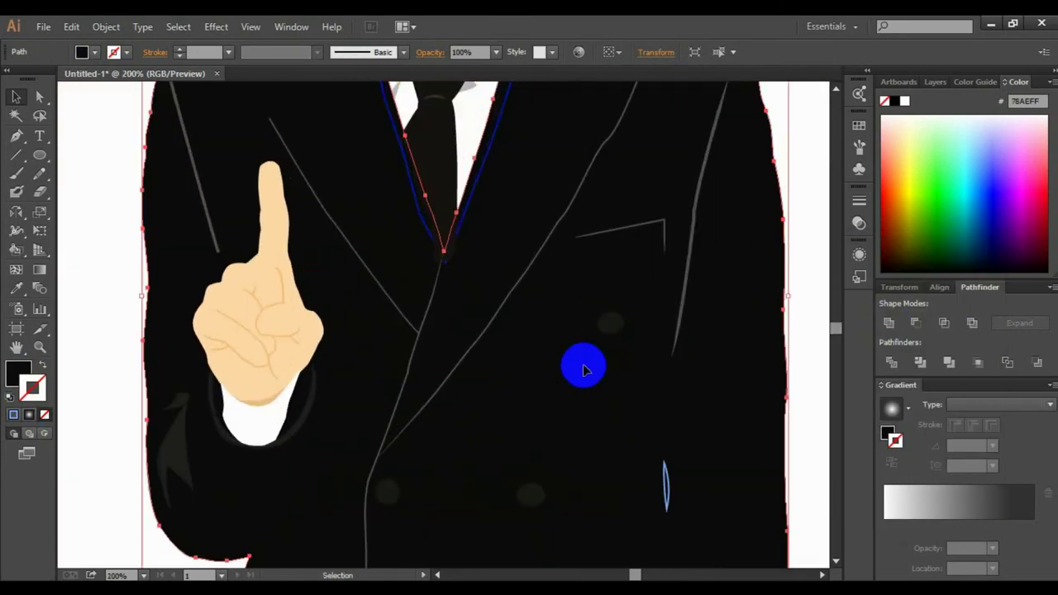
scroll(583, 369, "down", 3)
left_click(318, 467)
left_click(592, 460)
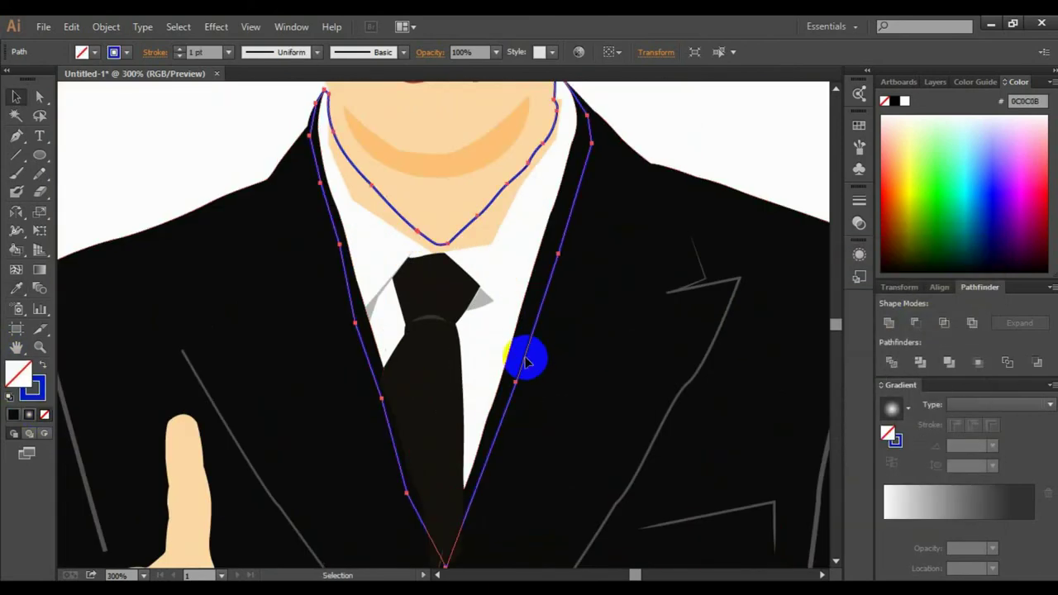
scroll(538, 391, "up", 1)
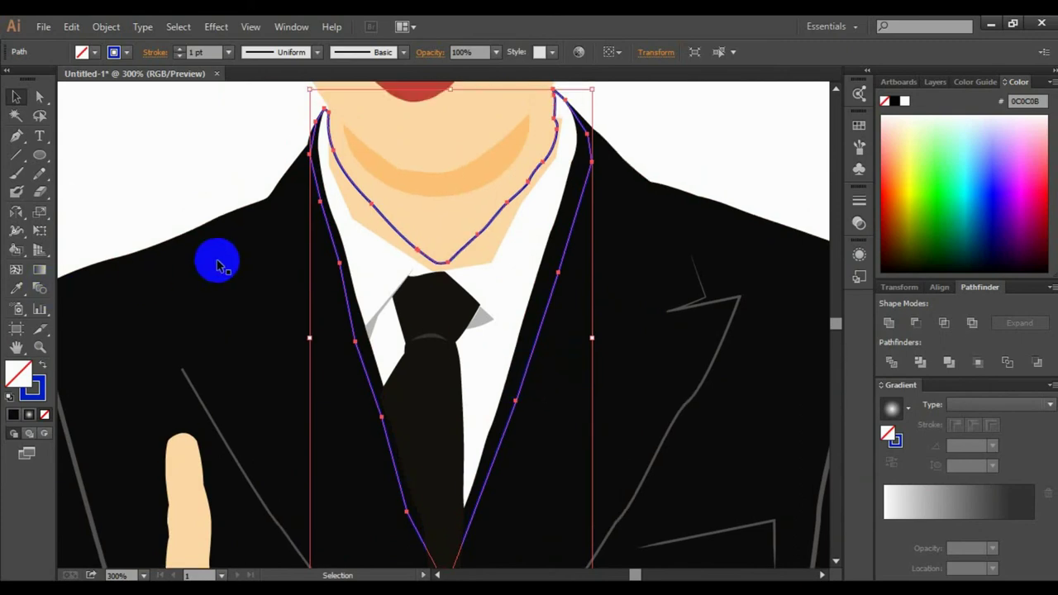
left_click(165, 338)
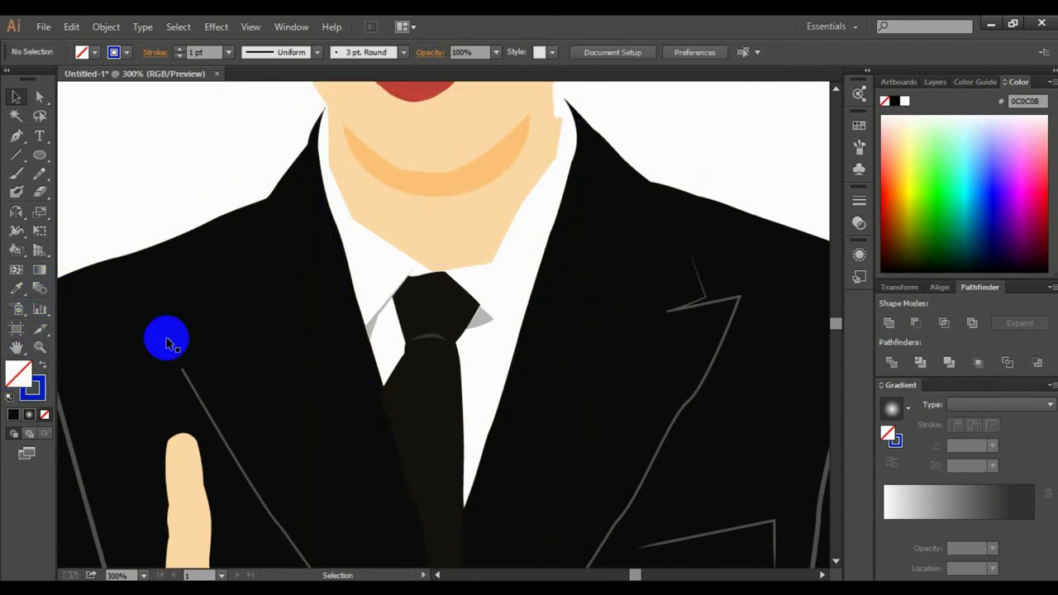
left_click(690, 314)
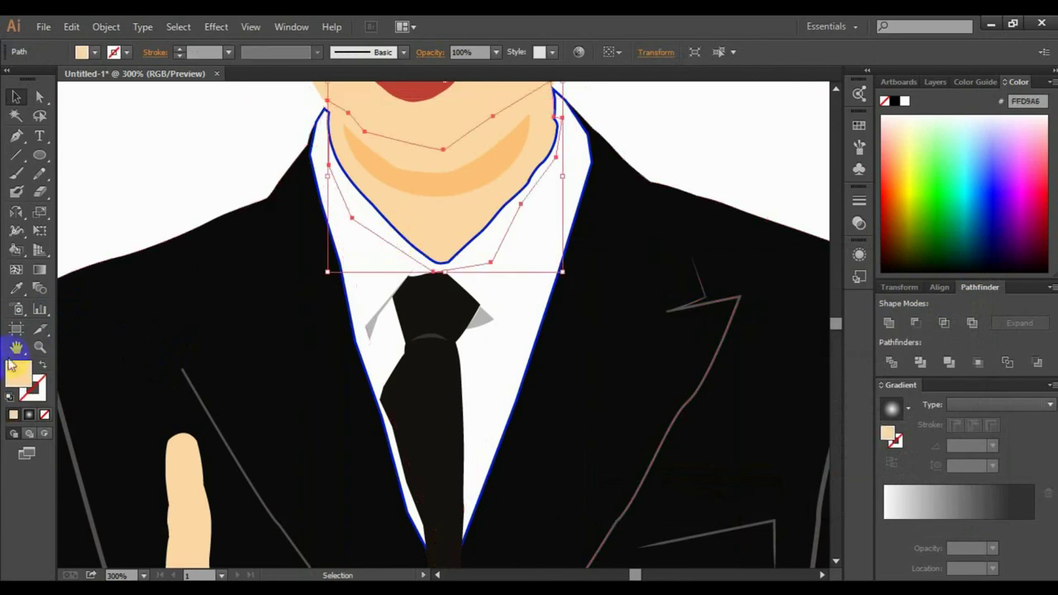
scroll(519, 408, "up", 3)
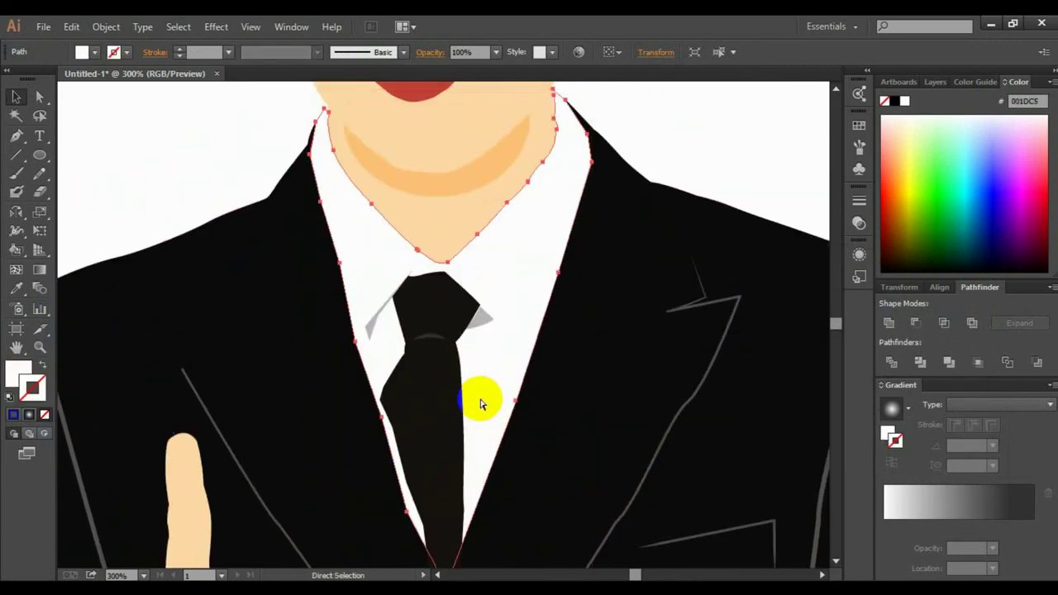
left_click(444, 413)
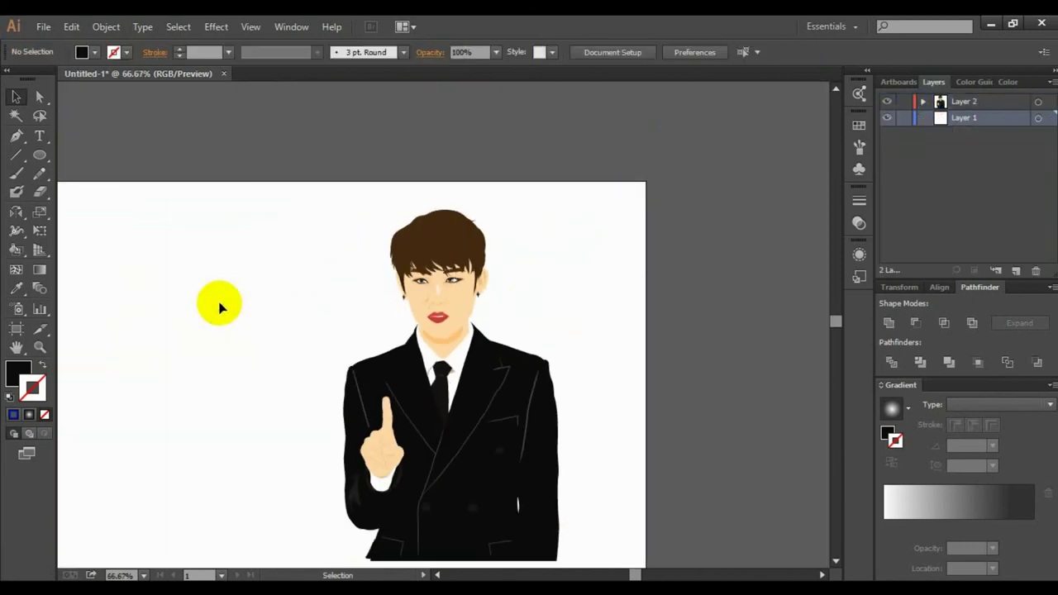
Step: Select all the artwork and shift the whole suited figure to the left
key("ctrl+a")
left_click_drag(507, 394, 383, 393)
left_click(441, 385)
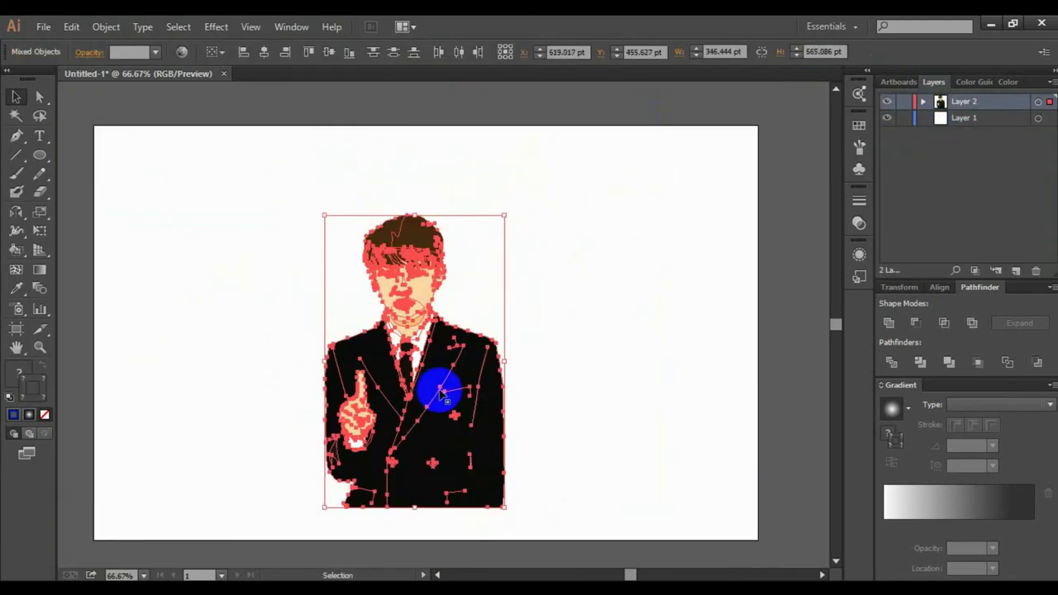
Step: Draw a large red-filled circle, send it to the back, and nudge it into place
key("l")
left_click_drag(243, 152, 623, 530)
double_click(19, 374)
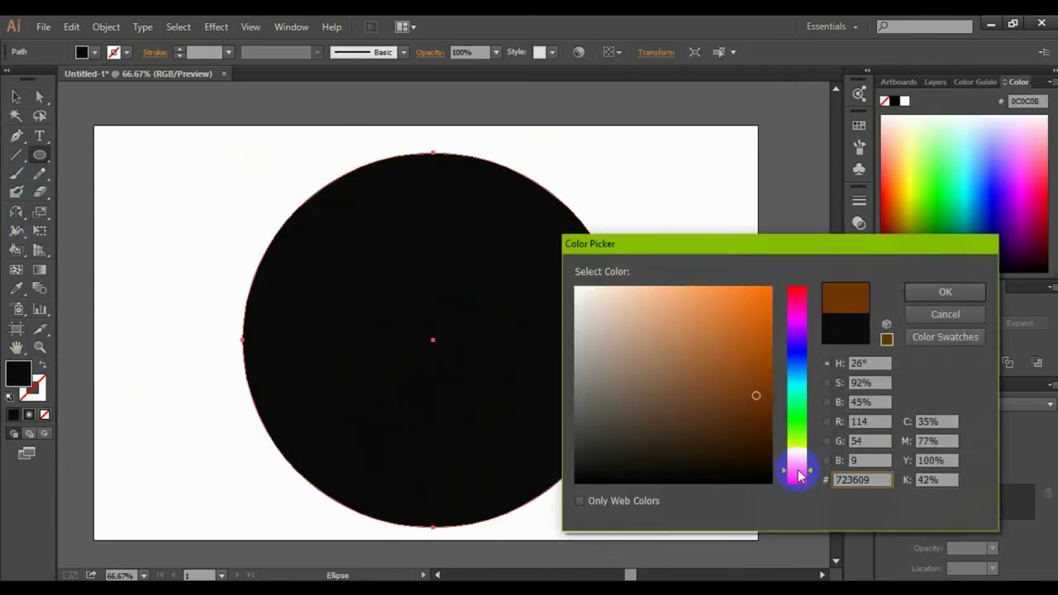
left_click(725, 301)
left_click(945, 290)
key("ctrl+shift+bracketleft")
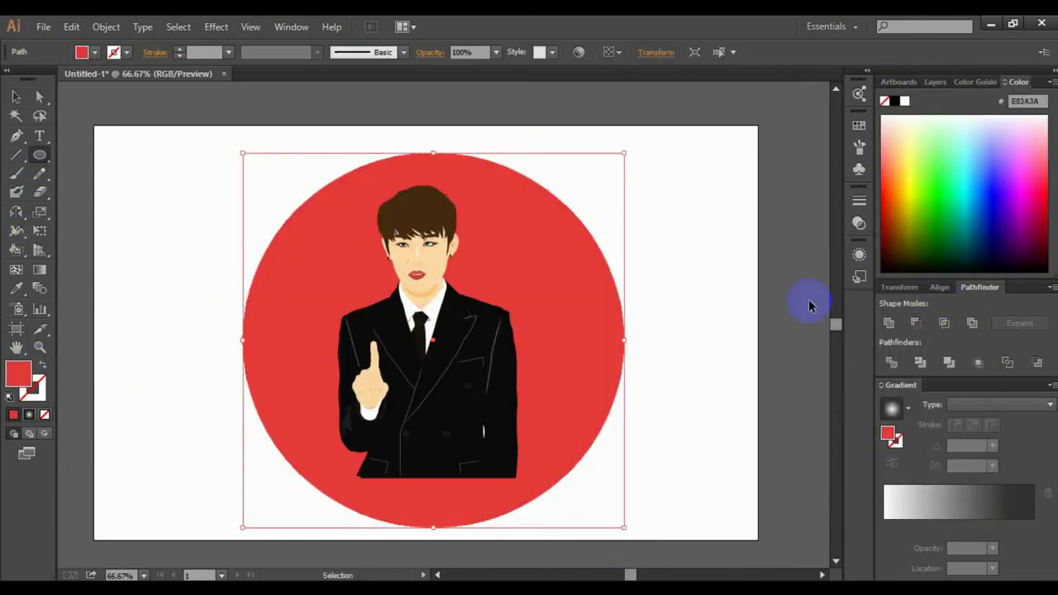
left_click(808, 299)
key("v")
left_click_drag(585, 358, 579, 352)
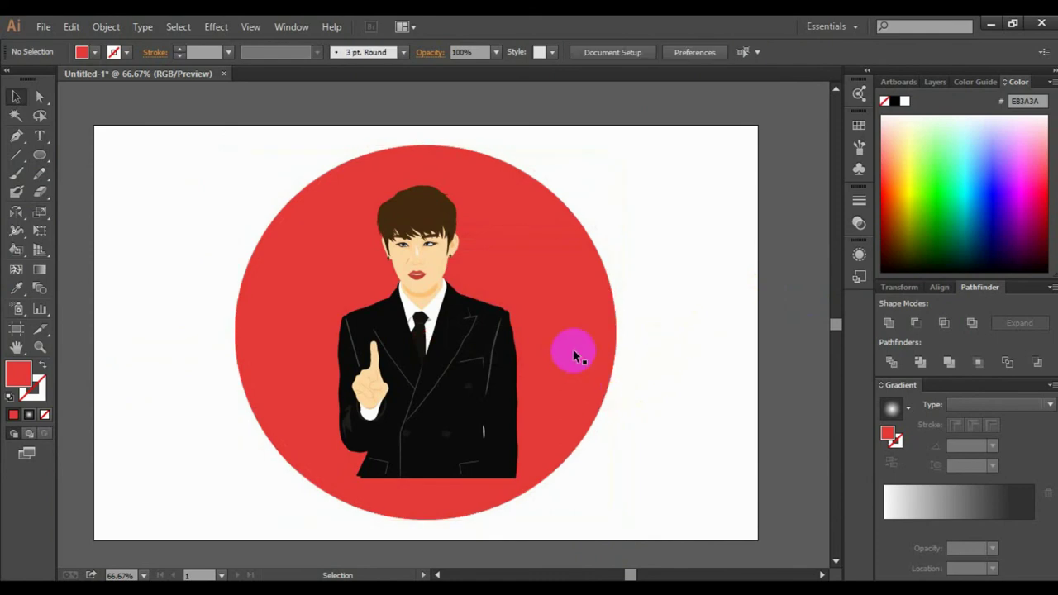